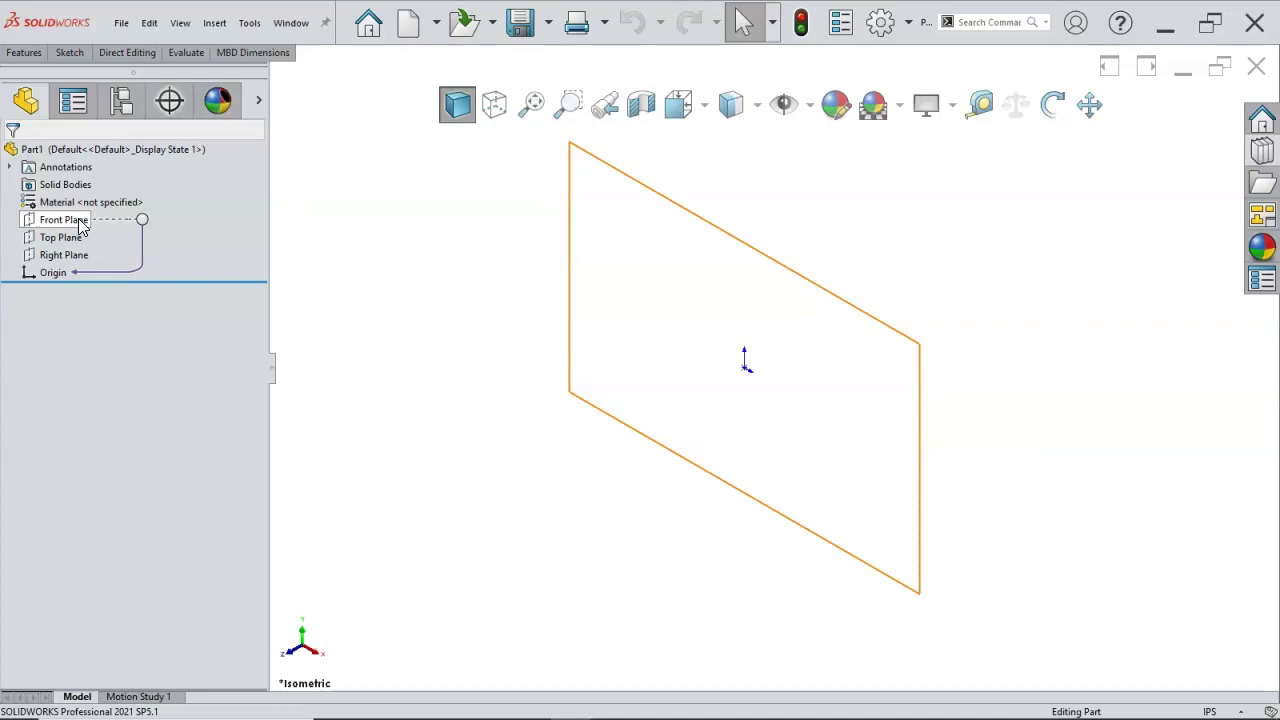
Start a sketch on the Front Plane and draw a circle of about 0.64 in radius just off the origin
right_click(82, 226)
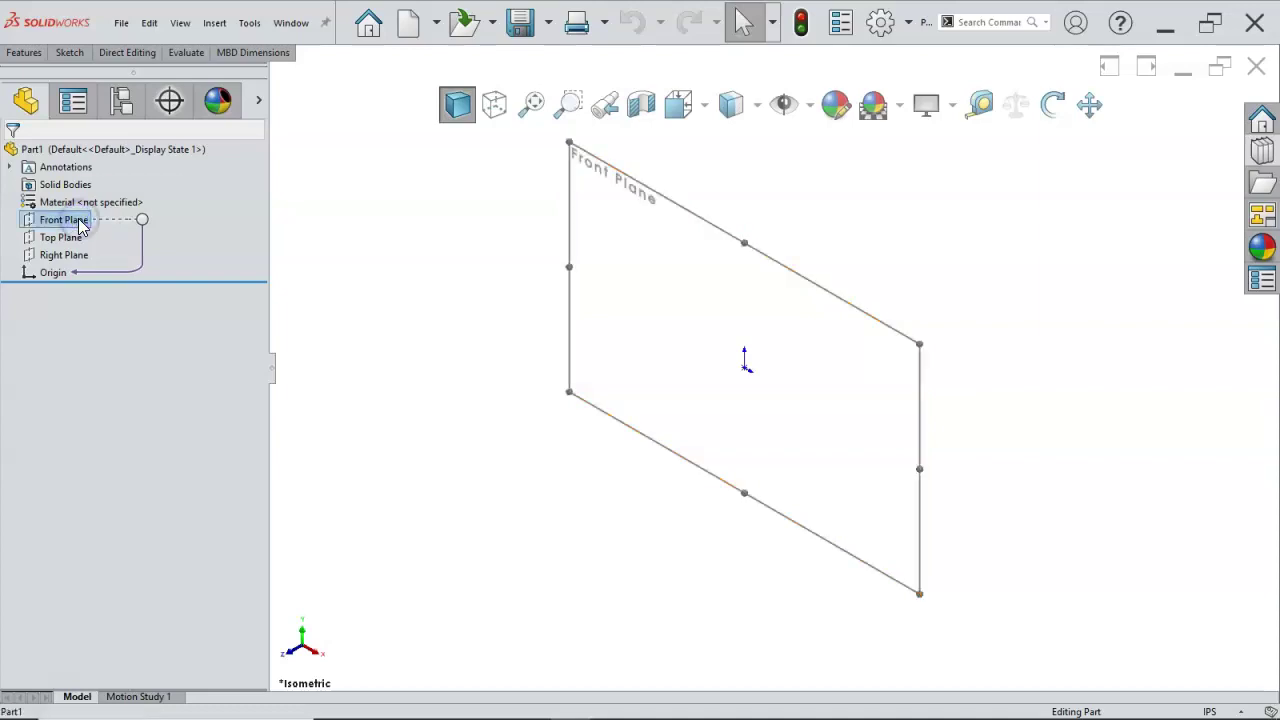
left_click(93, 195)
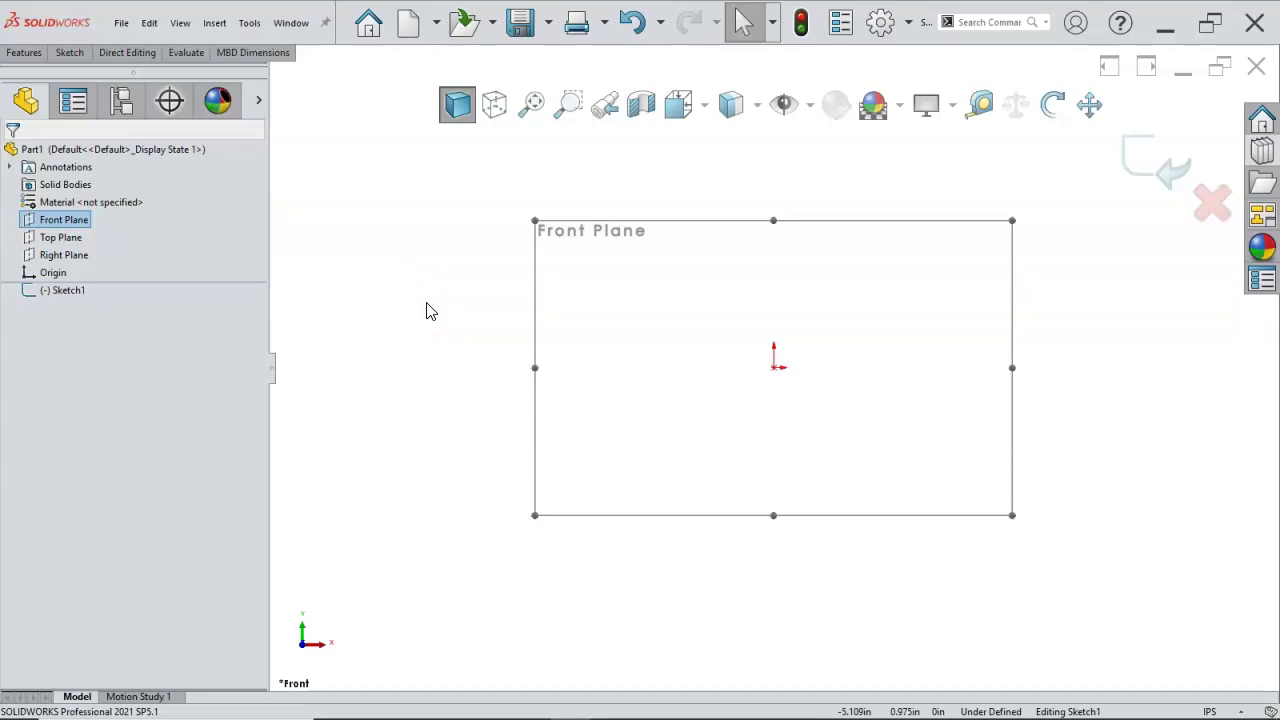
left_click_drag(572, 312, 620, 322)
left_click(643, 311)
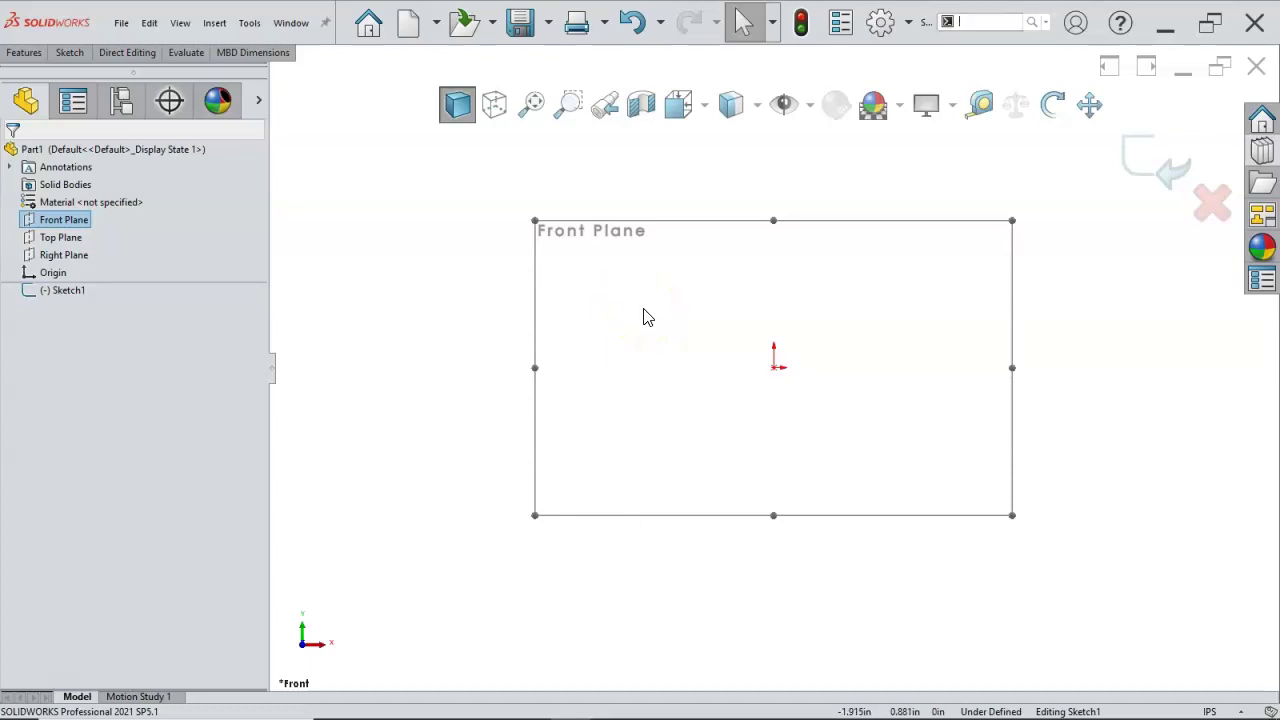
key("s")
left_click(668, 445)
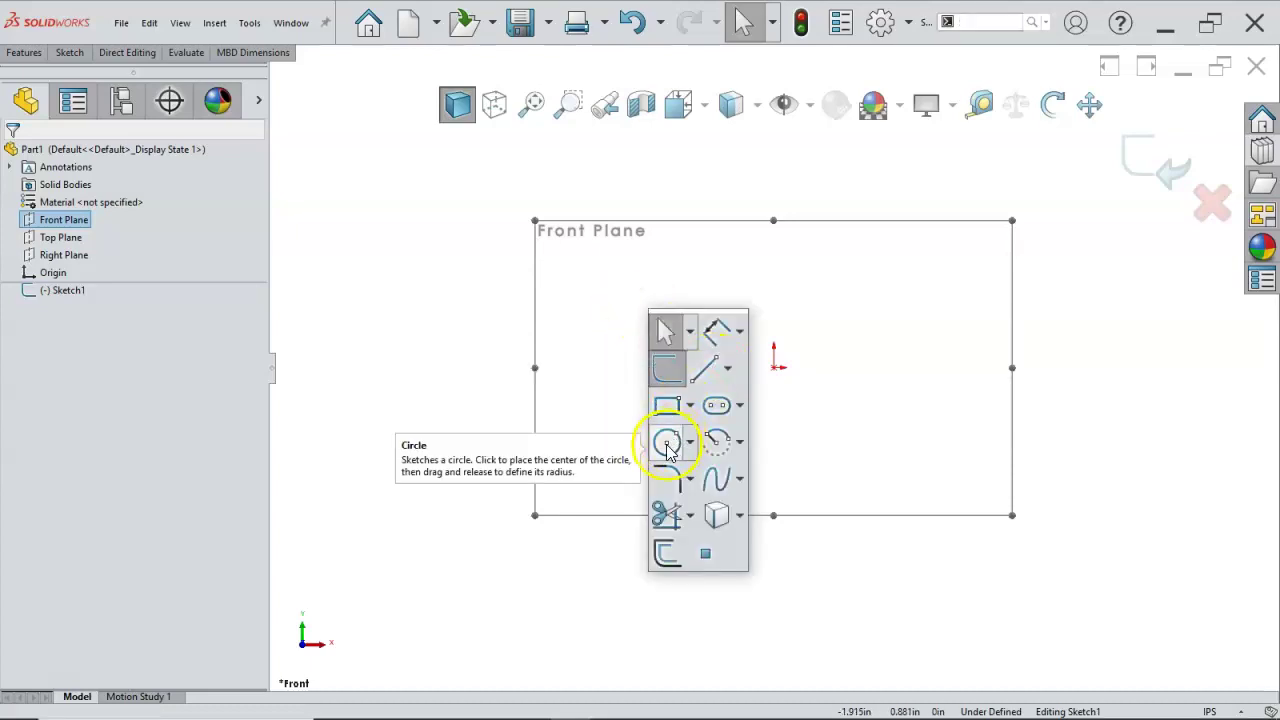
left_click(668, 445)
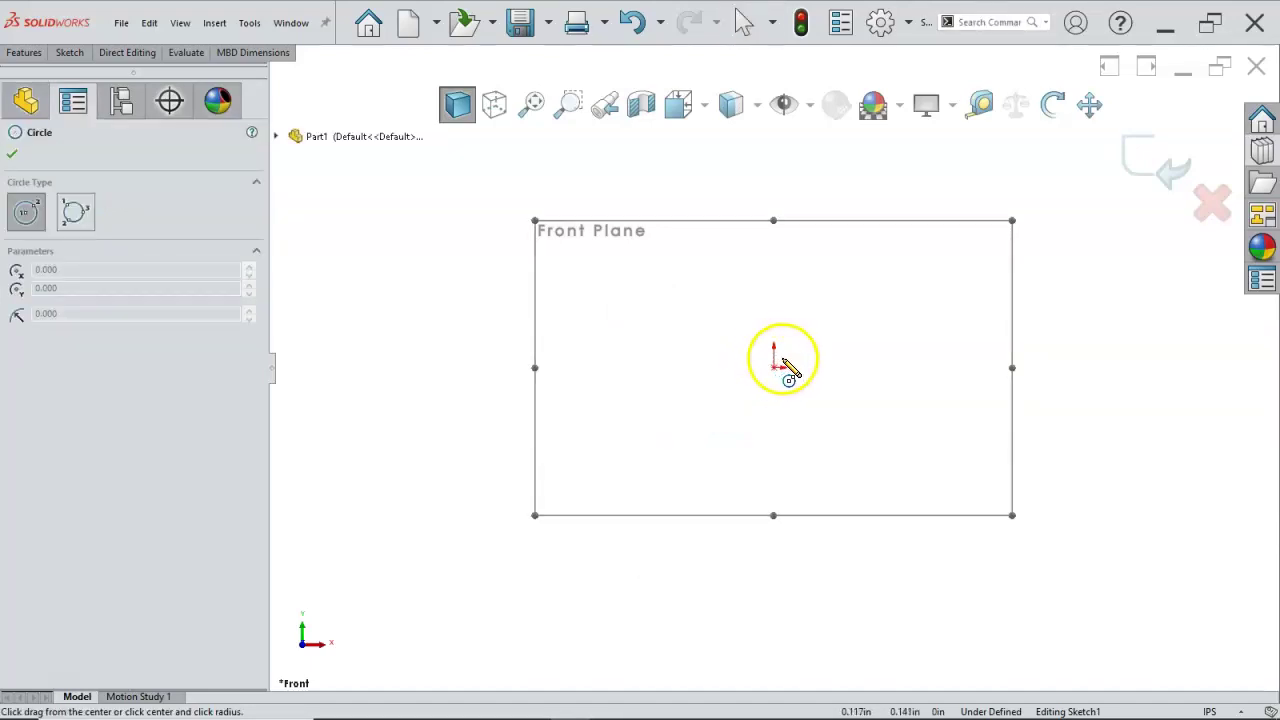
left_click_drag(784, 362, 829, 390)
right_click(849, 374)
left_click(882, 379)
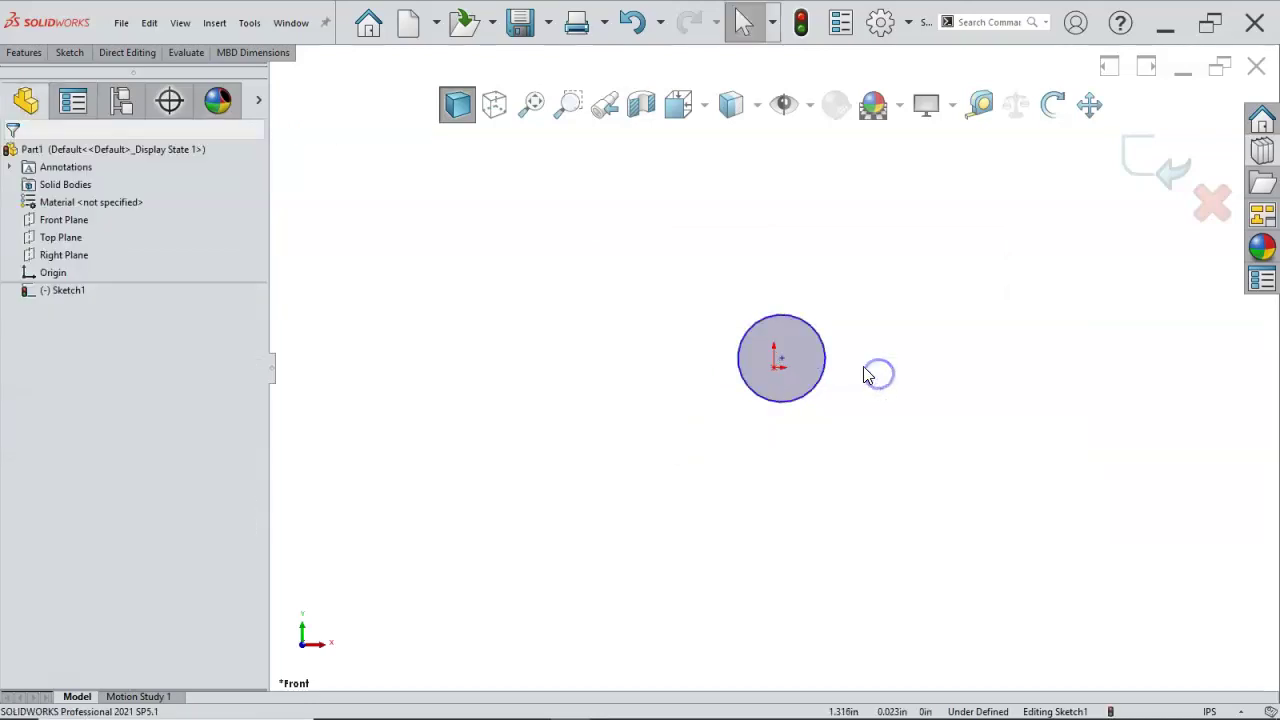
Draw a vertical and a horizontal line across the full circle, crossing at its center to form a target
key("l")
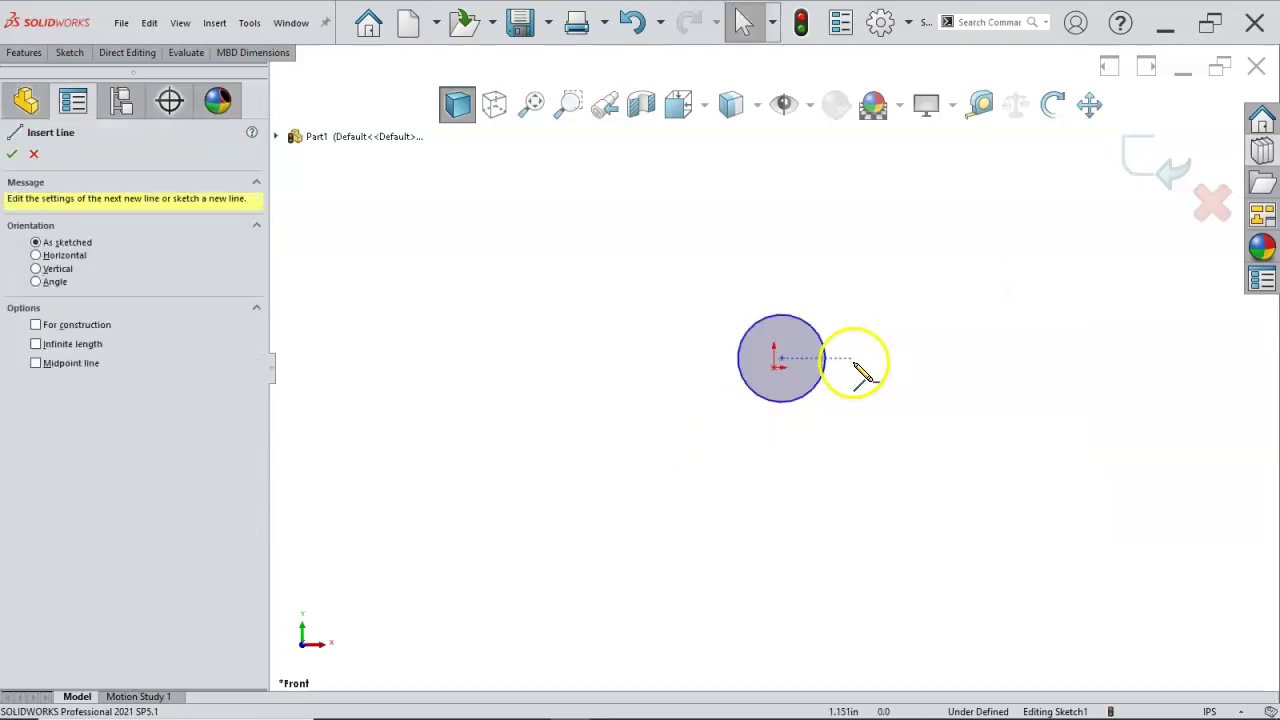
left_click(782, 314)
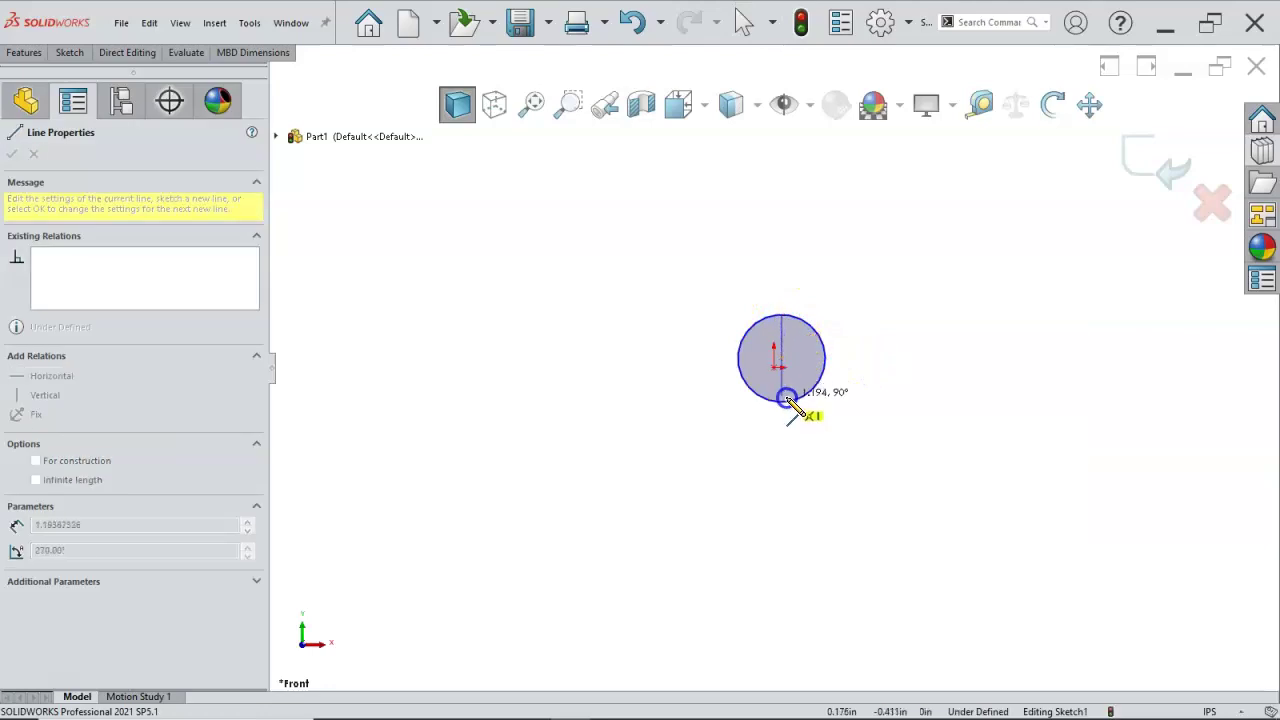
left_click(782, 401)
left_click(738, 358)
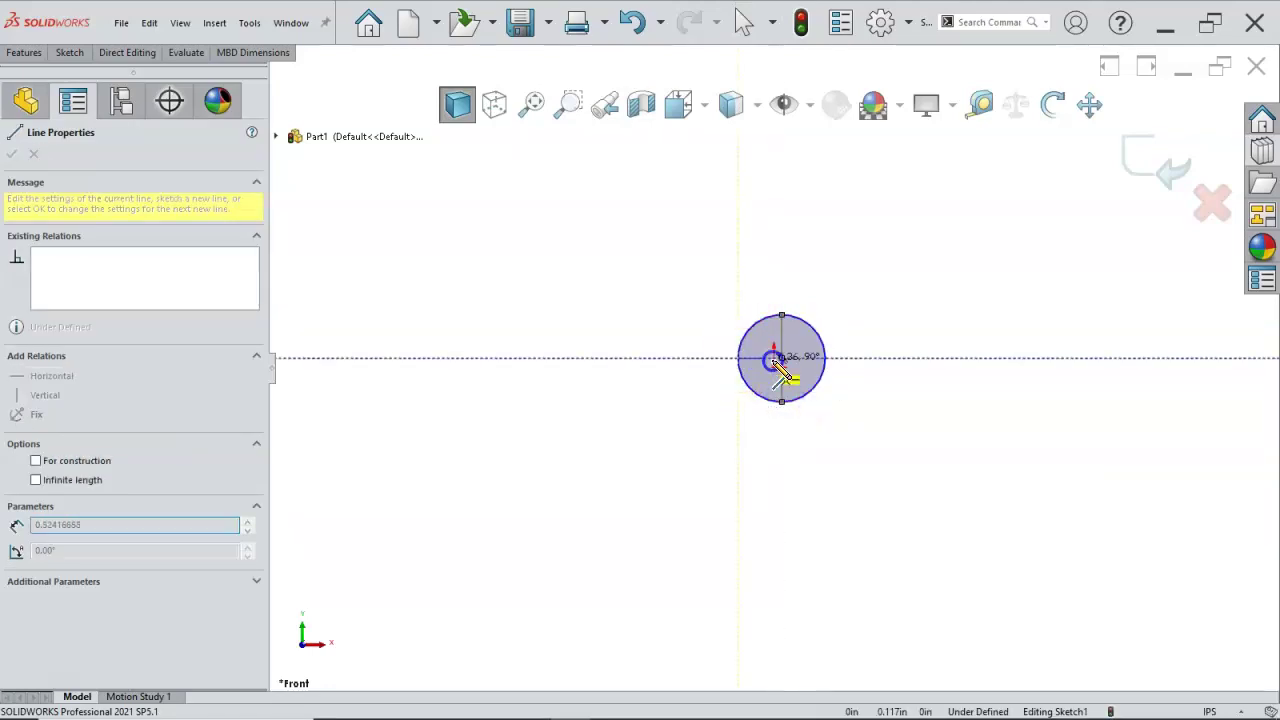
left_click(825, 358)
right_click(848, 328)
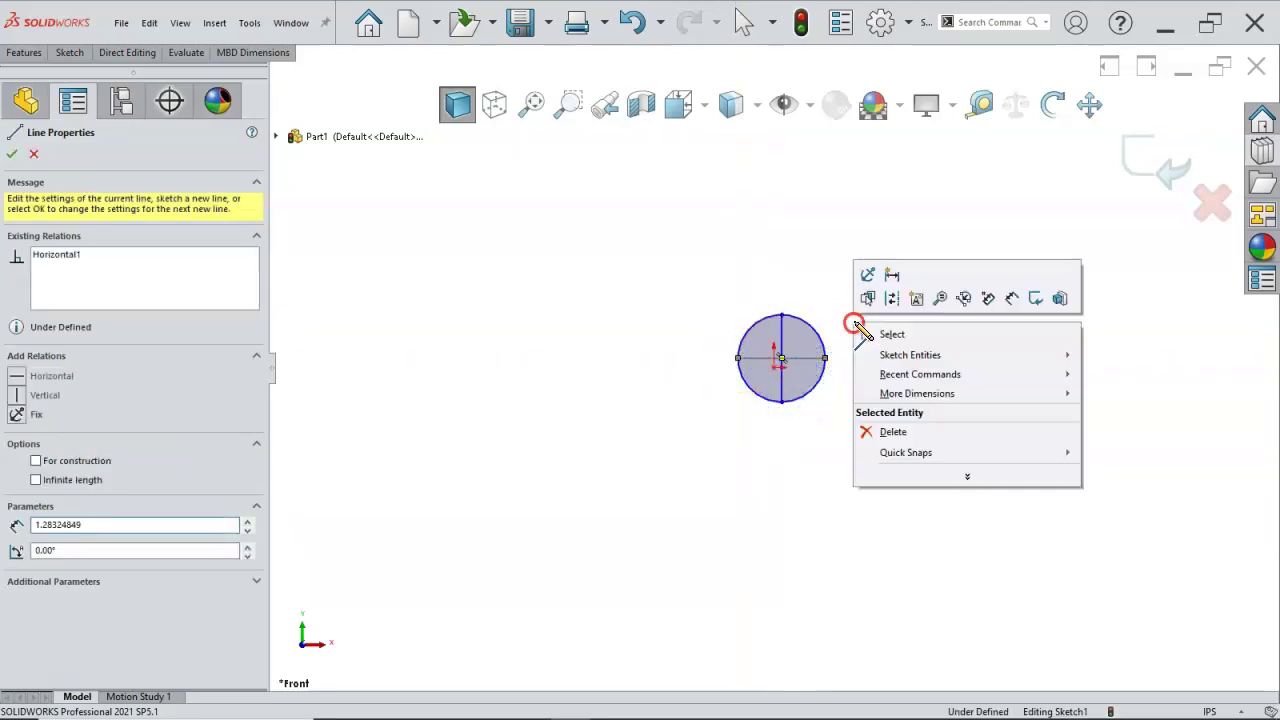
left_click(872, 331)
Dimension the circle's diameter to 0.5 in and exit the sketch
right_click(893, 326)
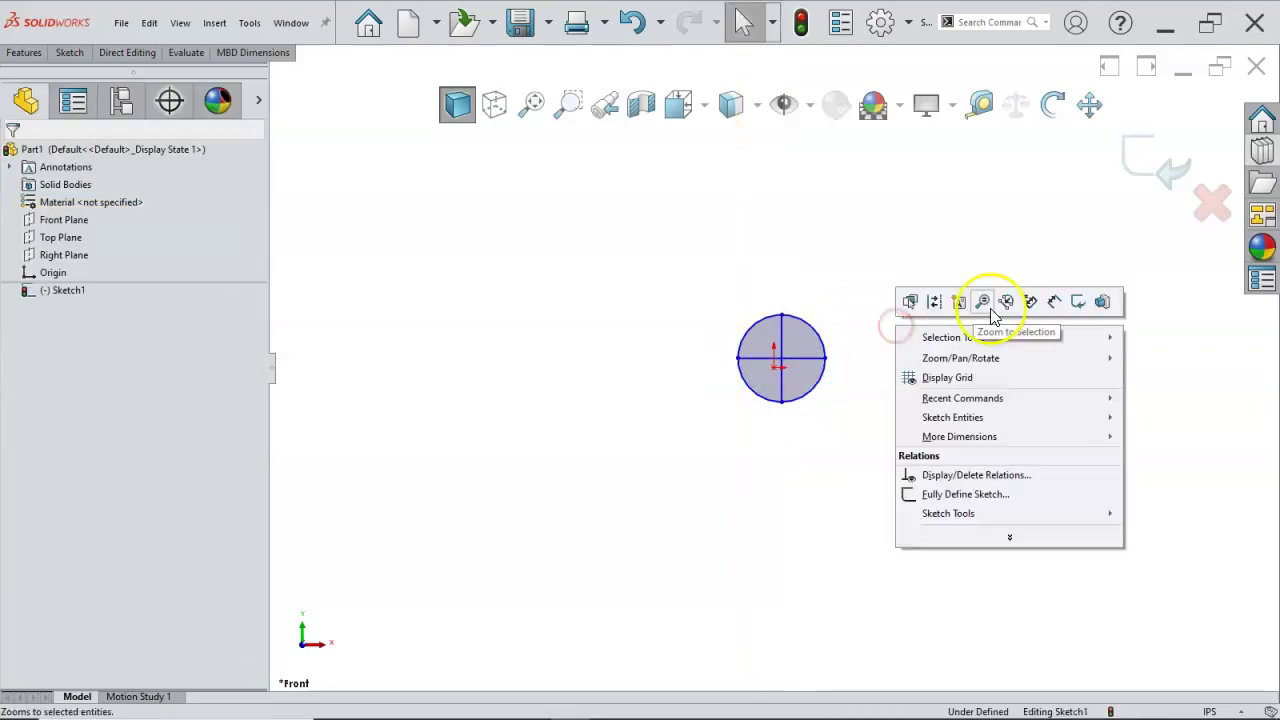
left_click(1053, 302)
left_click(757, 333)
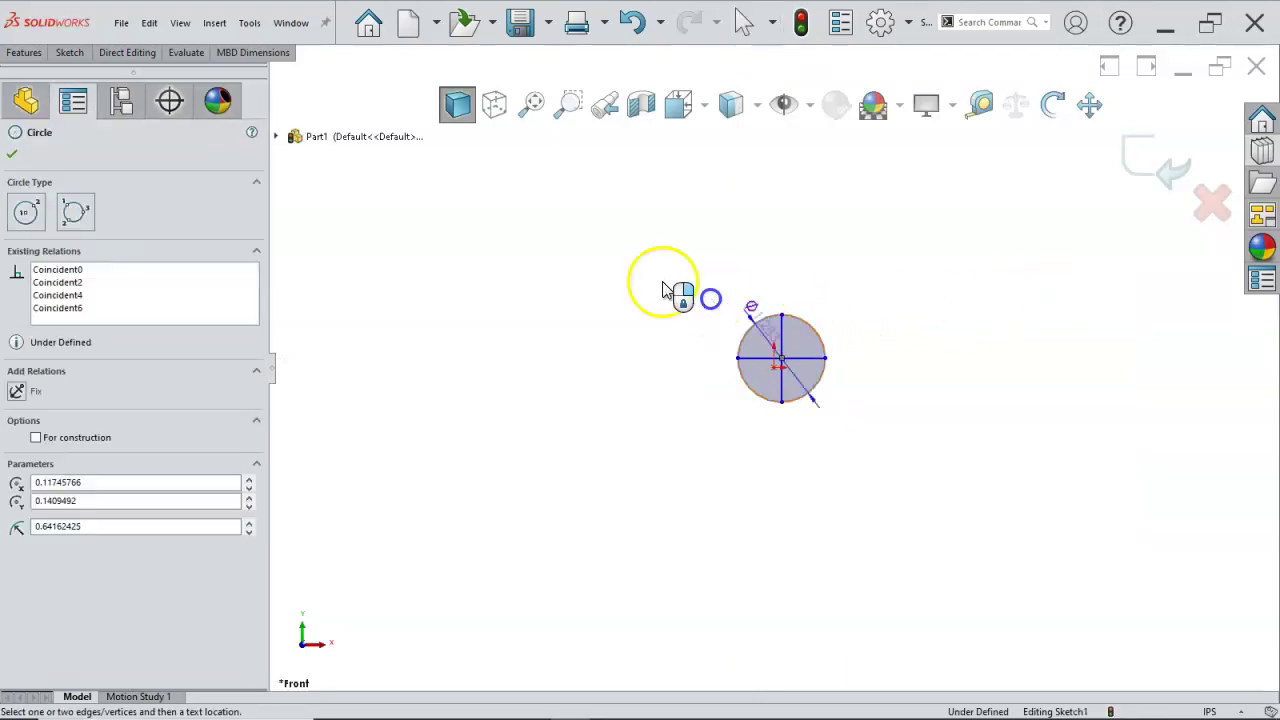
left_click(657, 287)
type("0.5")
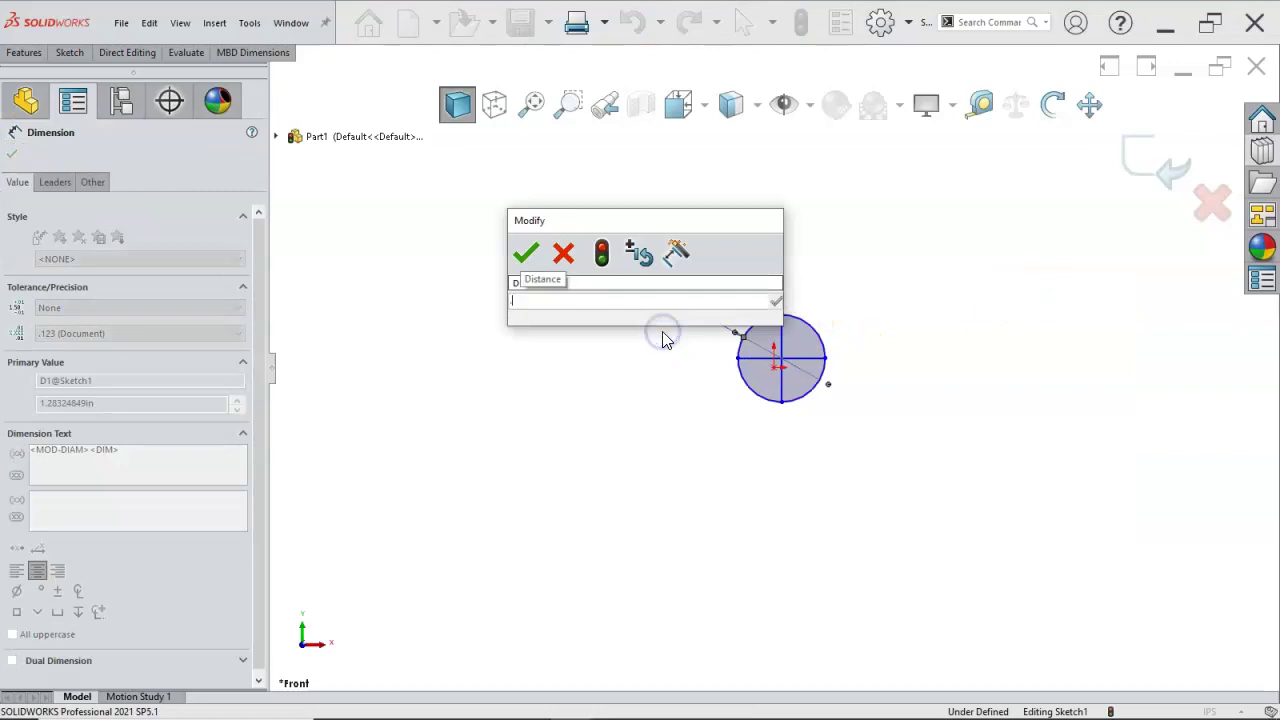
key("Return")
scroll(840, 338, "down", 2)
right_click(850, 297)
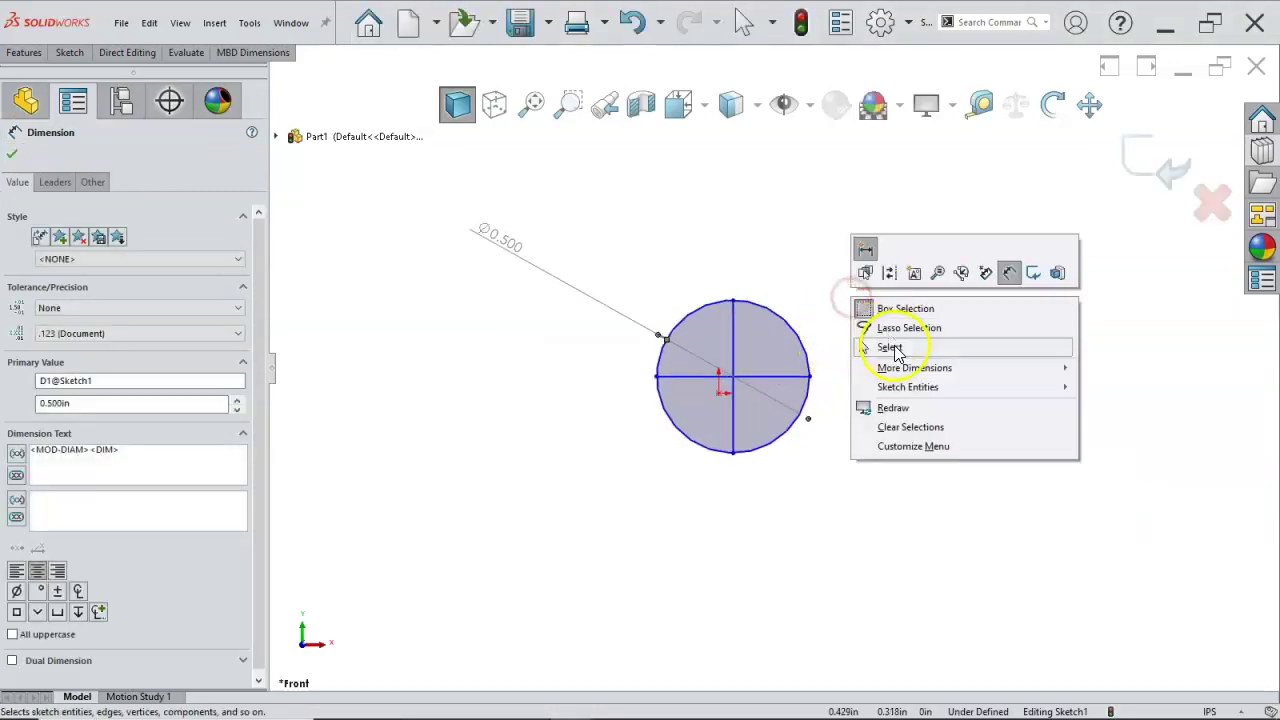
left_click(889, 347)
mouse_move(737, 384)
left_mouse_down()
mouse_move(680, 378)
mouse_move(728, 420)
mouse_move(737, 386)
left_mouse_up()
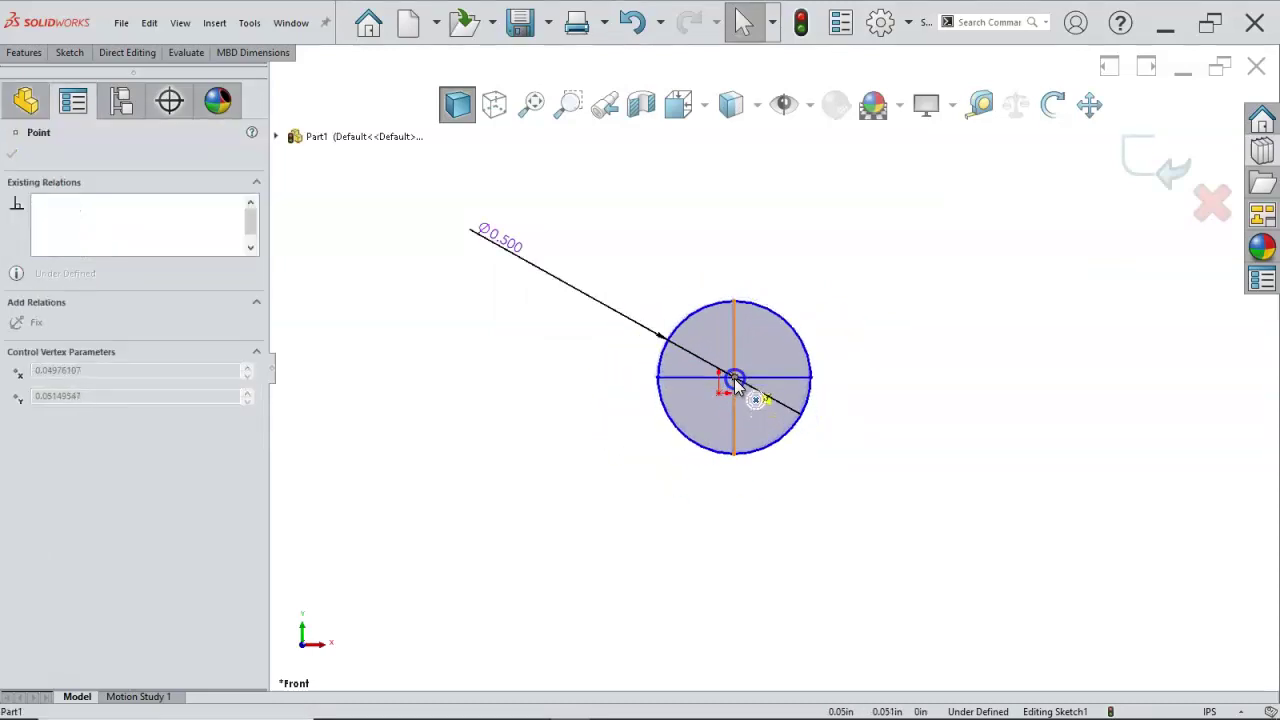
left_click(1144, 163)
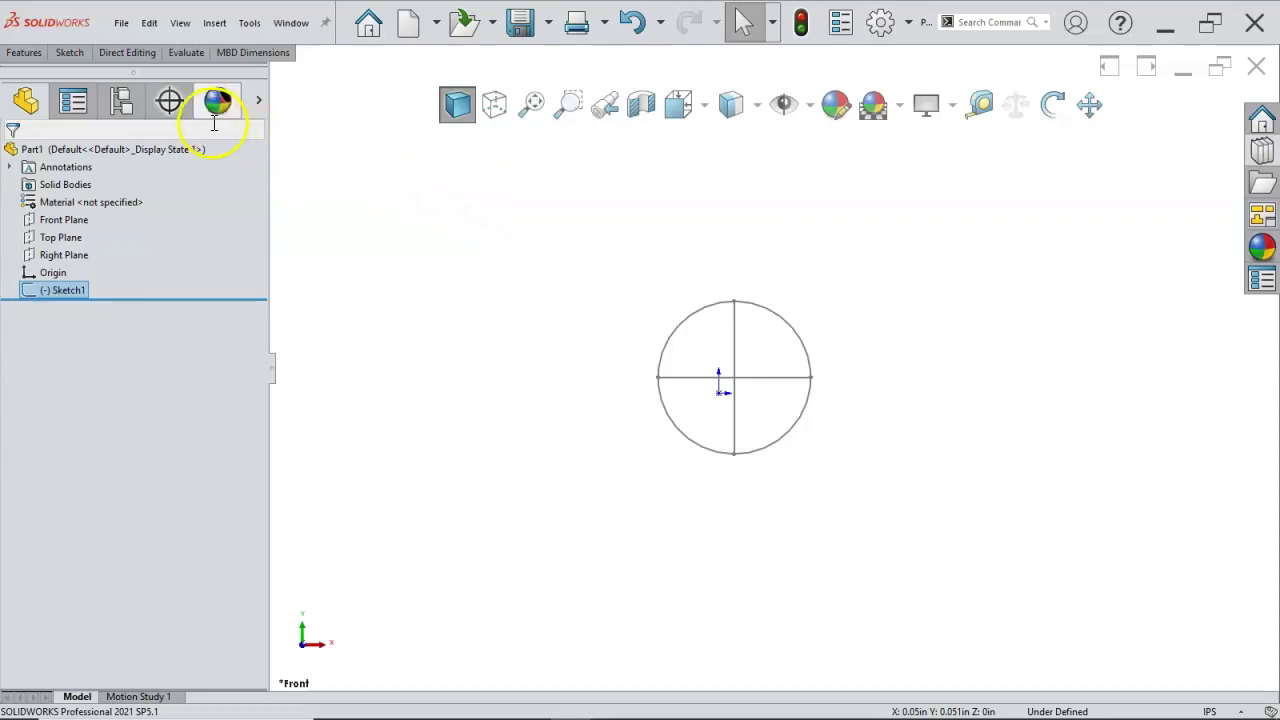
Start saving a copy as file type Lib Feat Part (*.sldlfp) in the SW2021 System\design library folder
left_click(121, 22)
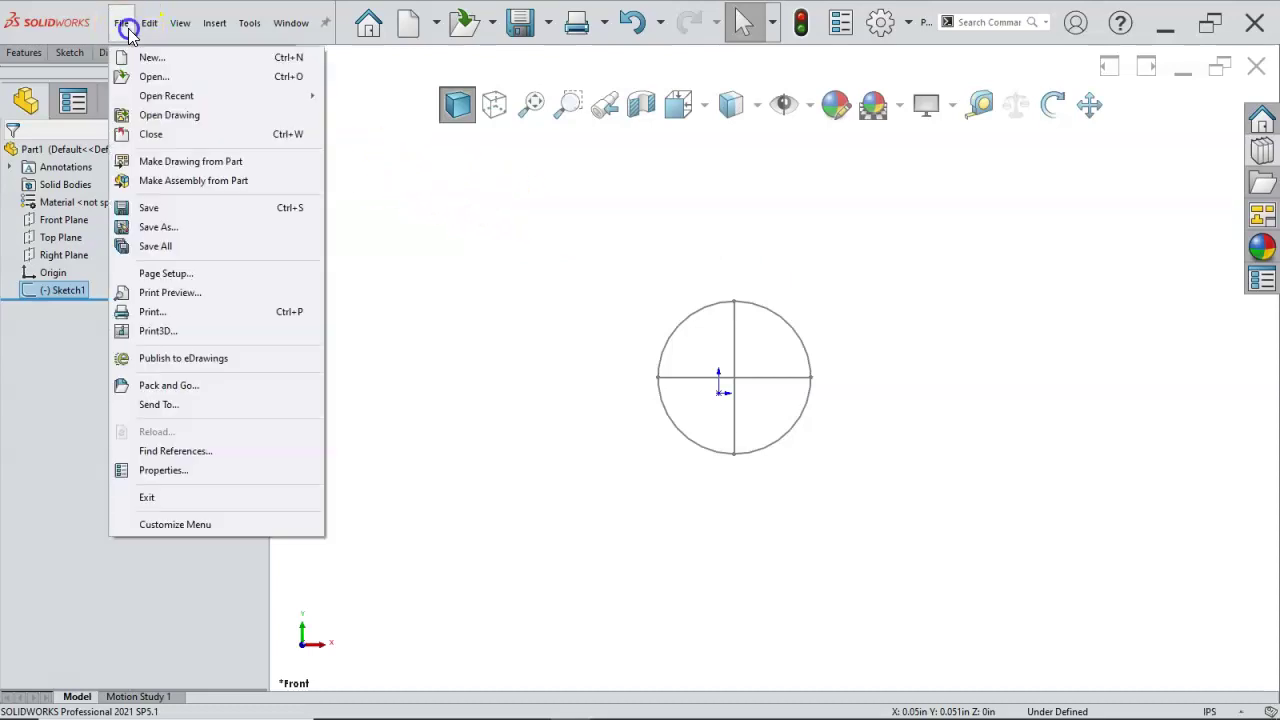
left_click(158, 227)
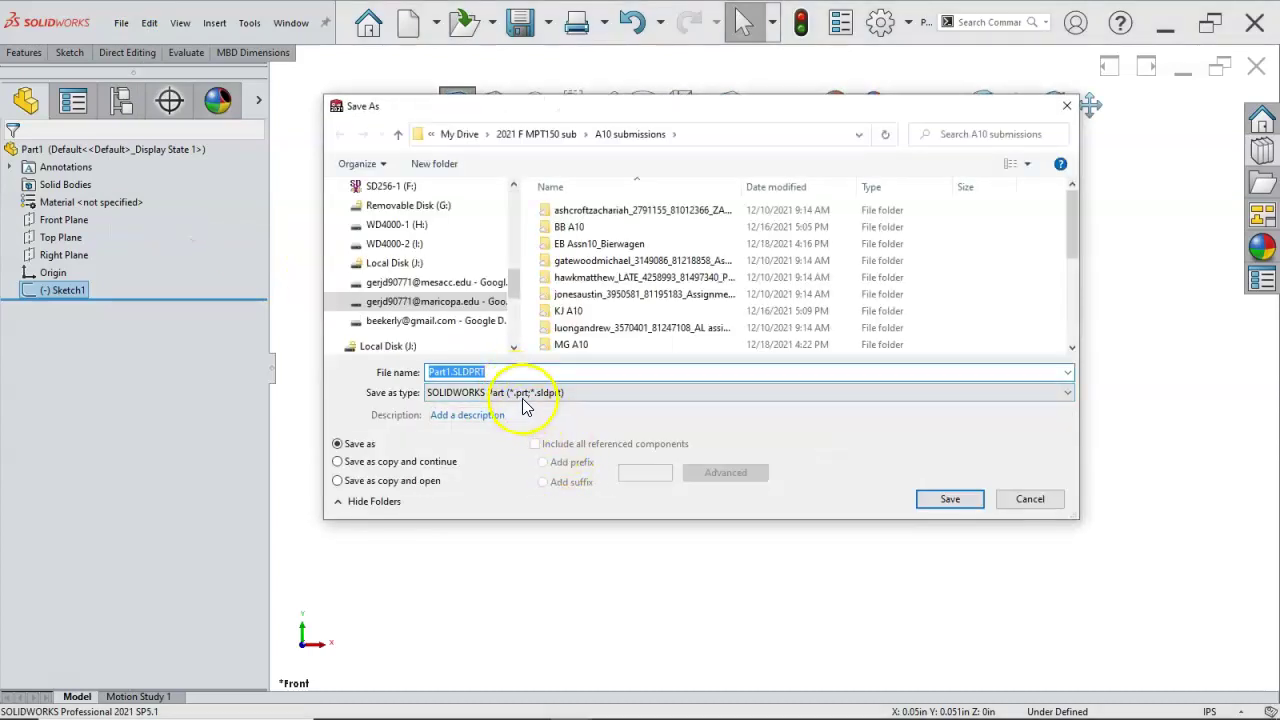
left_click(521, 394)
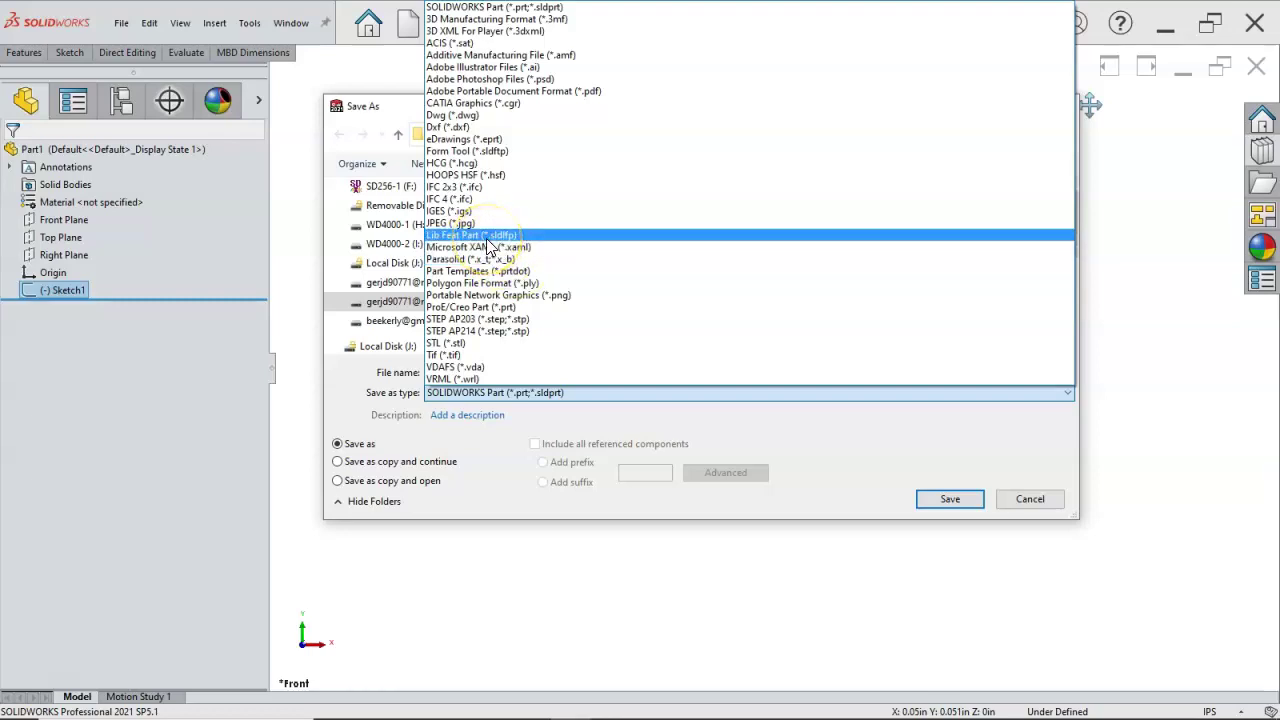
left_click(487, 238)
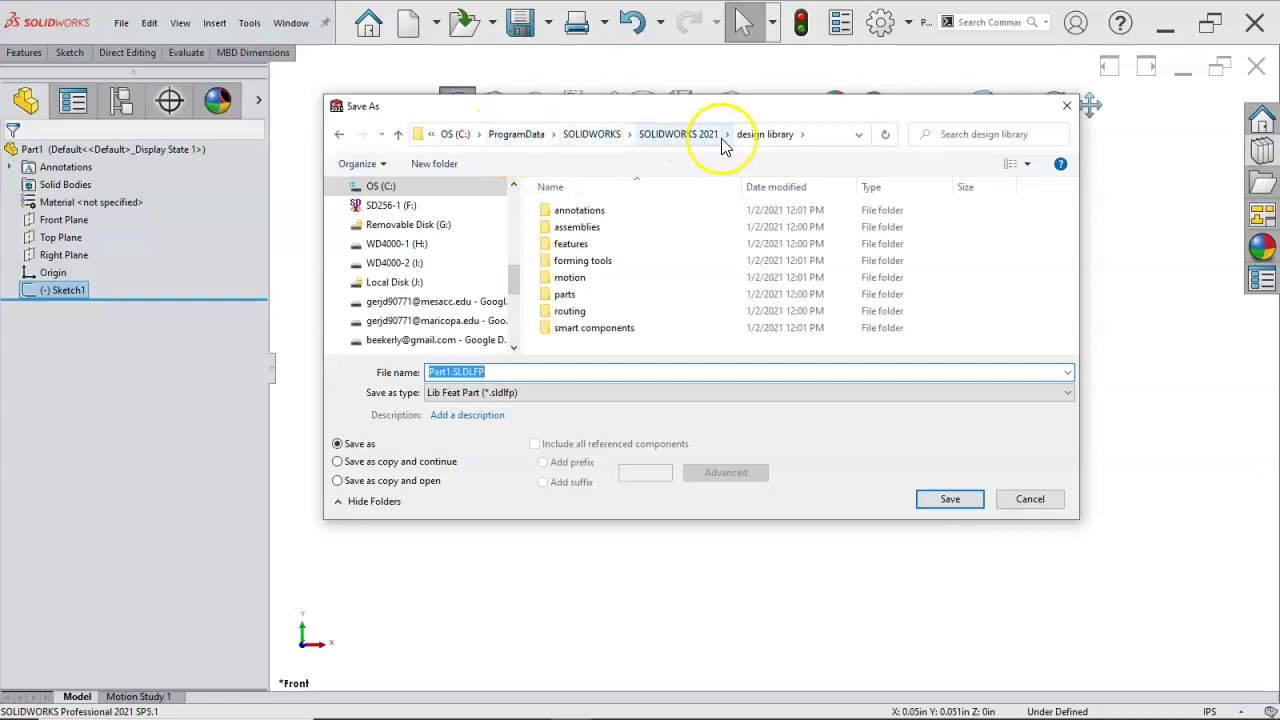
left_click_drag(522, 285, 523, 209)
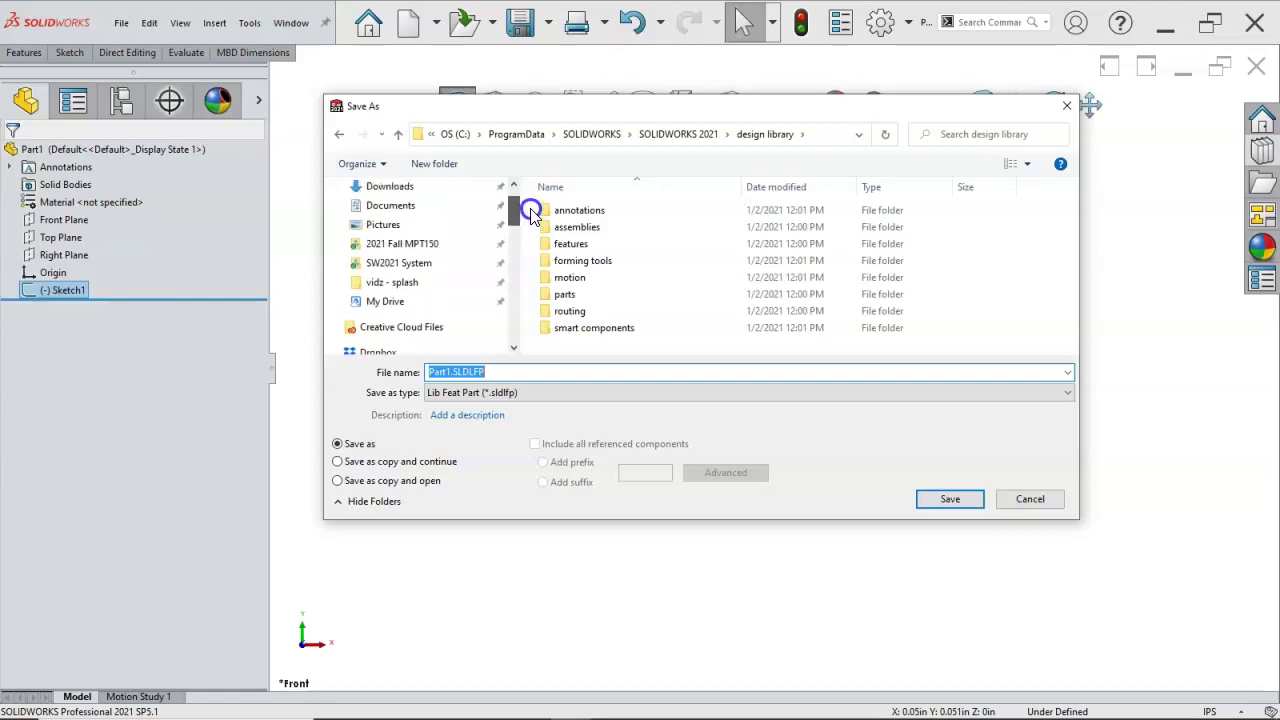
left_click(427, 270)
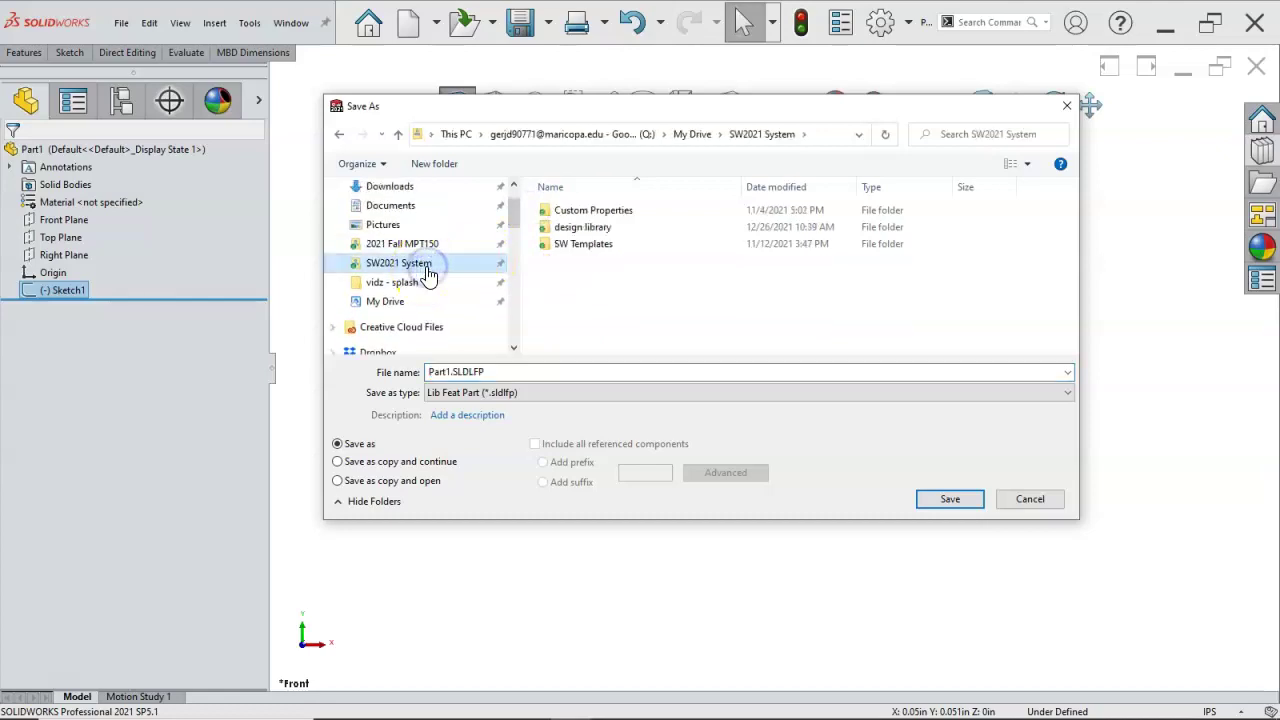
double_click(592, 232)
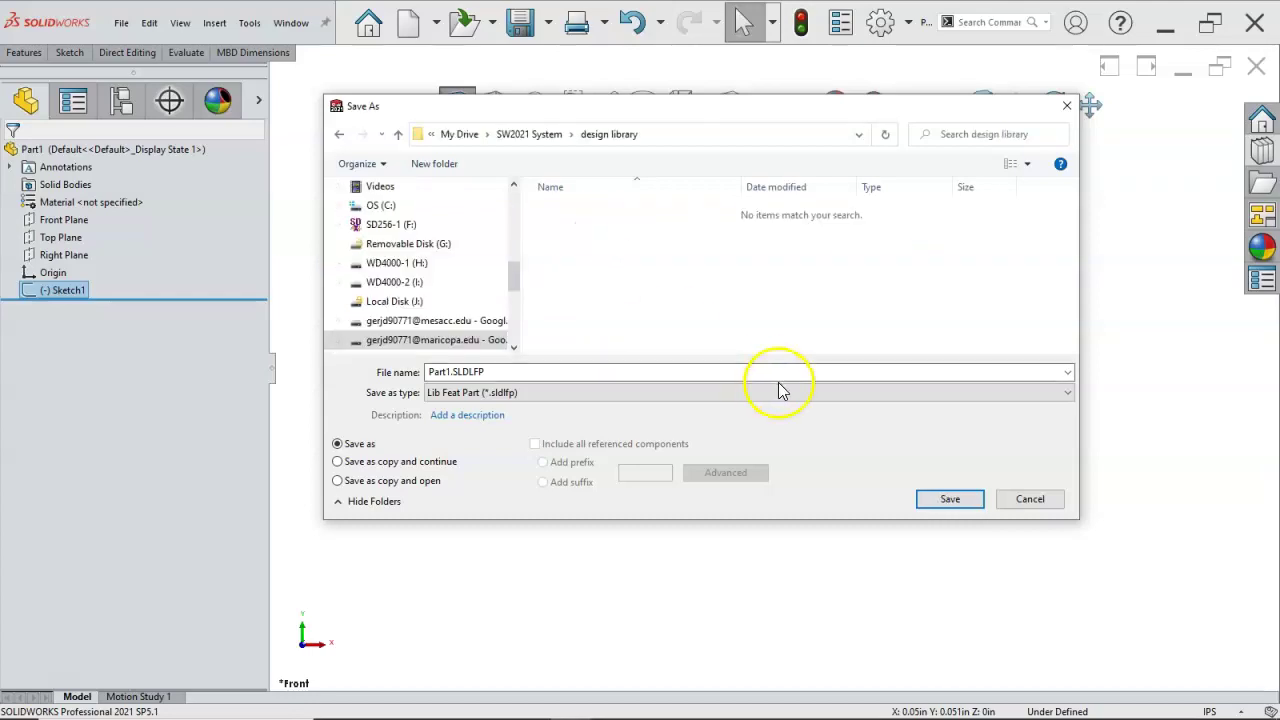
Save the library feature part under the name target, and expand its Dimensions and References folders
left_click(449, 374)
left_click_drag(450, 374, 426, 372)
type("Targe")
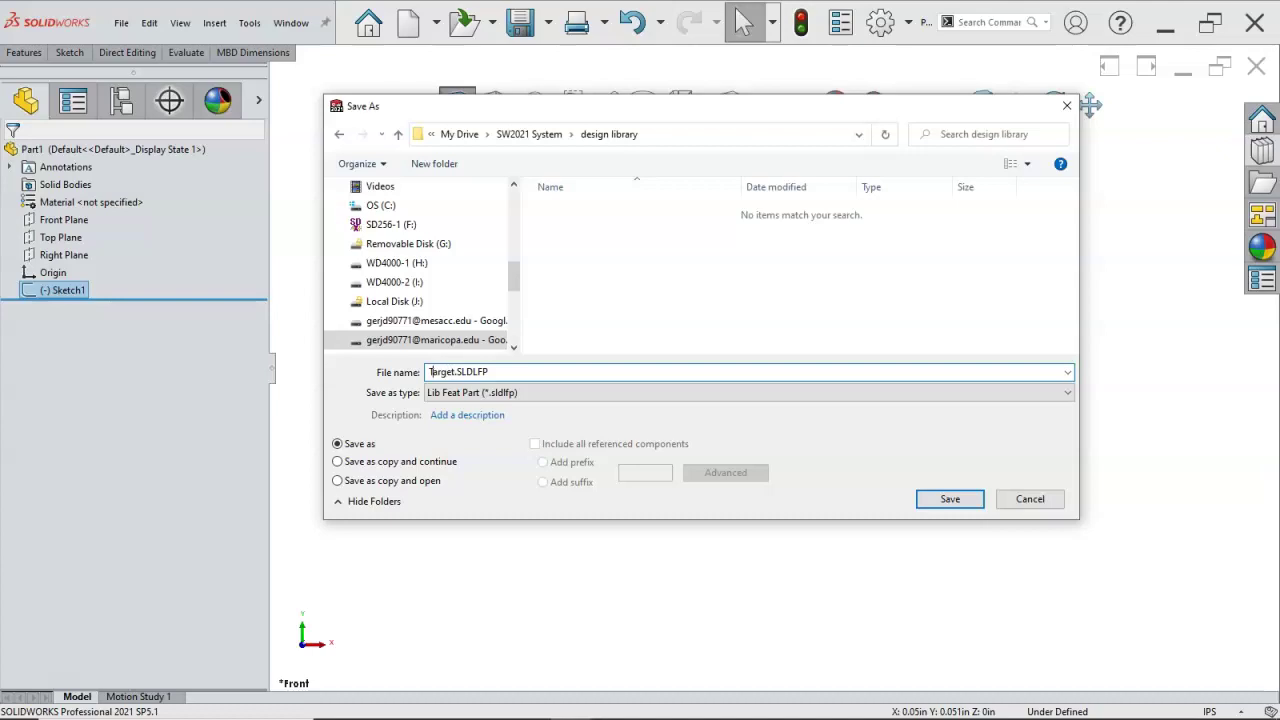
key("BackSpace")
type("t")
left_click(949, 499)
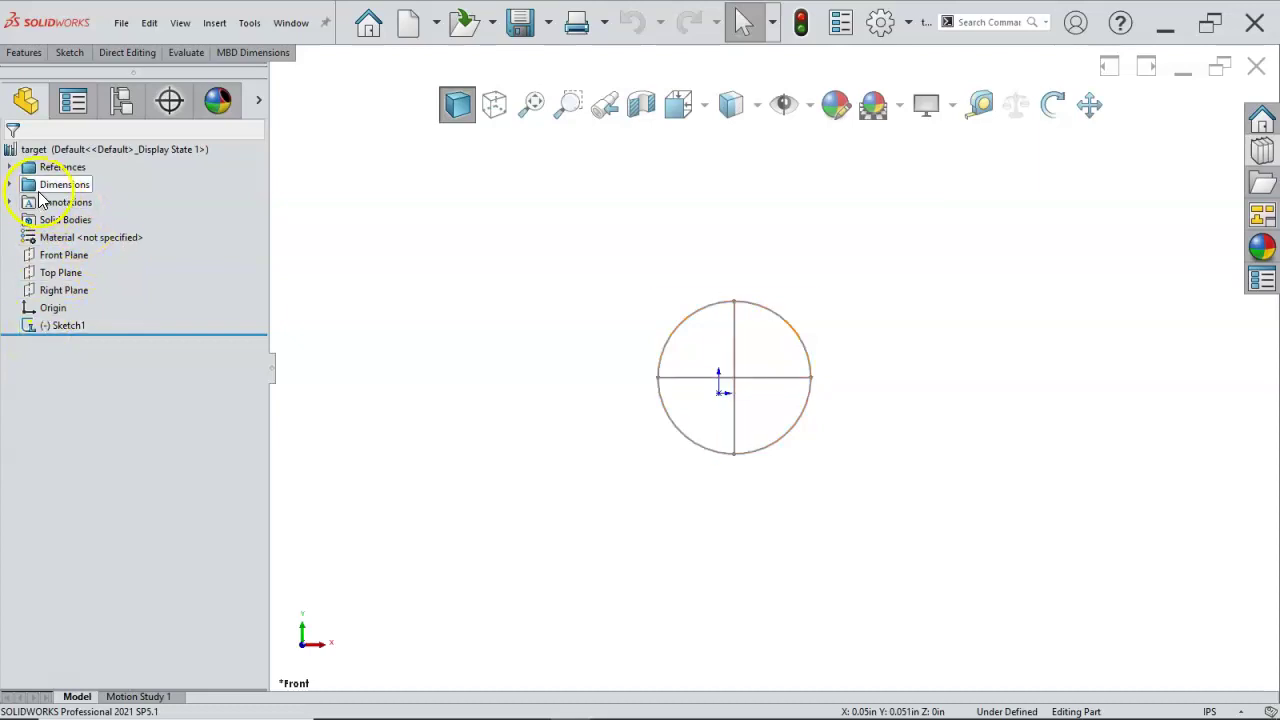
left_click(10, 184)
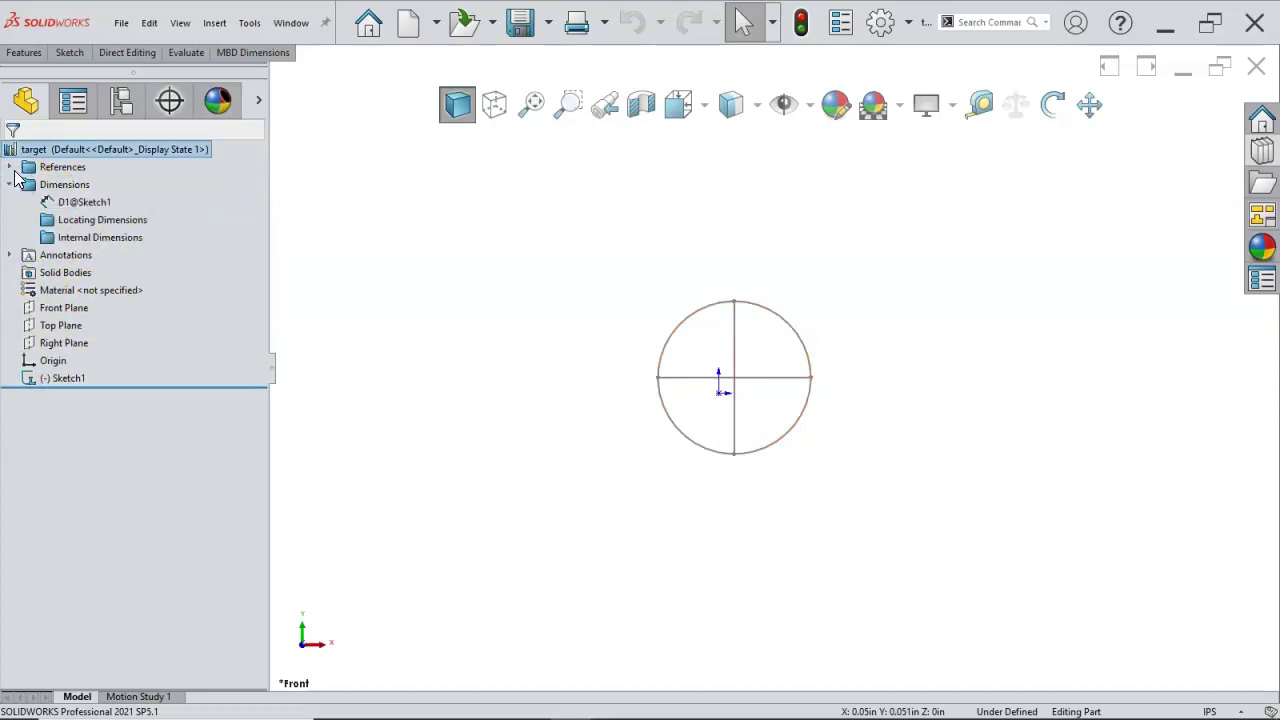
left_click(10, 167)
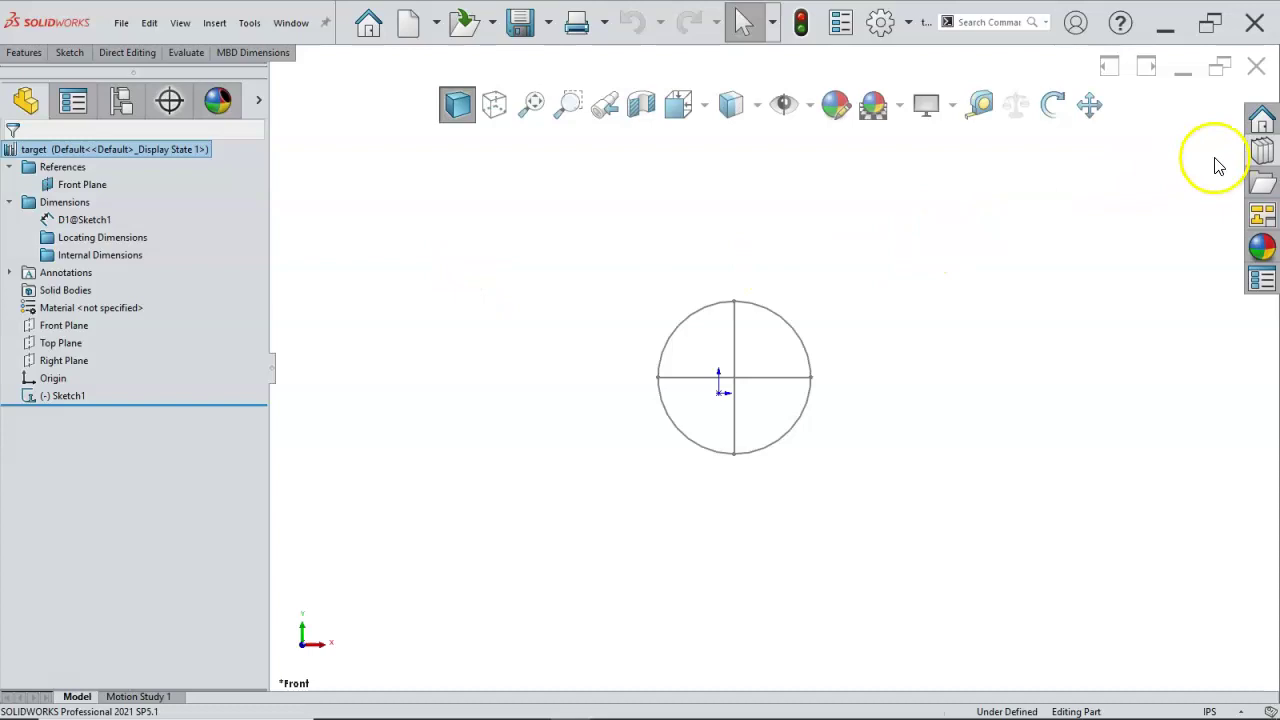
Add the My Drive\SW2021 System\design library folder as a file location in the Design Library
left_click(1252, 153)
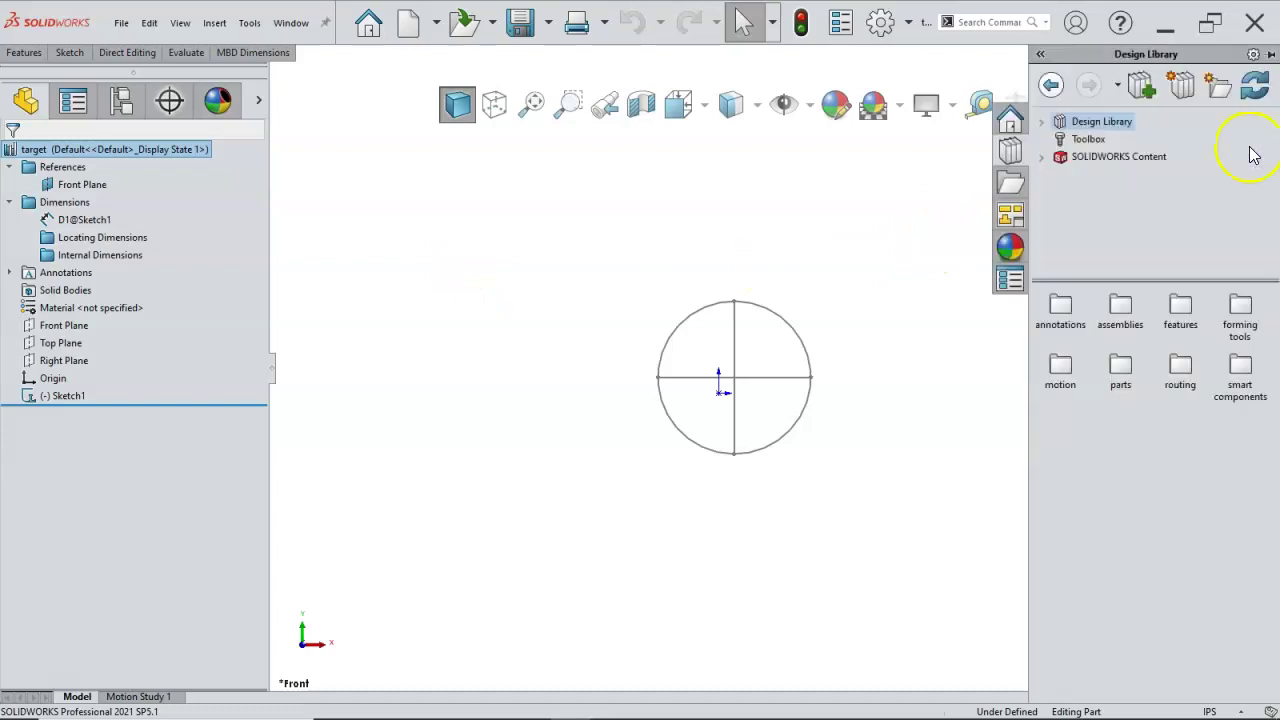
left_click(1180, 93)
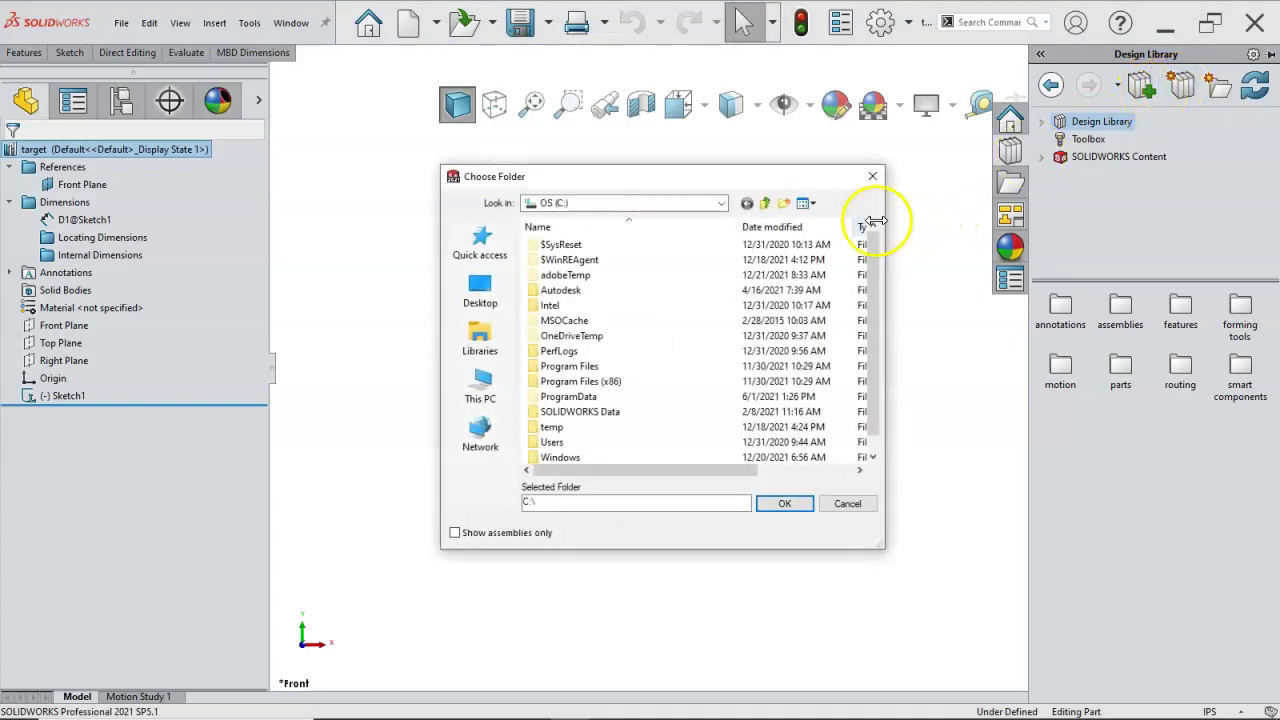
left_click(488, 250)
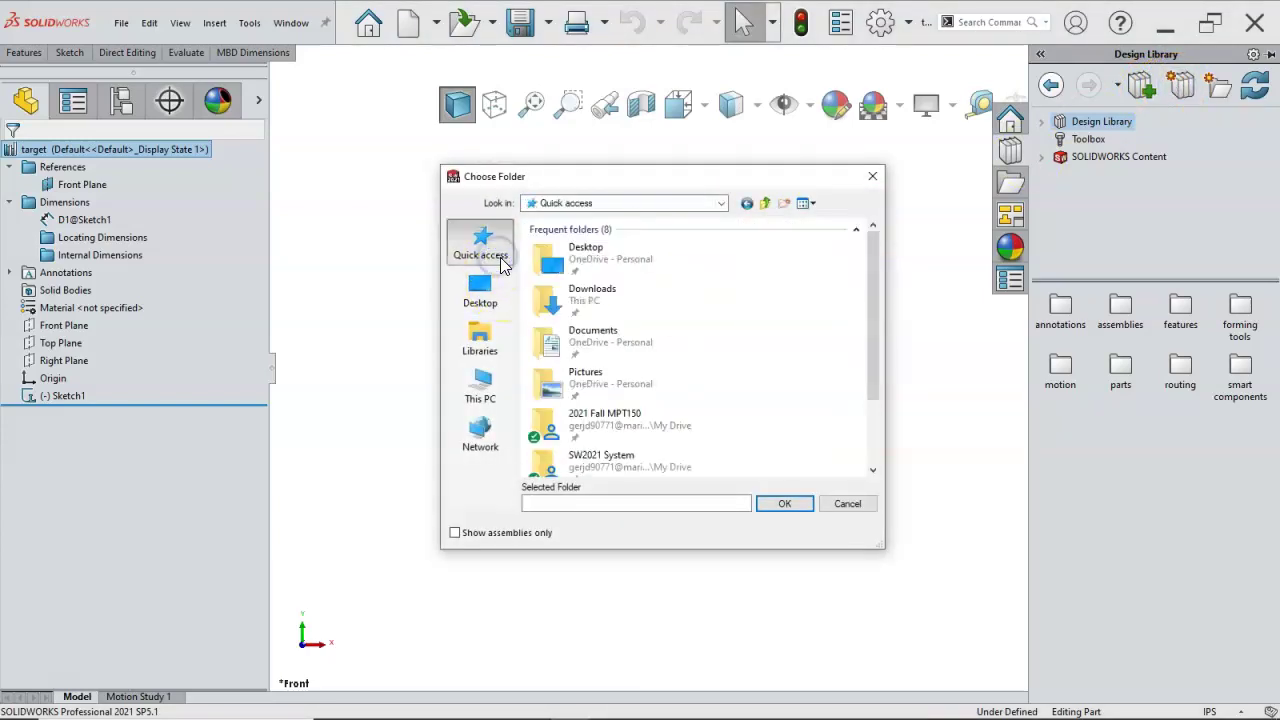
double_click(627, 455)
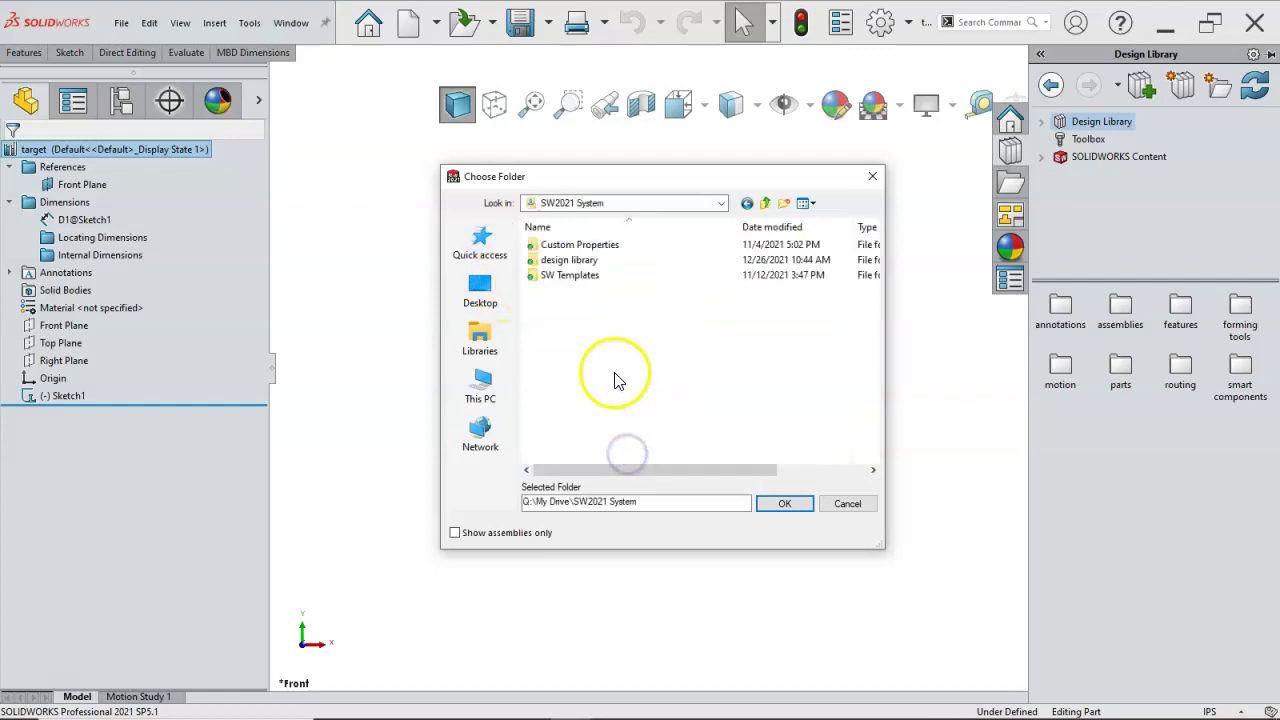
double_click(566, 260)
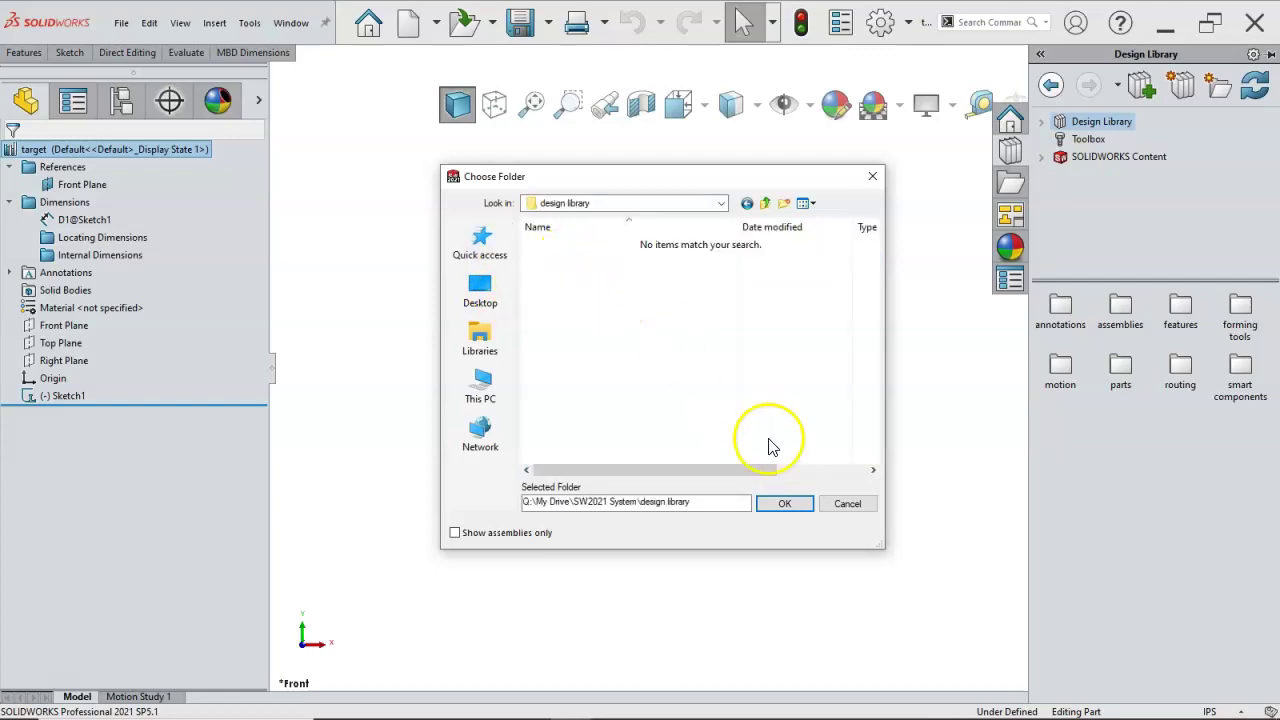
left_click(785, 503)
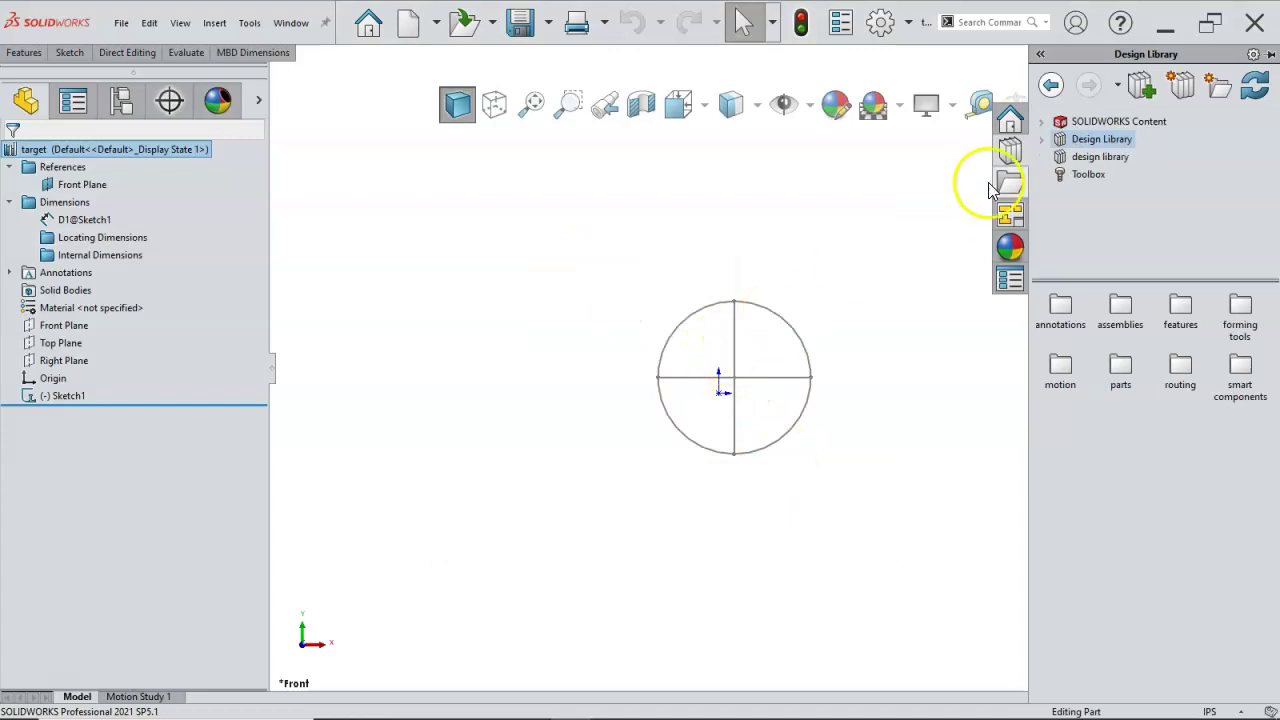
left_click(1067, 141)
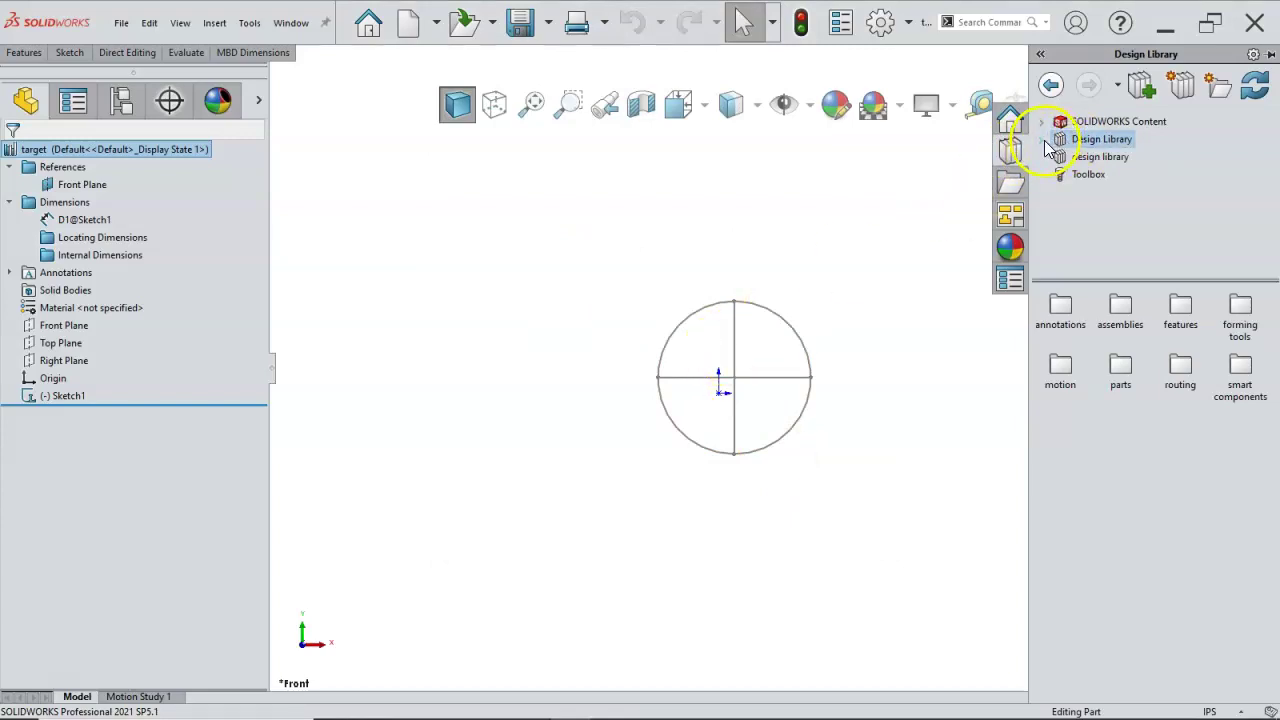
left_click(1042, 139)
left_click(1042, 139)
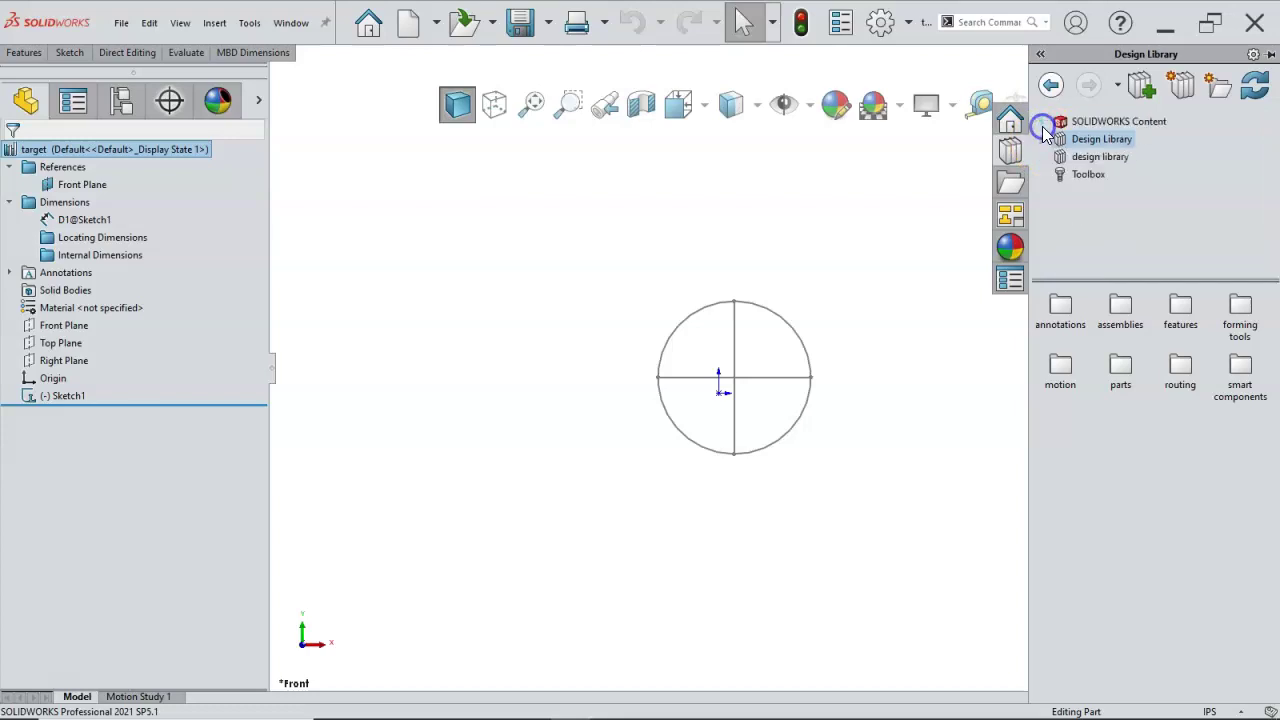
Show the contents of the custom design library folder, and close the target part
left_click(1086, 158)
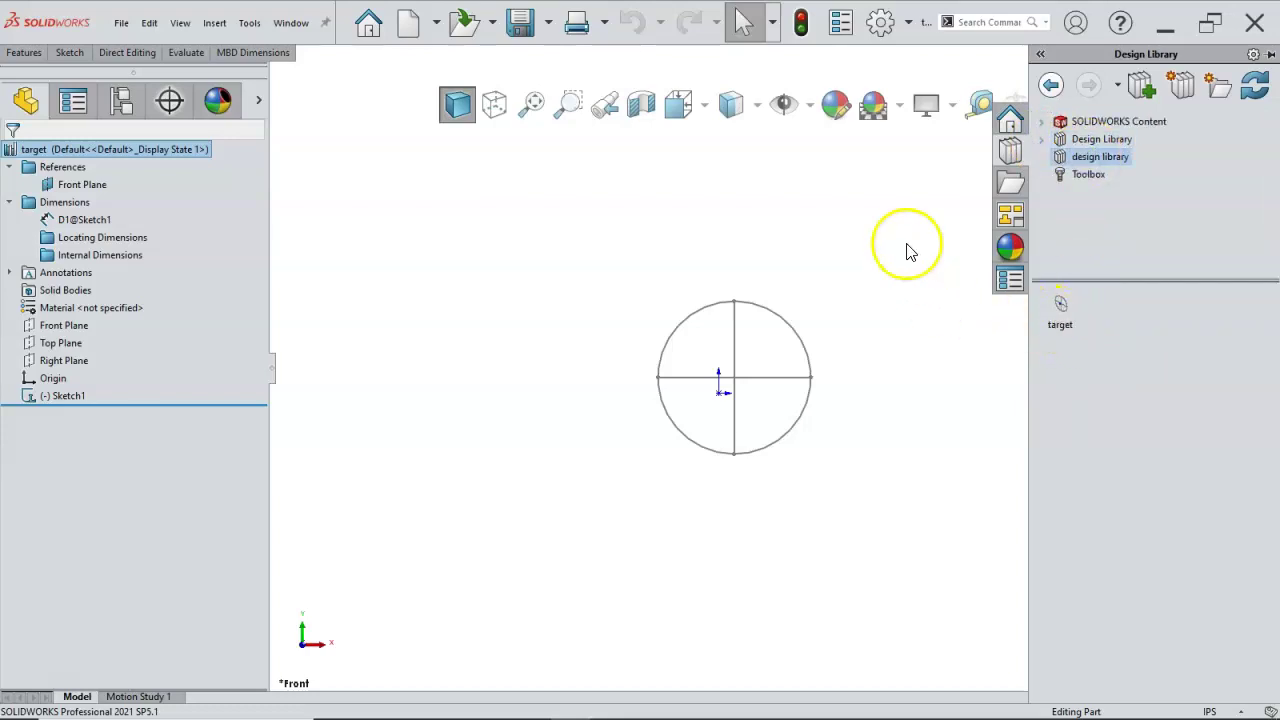
left_click(1251, 70)
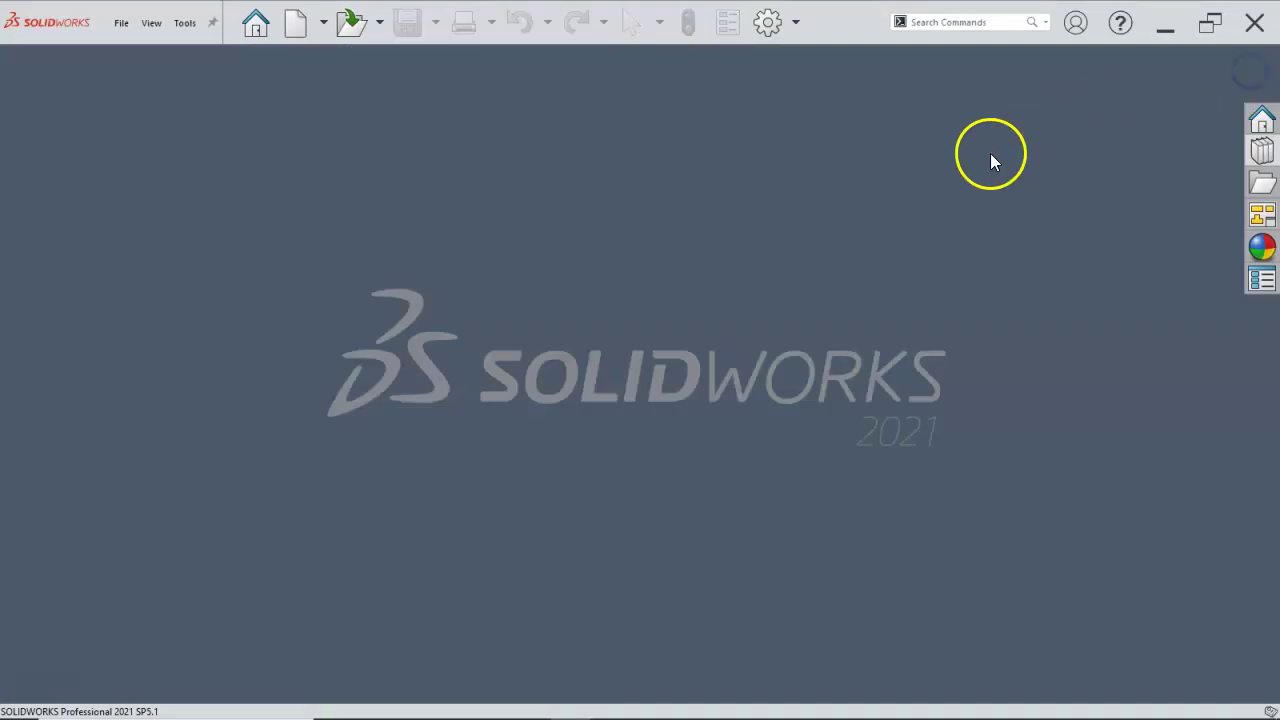
Preview the target library feature in the custom design library folder
left_click(1261, 151)
mouse_move(1066, 316)
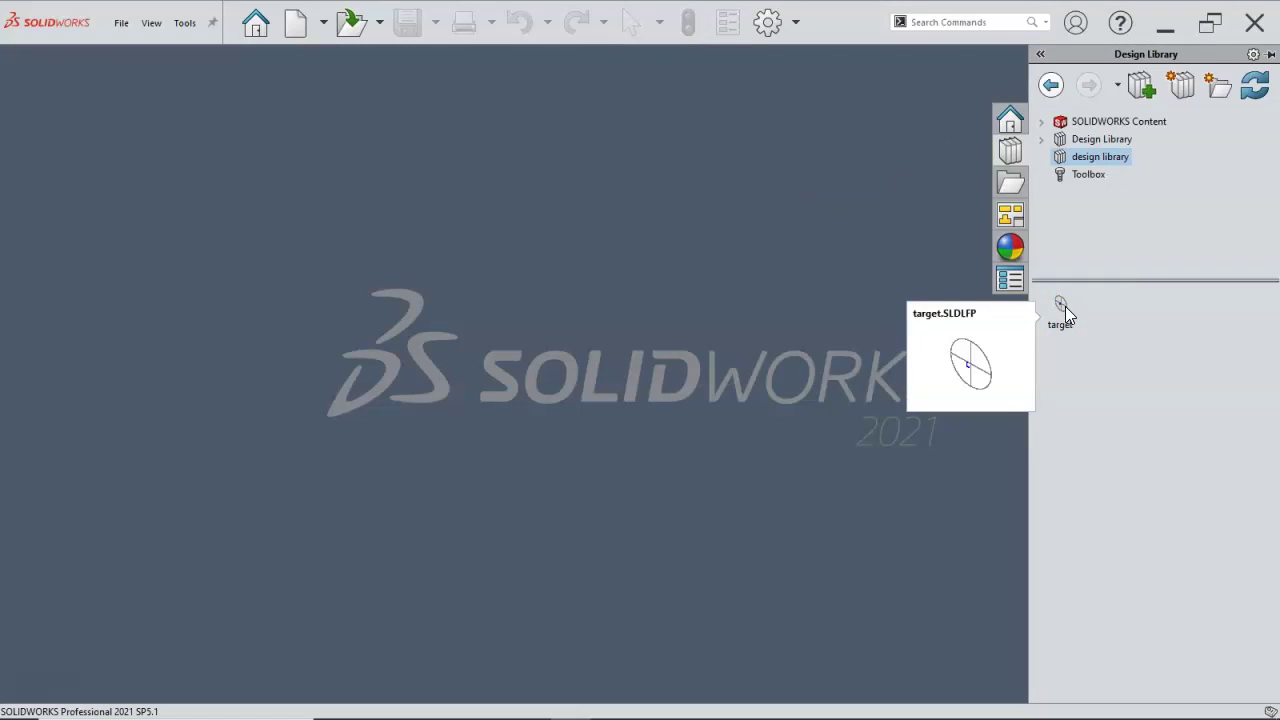
left_click(727, 284)
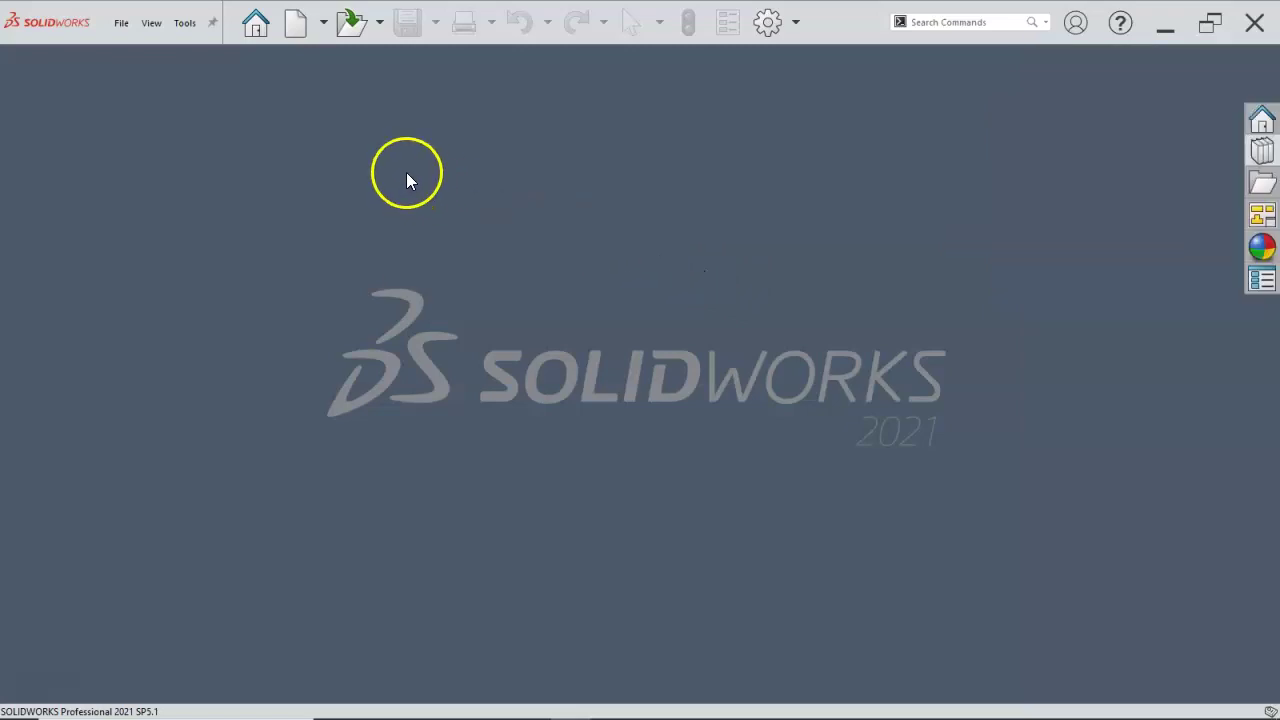
Create a new part and start a sketch on the Front Plane
left_click(296, 40)
double_click(266, 163)
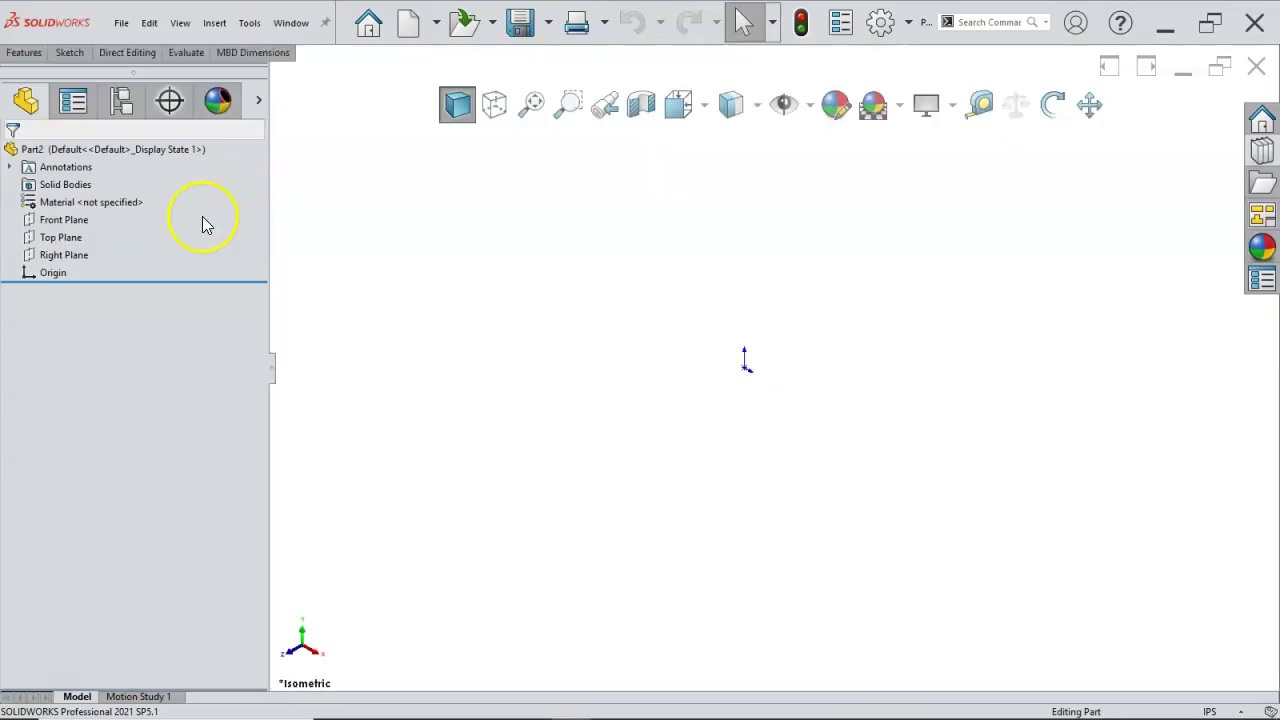
left_click(82, 221)
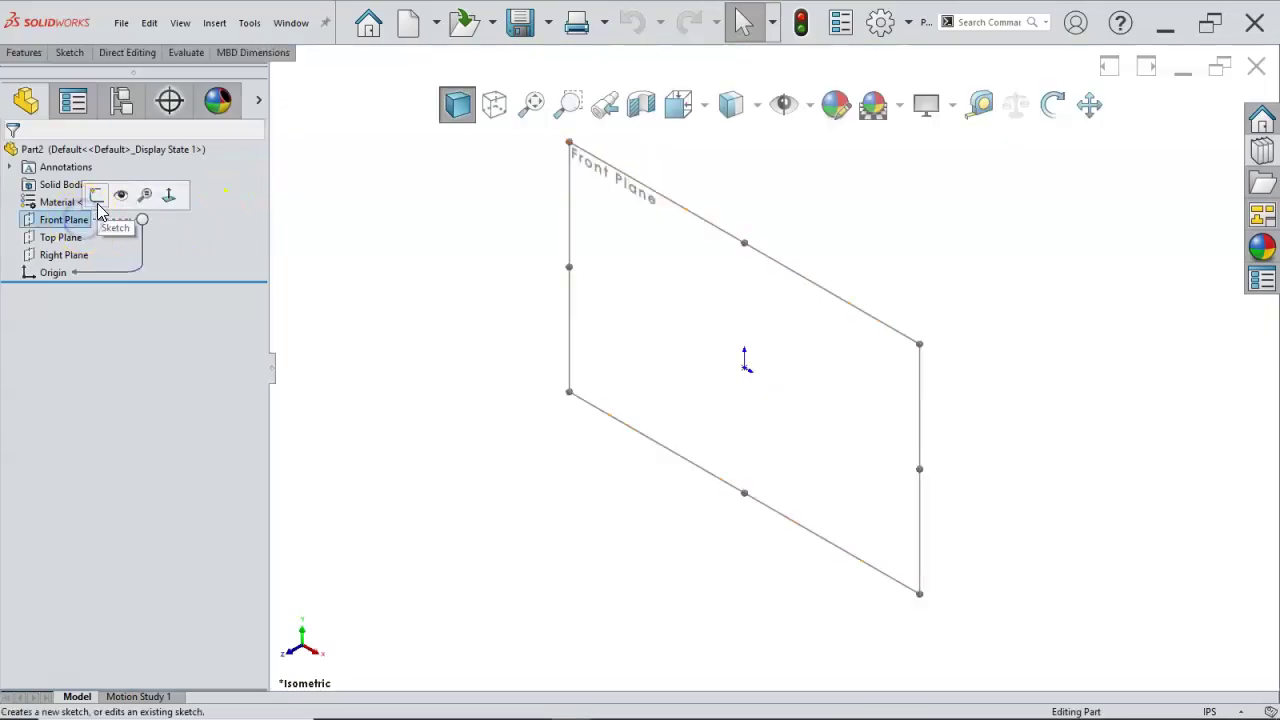
left_click(97, 195)
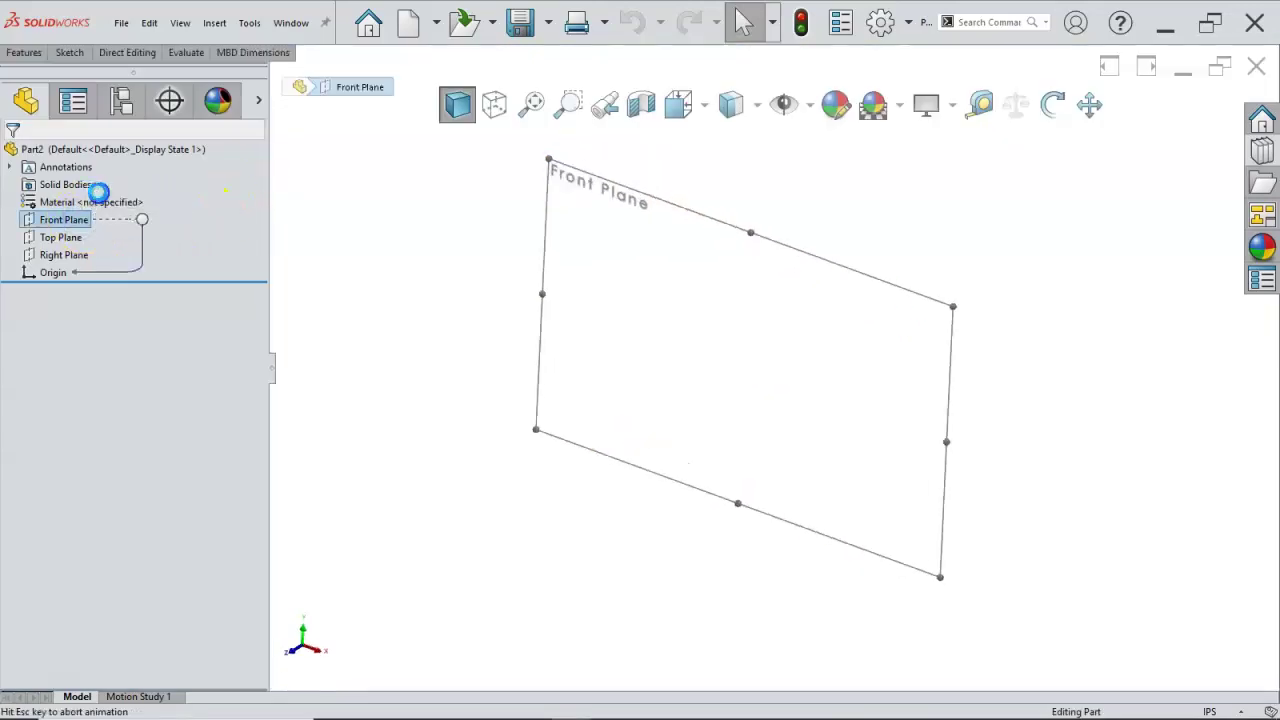
left_click(449, 232)
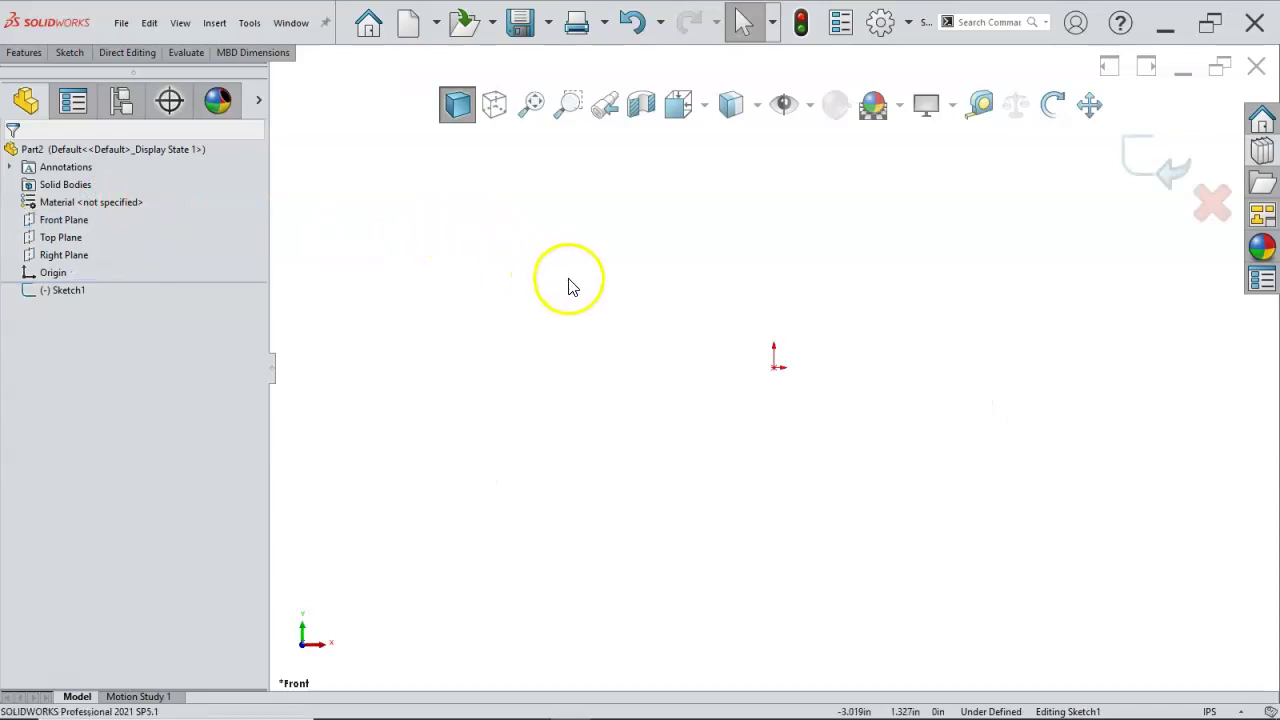
Sketch a corner rectangle about 6.8 in wide around the origin
key("s")
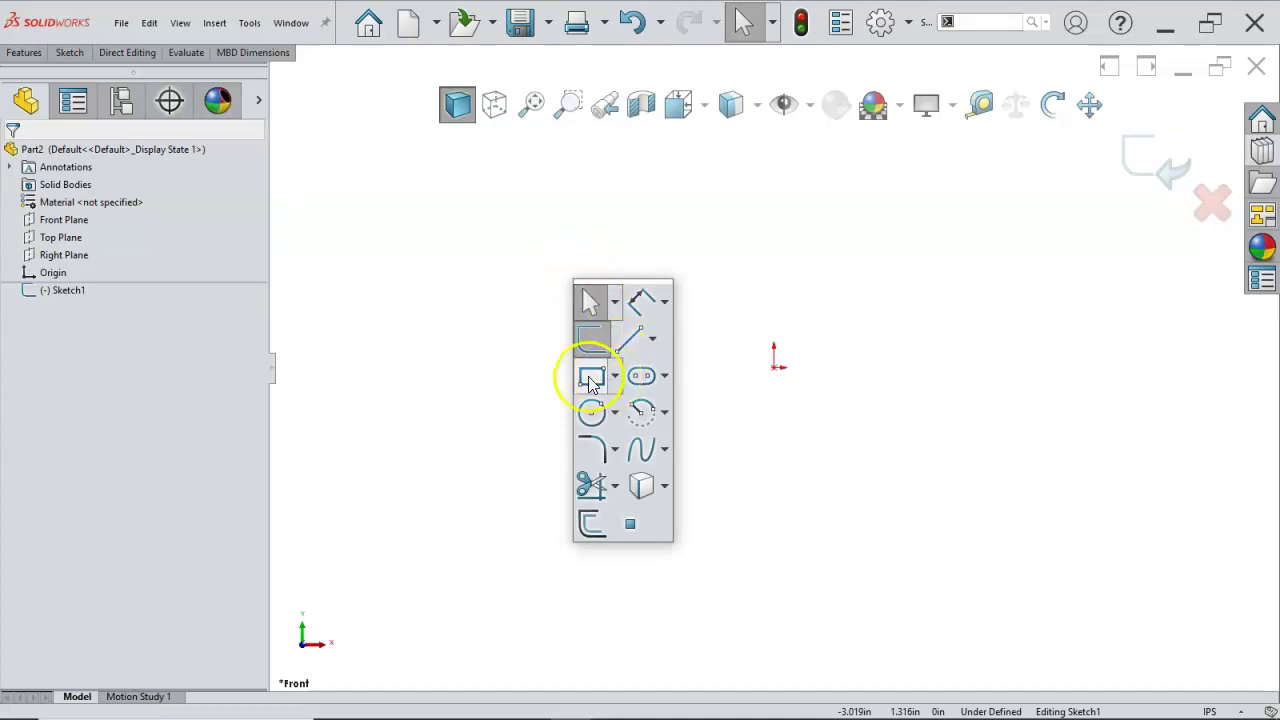
left_click(590, 377)
left_click(564, 213)
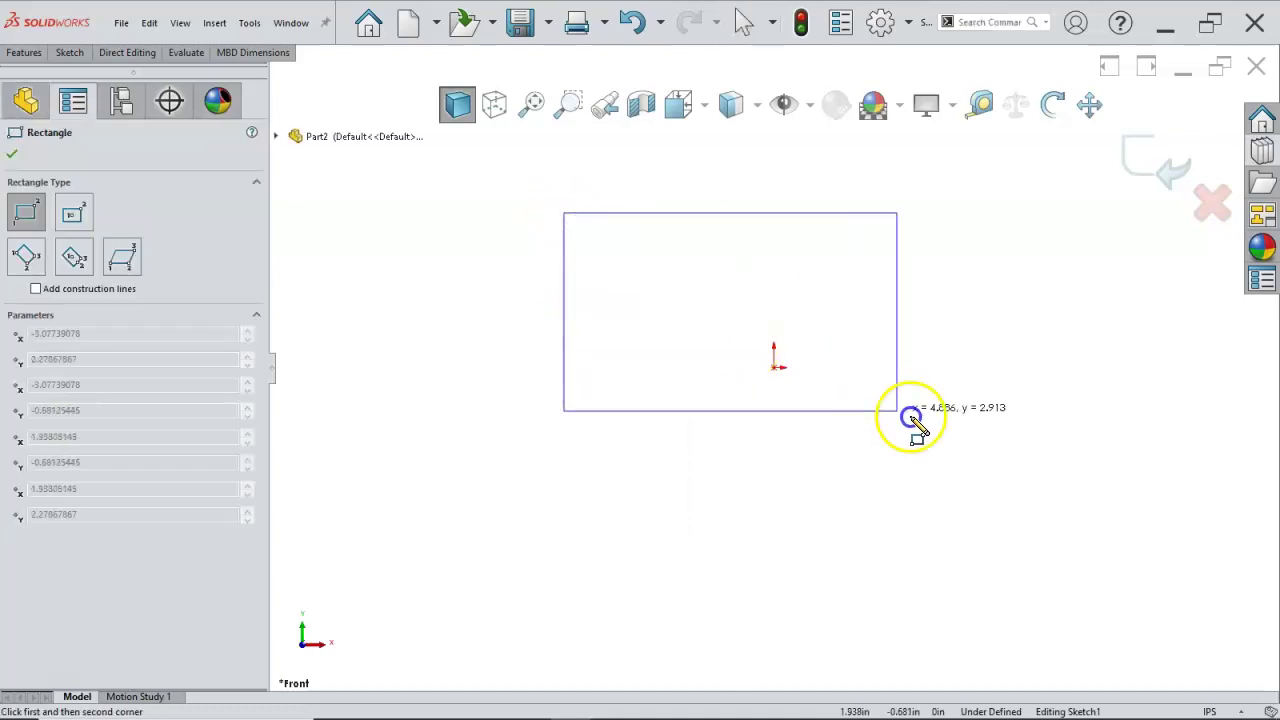
left_click(1028, 489)
right_click(937, 355)
left_click(969, 360)
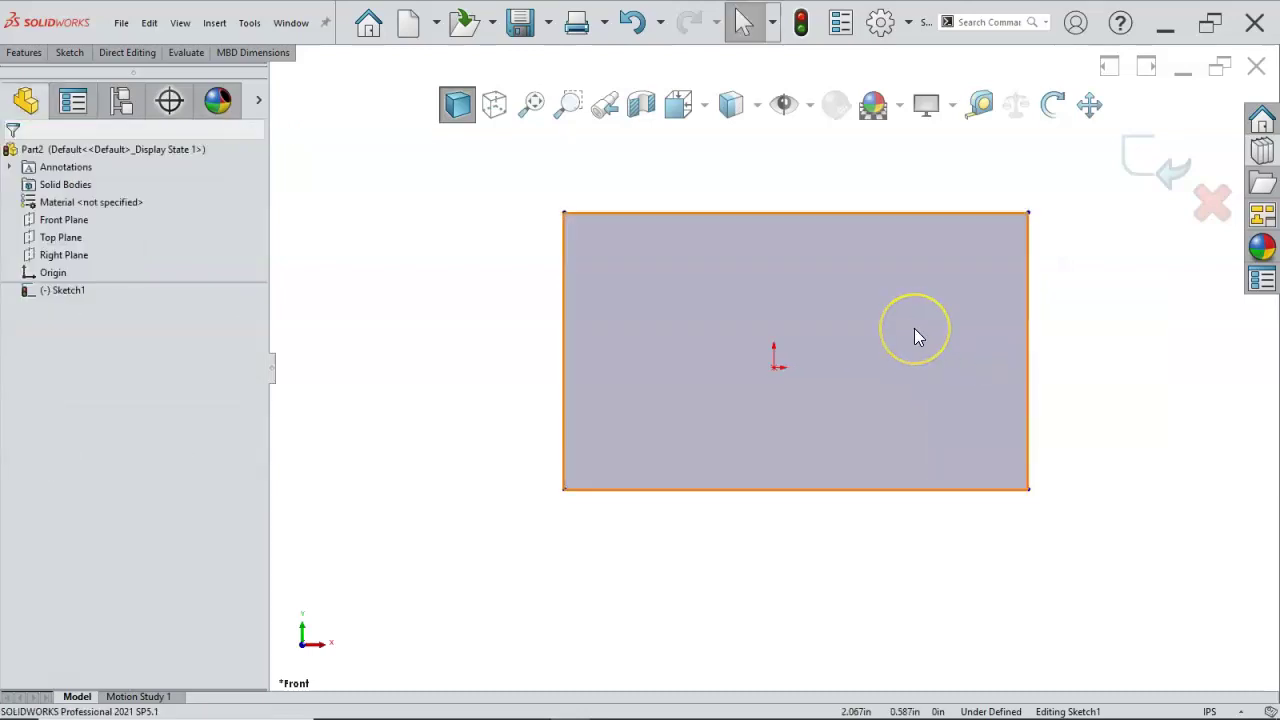
Sketch a diagonal construction line from the rectangle's upper-left corner to its lower-right corner
key("l")
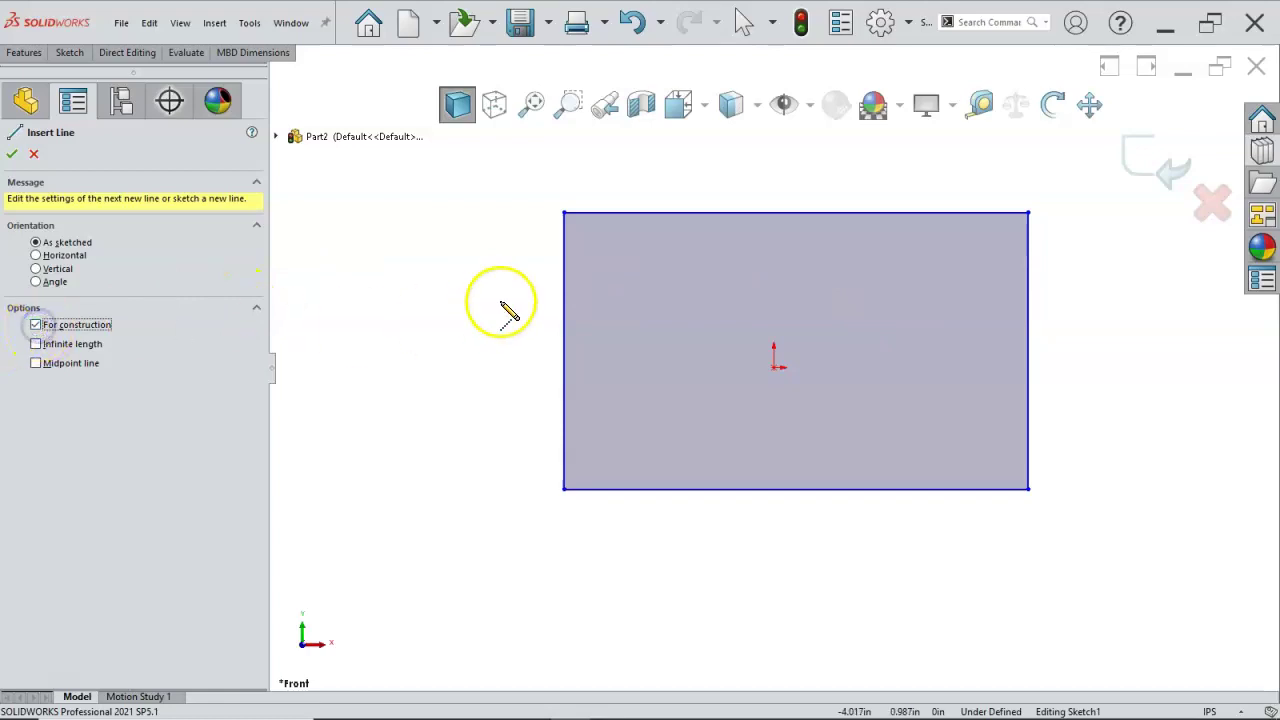
left_click(565, 213)
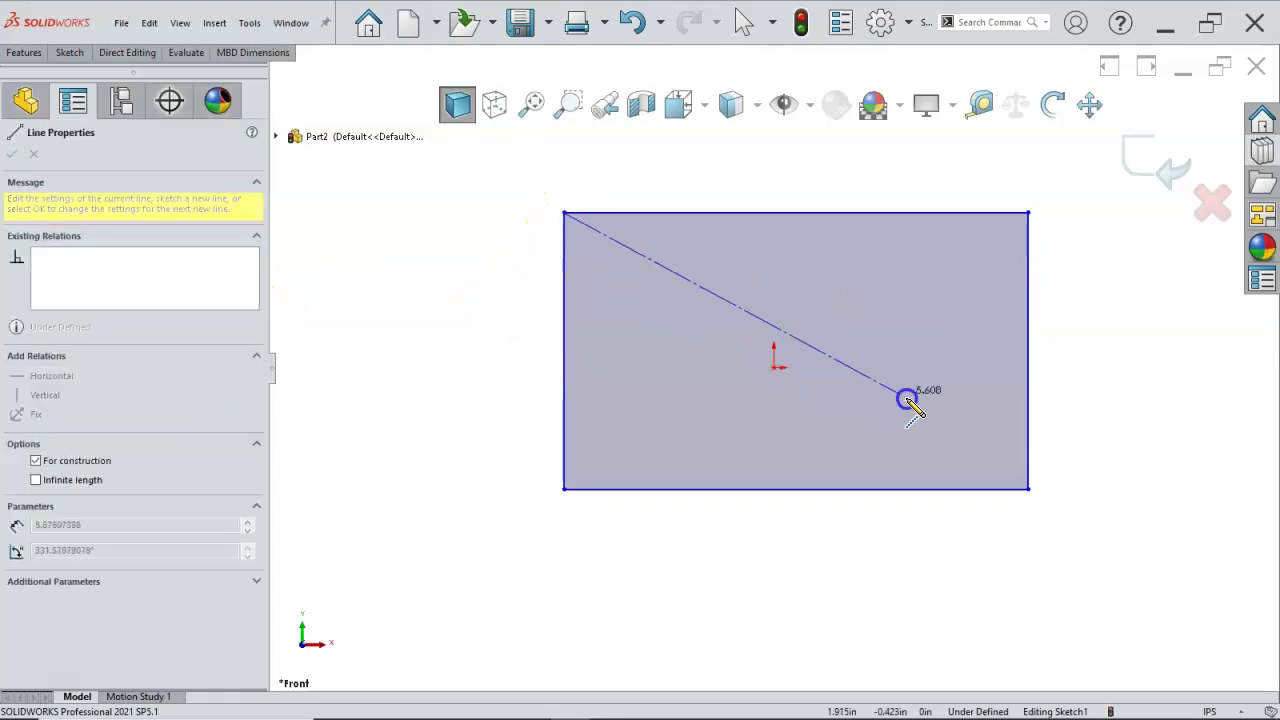
left_click(1028, 489)
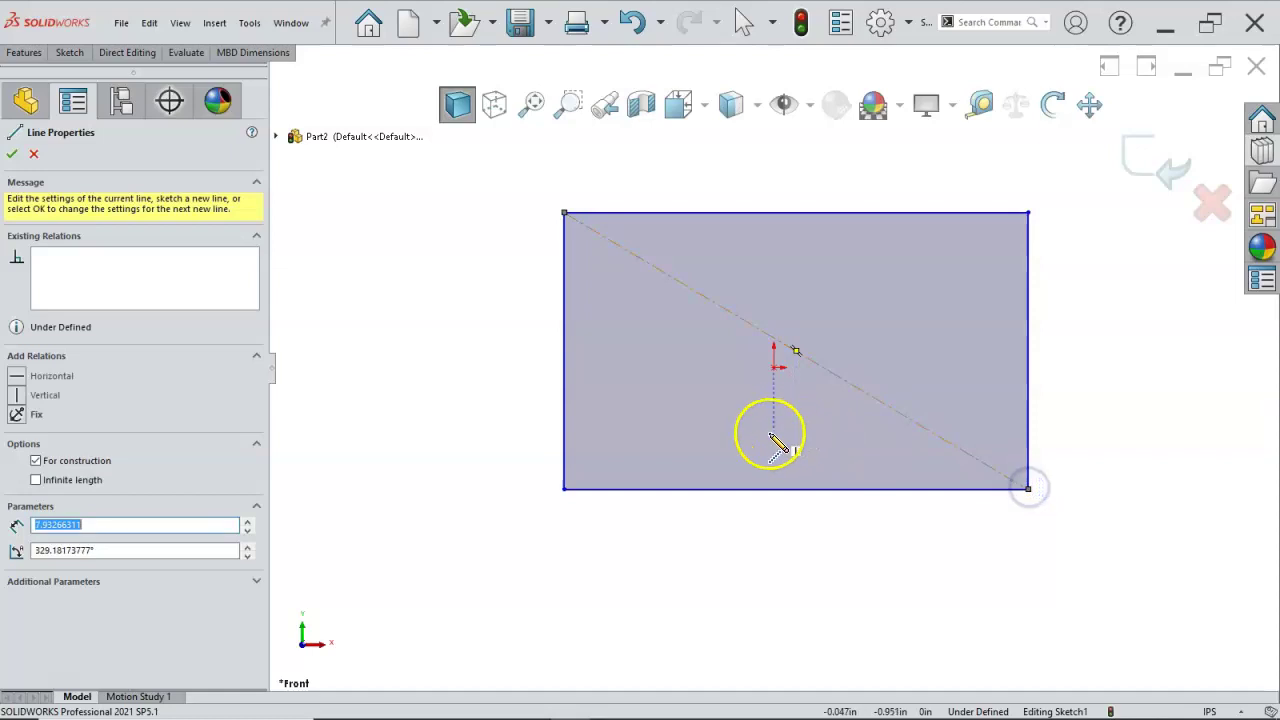
Sketch a second construction line about 6.7 in long inside the rectangle, rising from lower left to upper right across the diagonal
left_click(595, 465)
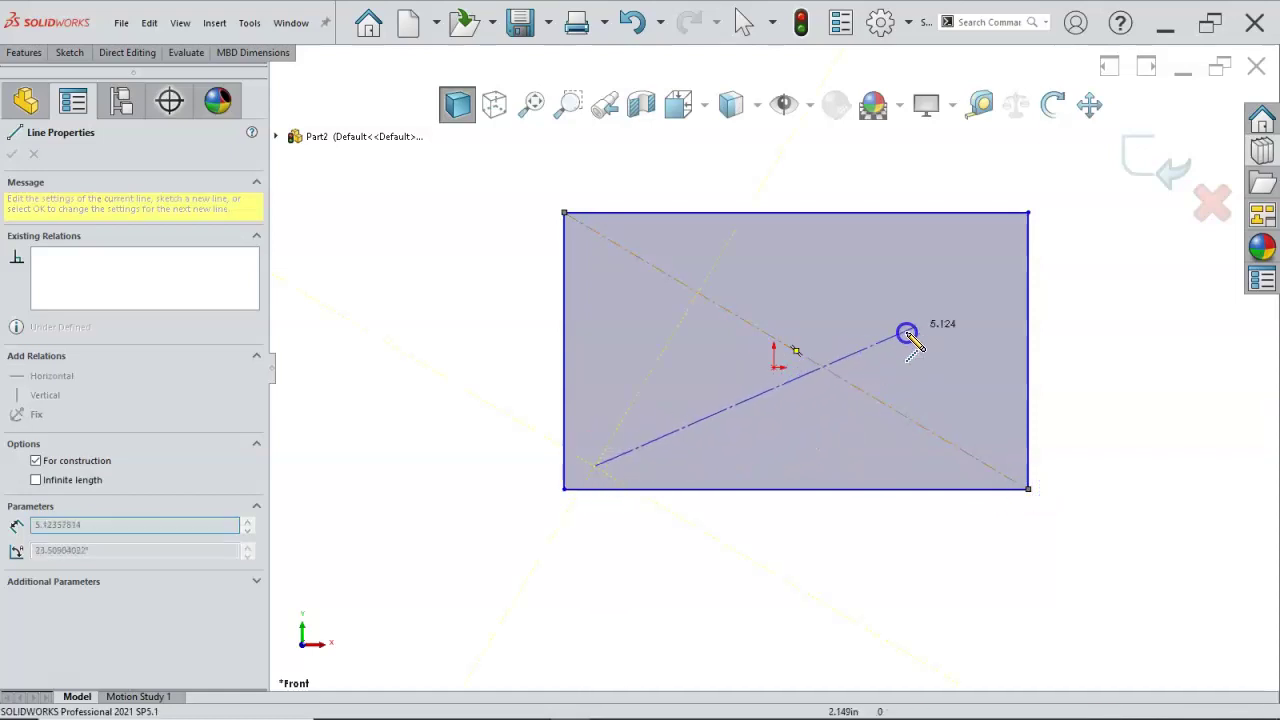
left_click(994, 251)
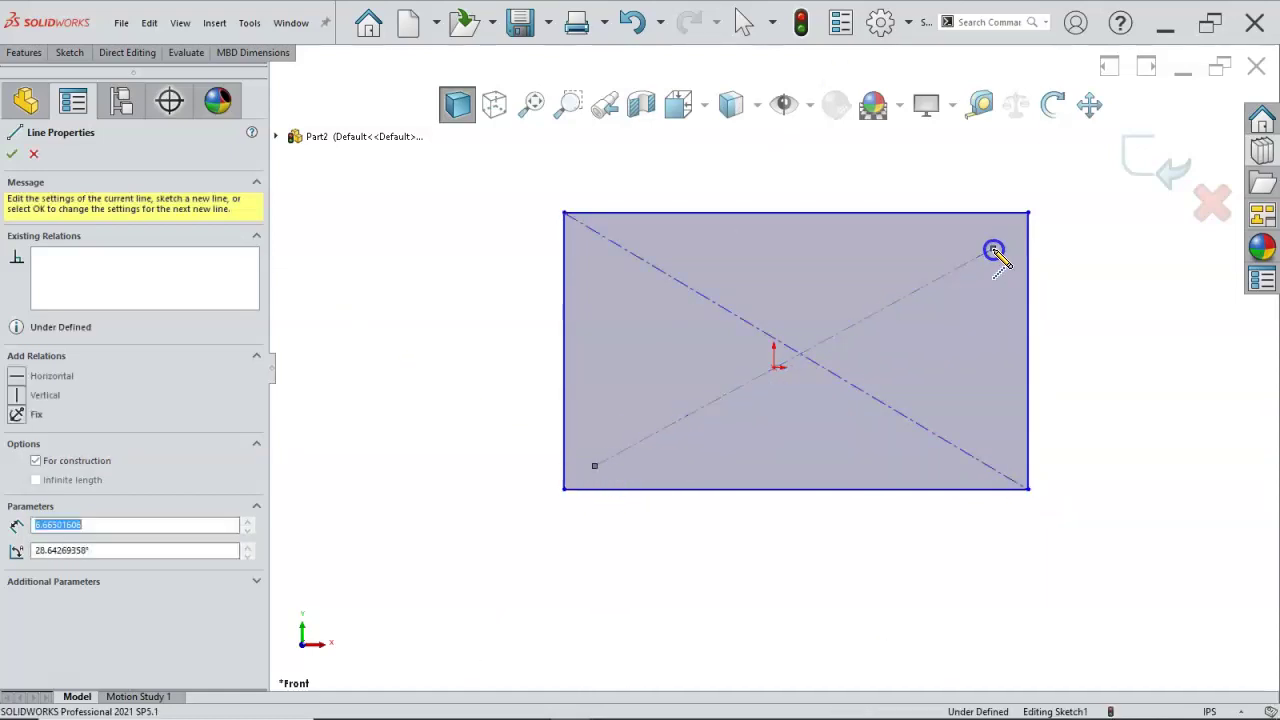
right_click(992, 255)
left_click(977, 255)
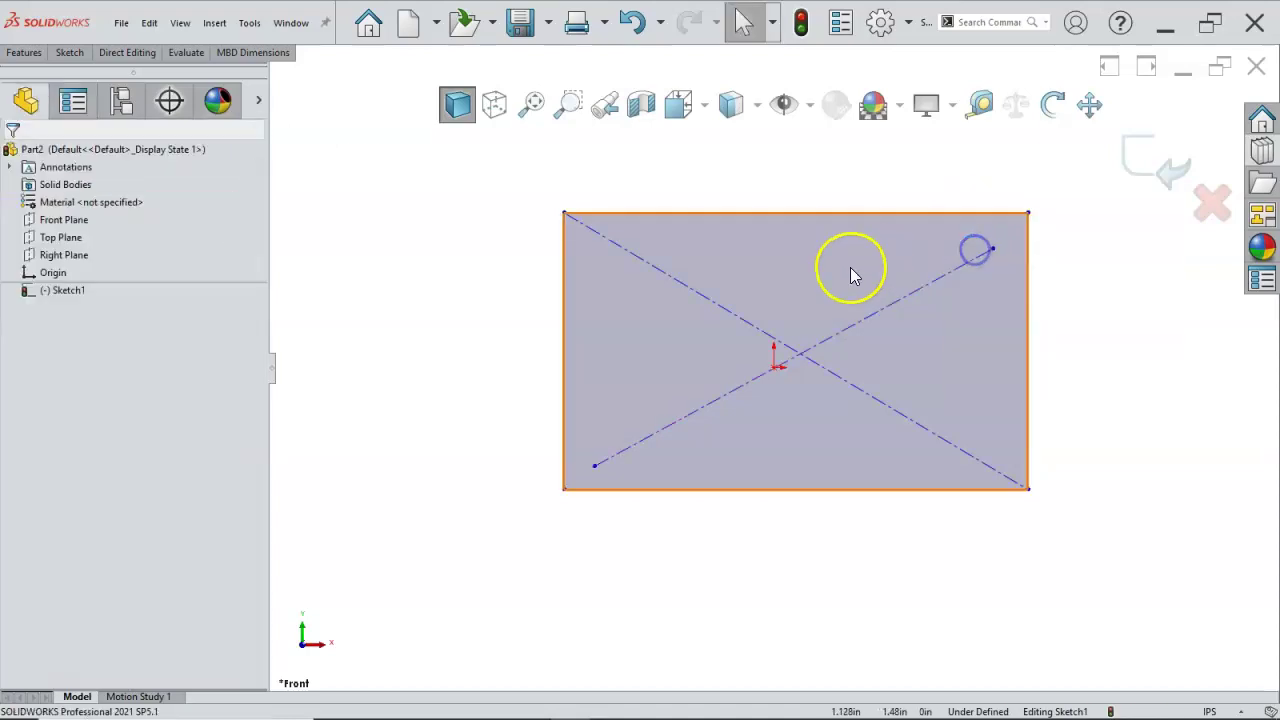
right_click(824, 292)
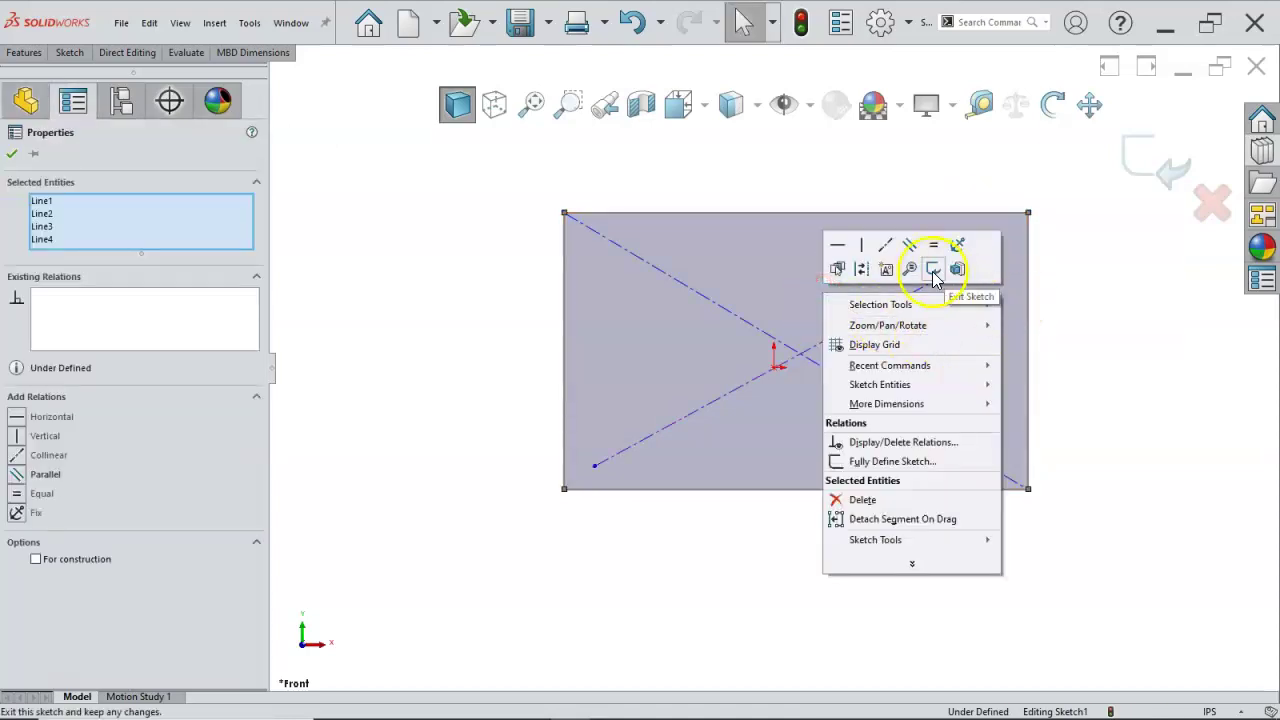
left_click(1055, 323)
Place a sketch point at the midpoint of the corner-to-corner construction line
key("s")
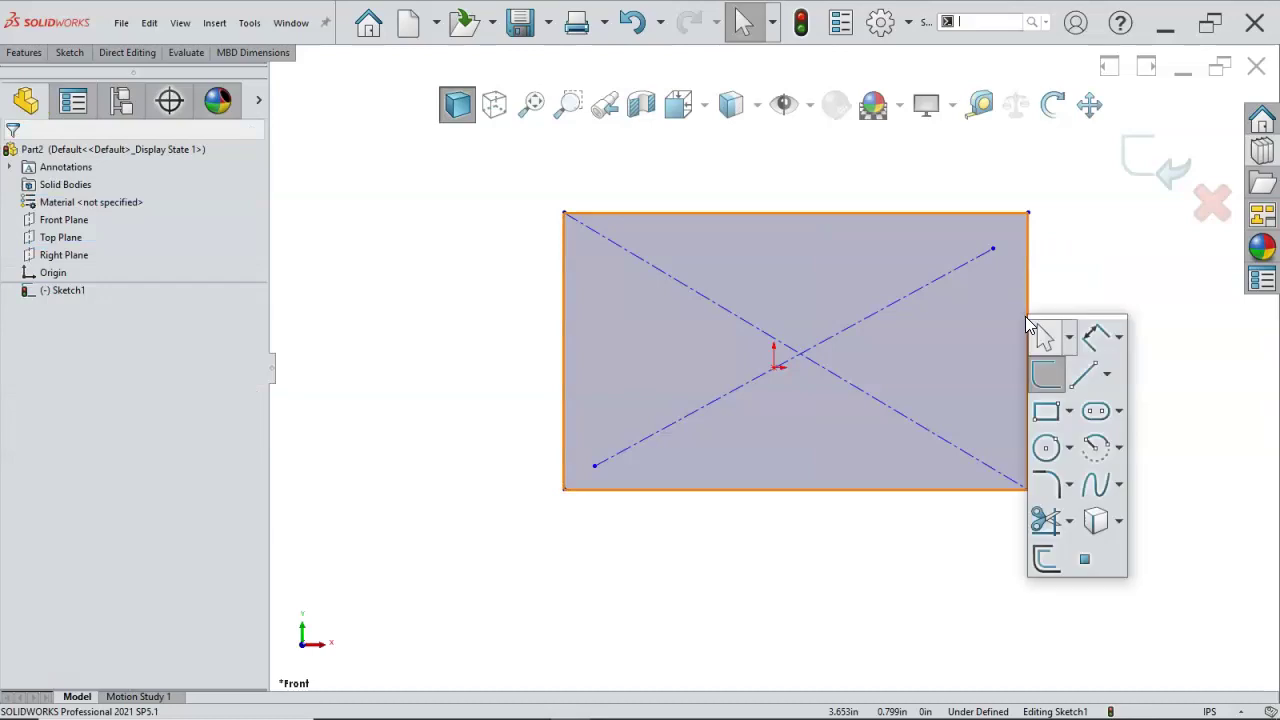
left_click(1088, 560)
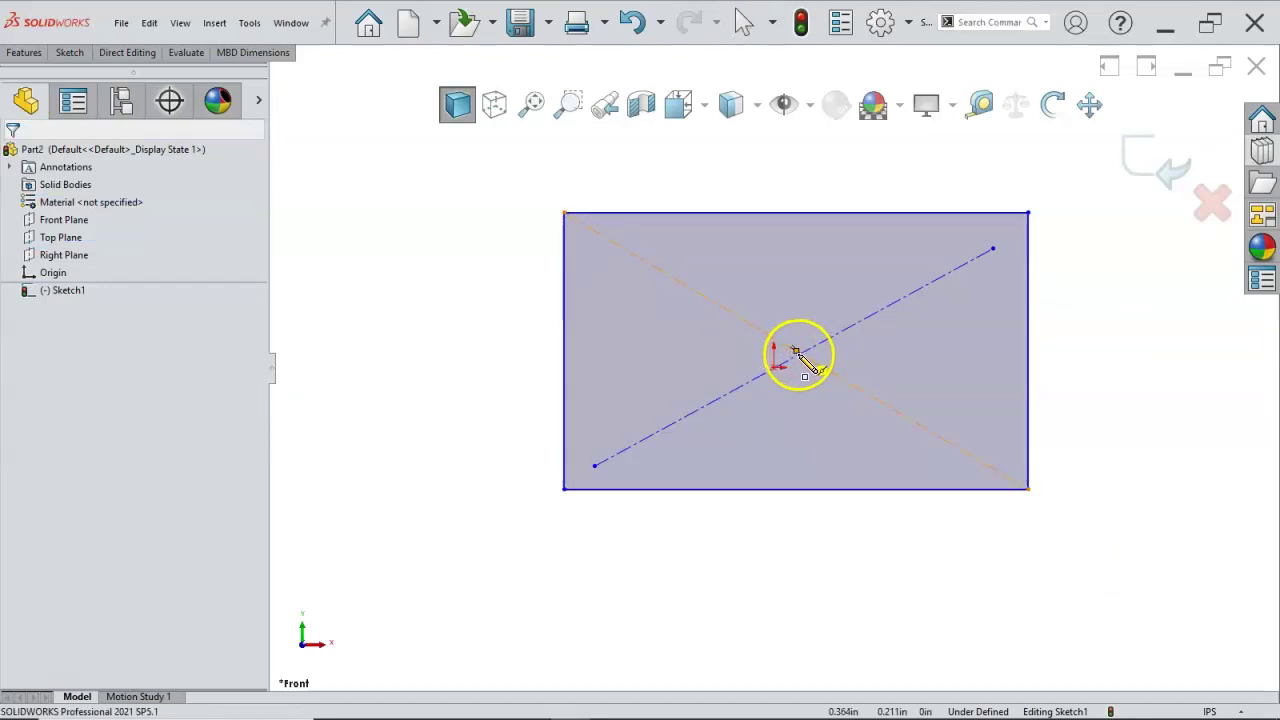
left_click(798, 354)
right_click(860, 357)
left_click(884, 363)
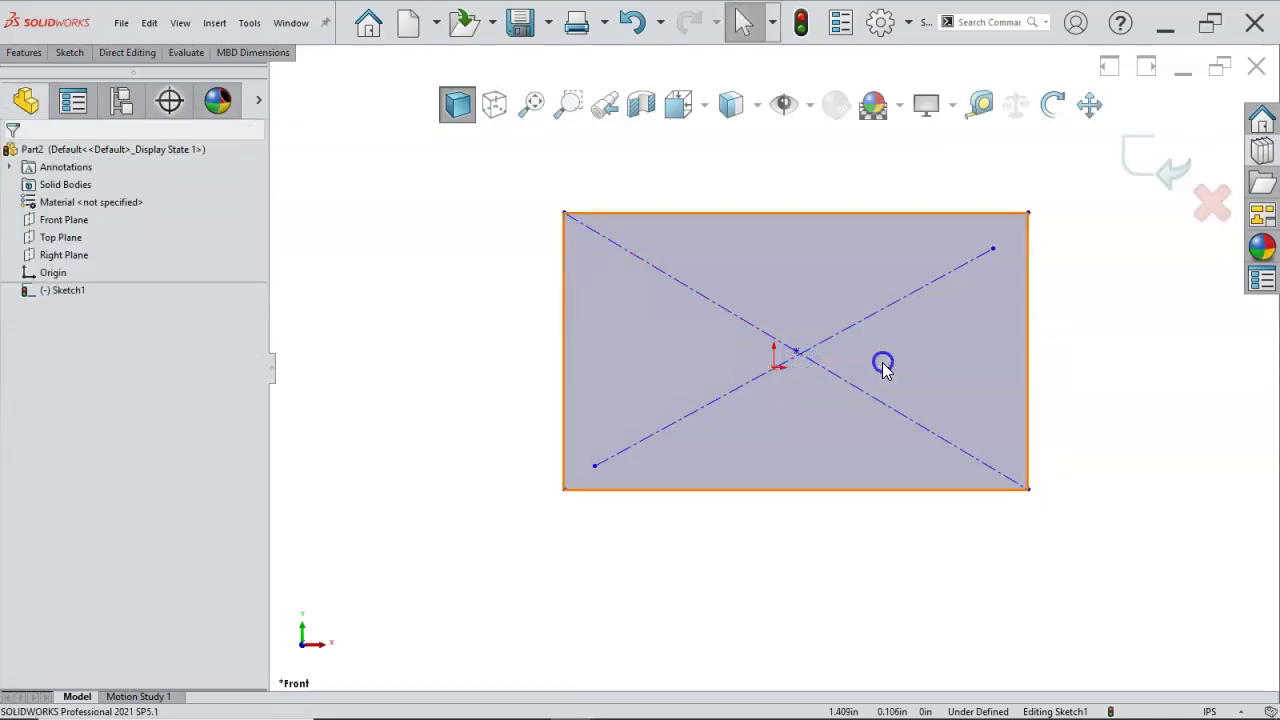
Add a Midpoint relation between the second construction line's midpoint and the corner-to-corner diagonal
right_click(822, 362)
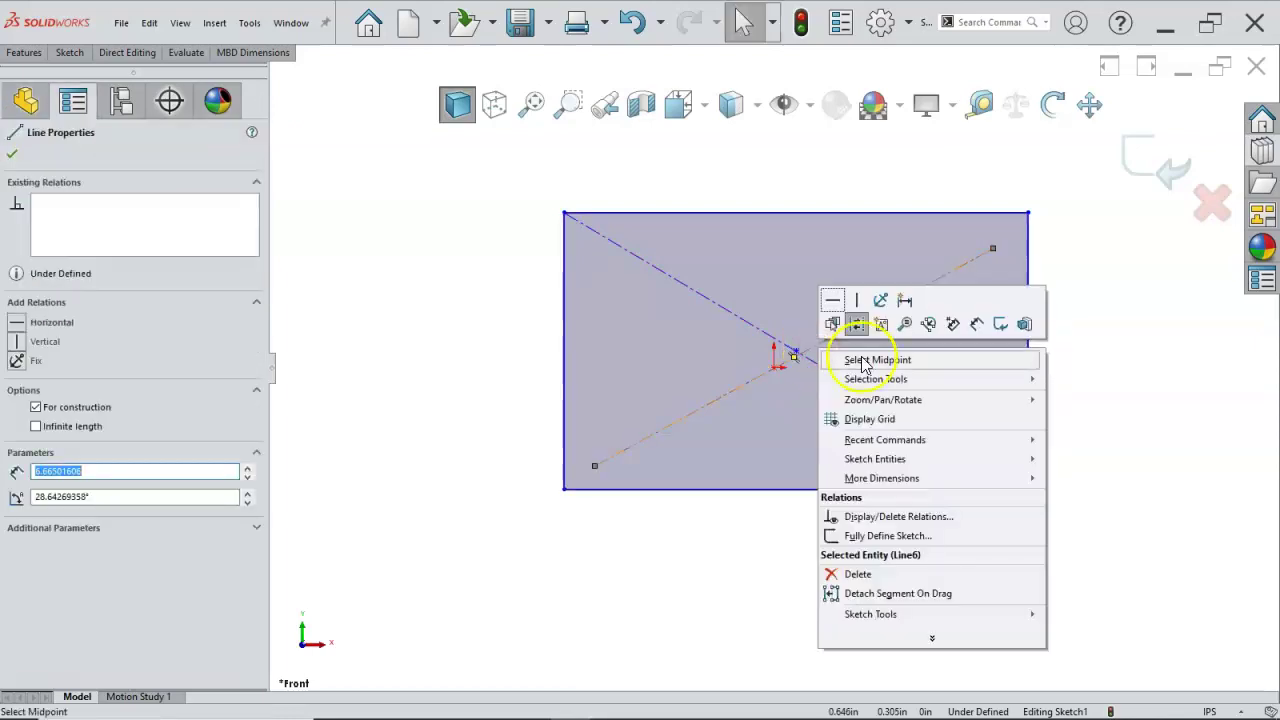
left_click(862, 357)
left_click(838, 383, "ctrl")
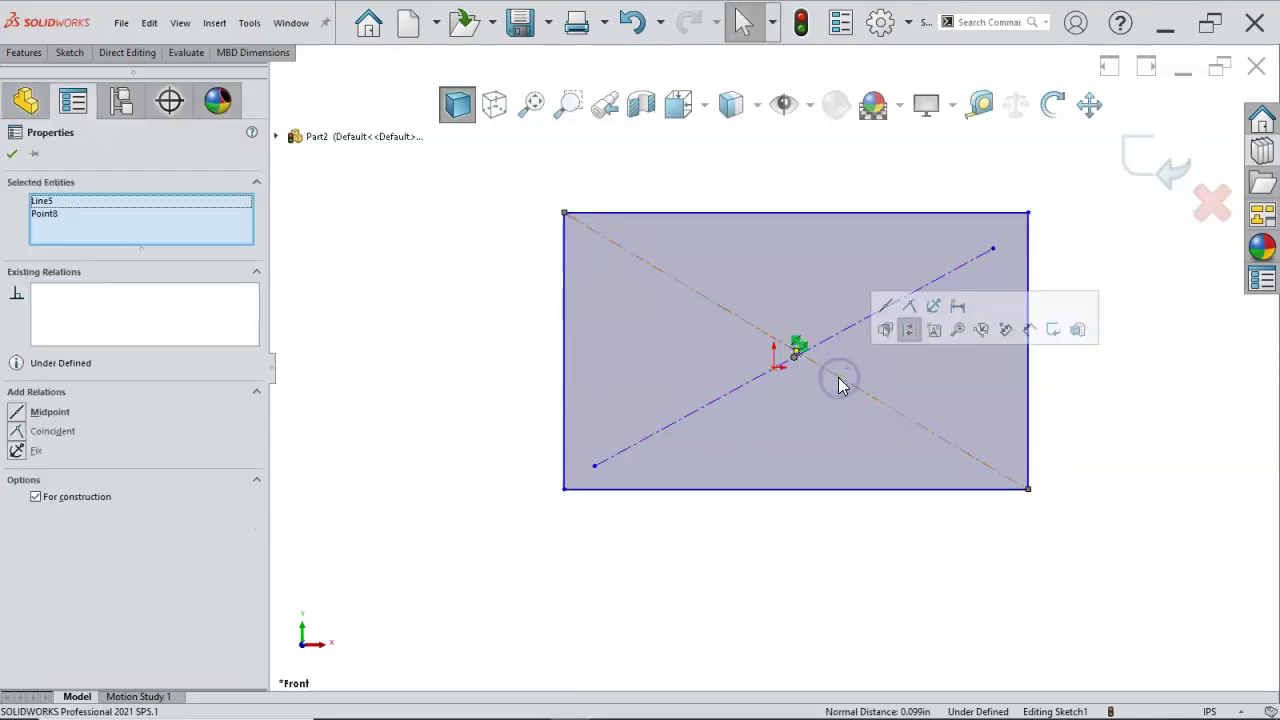
left_click(884, 309)
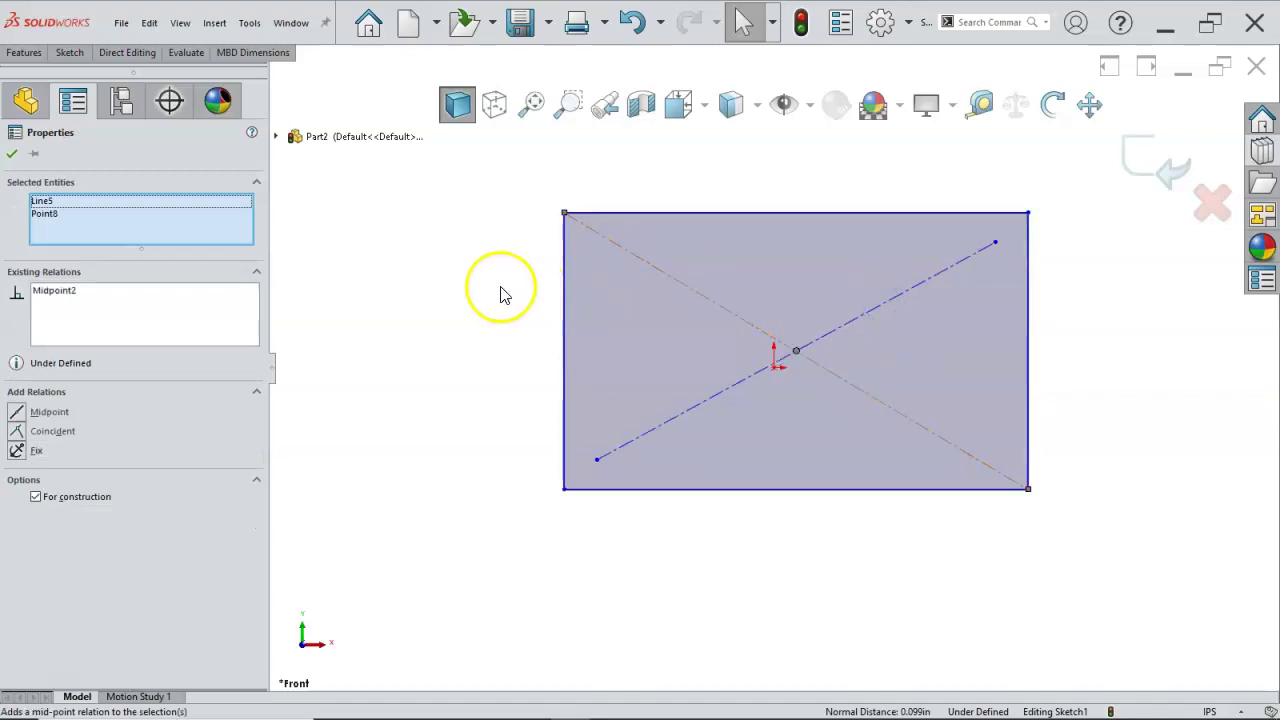
Dimension the rectangle's top edge to 4 in
right_click(500, 274)
left_click(634, 260)
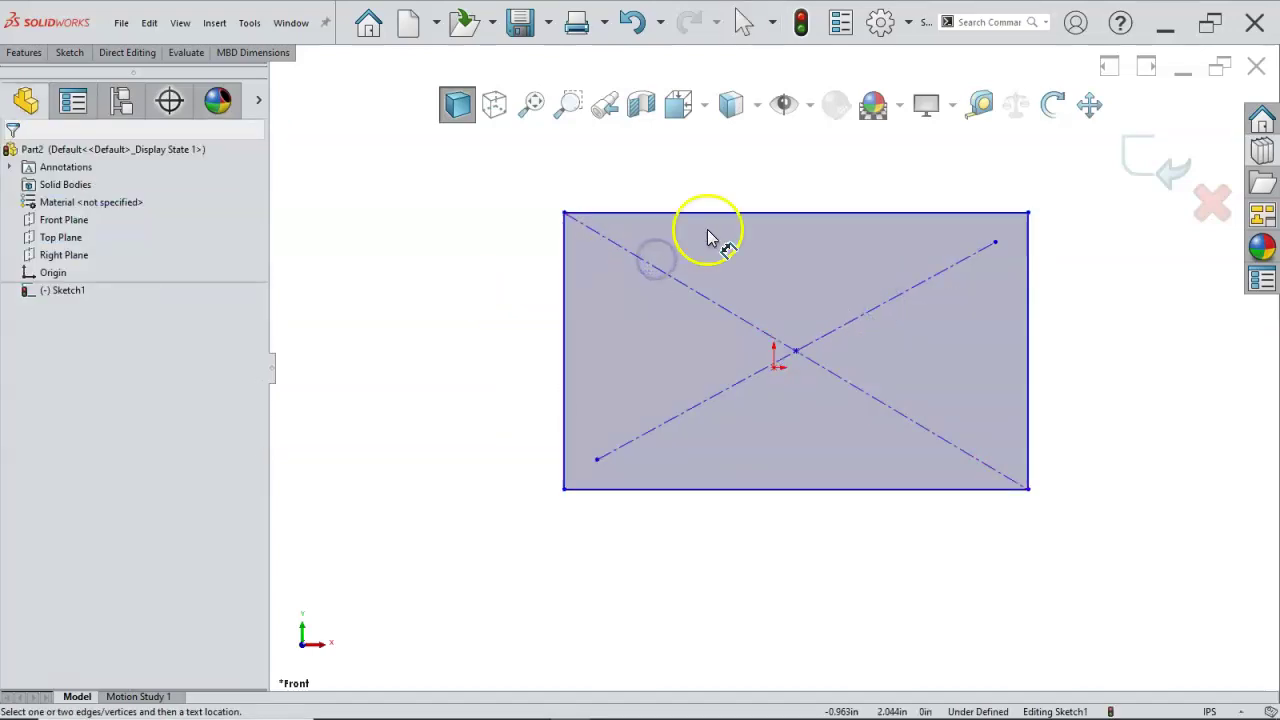
left_click(742, 212)
left_click(758, 190)
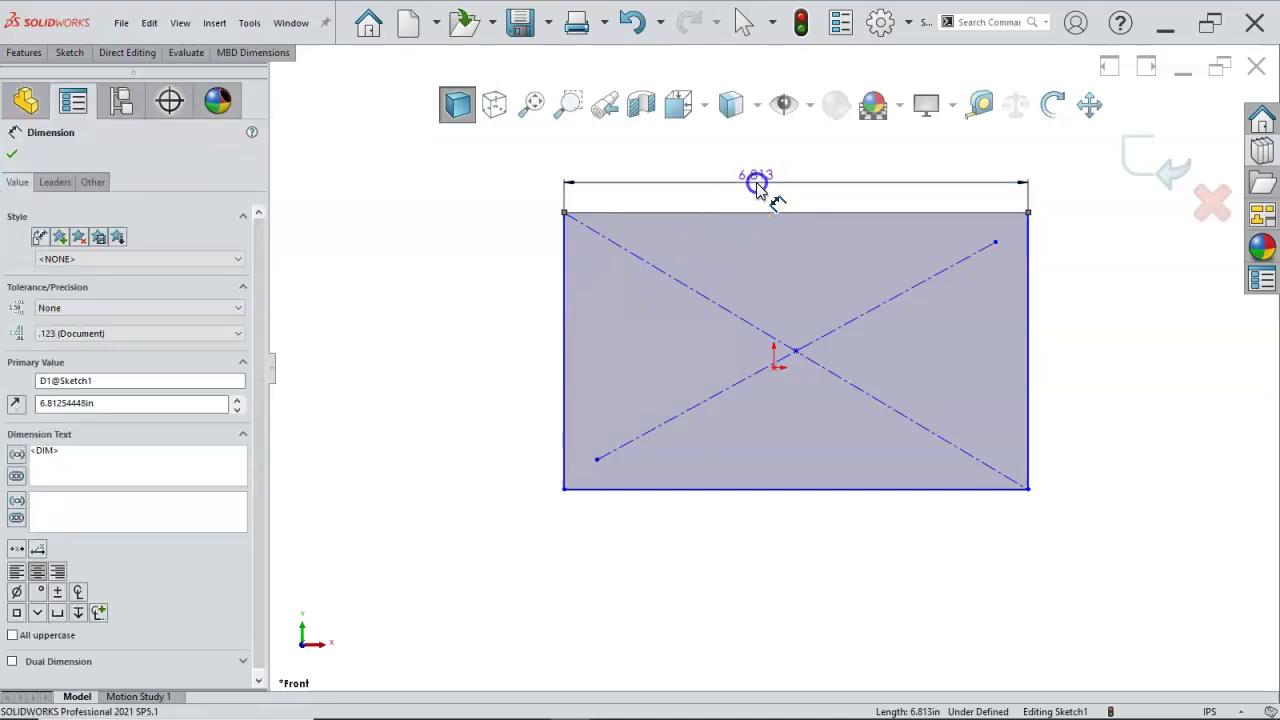
type("4")
key("Return")
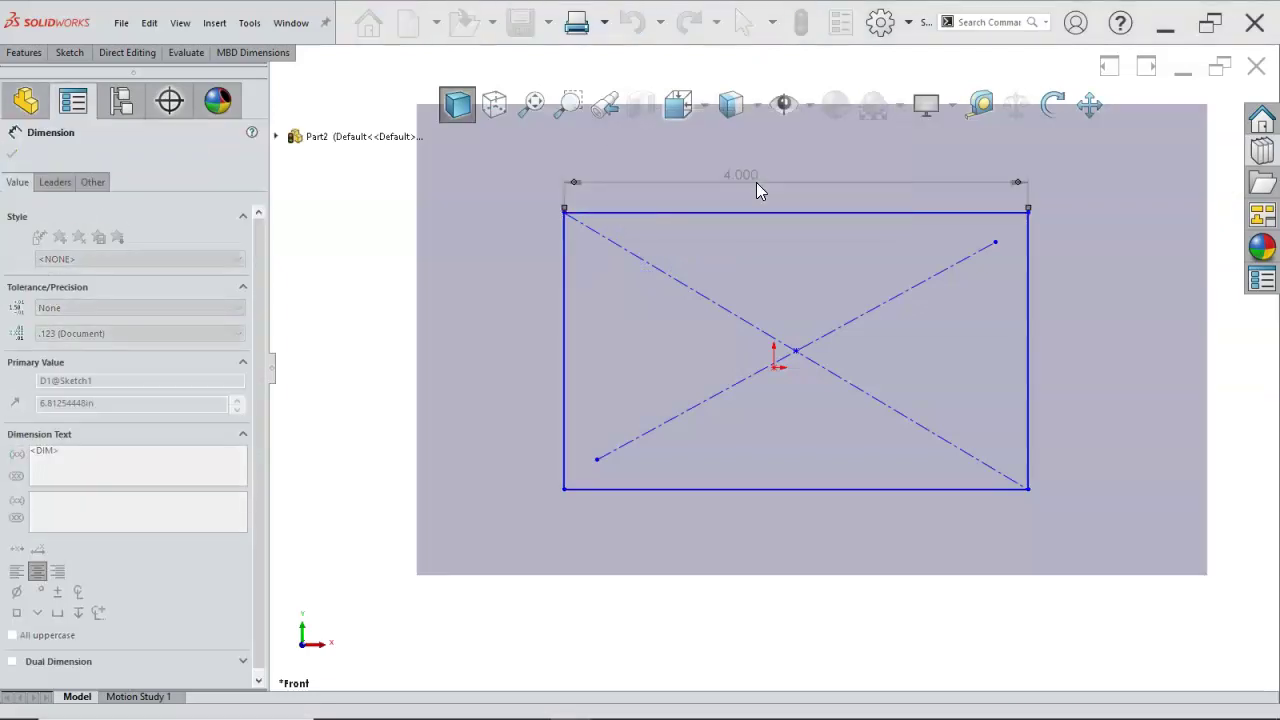
Dimension the rectangle's left edge to 2 in and leave the dimension command
left_click(564, 337)
left_click(503, 340)
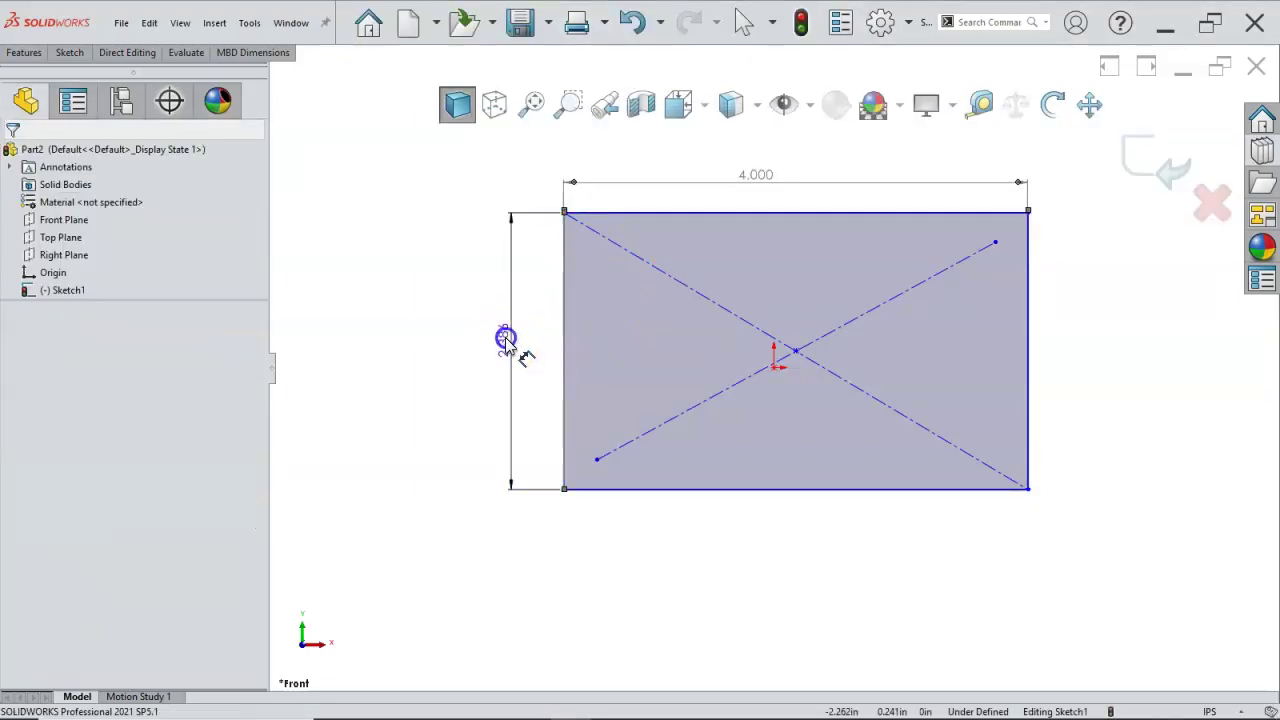
type("3")
key("Return")
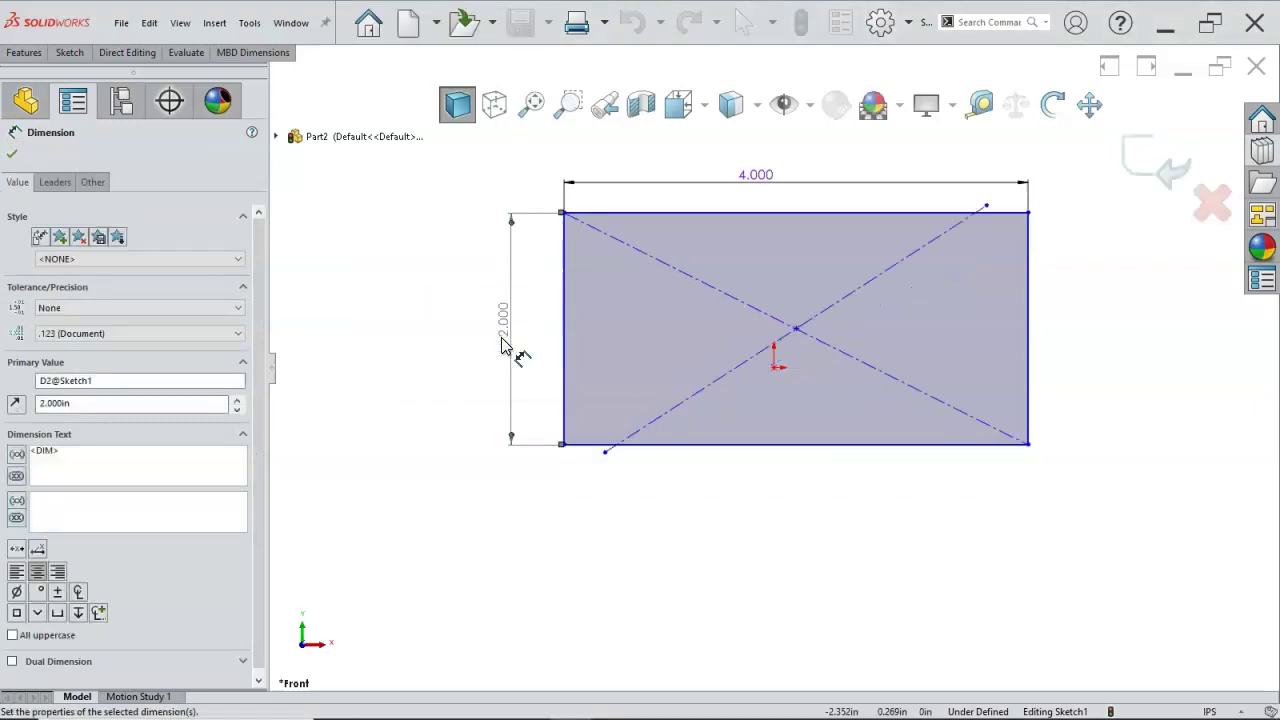
right_click(446, 316)
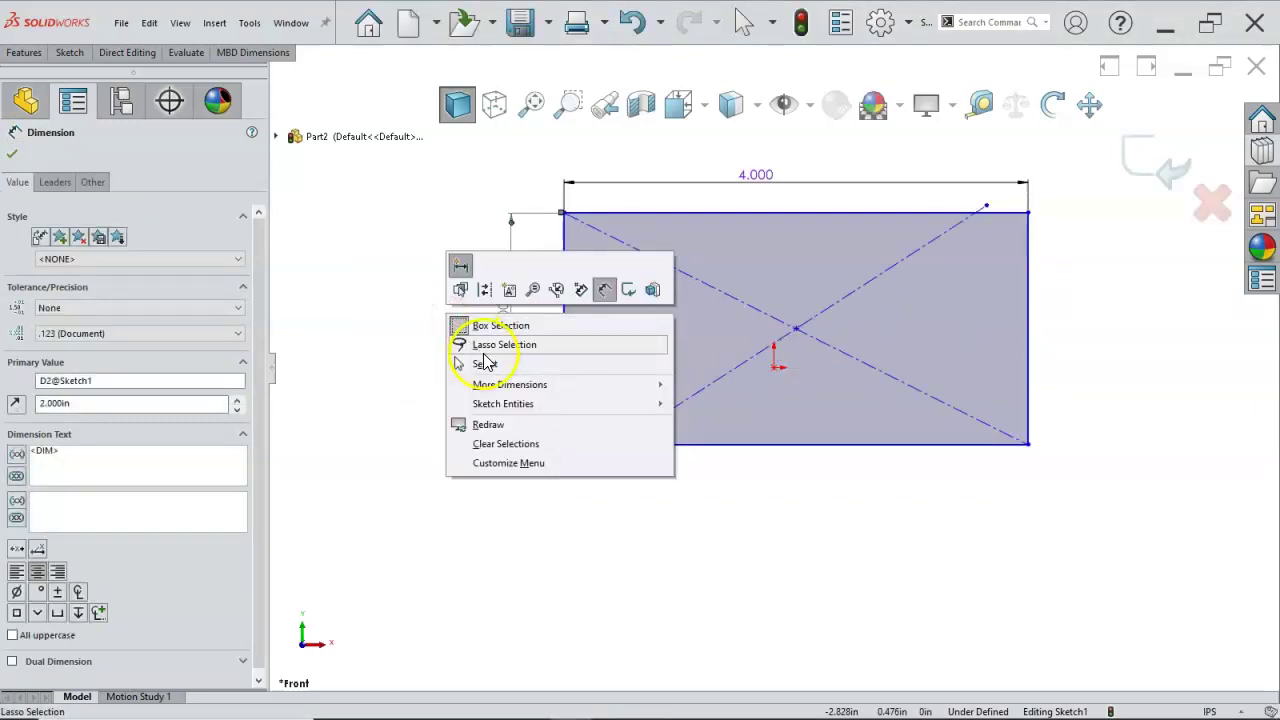
left_click(485, 362)
Move the rectangle so its centre point lies just beside the origin, and exit the sketch
mouse_move(797, 338)
left_mouse_down()
mouse_move(789, 366)
mouse_move(782, 358)
left_mouse_up()
left_click(1050, 345)
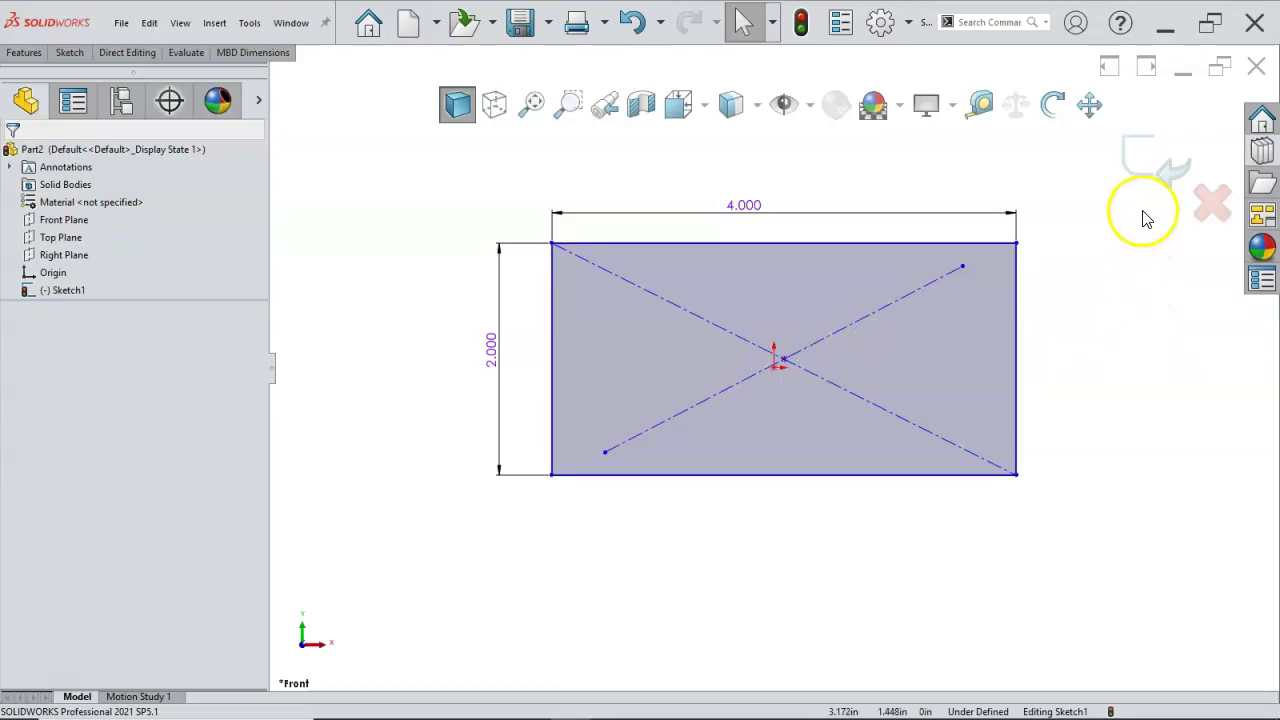
left_click(1140, 166)
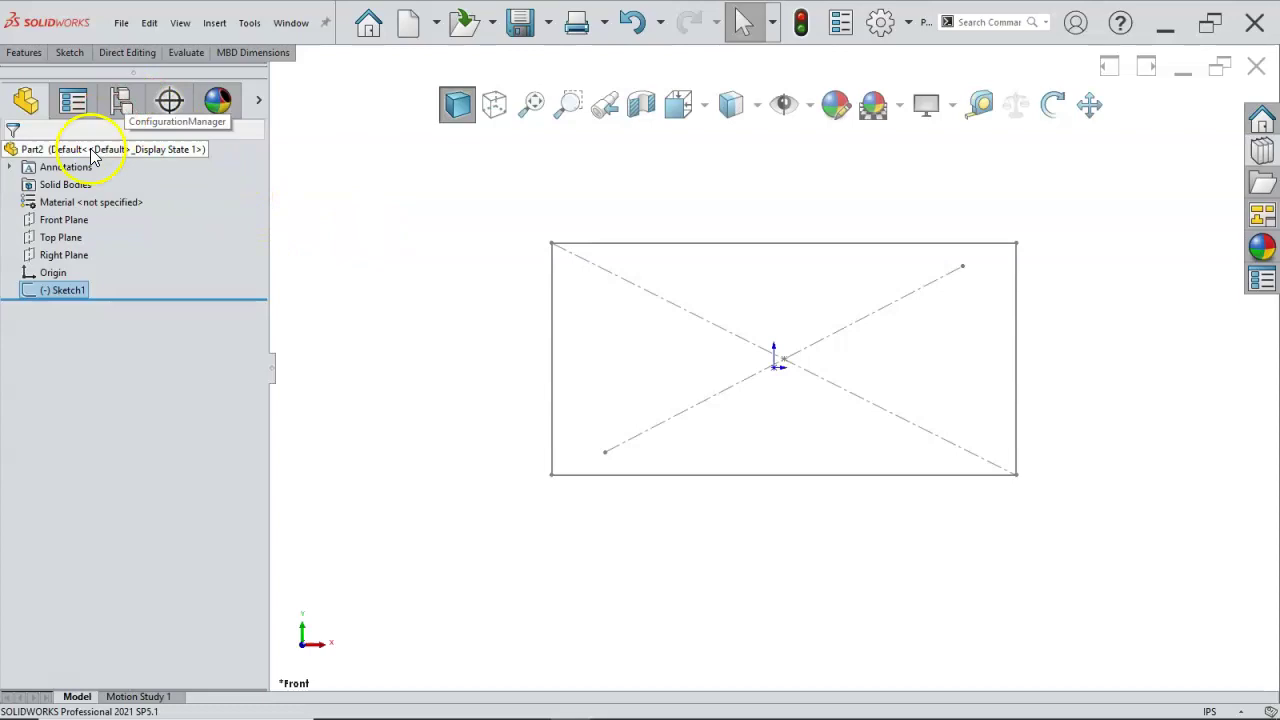
Select the rectangle sketch in the feature tree and begin saving the part as a Lib Feat Part (*.sldlfp)
left_click(55, 289)
left_click(312, 279)
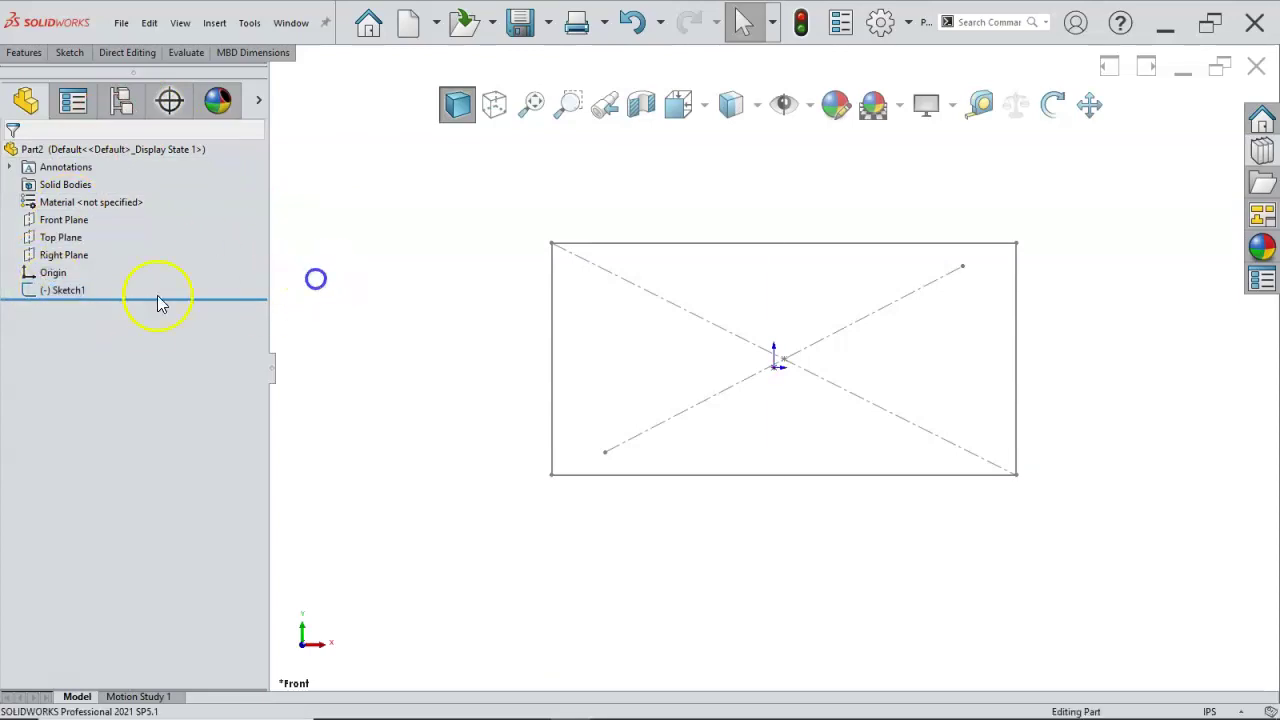
left_click(30, 289)
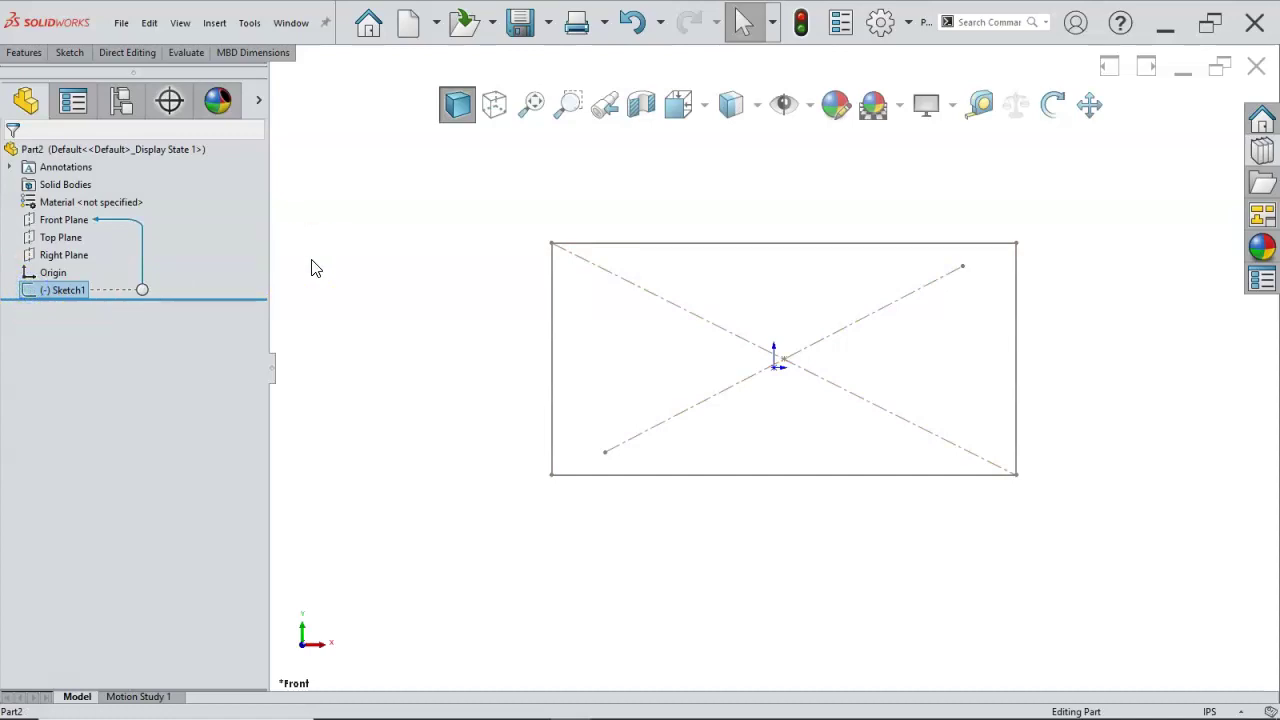
left_click(121, 22)
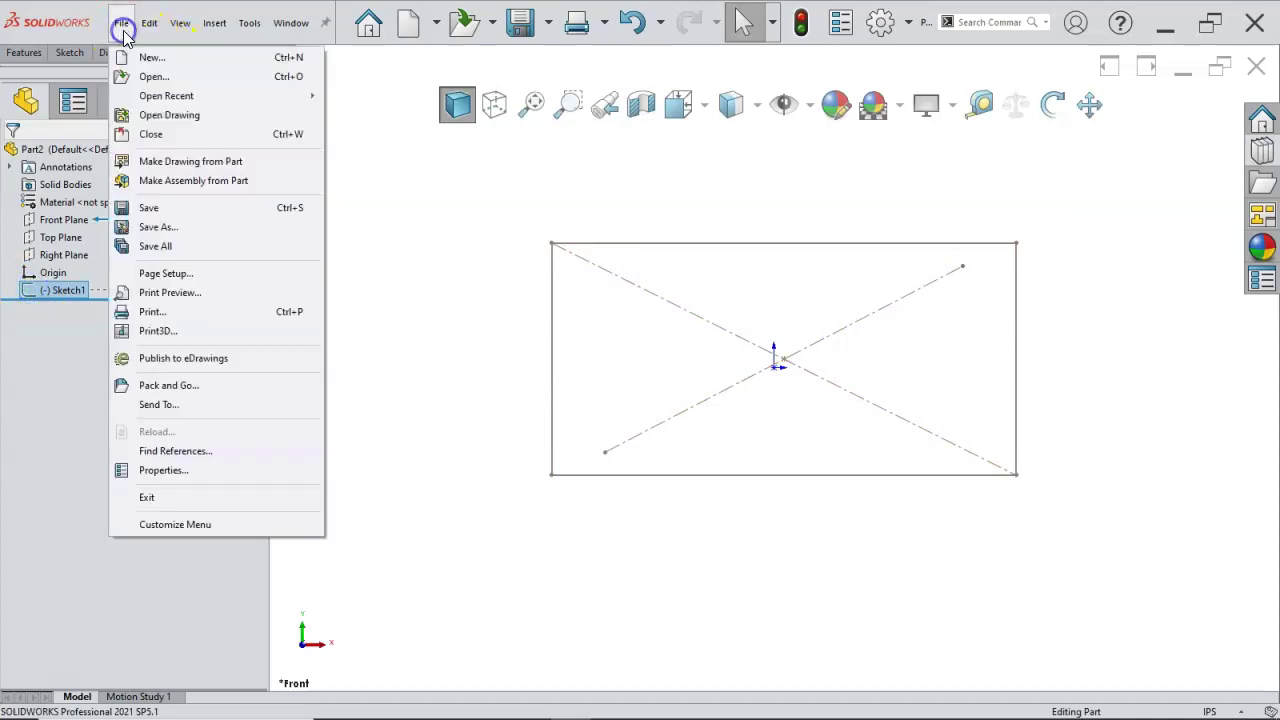
left_click(160, 226)
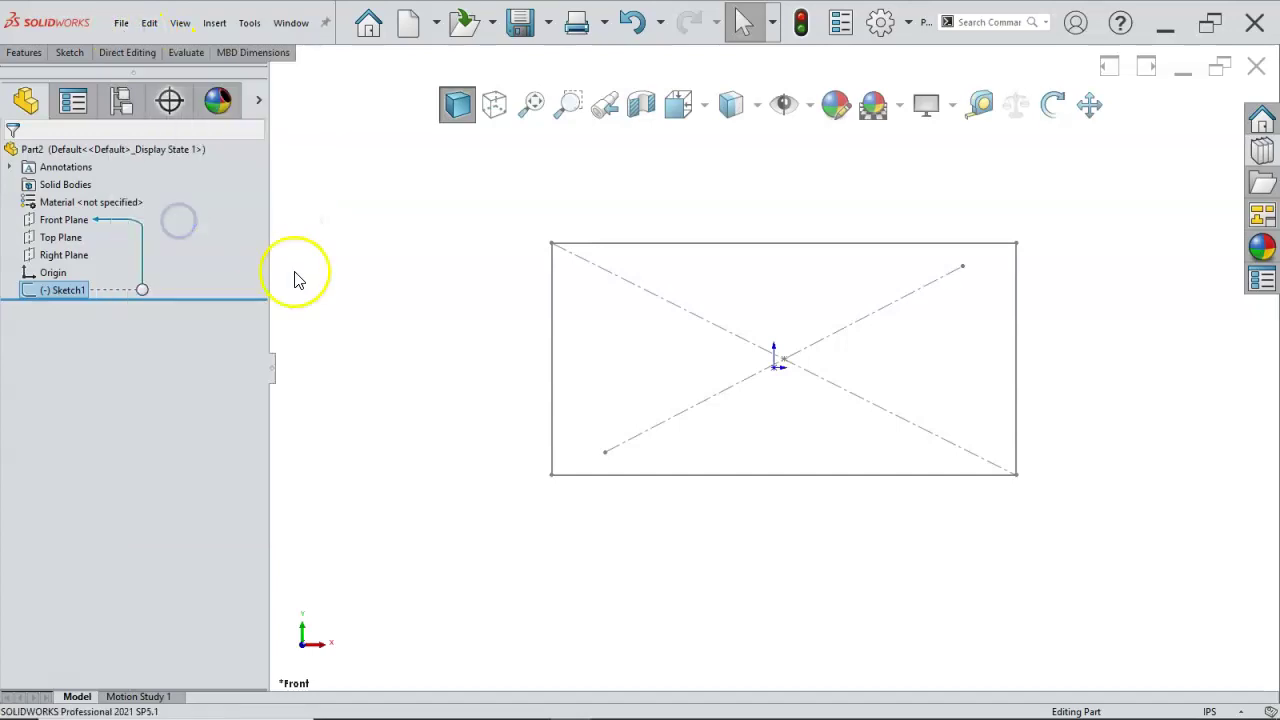
left_click(562, 395)
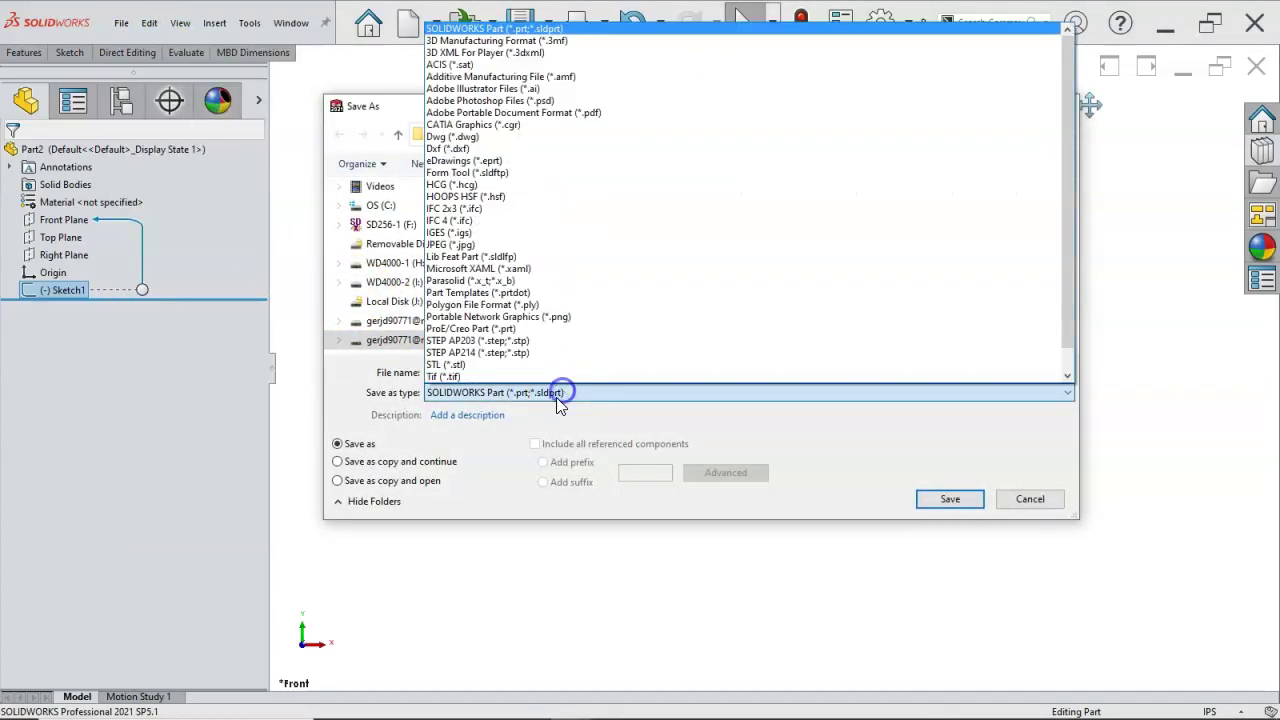
left_click(492, 270)
left_click(490, 263)
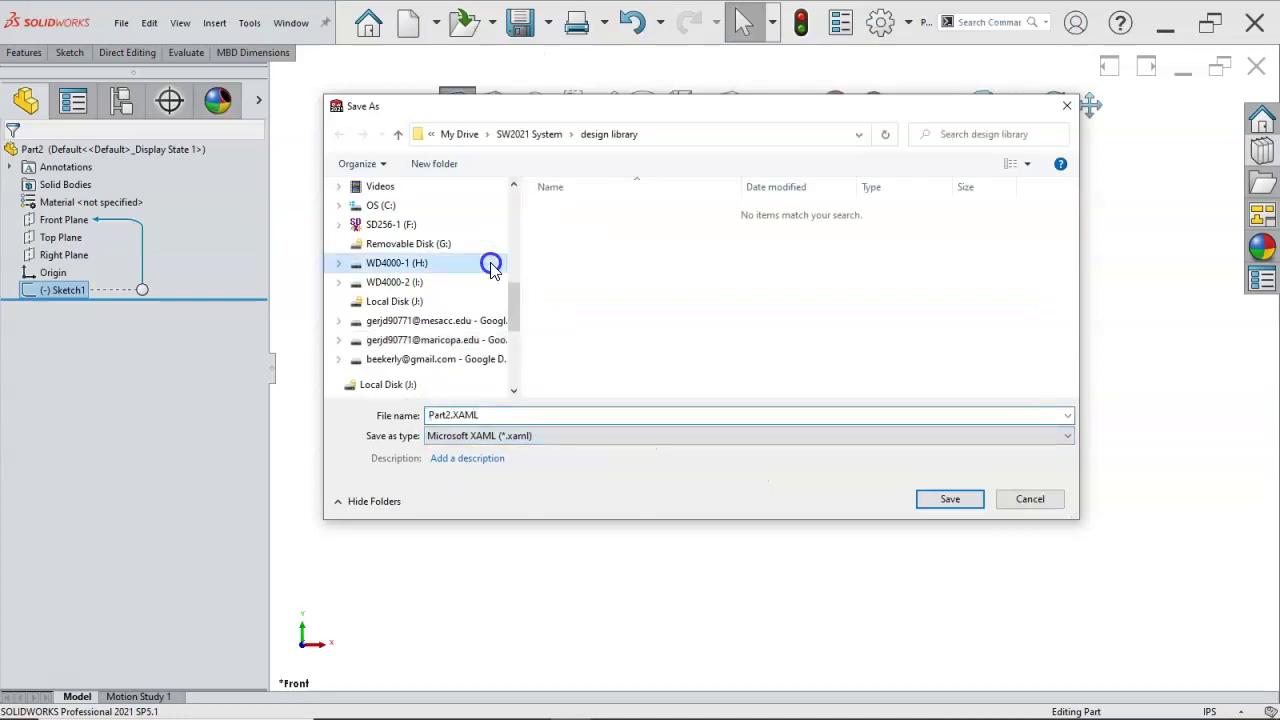
left_click(503, 437)
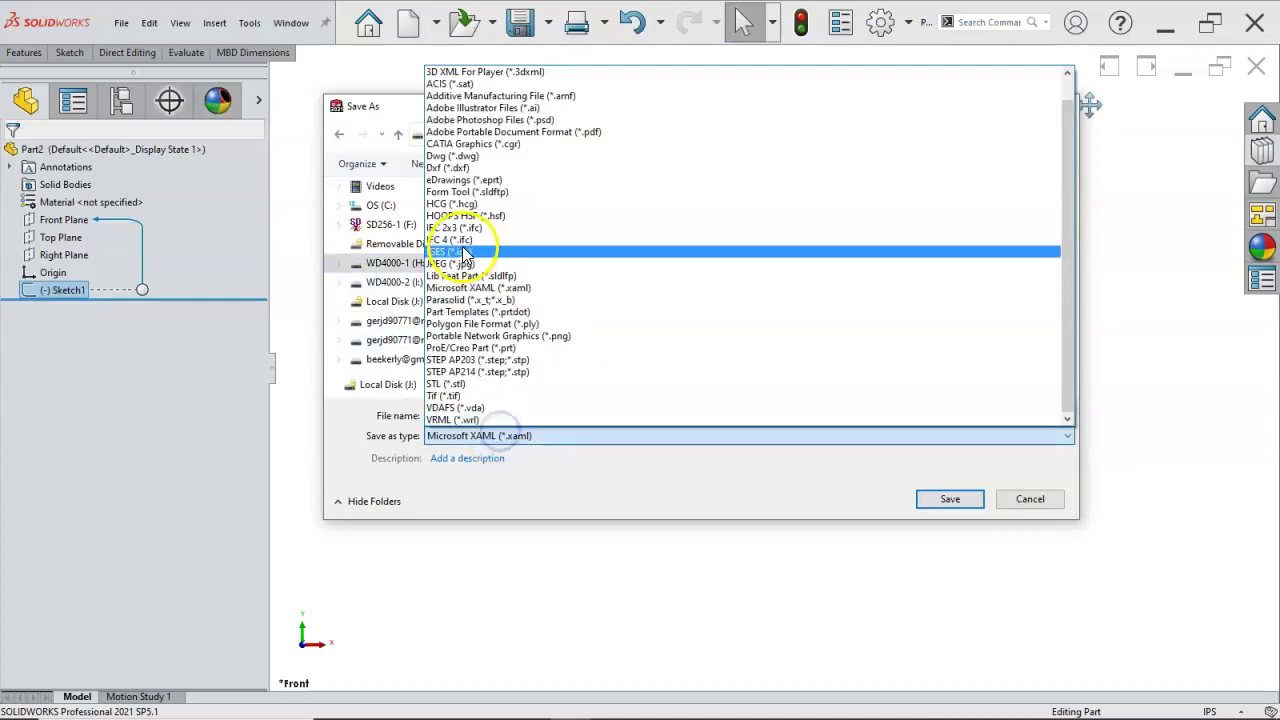
left_click(465, 278)
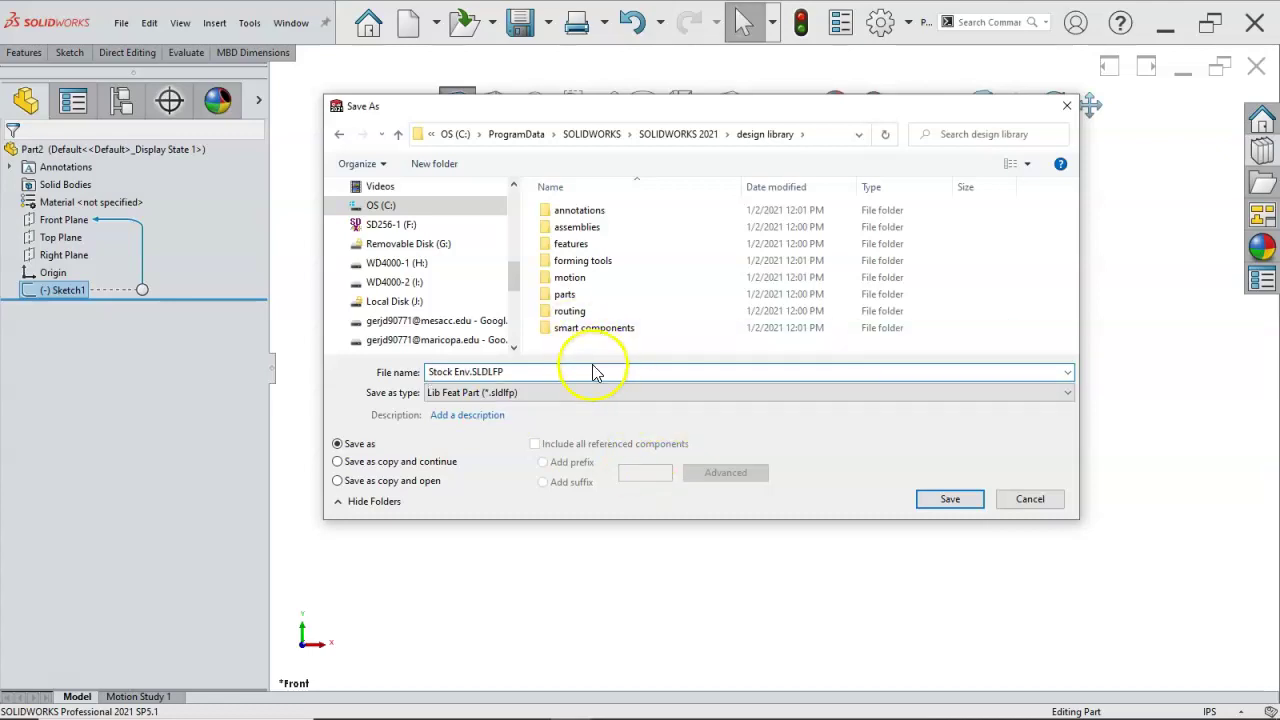
Save the library feature part as "stock env" in the design library folder inside SW2021 System
left_click_drag(513, 272, 509, 209)
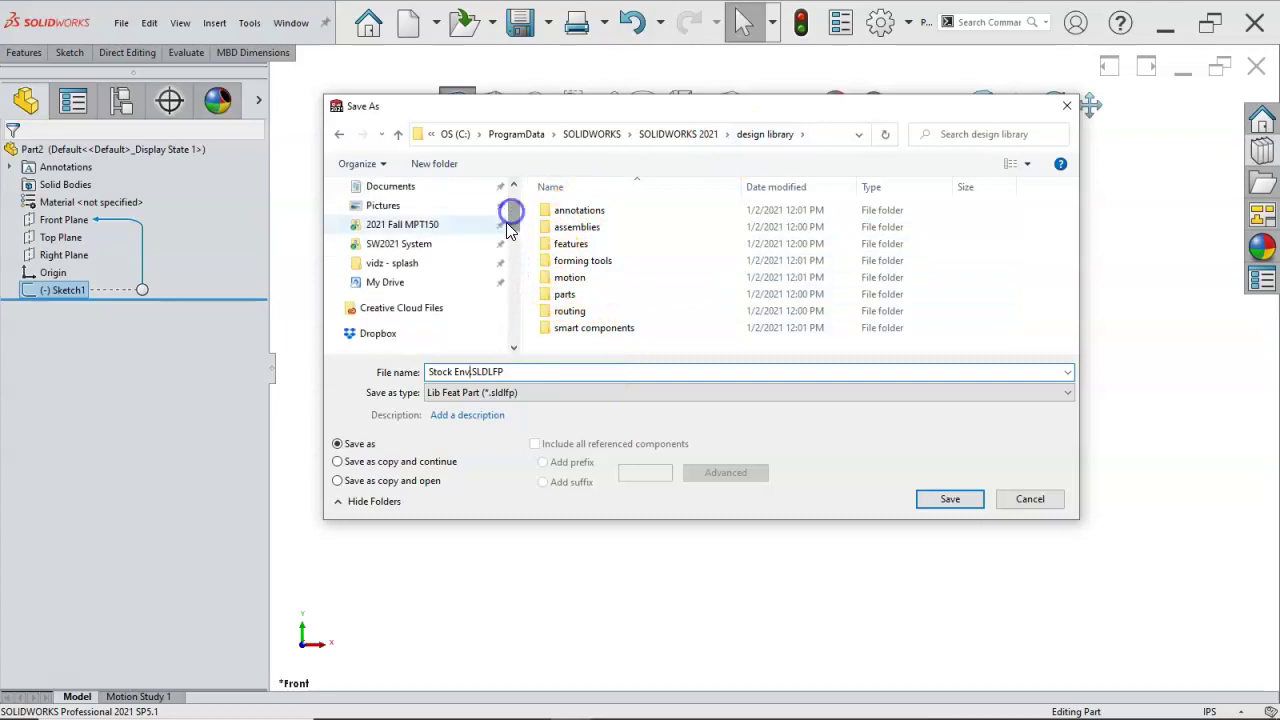
left_click(434, 246)
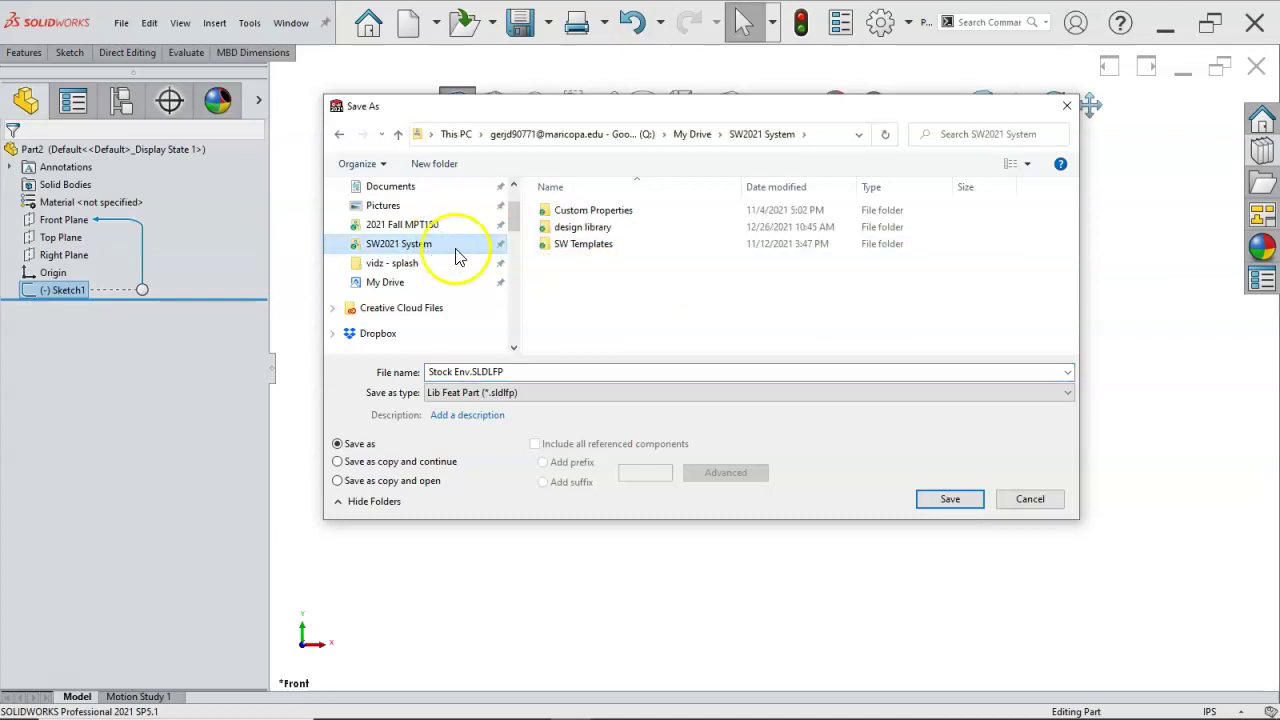
double_click(585, 228)
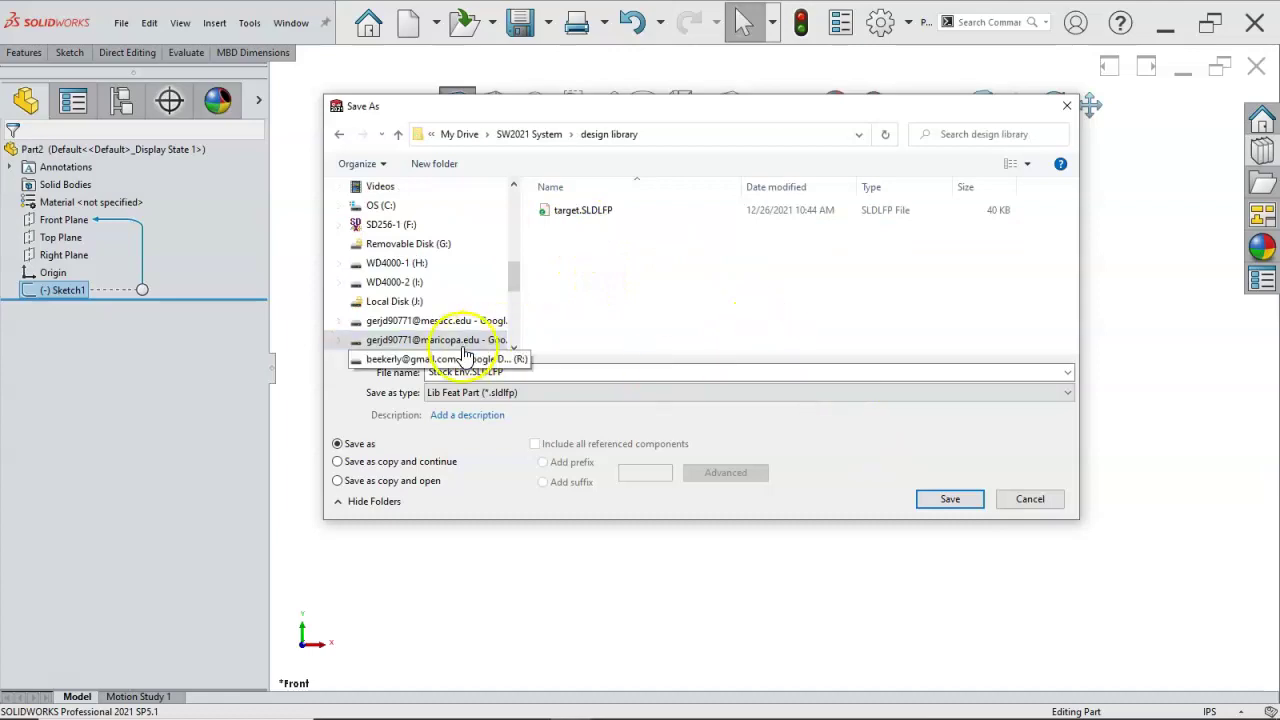
left_click(434, 372)
left_click(434, 372)
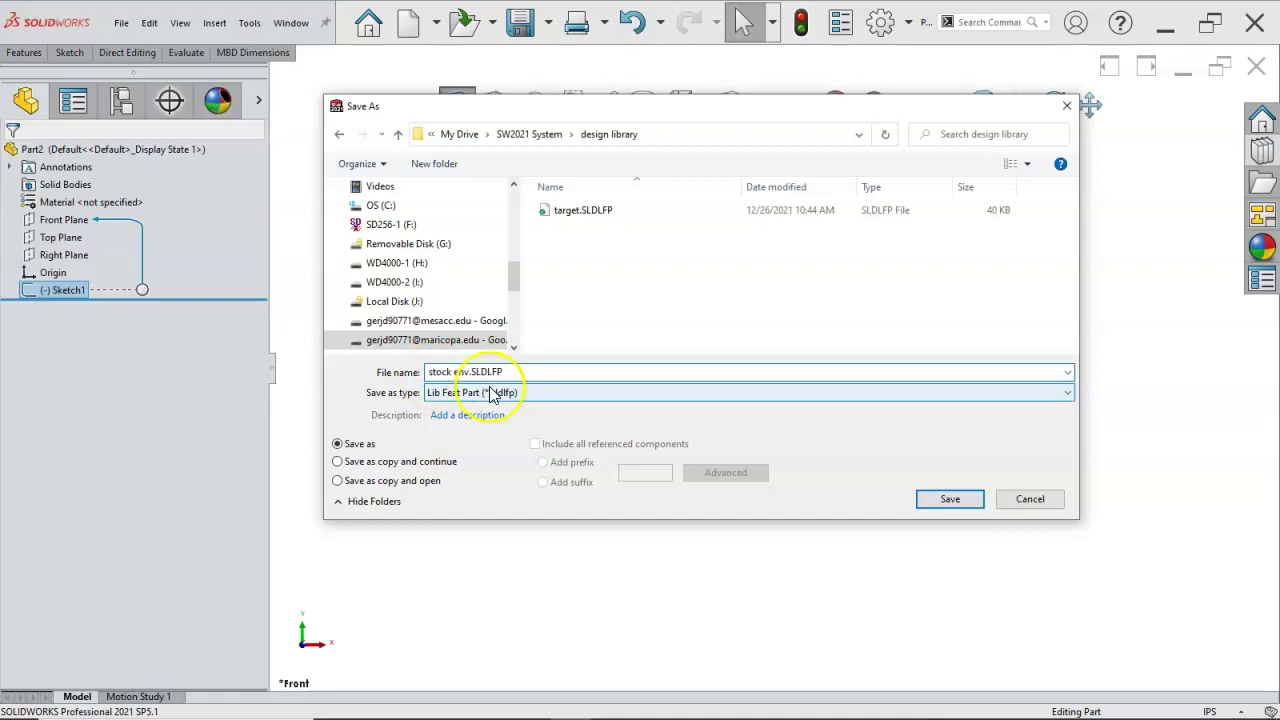
left_click(940, 500)
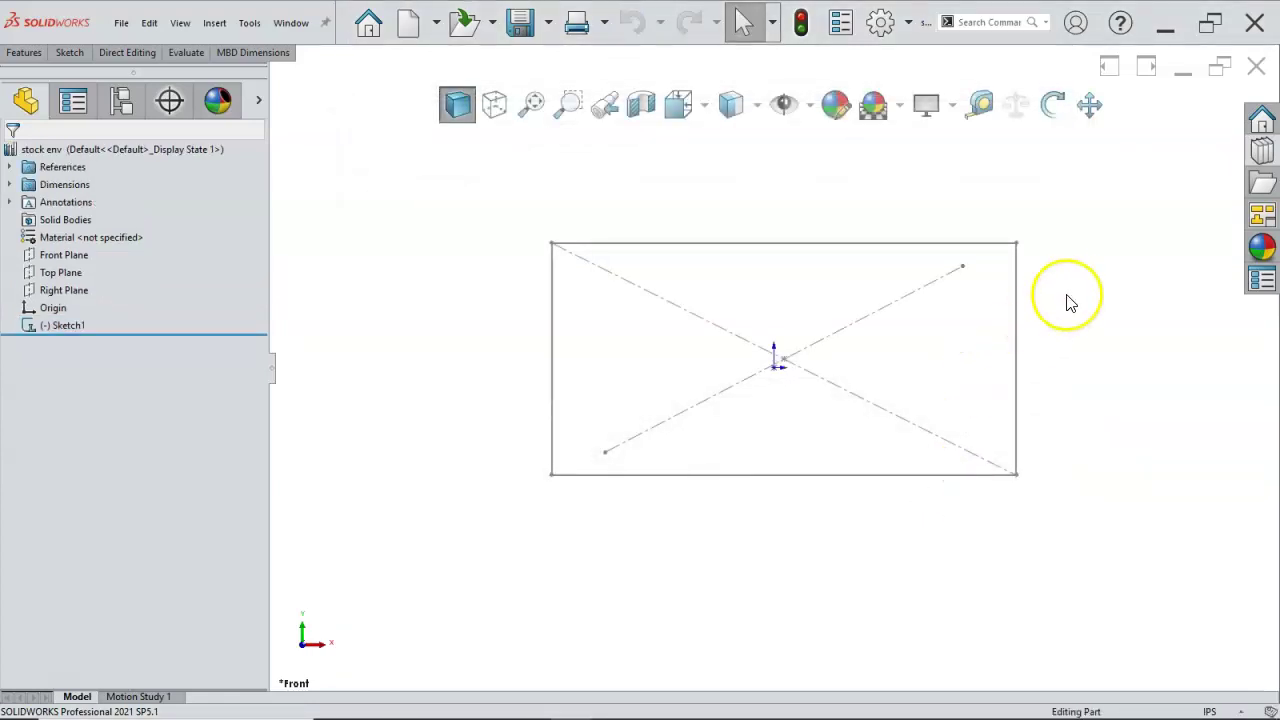
Check the custom design library for the saved stock env feature, and close the part
left_click(1259, 155)
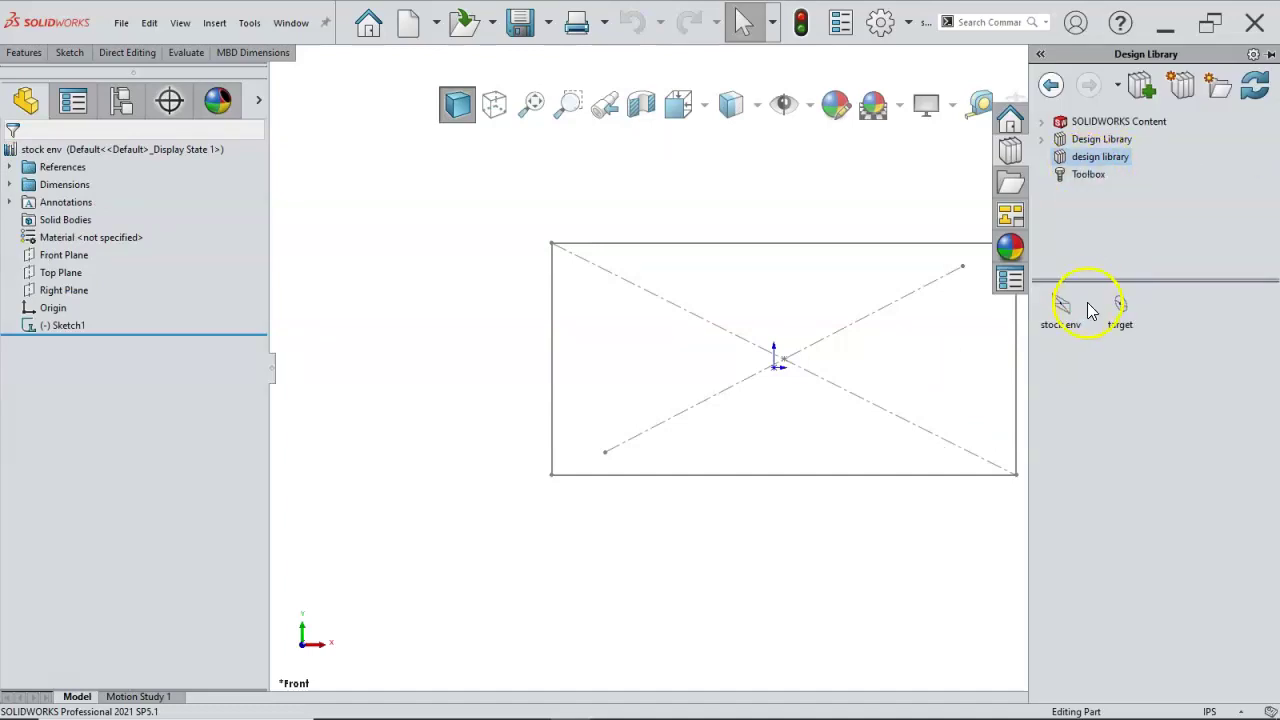
left_click(880, 188)
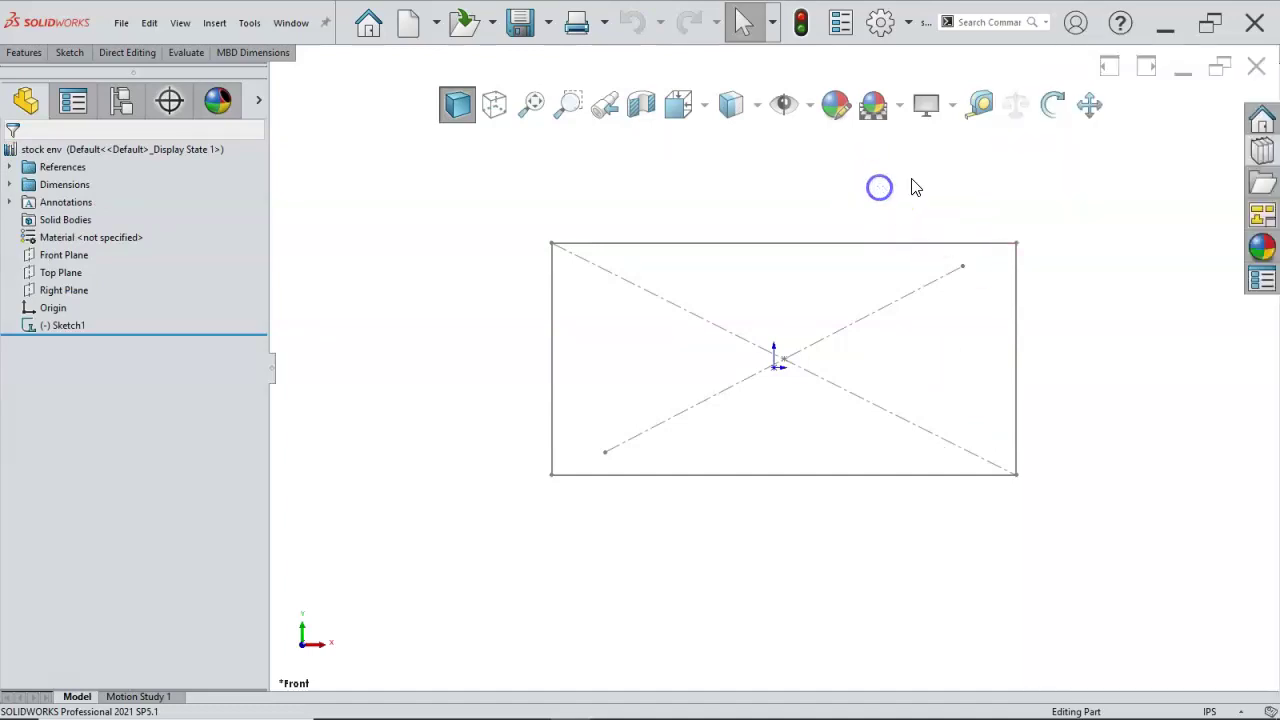
left_click(1255, 67)
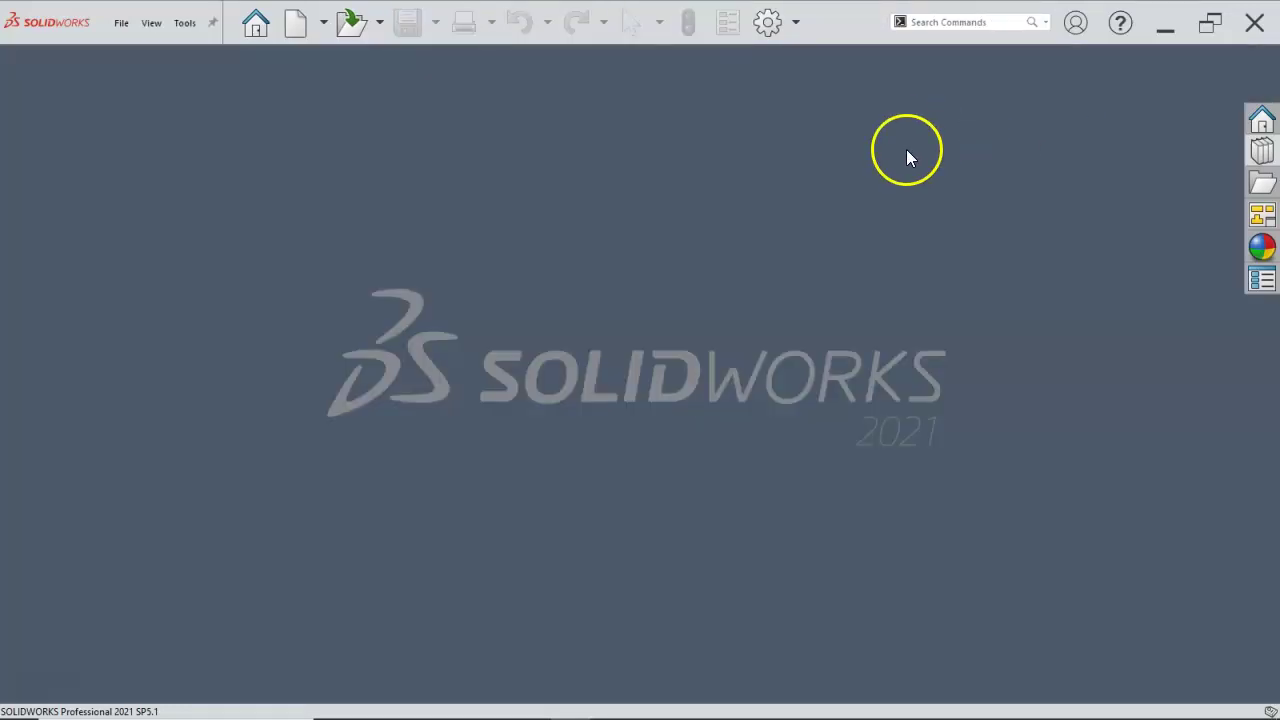
Create a new part from the "Part in" template
left_click(122, 26)
left_click(136, 54)
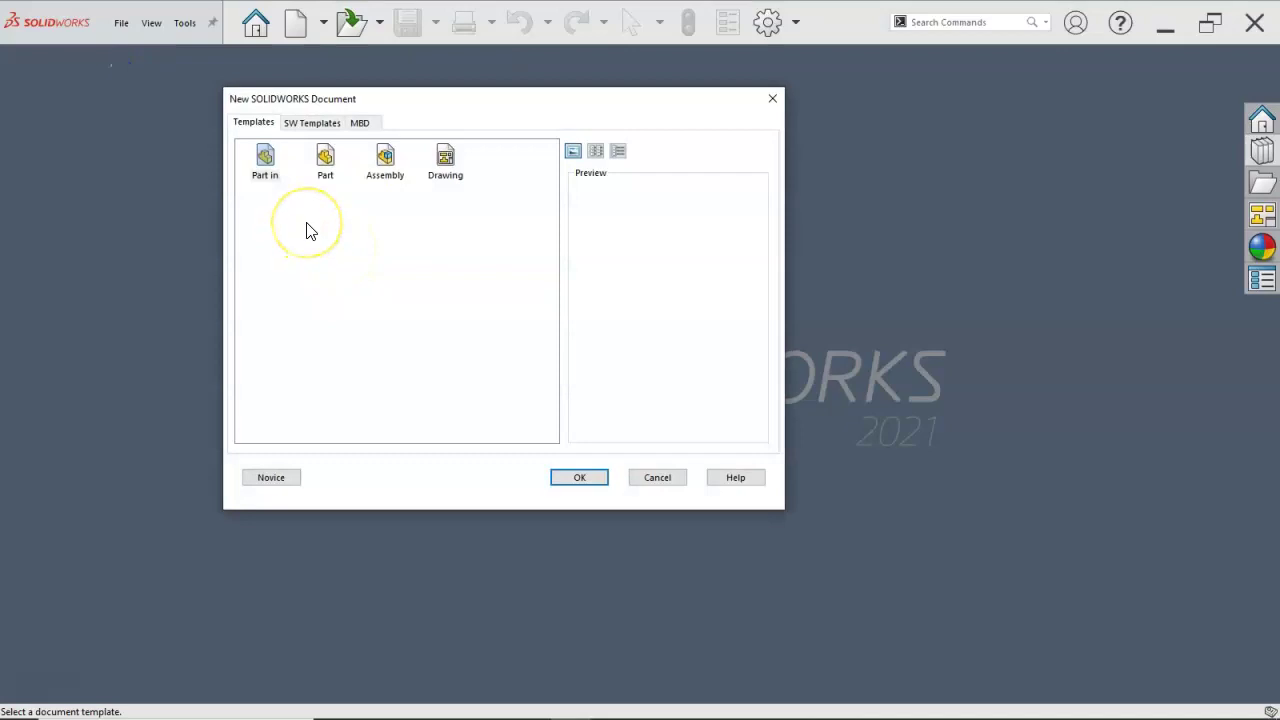
double_click(267, 166)
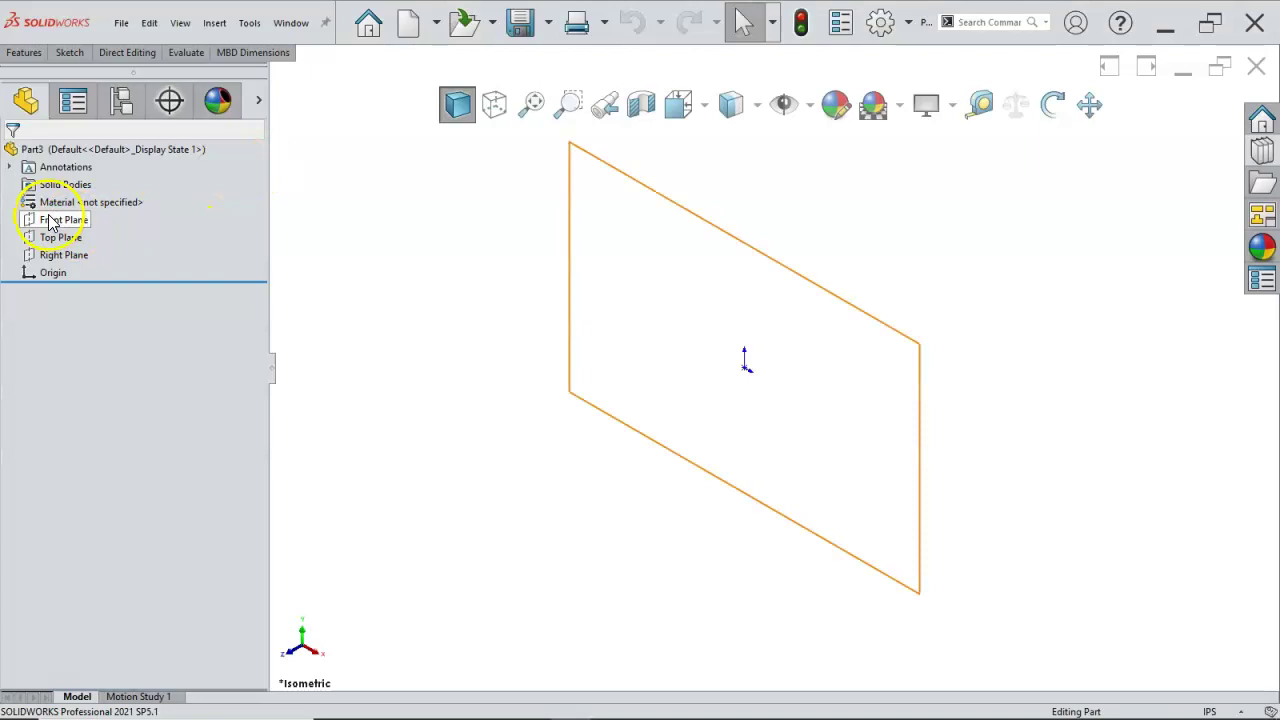
Start a new sketch on the Front Plane of the new part and clear the plane selection
left_click(64, 219)
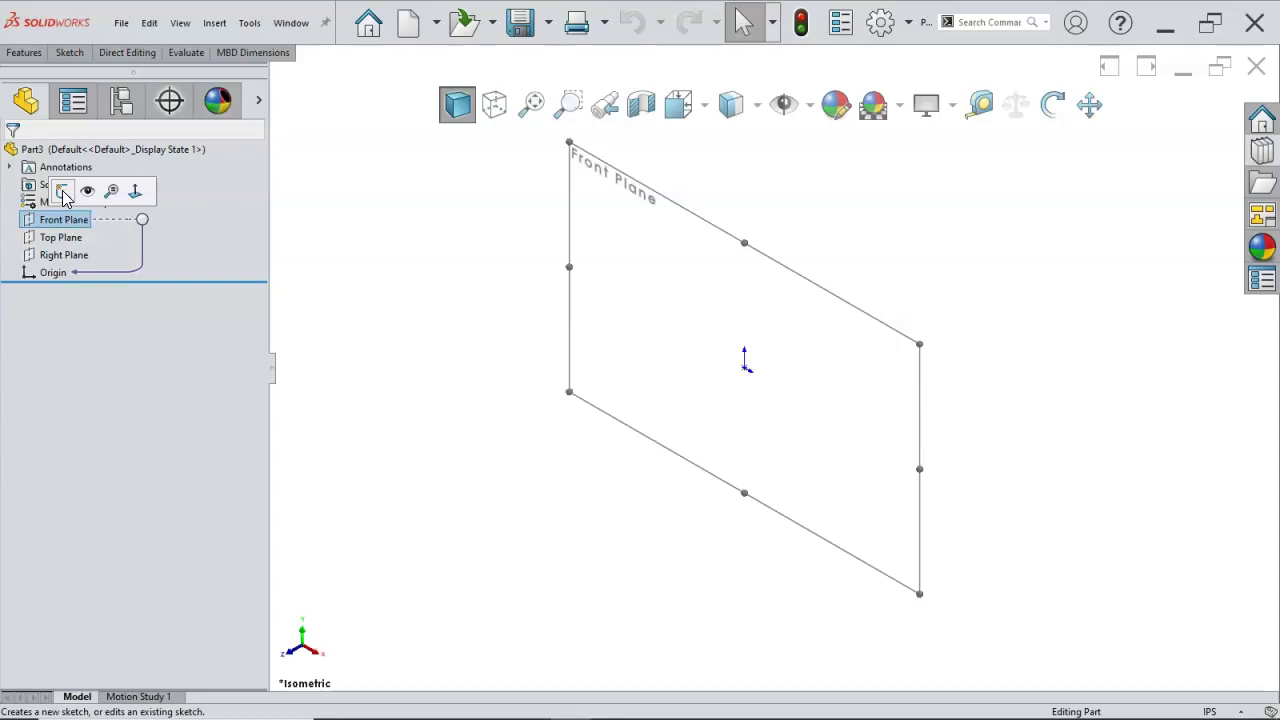
left_click(62, 192)
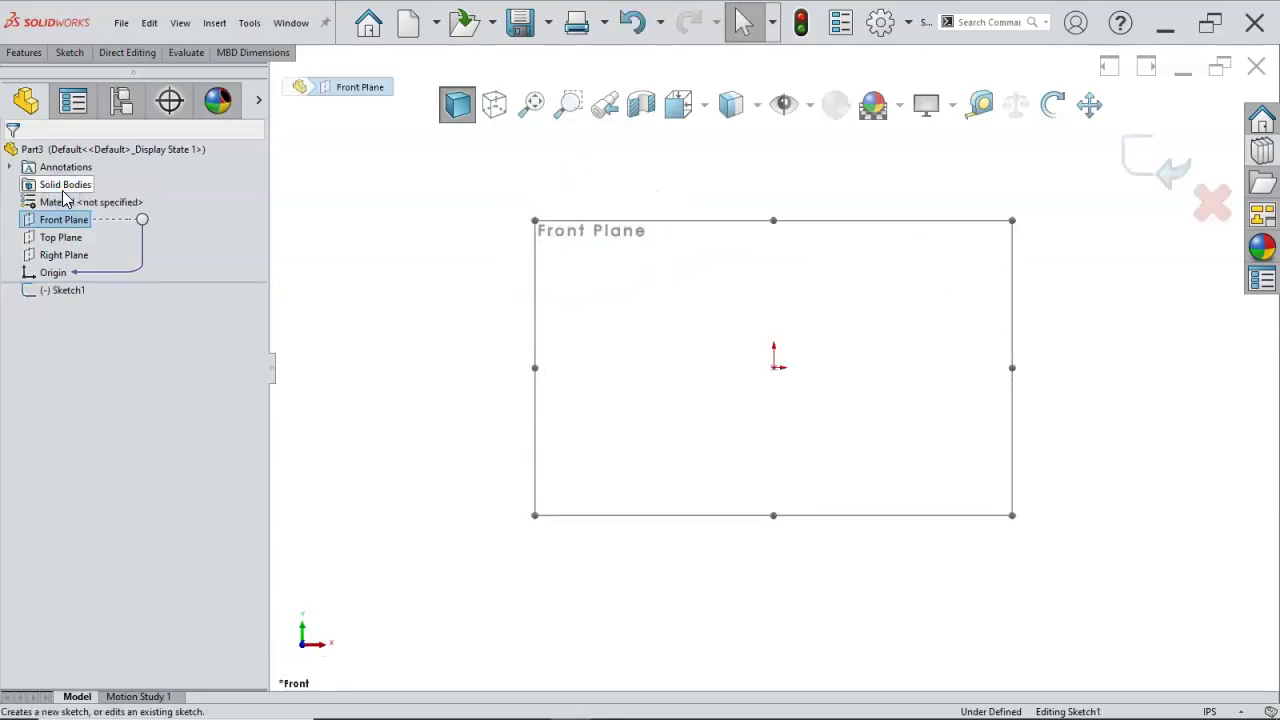
left_click(650, 358)
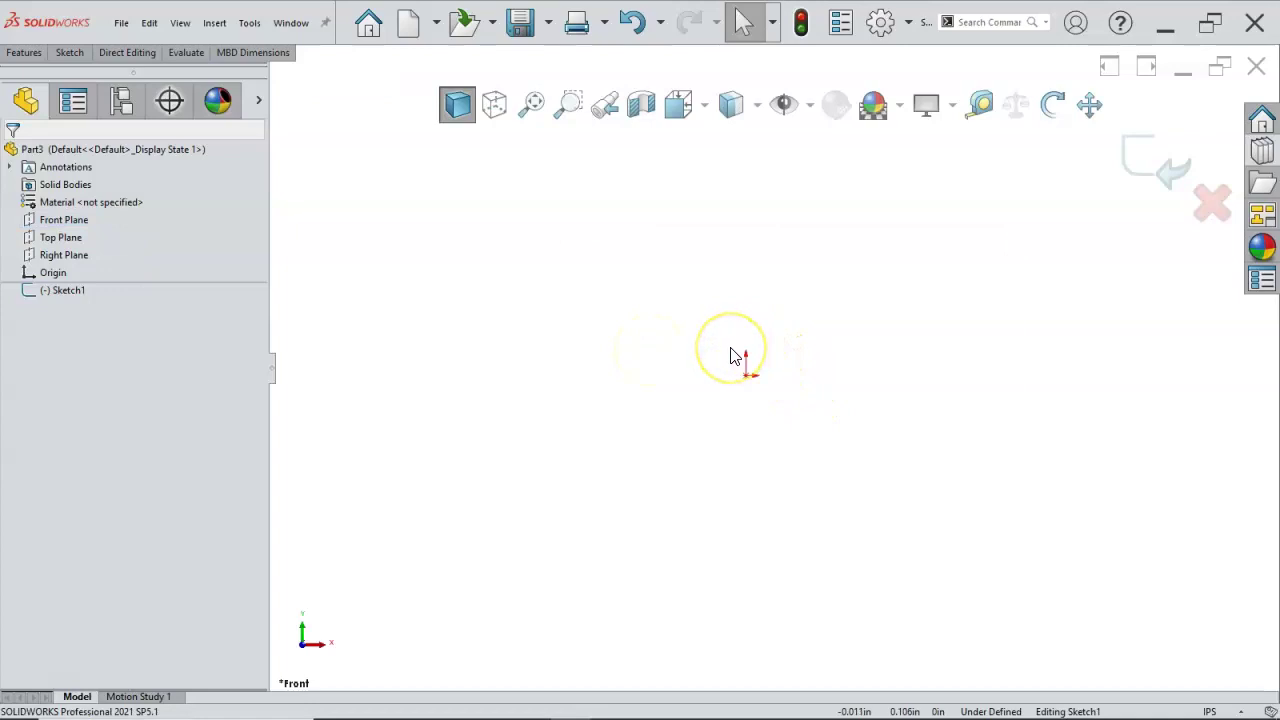
Sketch a line about 0.507 in long at 45°, beside the origin
left_click(695, 341)
key("s")
left_click(739, 372)
left_click(651, 420)
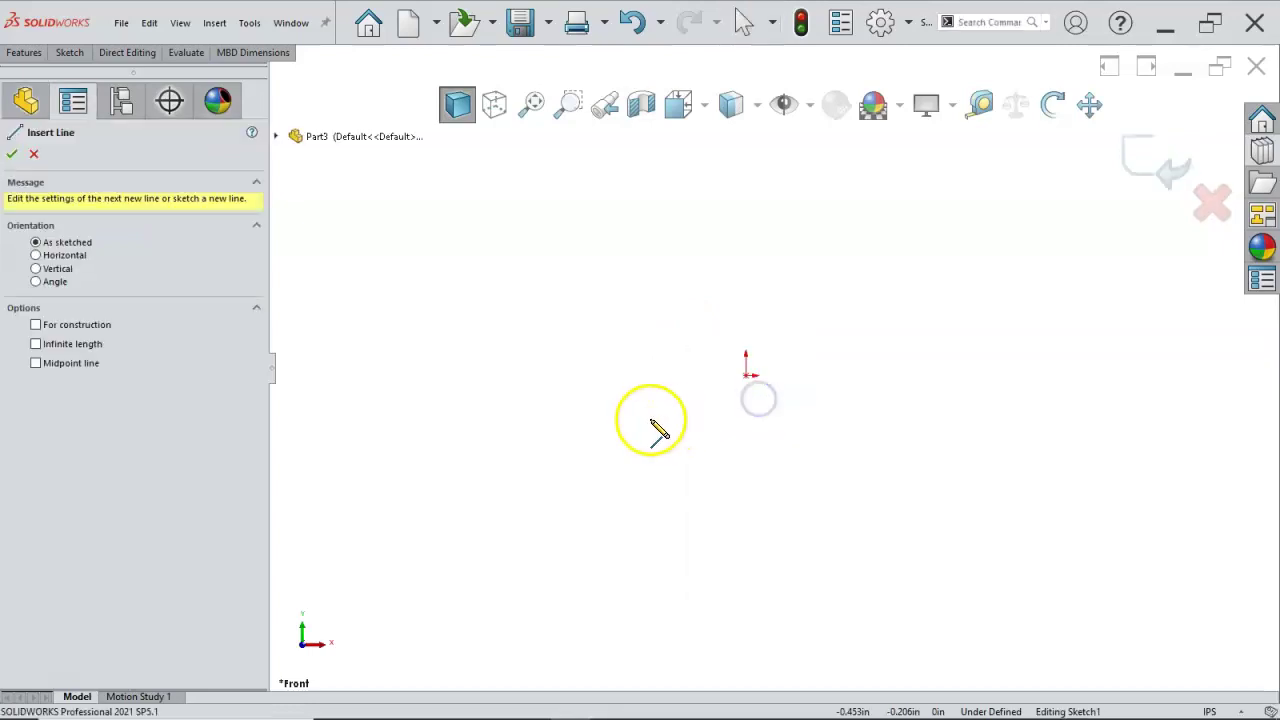
left_click(658, 403)
left_click(733, 330)
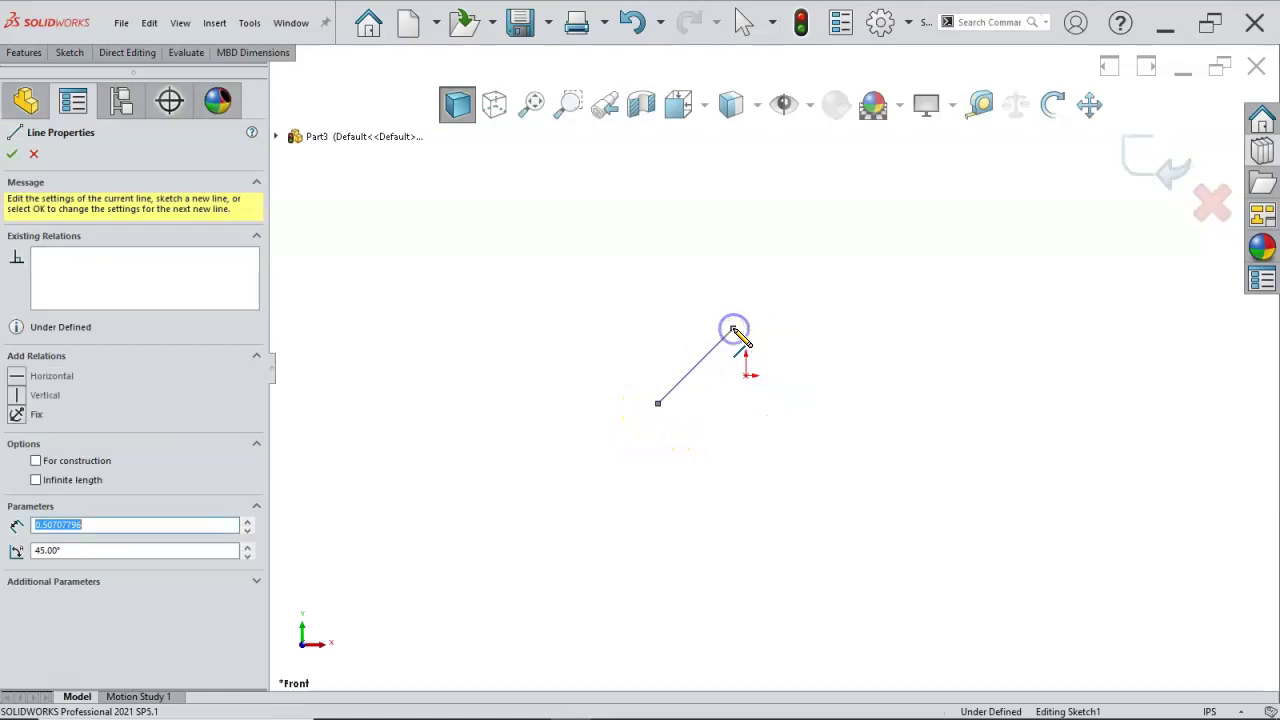
Close the line with a 3 Point Arc of about 0.269 in radius between its endpoints, bulging away from the origin
key("s")
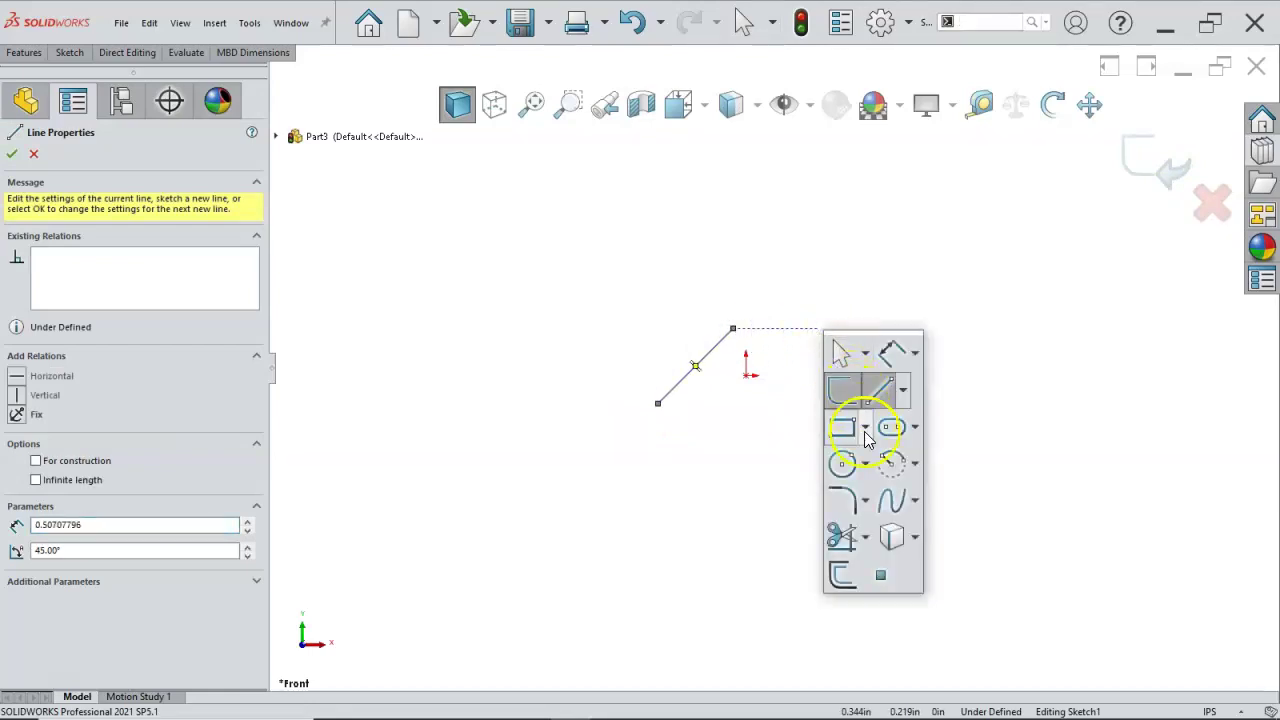
left_click(867, 464)
left_click(914, 463)
left_click(918, 466)
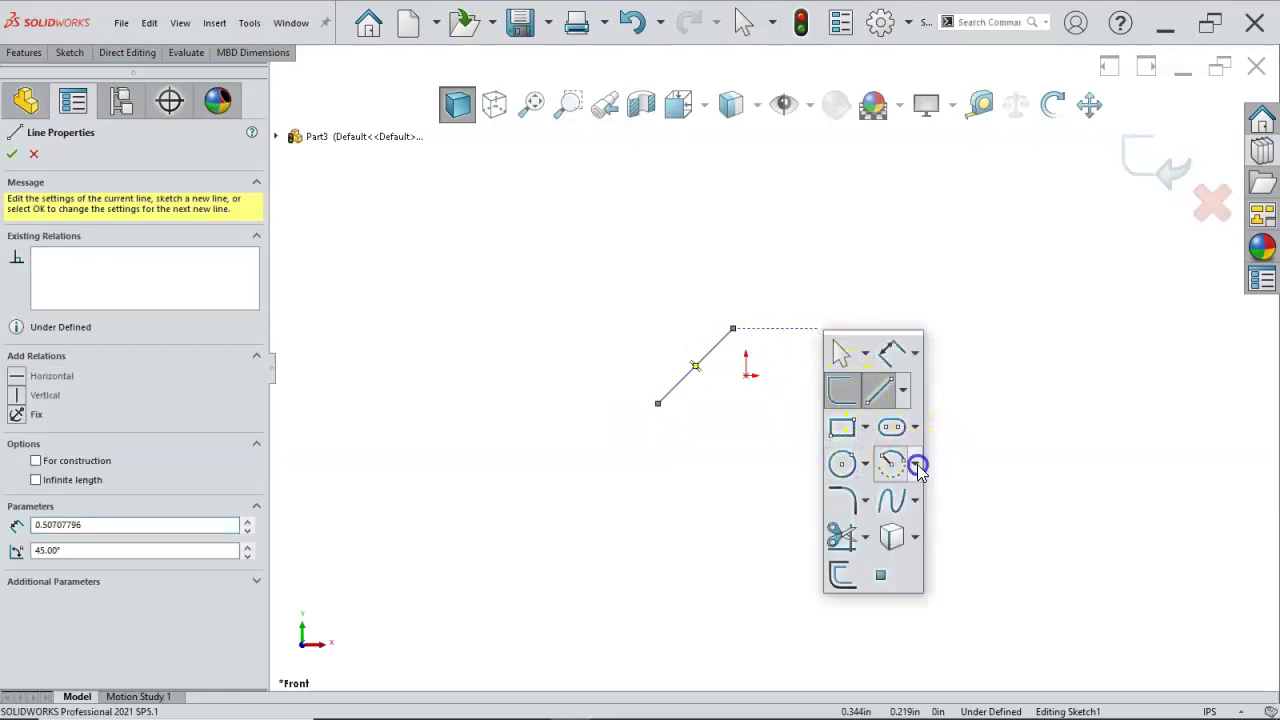
left_click(918, 468)
left_click(926, 530)
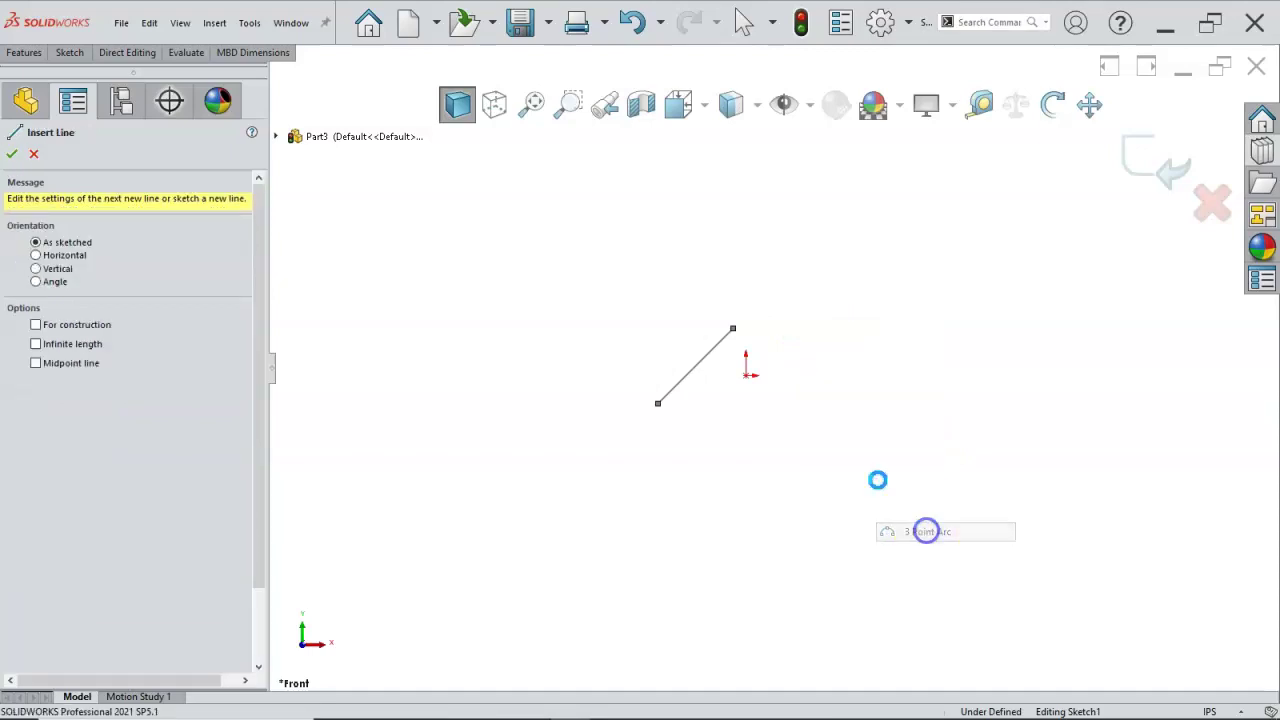
left_click(657, 404)
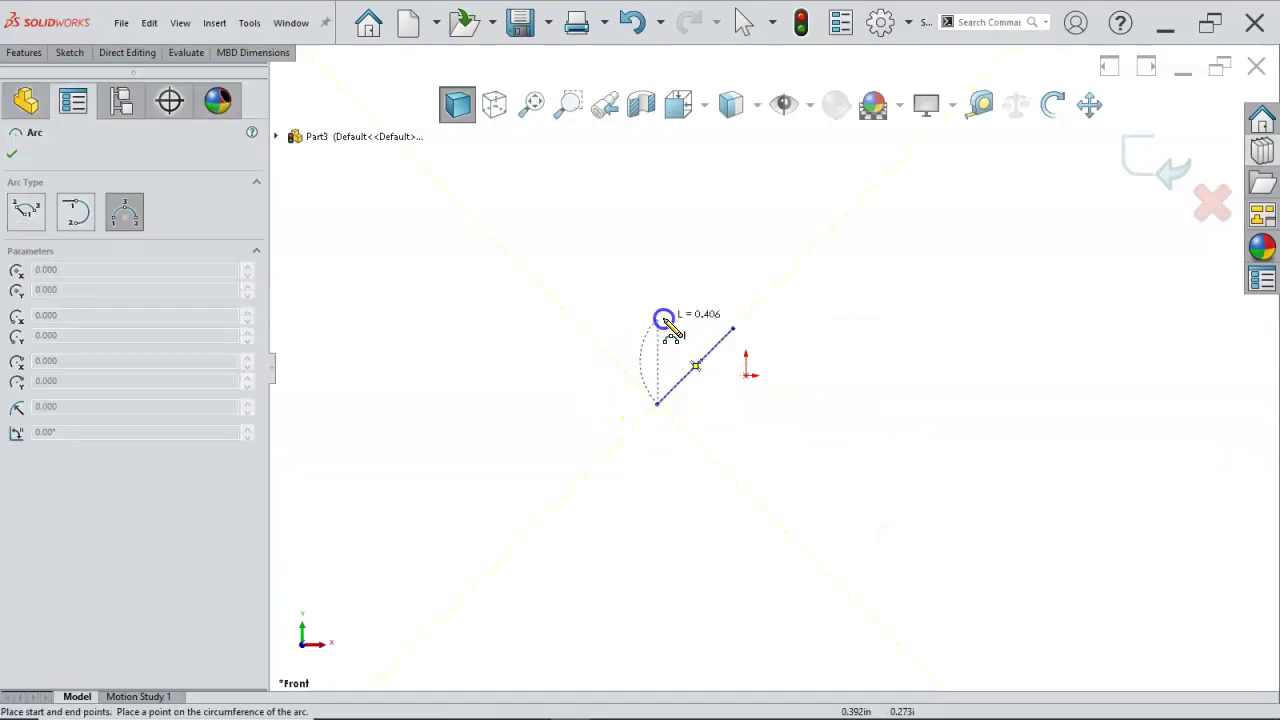
left_click(733, 328)
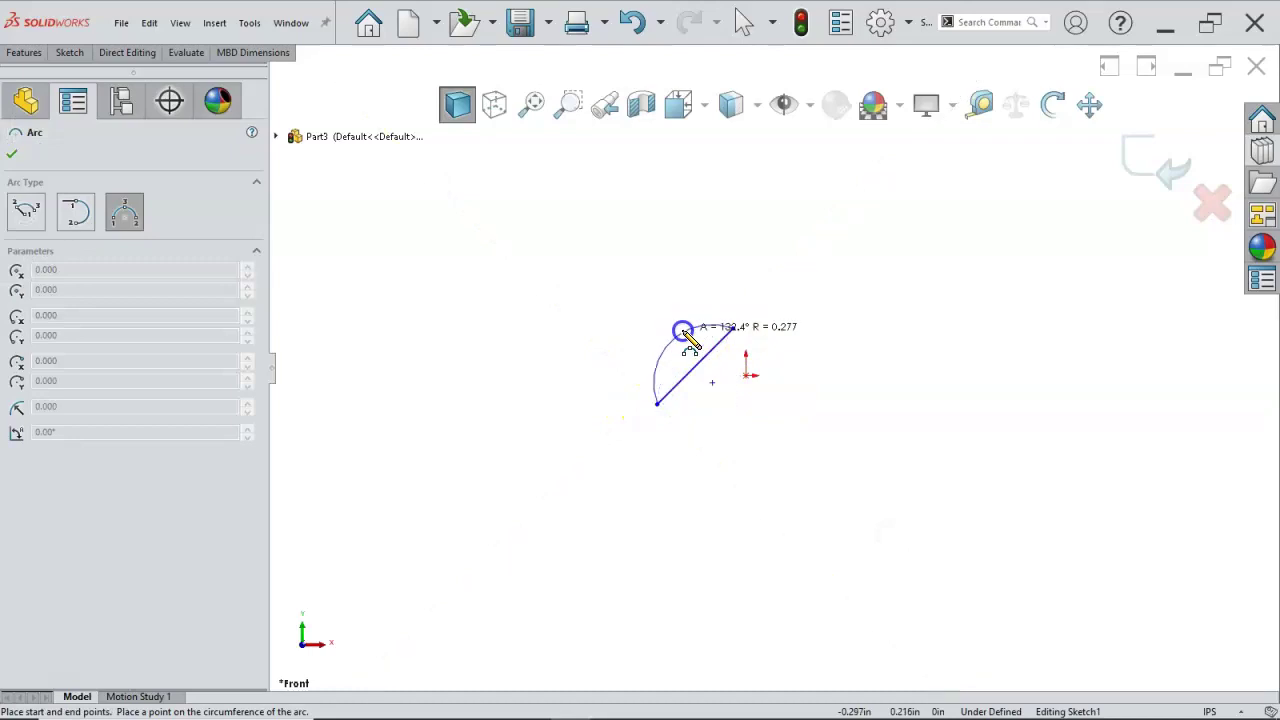
left_click(647, 316)
Dimension the distance between the arc's centre and the straight line to 0.02 in
right_click(805, 310)
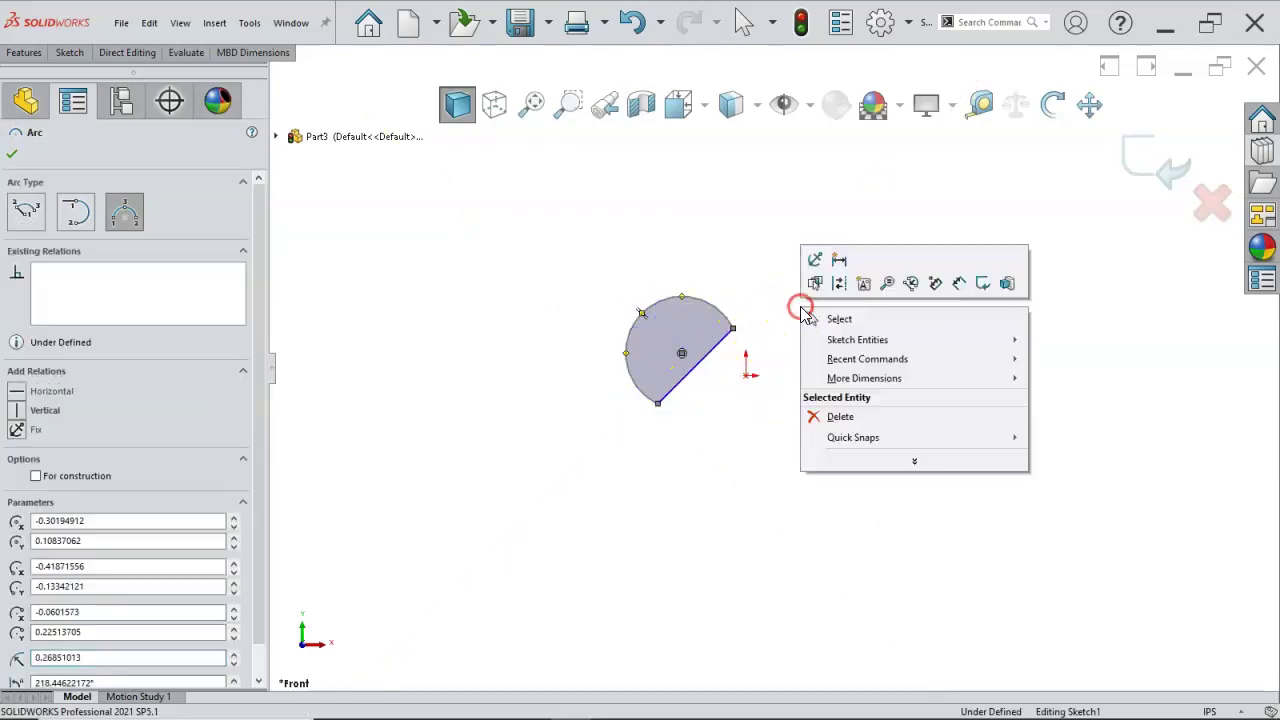
left_click(961, 287)
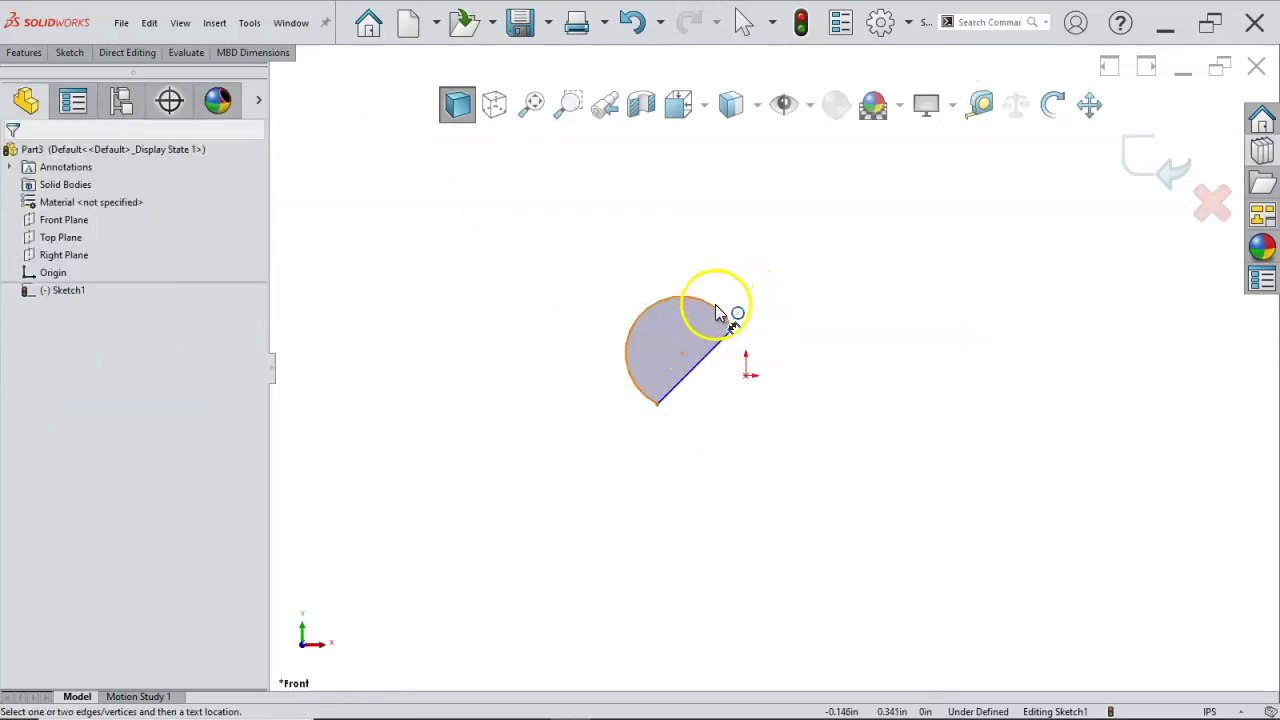
left_click(716, 308)
left_click(730, 345)
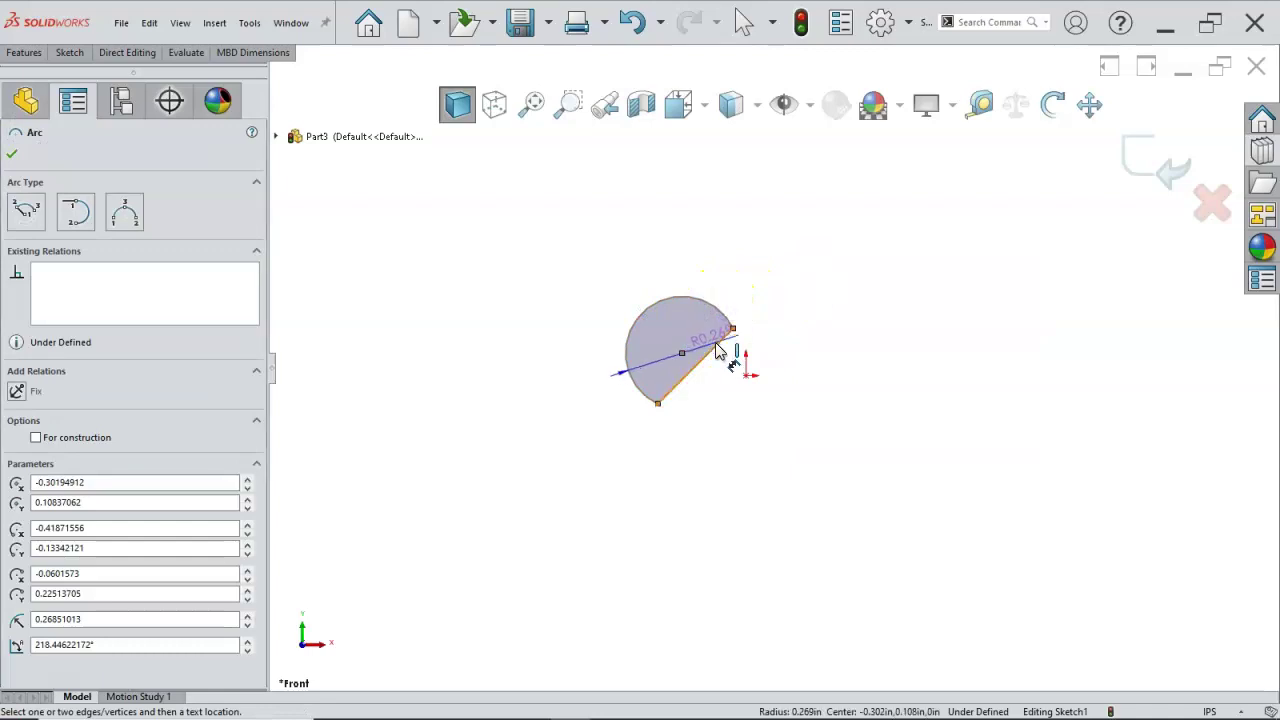
left_click(755, 299)
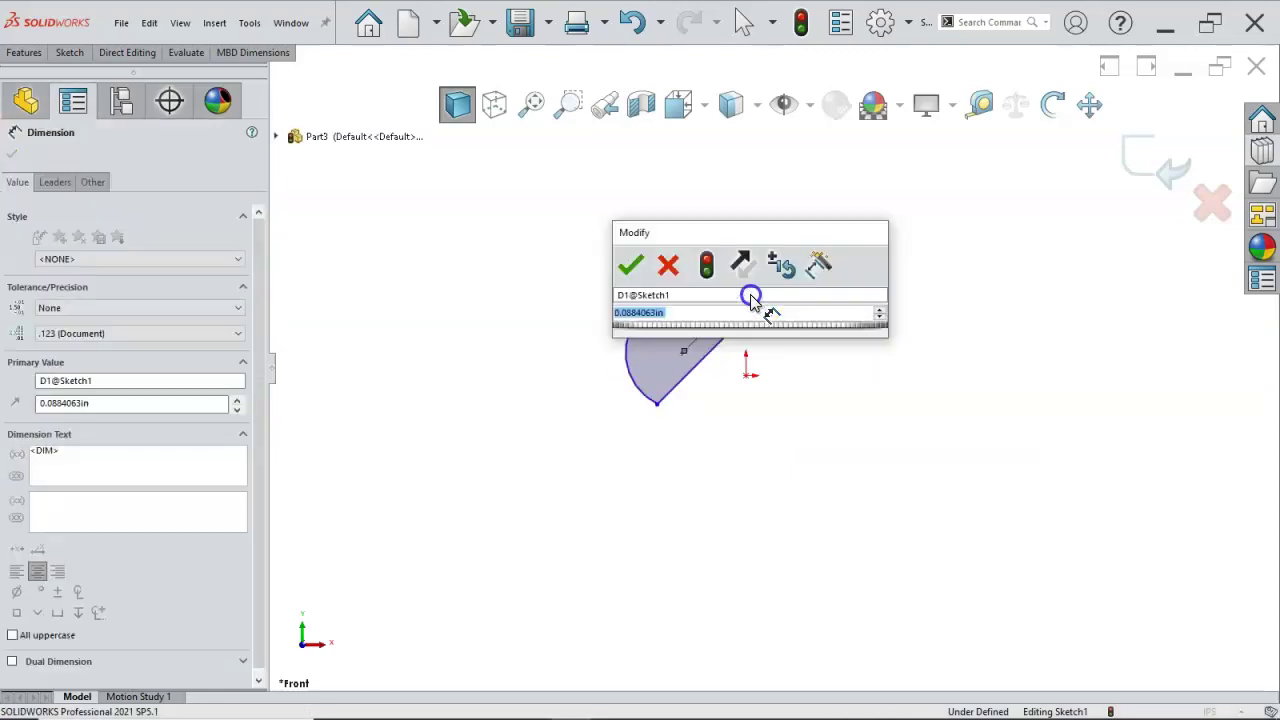
type(".02")
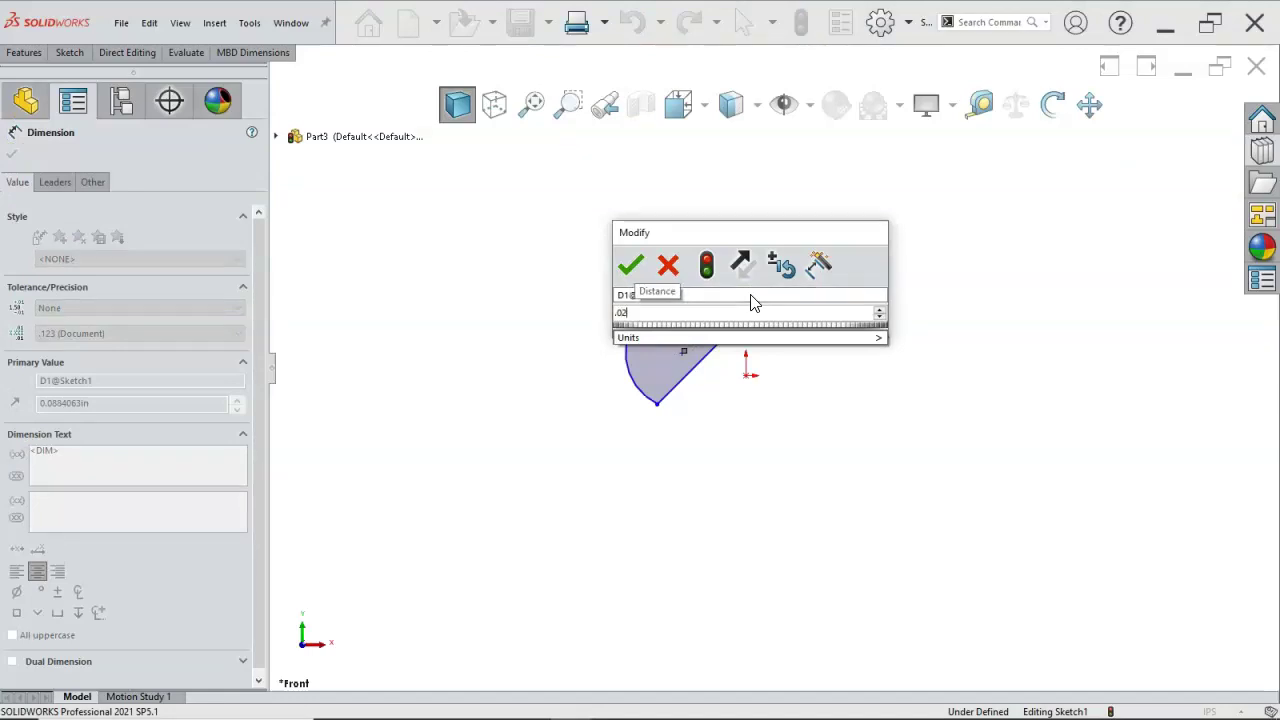
key("Return")
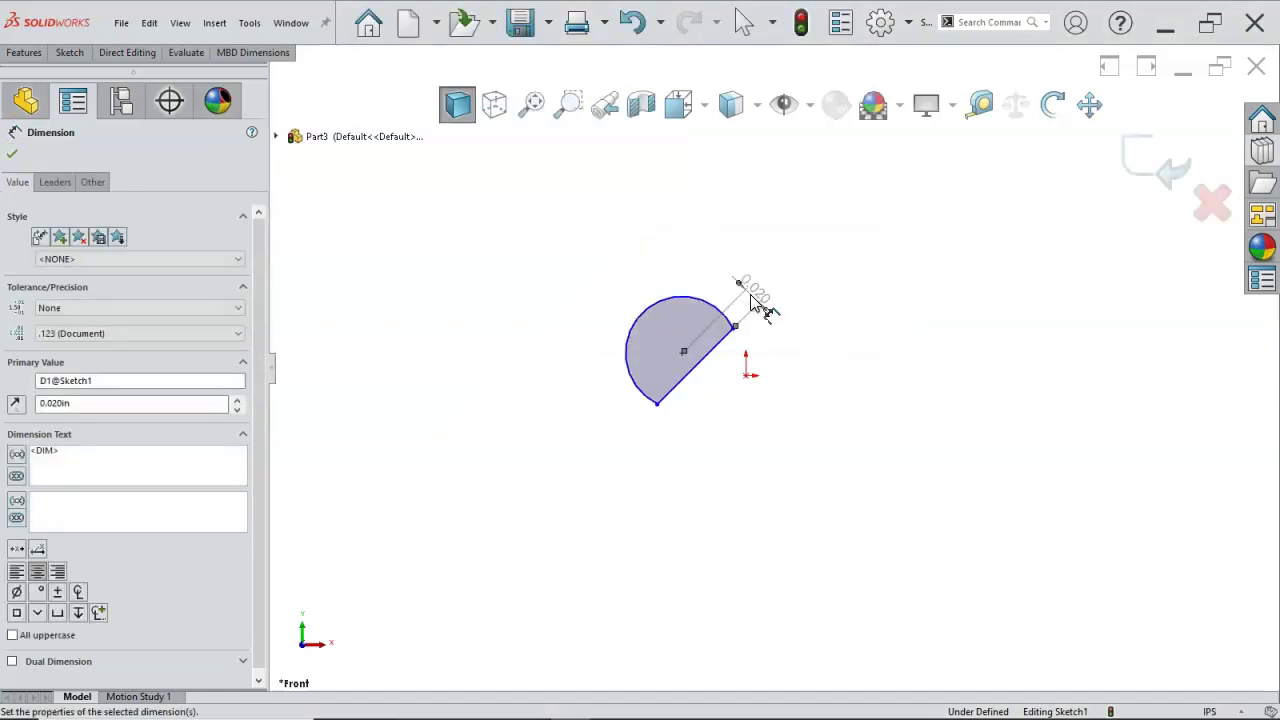
Dimension the arc's radius to 0.13 in and leave the dimension tool
left_click(659, 292)
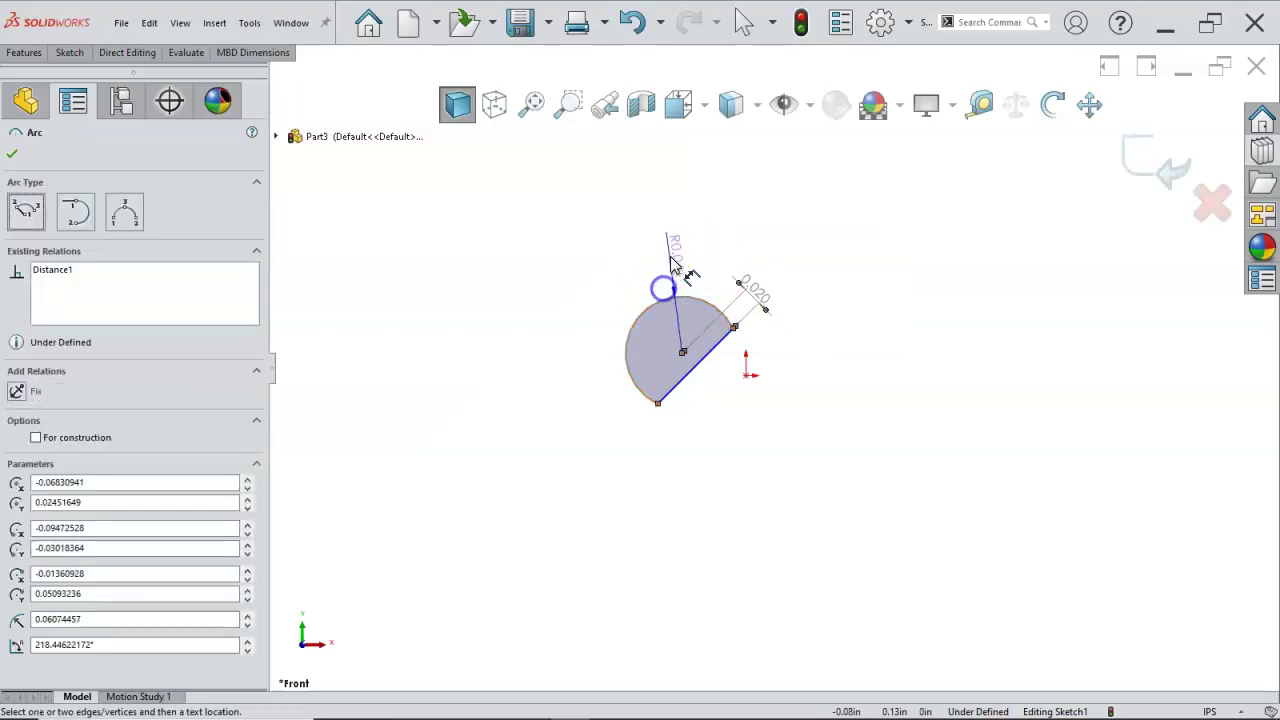
left_click(684, 244)
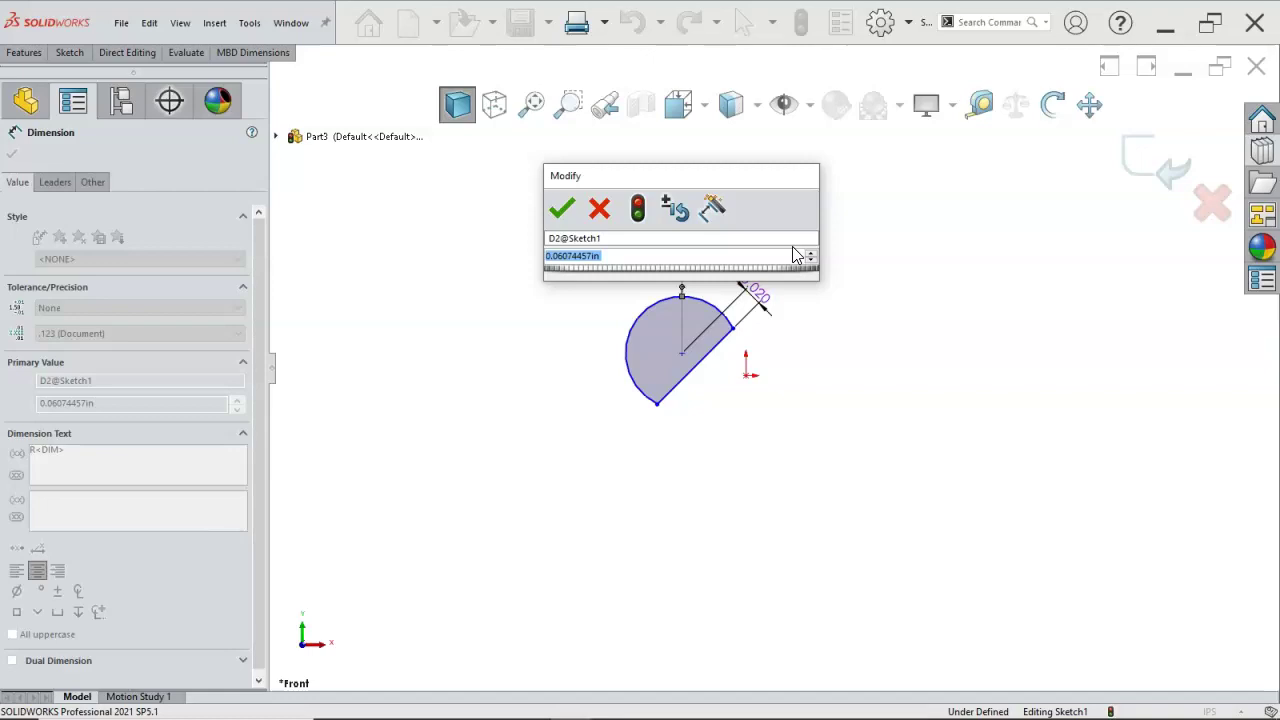
key("BackSpace")
type(".13")
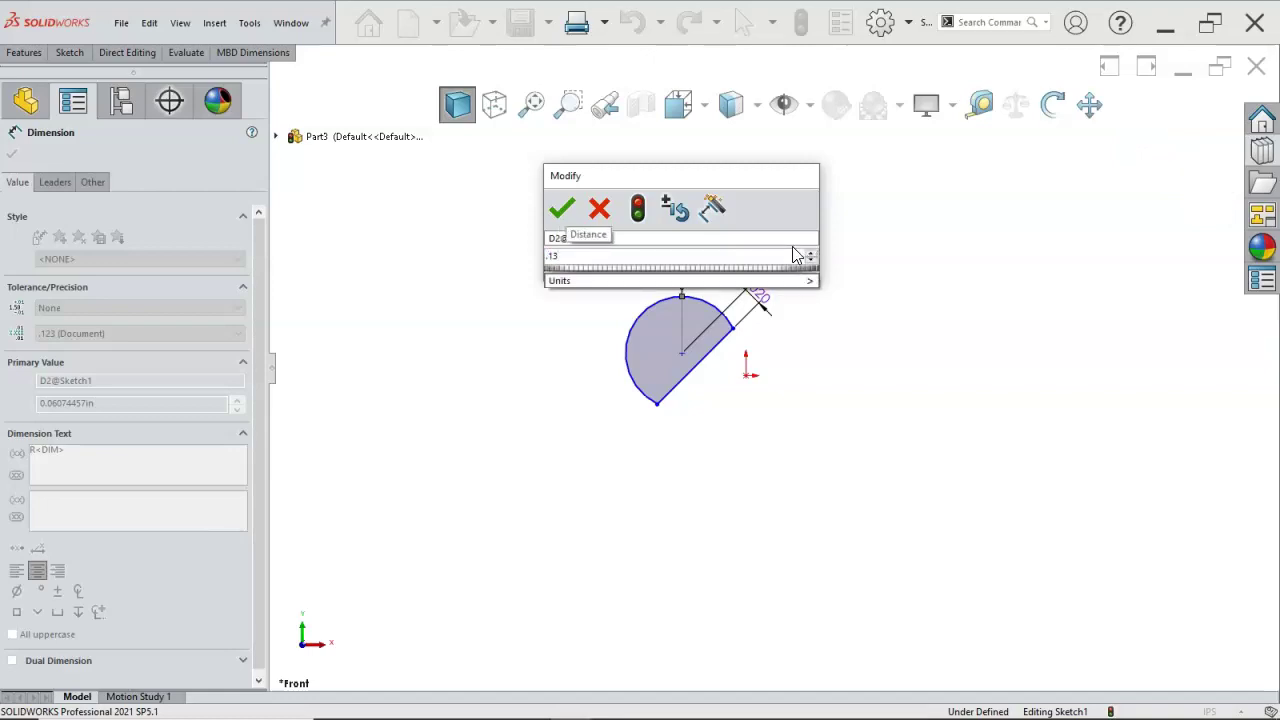
key("Return")
right_click(842, 306)
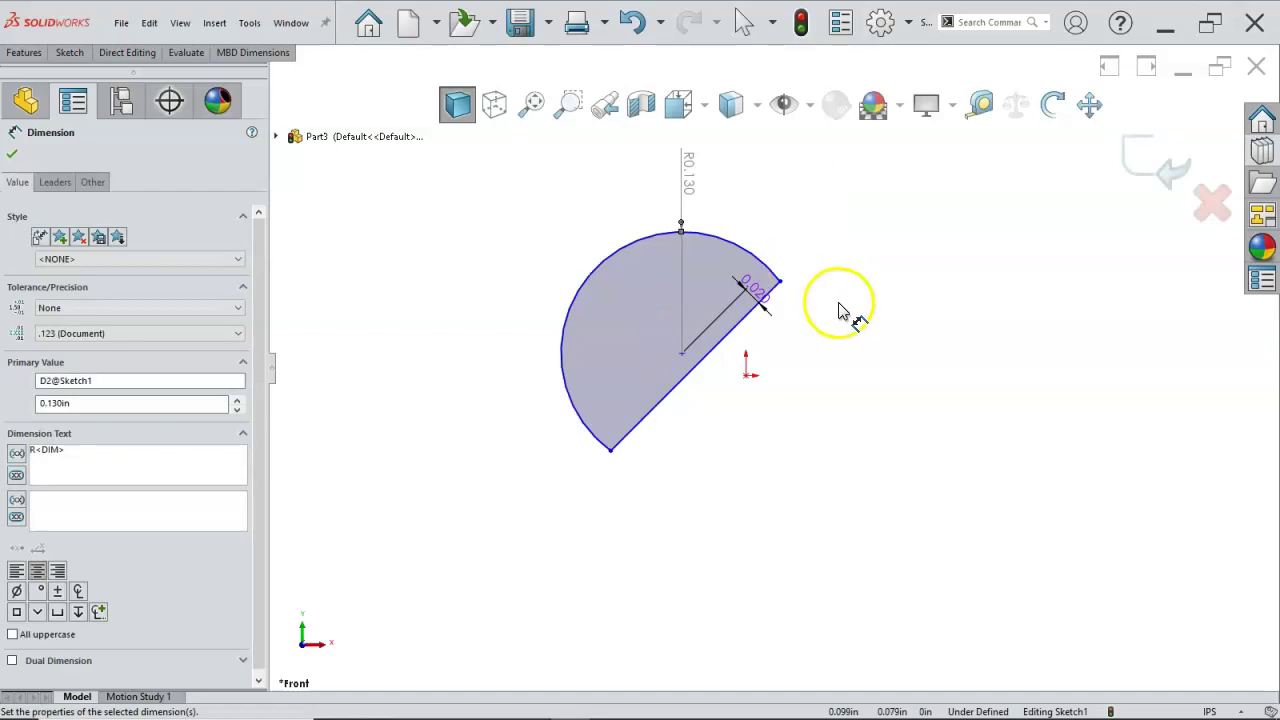
left_click(889, 356)
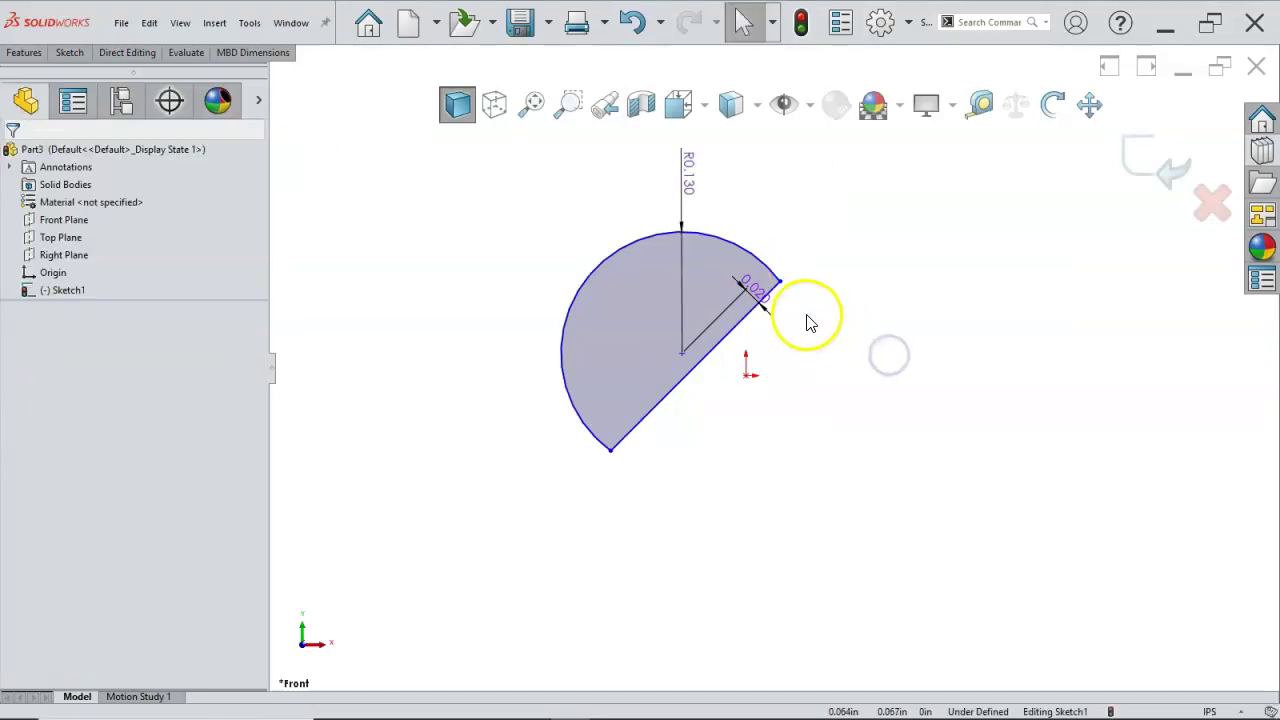
Move the upper endpoint of the D-shaped profile slightly outward to shift the shape, and exit the sketch
left_click(782, 285)
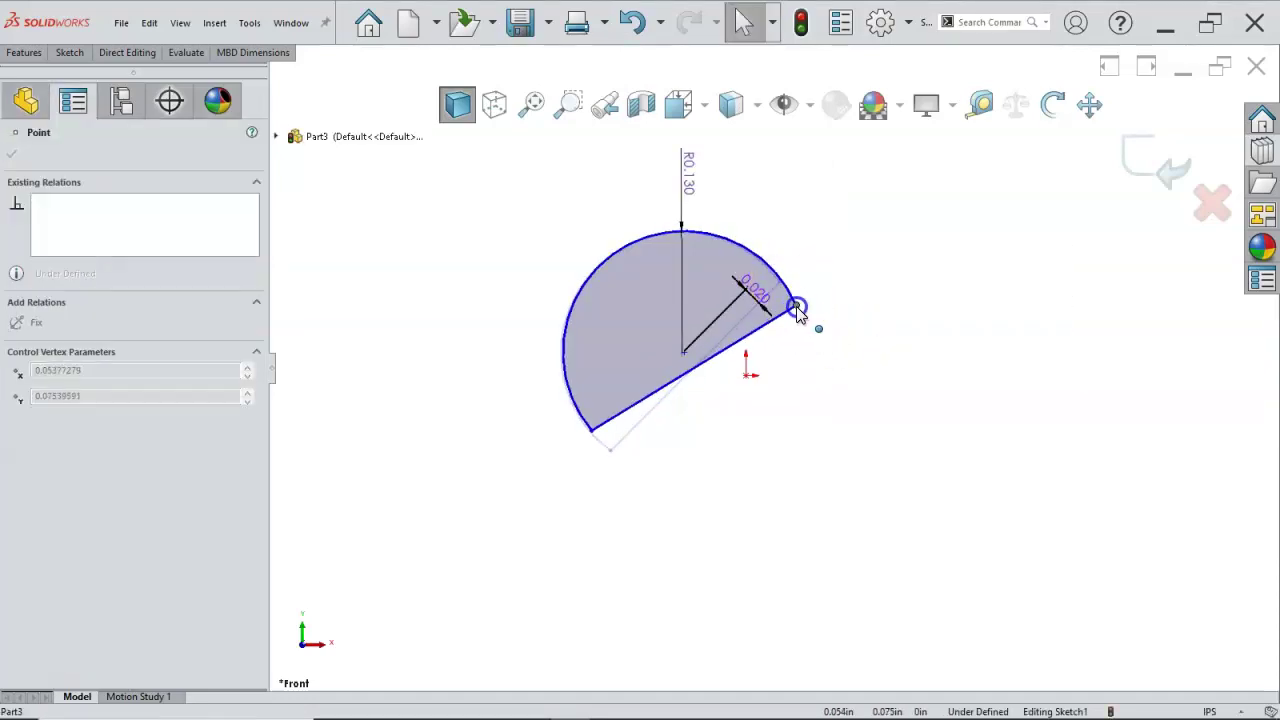
mouse_move(782, 285)
left_mouse_down()
mouse_move(786, 298)
mouse_move(816, 275)
left_mouse_up()
left_click(840, 328)
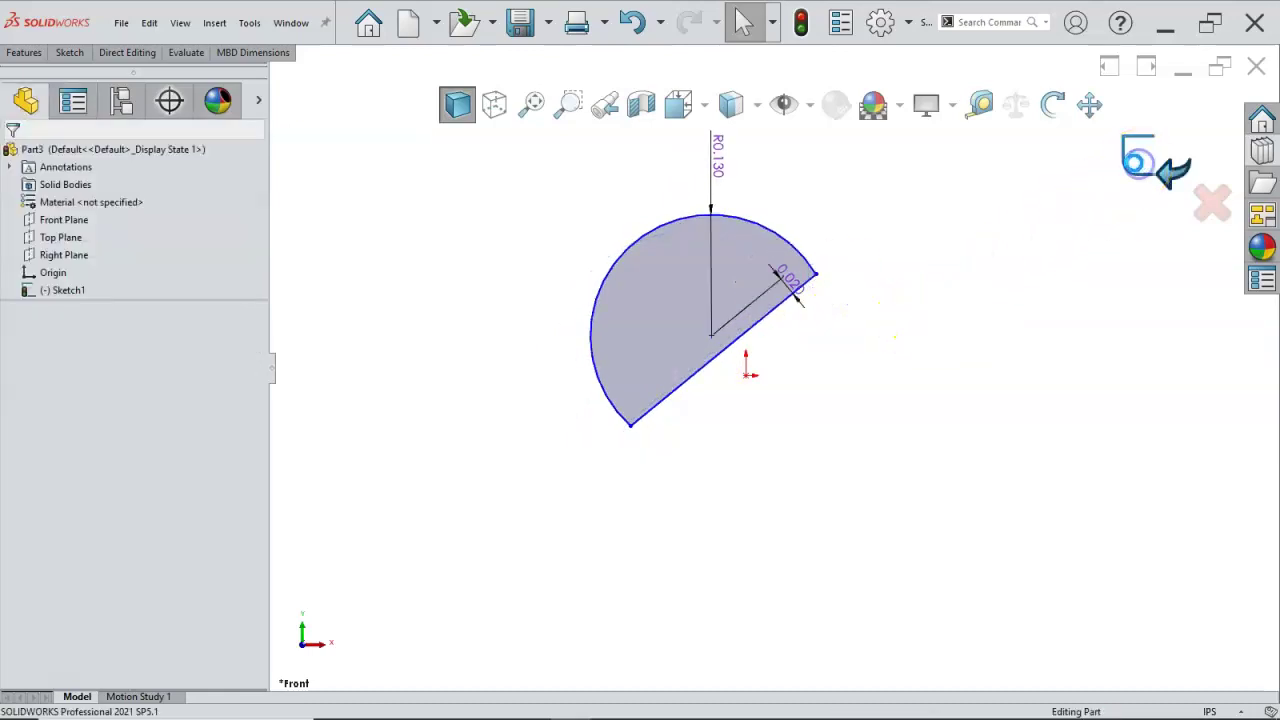
left_click(1135, 160)
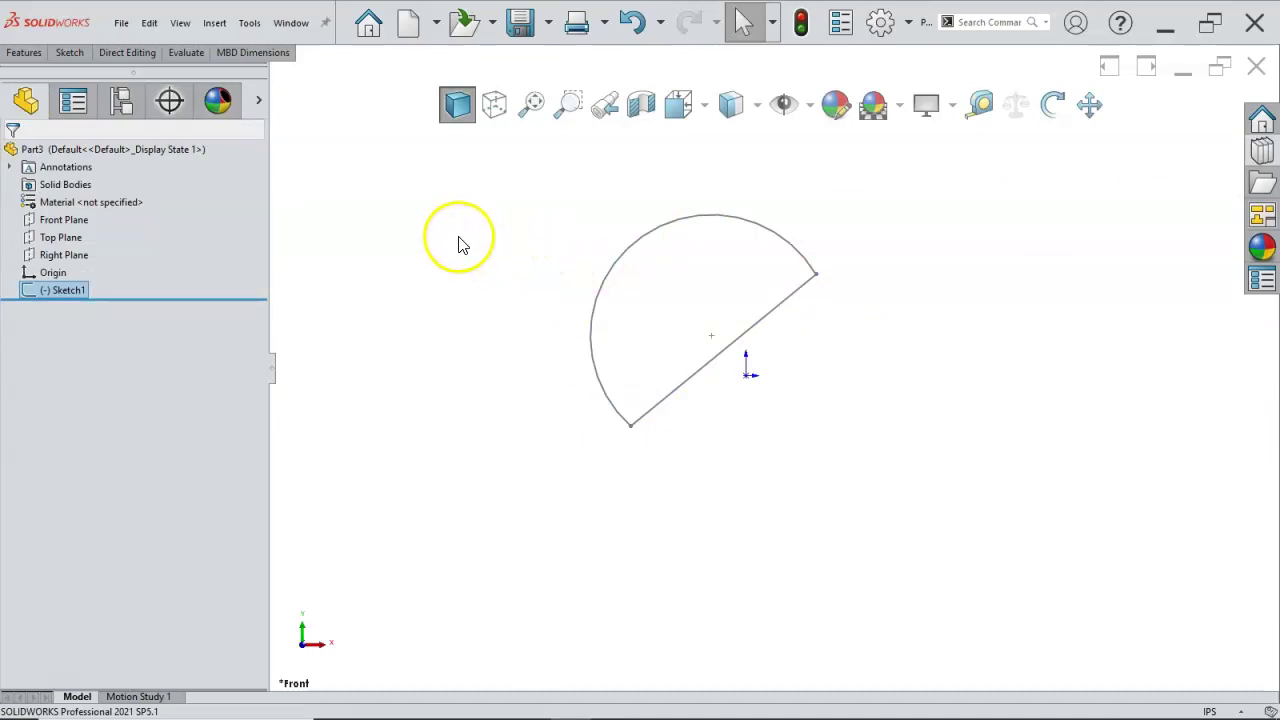
Select Sketch1 and start saving the part under the file type Lib Feat Part (*.sldlfp)
left_click(36, 302)
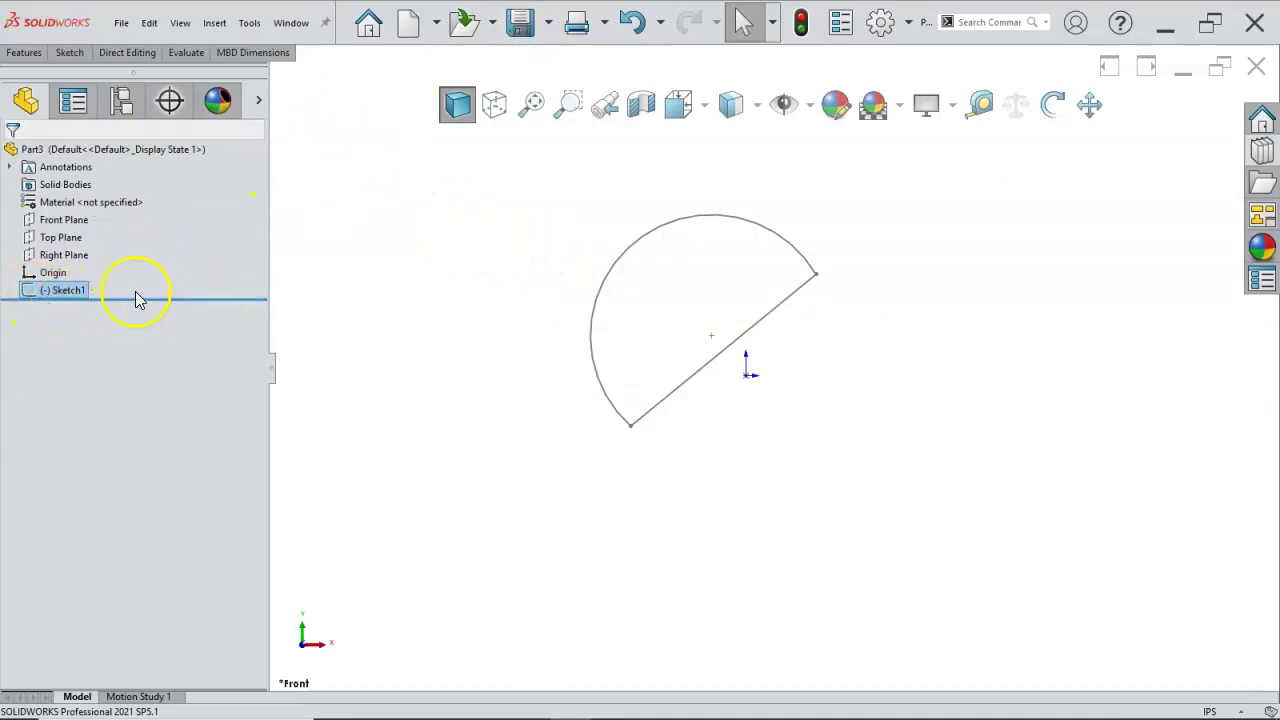
left_click(60, 290)
left_click(370, 302)
left_click(49, 289)
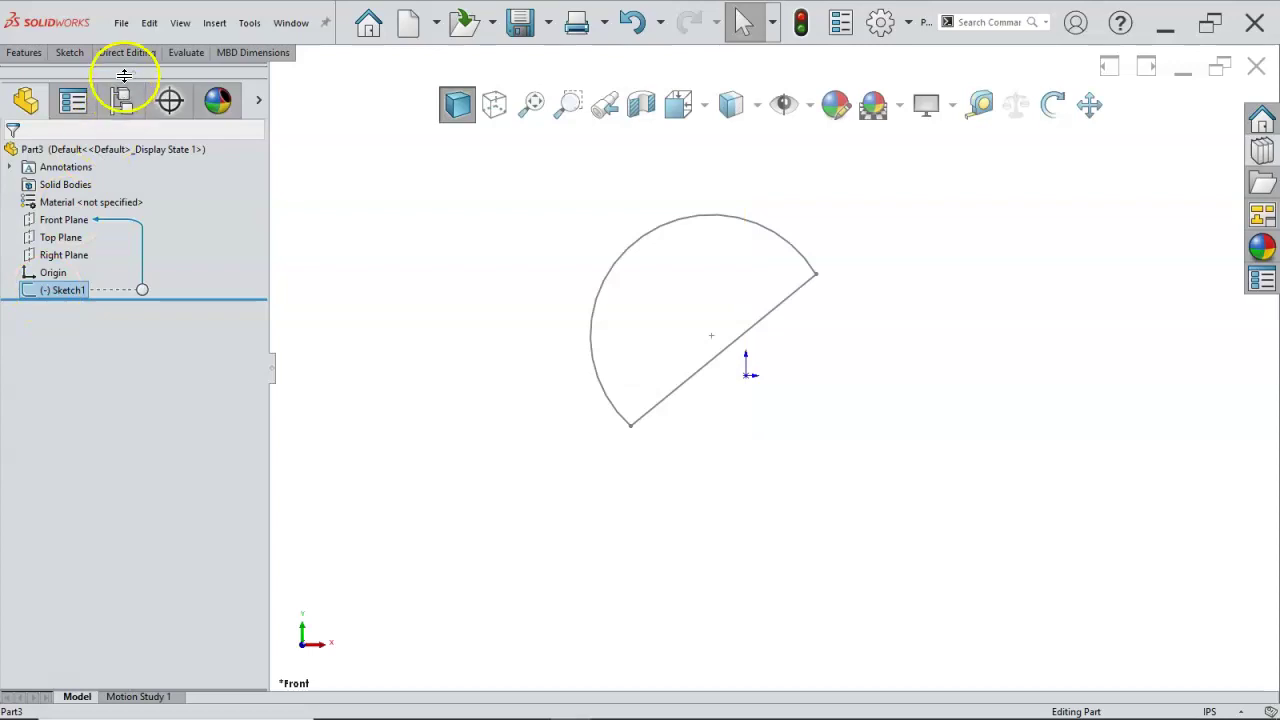
left_click(119, 23)
left_click(174, 231)
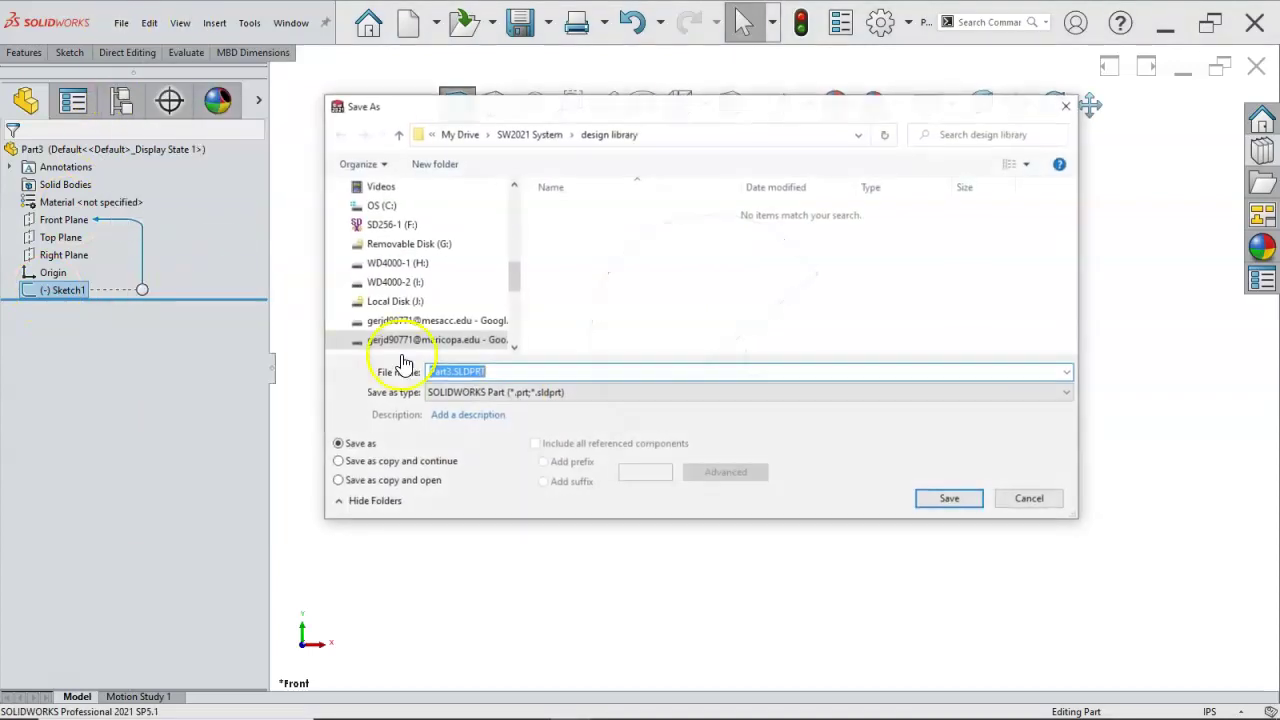
left_click(517, 393)
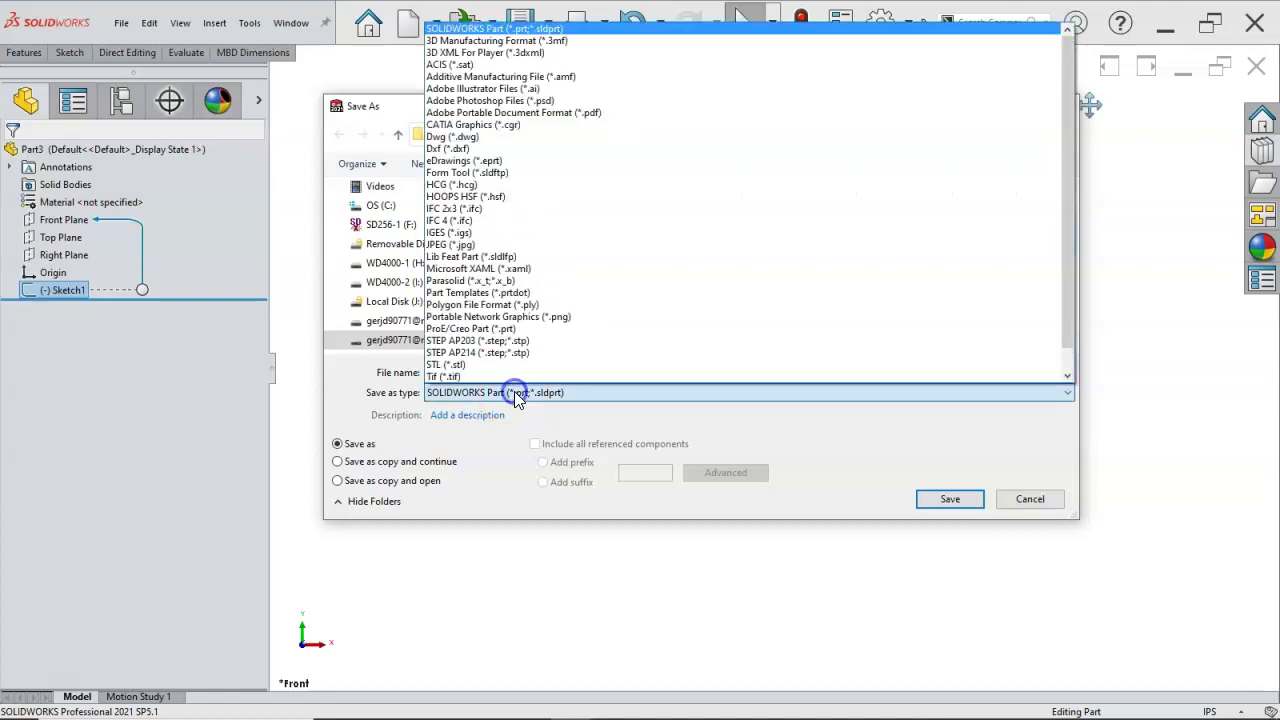
left_click(478, 257)
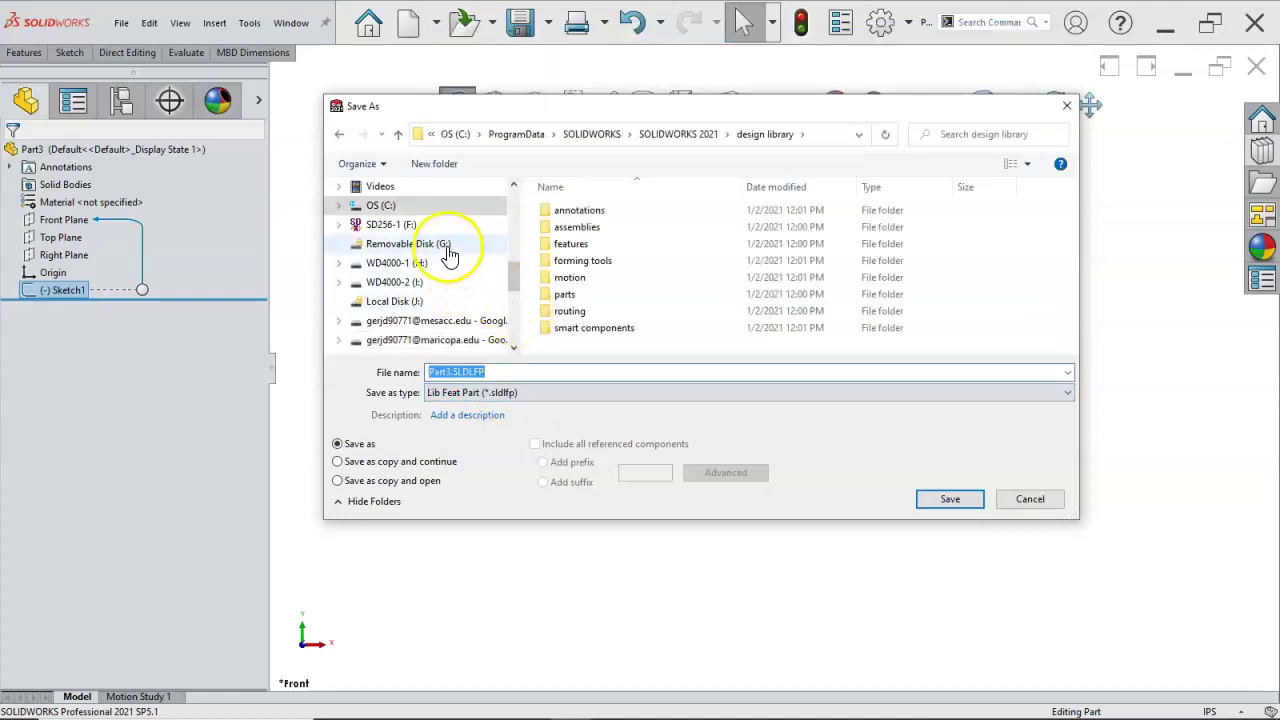
Save the library feature part as corner in the design library folder inside SW2021 System
left_click(515, 247)
left_click_drag(515, 247, 514, 210)
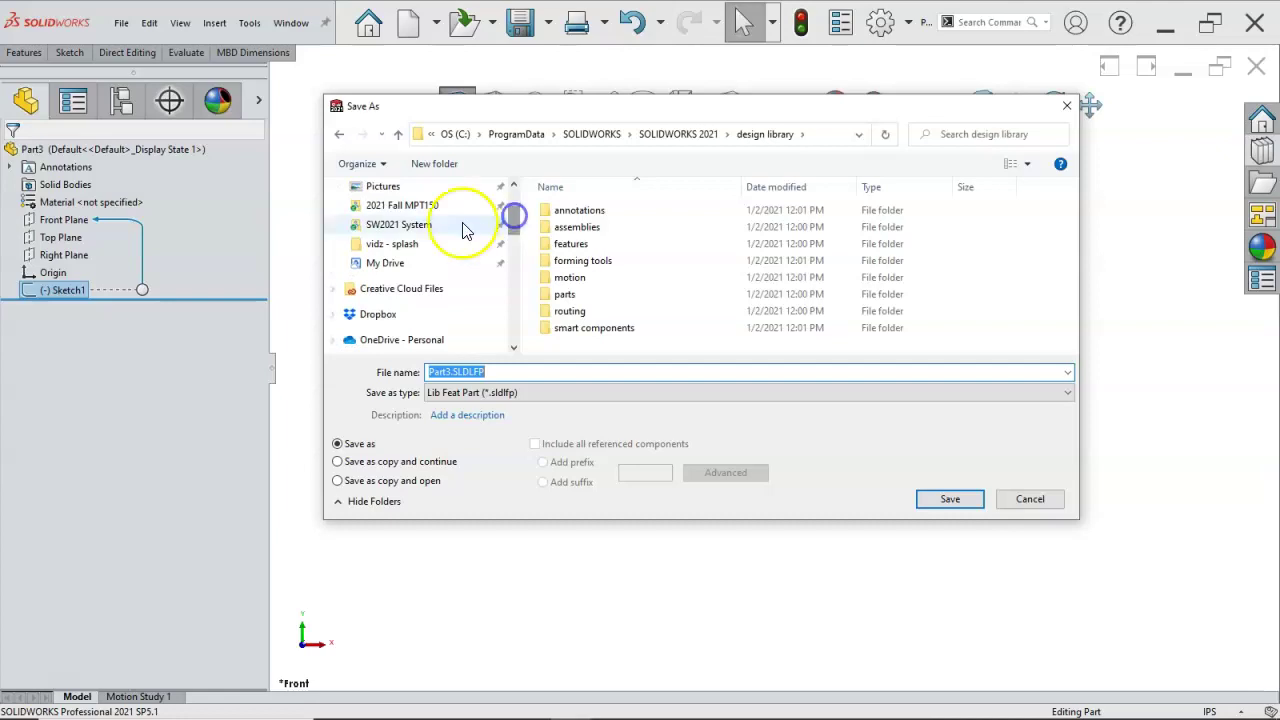
left_click(422, 226)
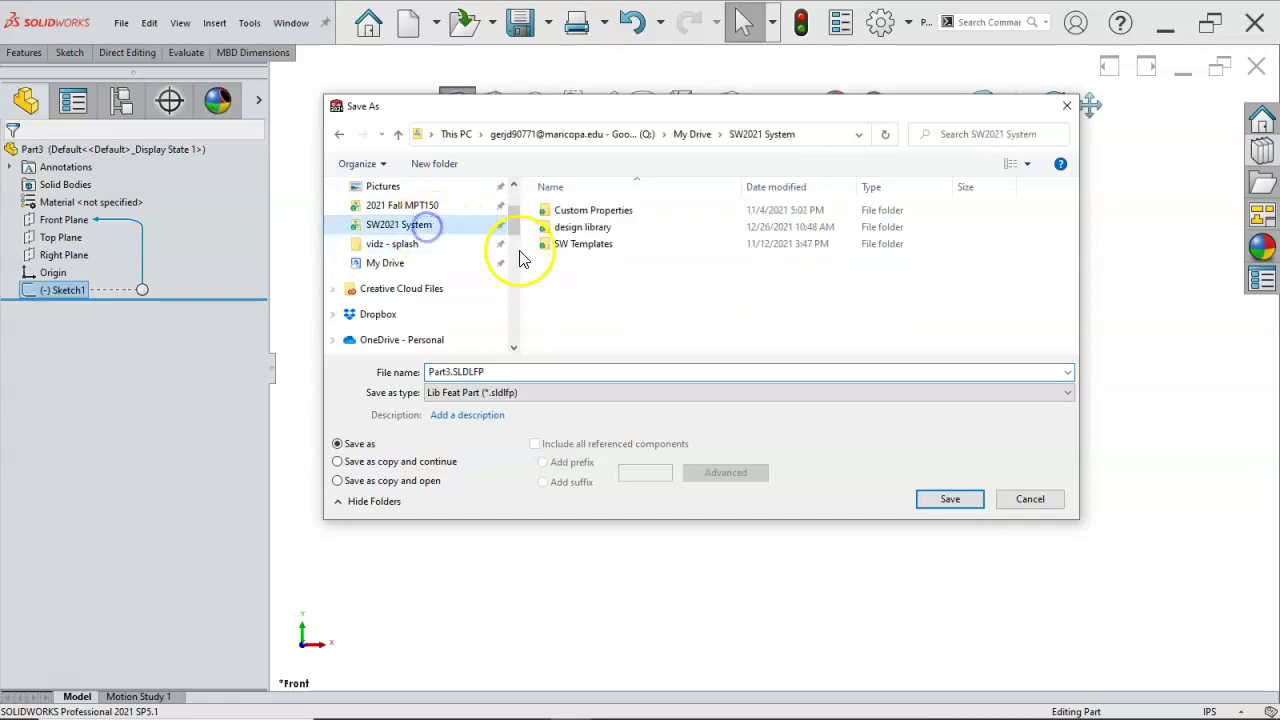
double_click(582, 228)
double_click(450, 372)
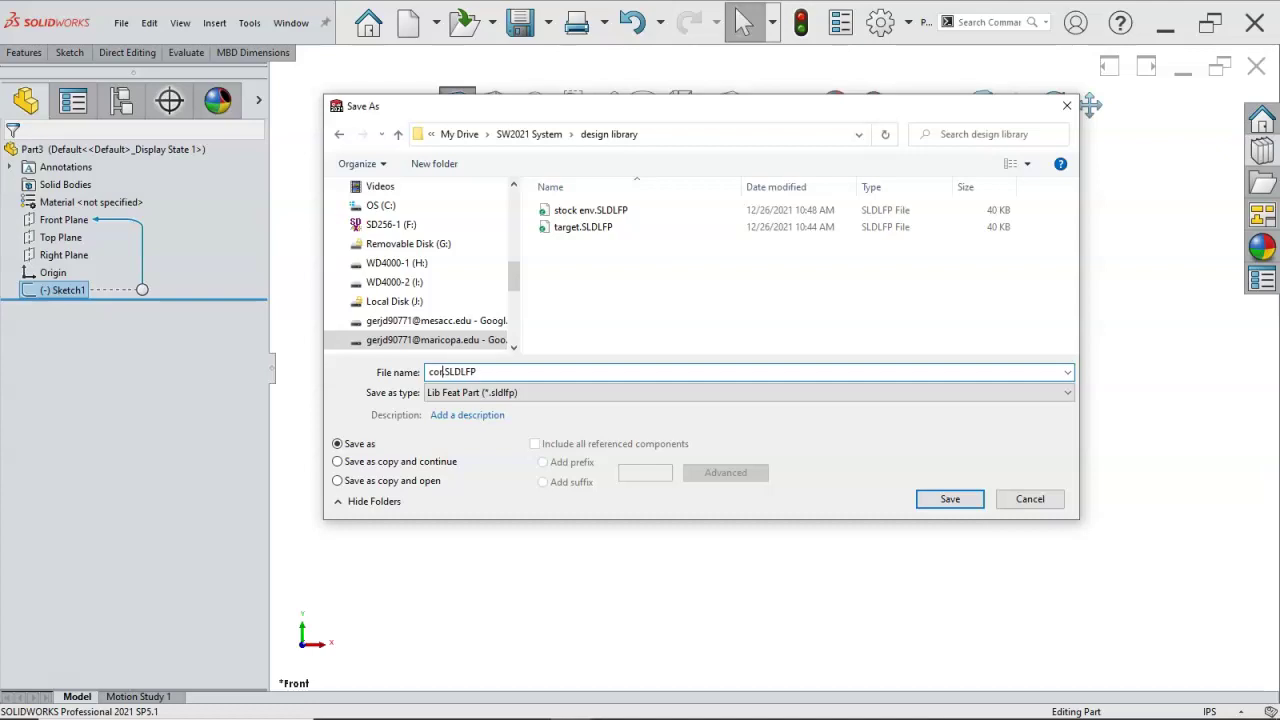
left_click(950, 499)
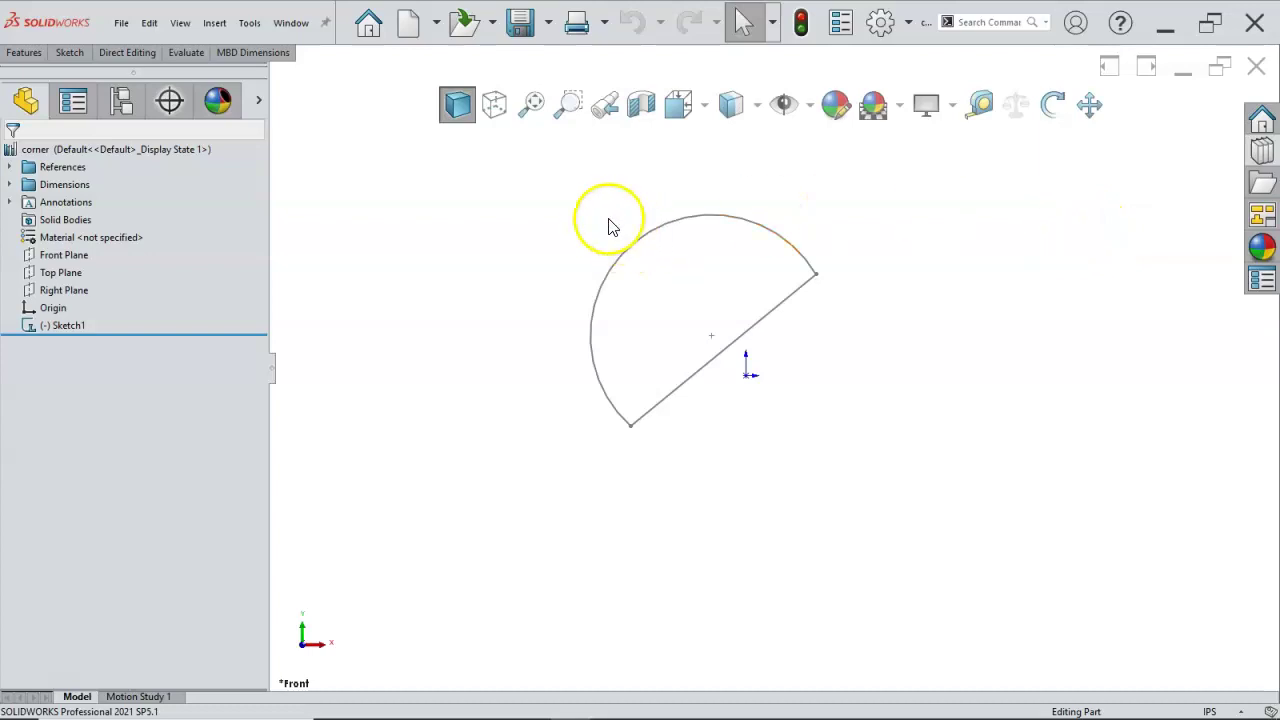
Close the corner library part and create a new part from the inch part template
key("z")
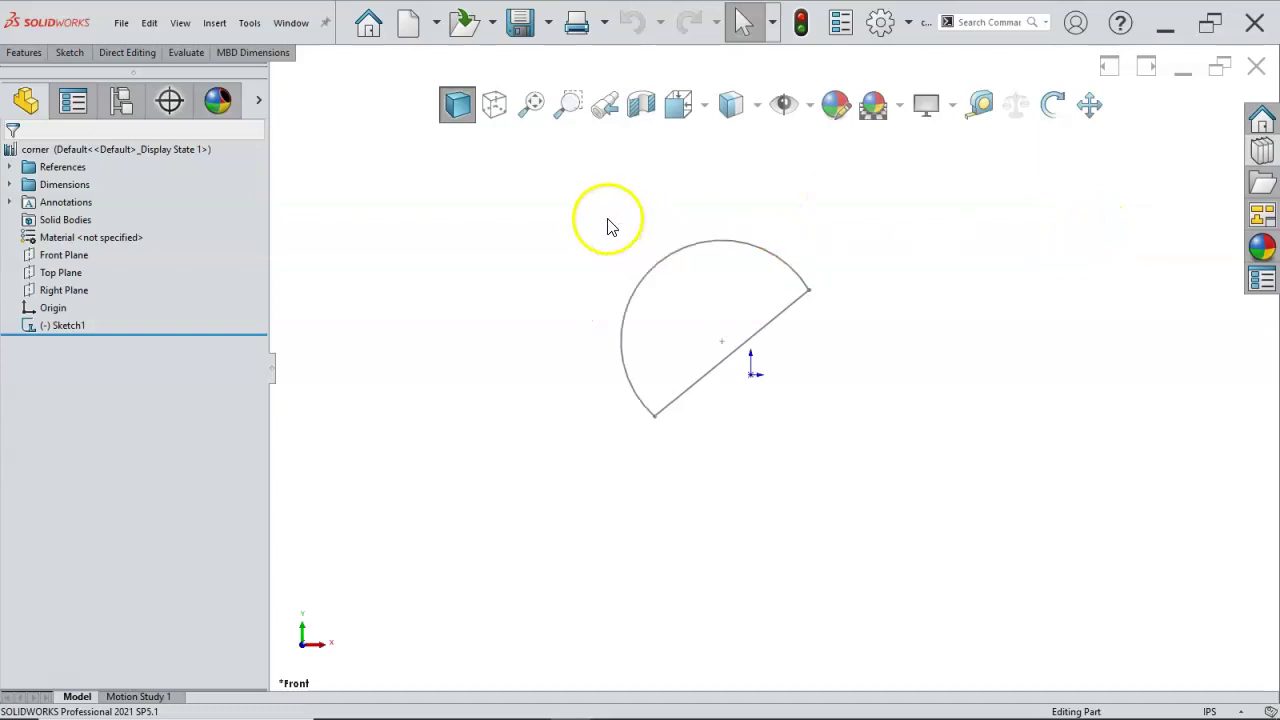
left_click(1255, 66)
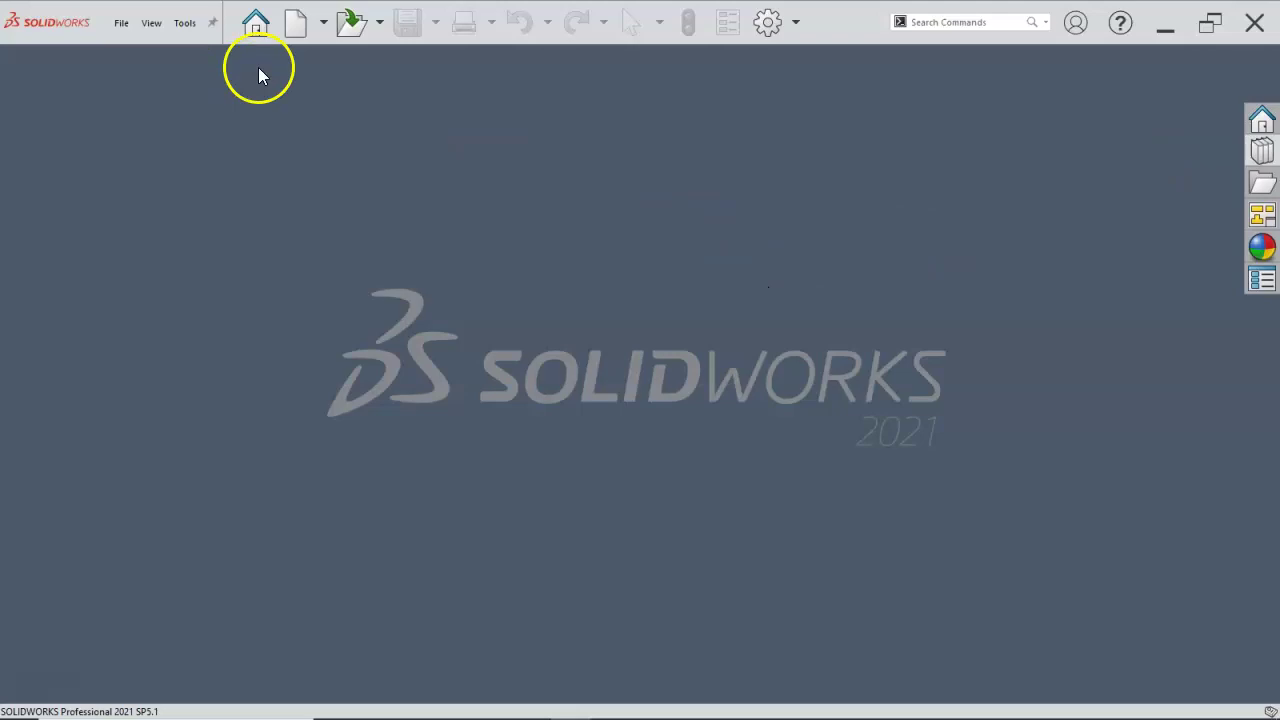
left_click(292, 30)
left_click(260, 163)
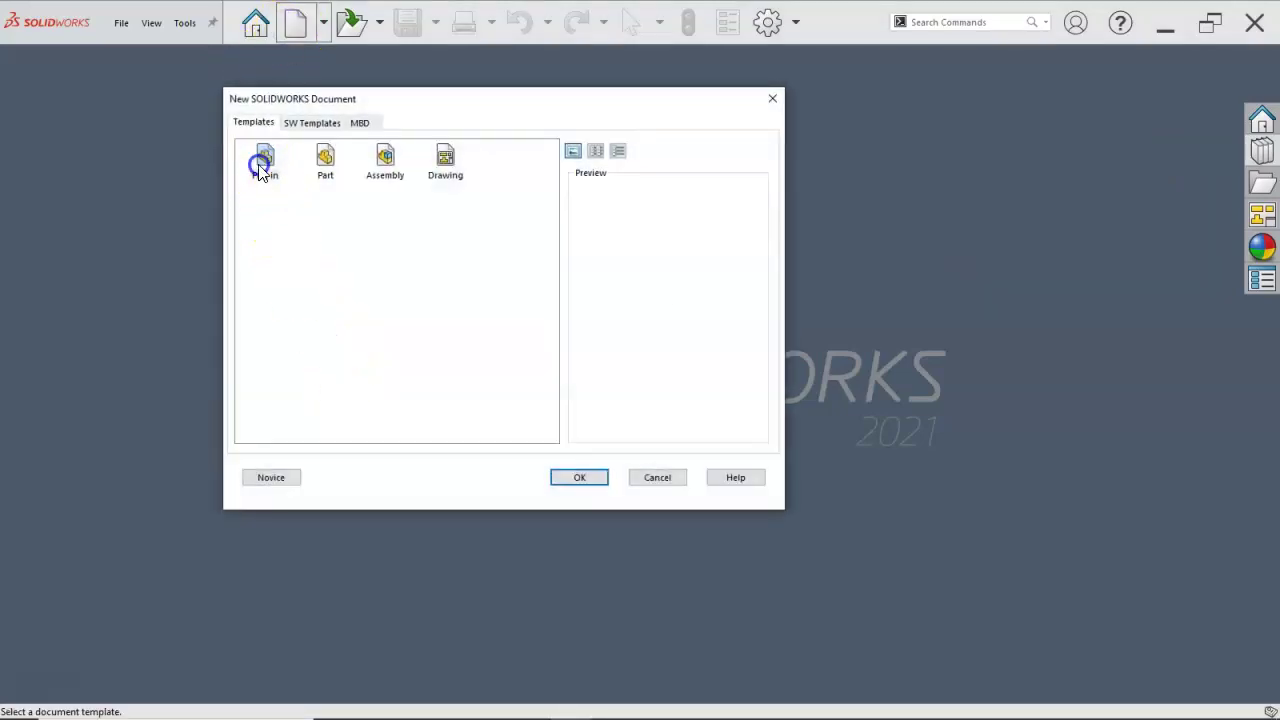
double_click(260, 163)
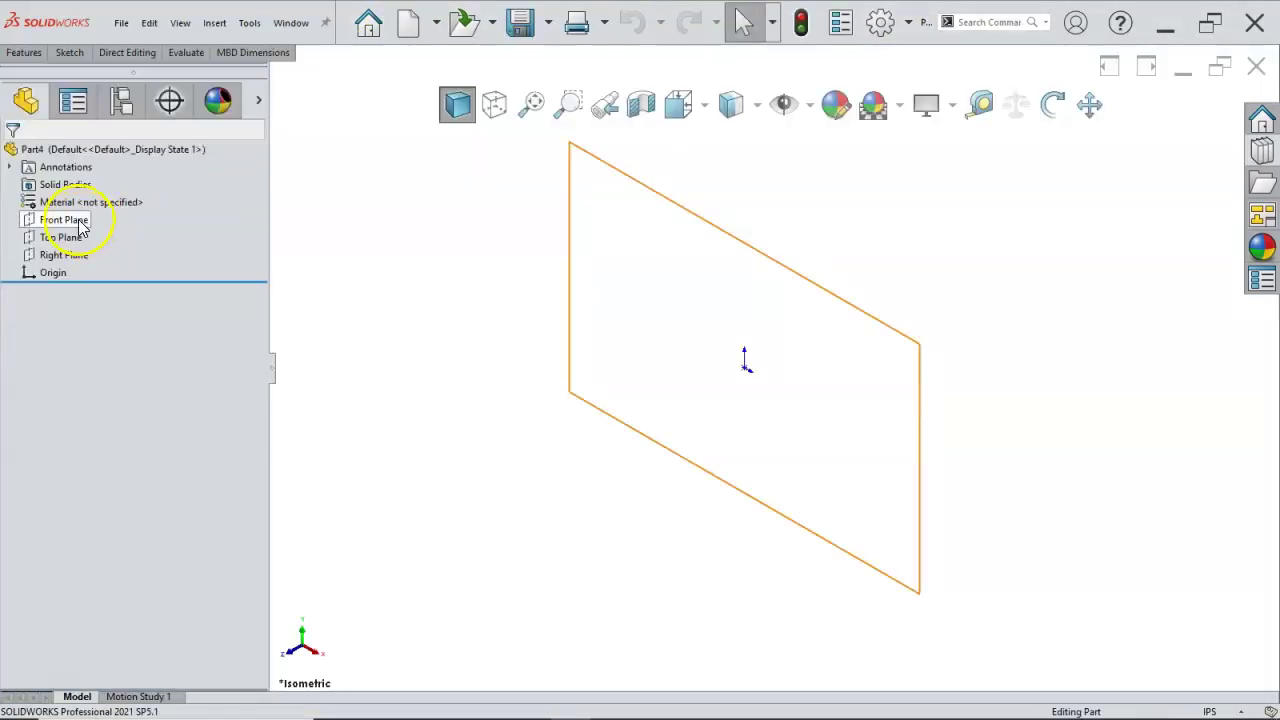
Sketch a corner rectangle about 6.85 × 4.04 in on the Front Plane, with its upper-left corner at the origin
left_click(80, 222)
left_click(91, 195)
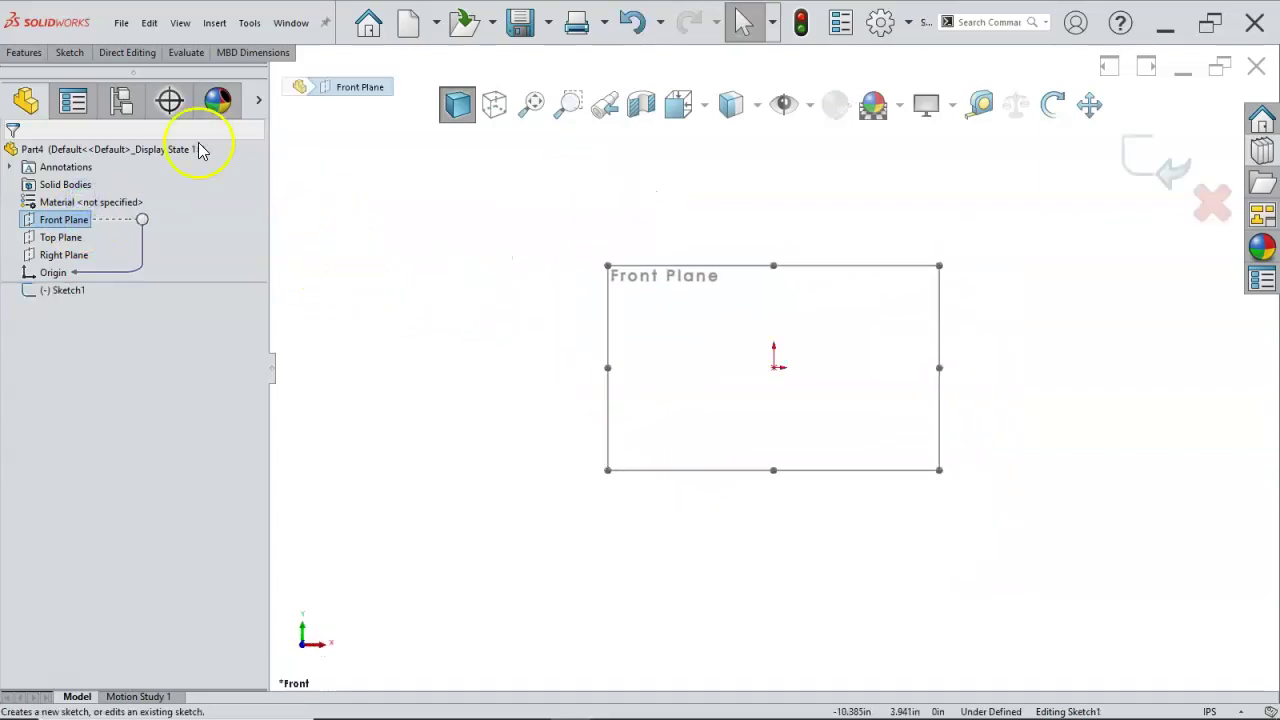
key("s")
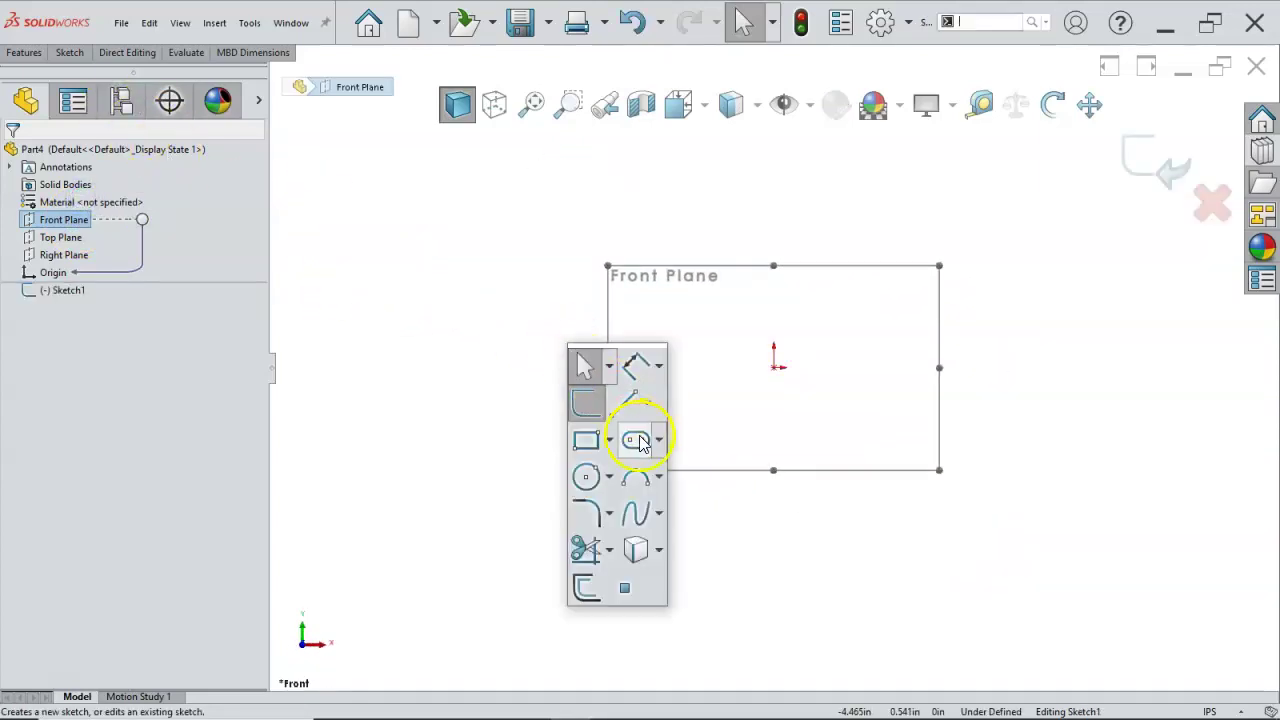
left_click(586, 441)
left_click_drag(776, 370, 1097, 558)
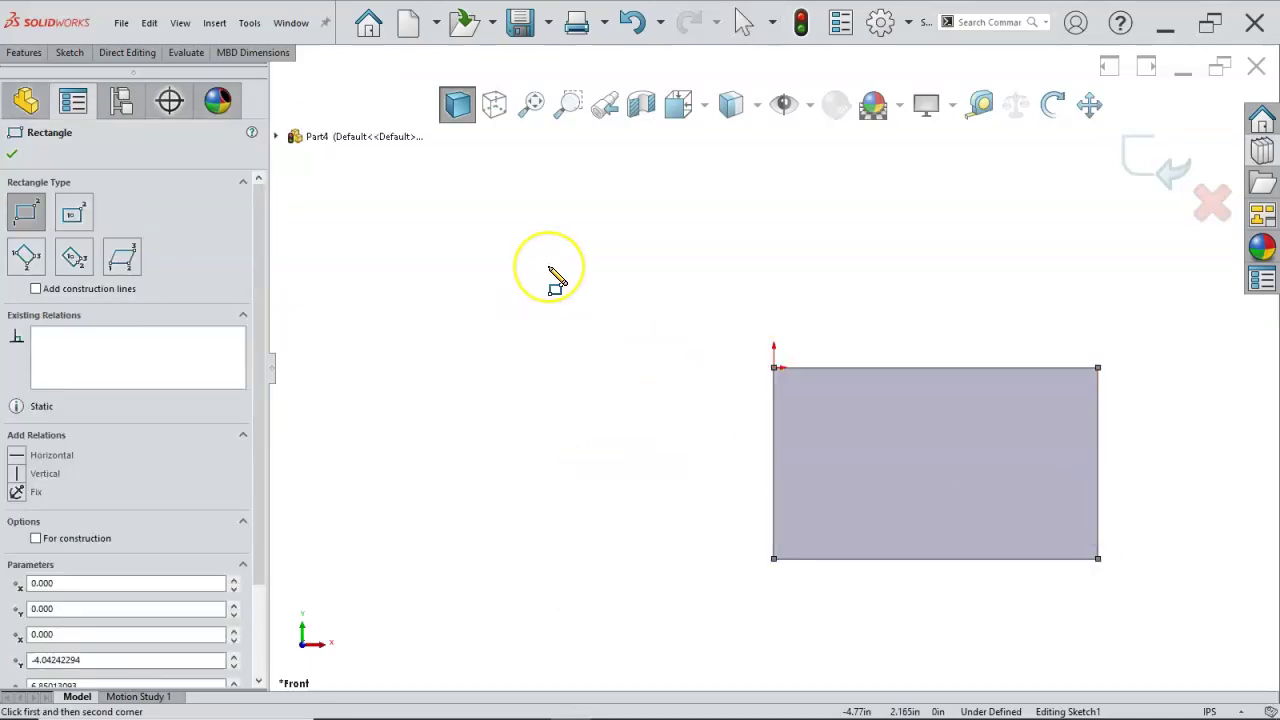
Extrude the rectangle into a block with a blind depth of 2.3 in behind the sketch plane
right_click(586, 263)
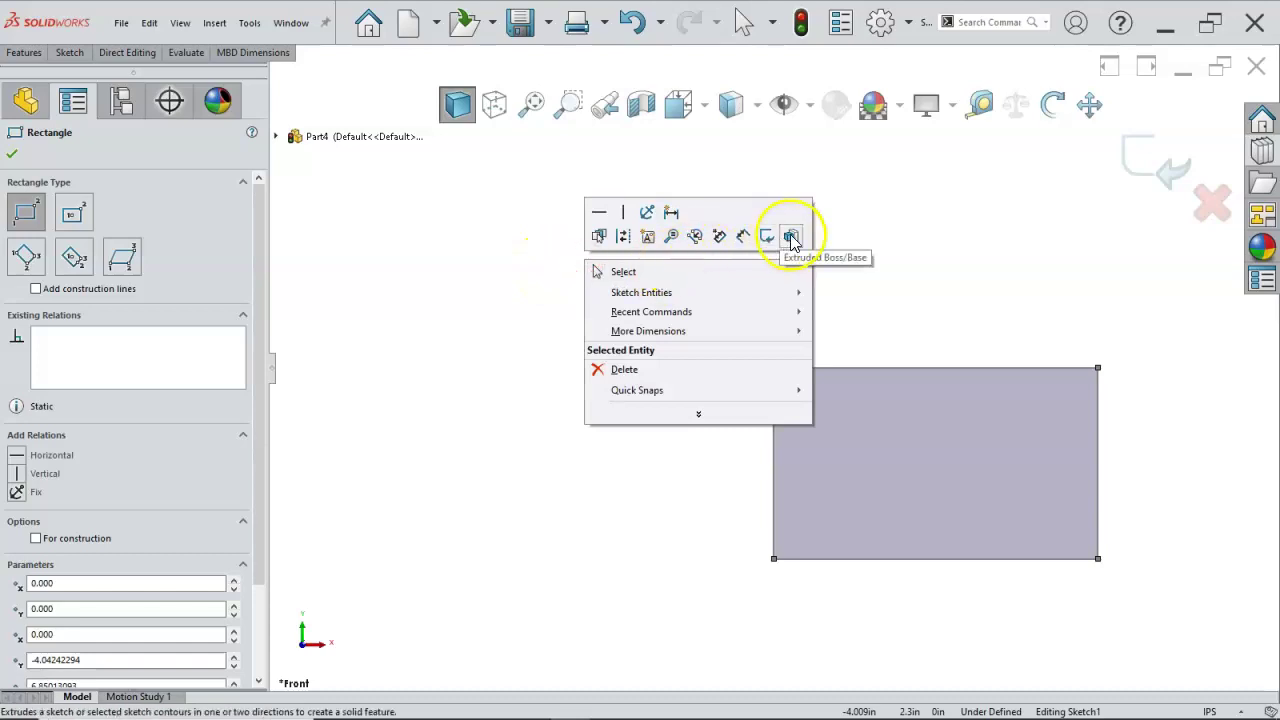
left_click(789, 237)
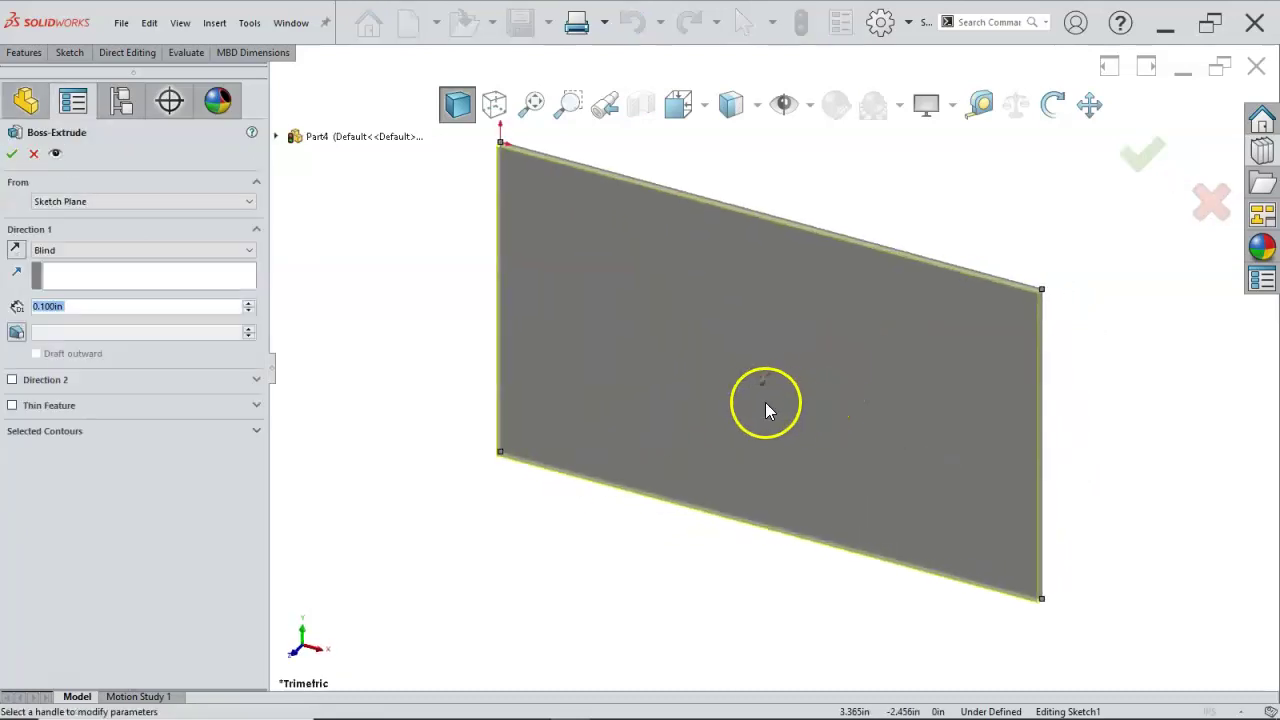
left_click_drag(774, 380, 917, 297)
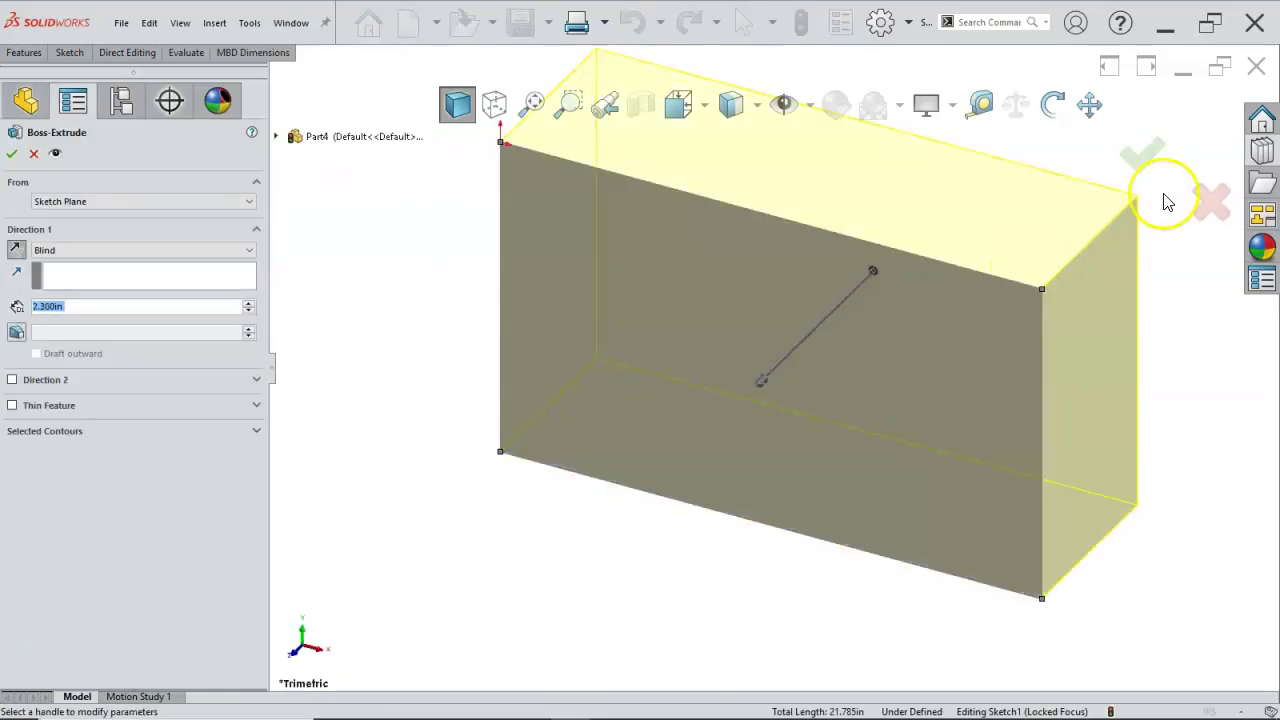
left_click(1143, 153)
Start a new sketch on the block's large front face
left_click(769, 337)
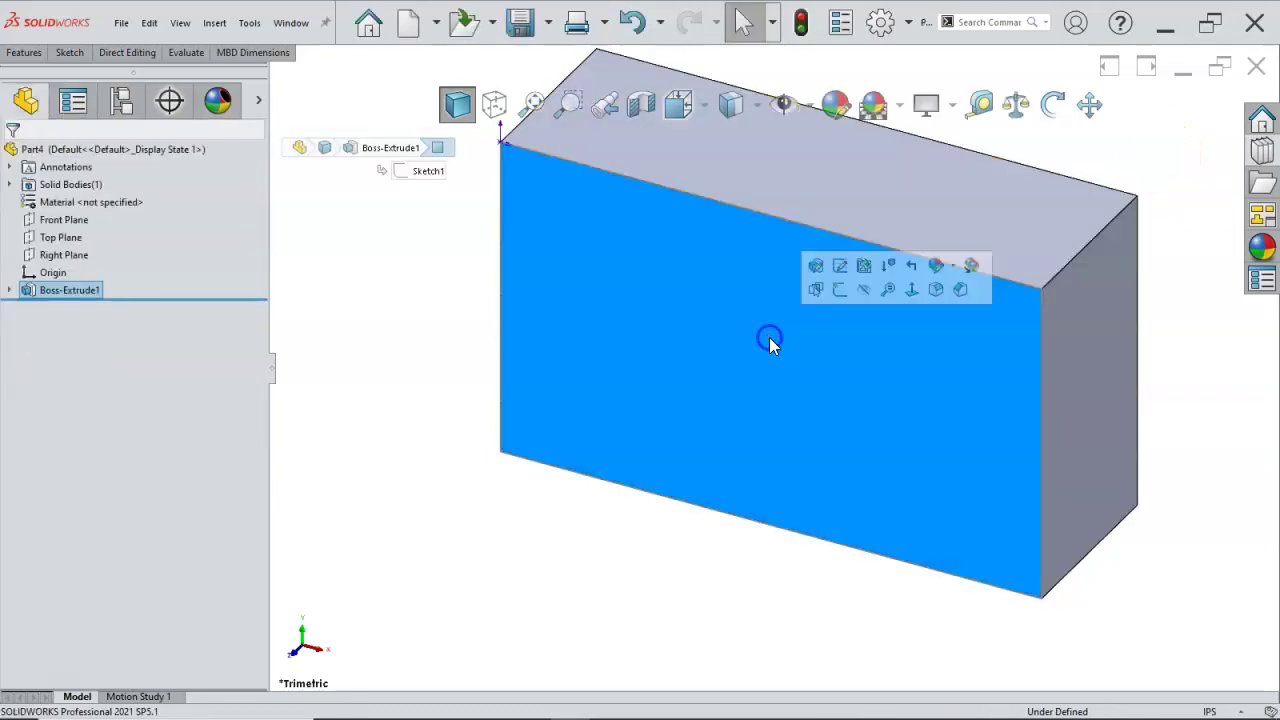
key("s")
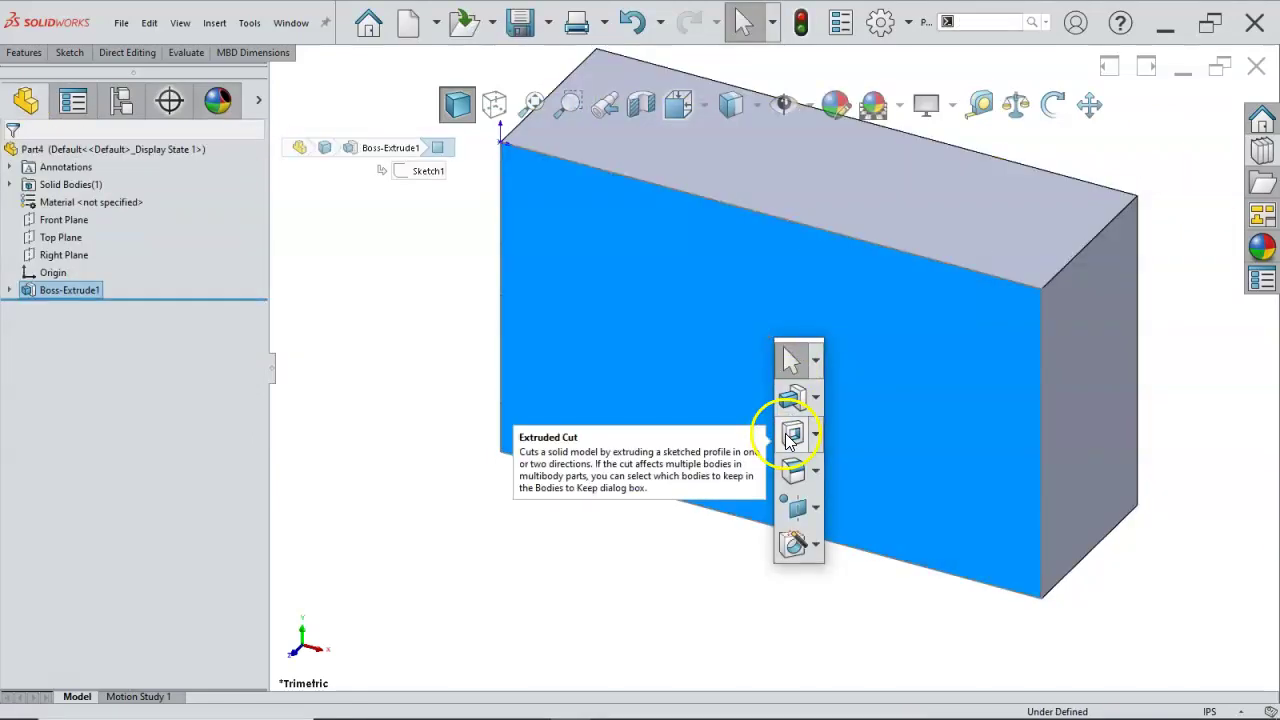
right_click(635, 372)
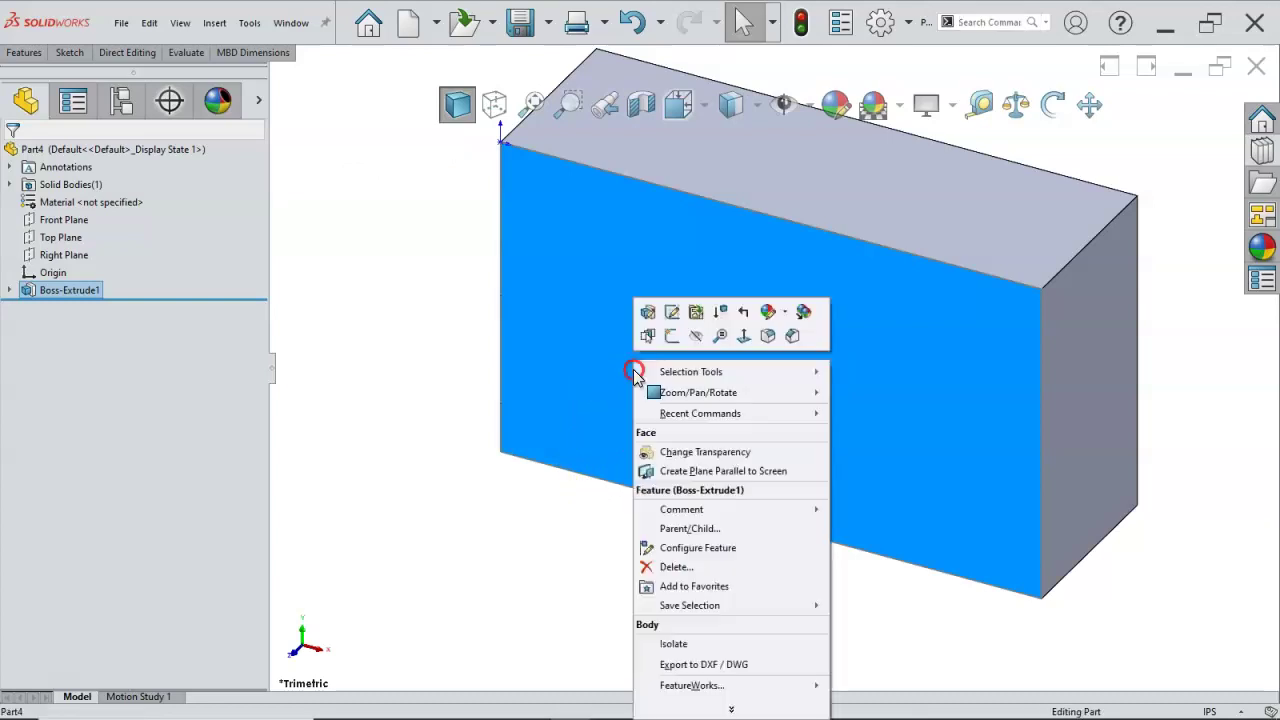
left_click(671, 336)
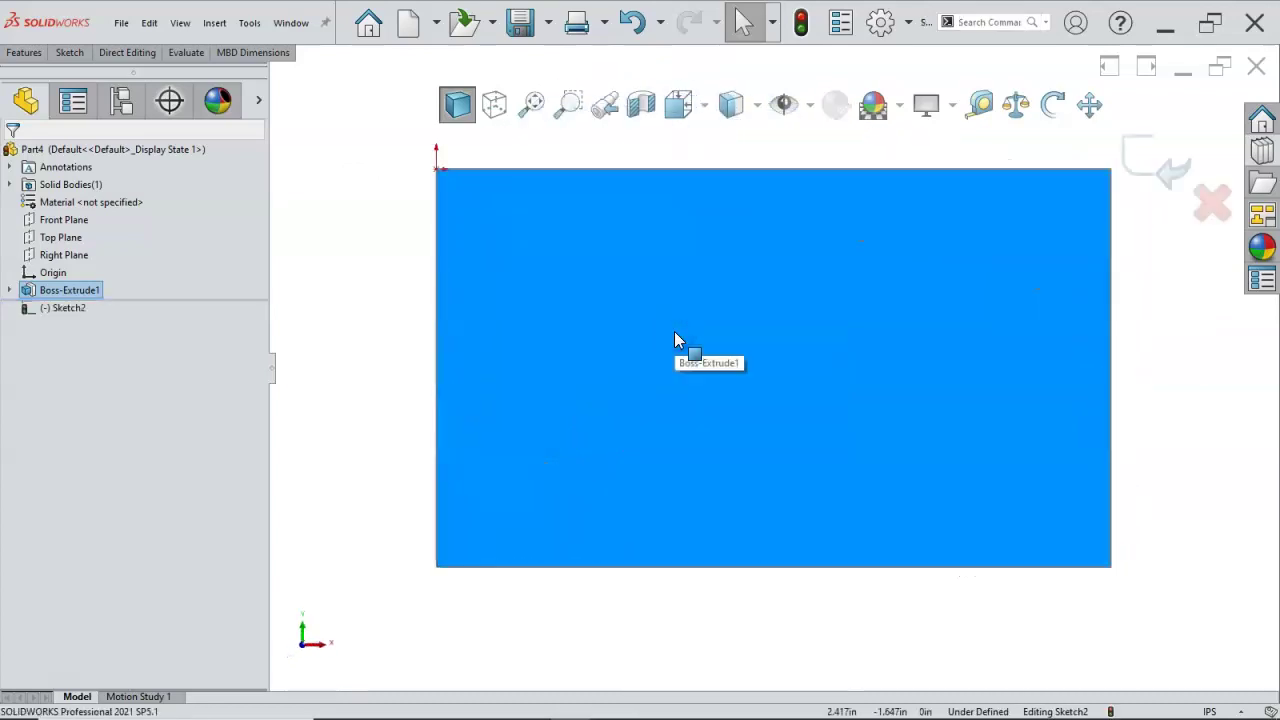
Sketch a corner rectangle about 5.01 × 1.72 in inside the face, and move its upper-left corner upward to about (0.946, -0.713) in
key("s")
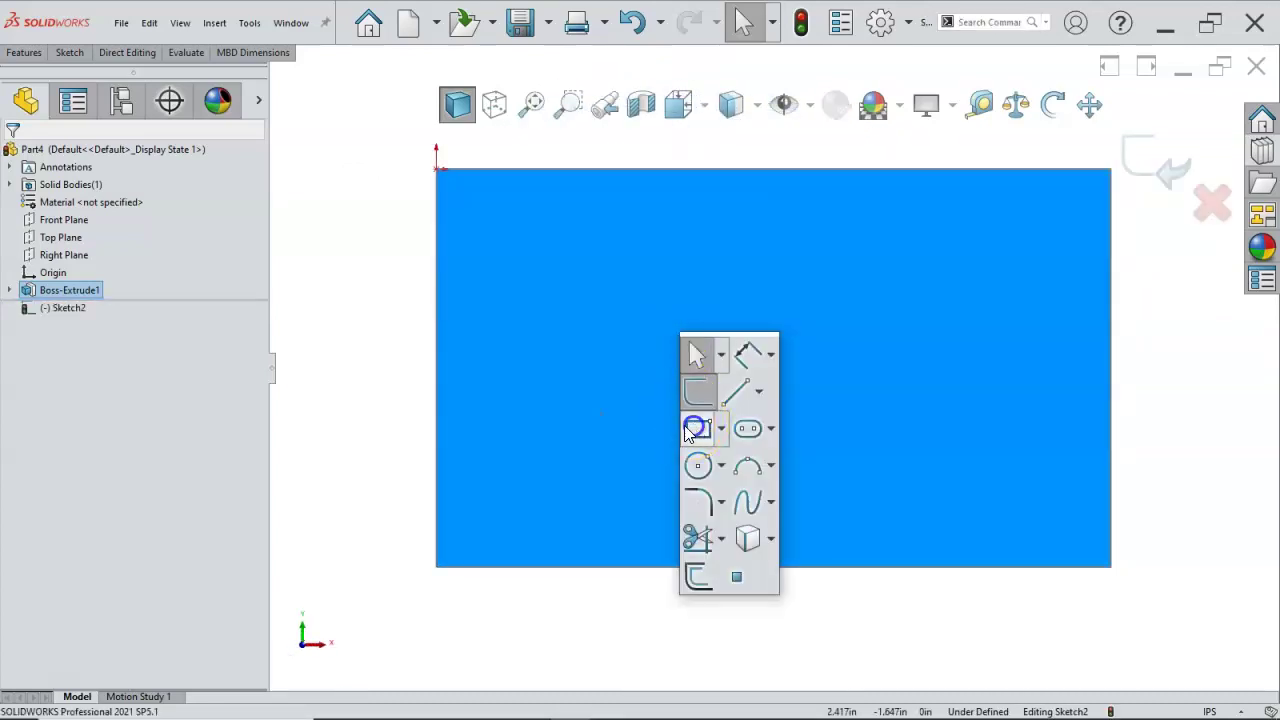
left_click(687, 430)
left_click_drag(533, 289, 1029, 457)
right_click(1034, 442)
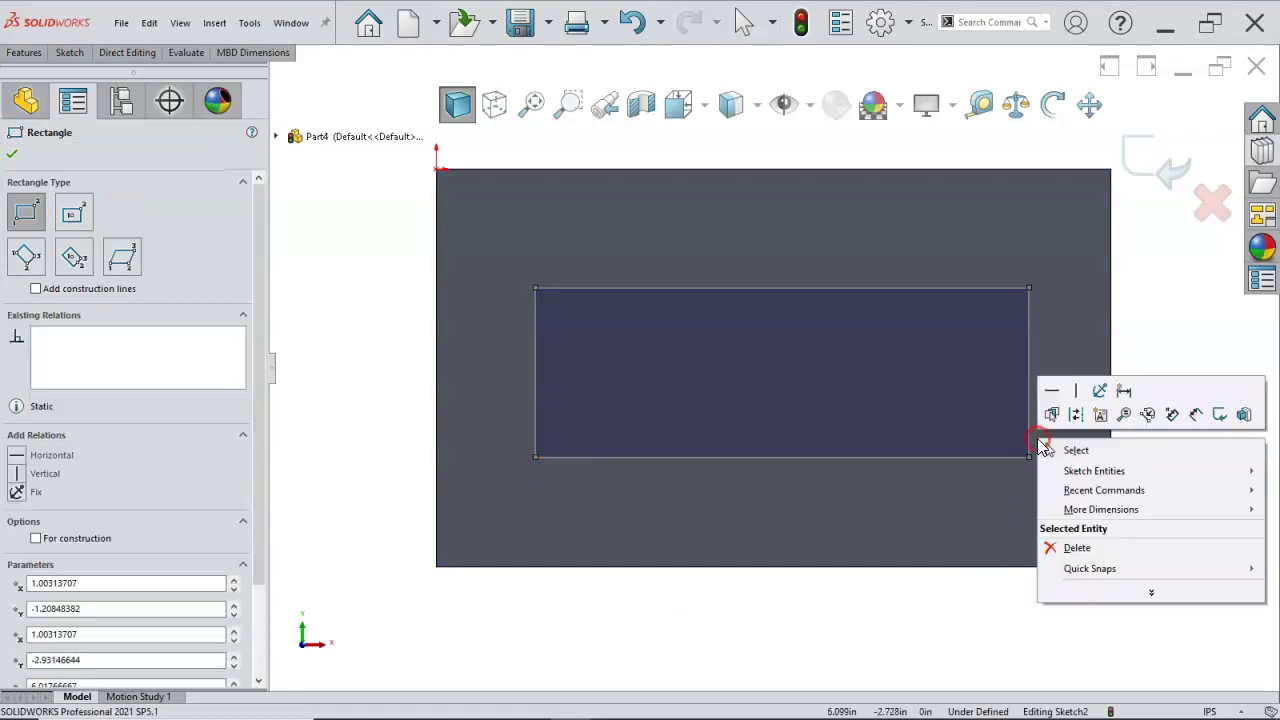
left_click(1092, 453)
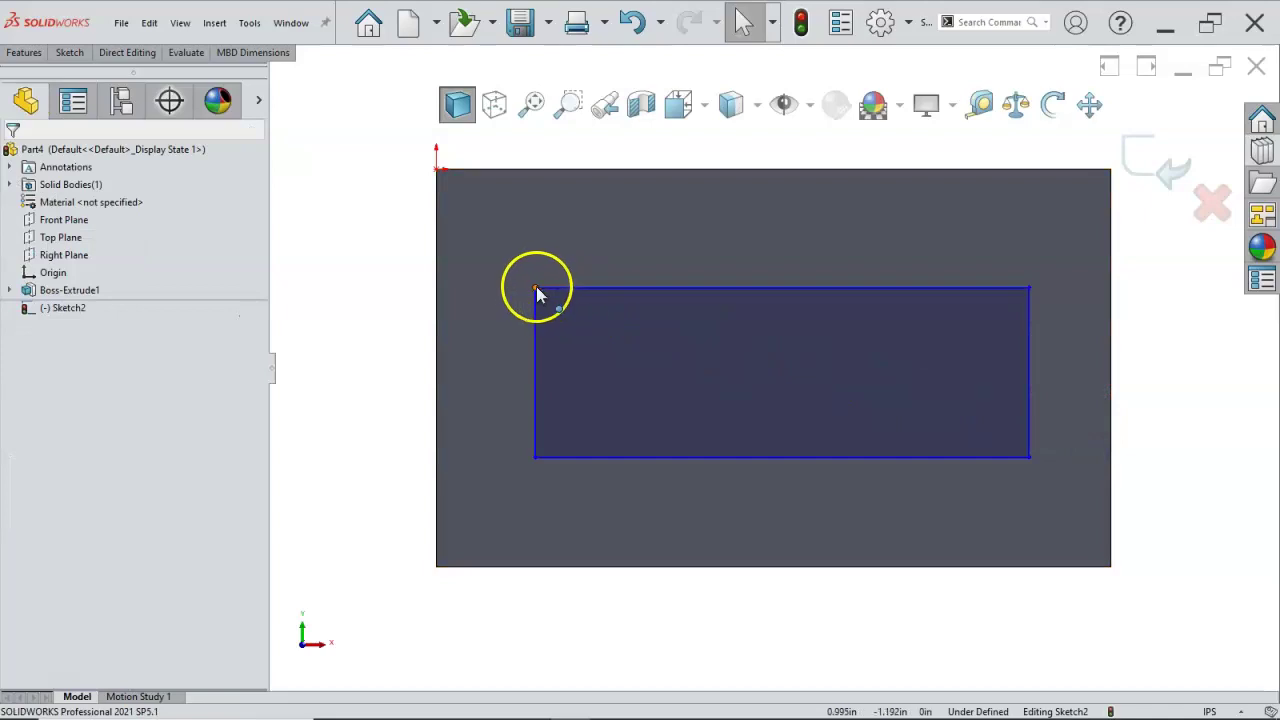
left_click_drag(535, 293, 529, 238)
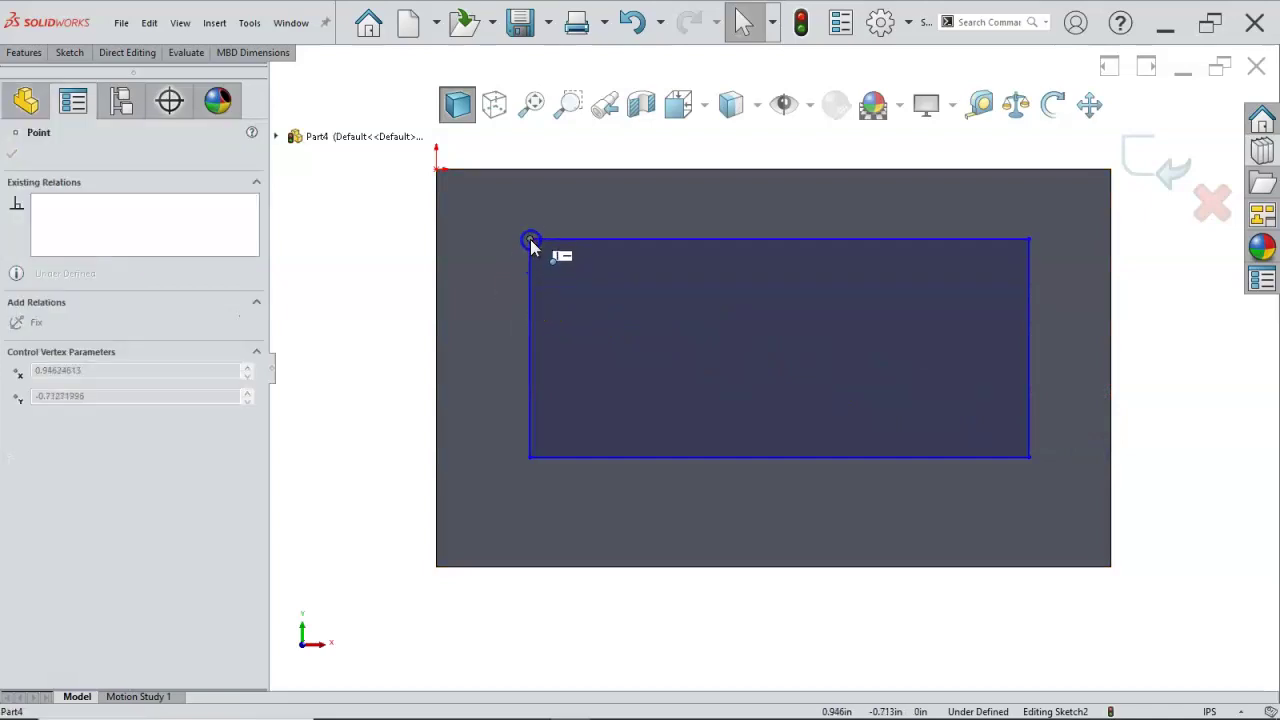
Move the sketched rectangle's lower-left corner to about (0.914, -3.362) in, and cut the rectangle into the block with a blind depth of 0.25 in
left_click(526, 456)
left_click_drag(527, 457, 527, 500)
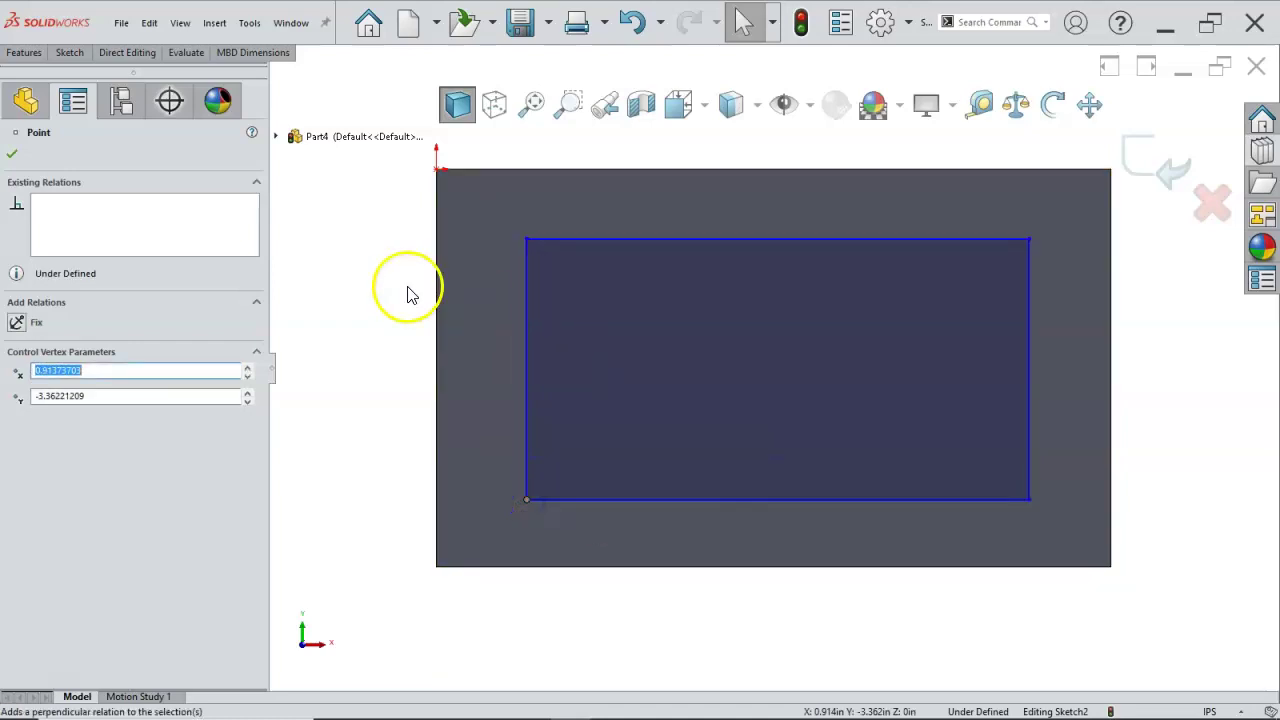
left_click(25, 52)
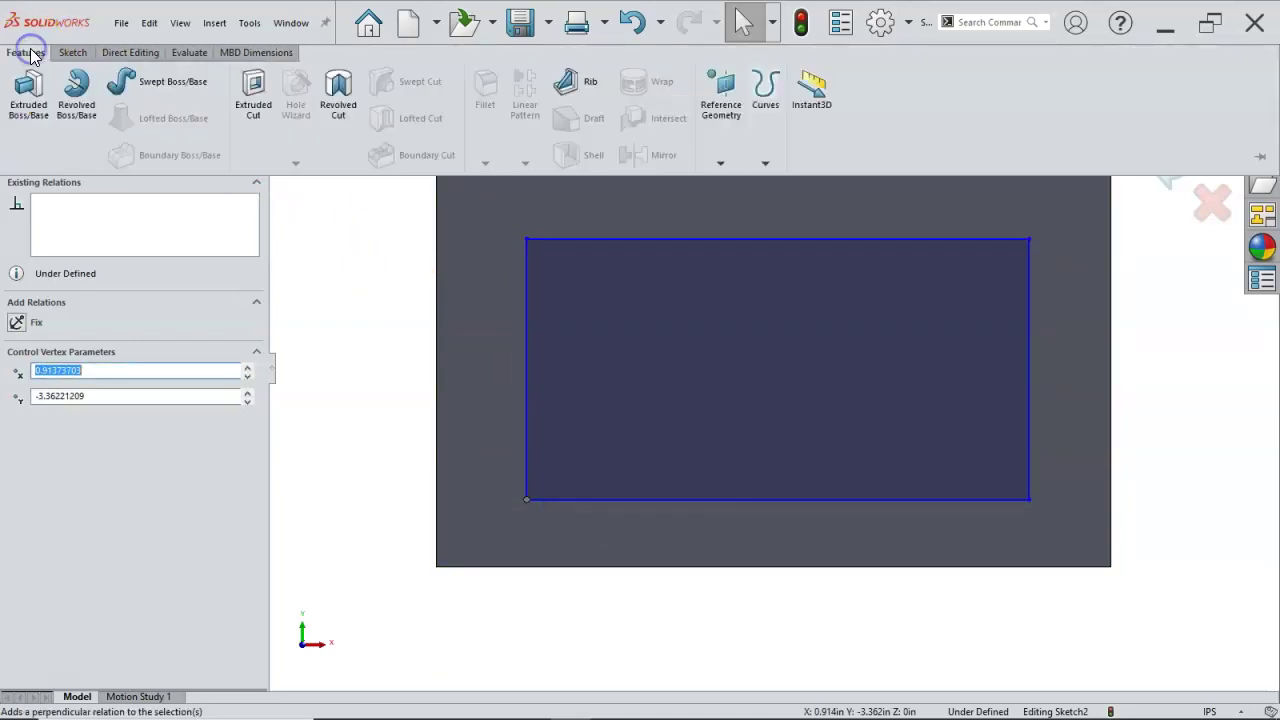
left_click(253, 92)
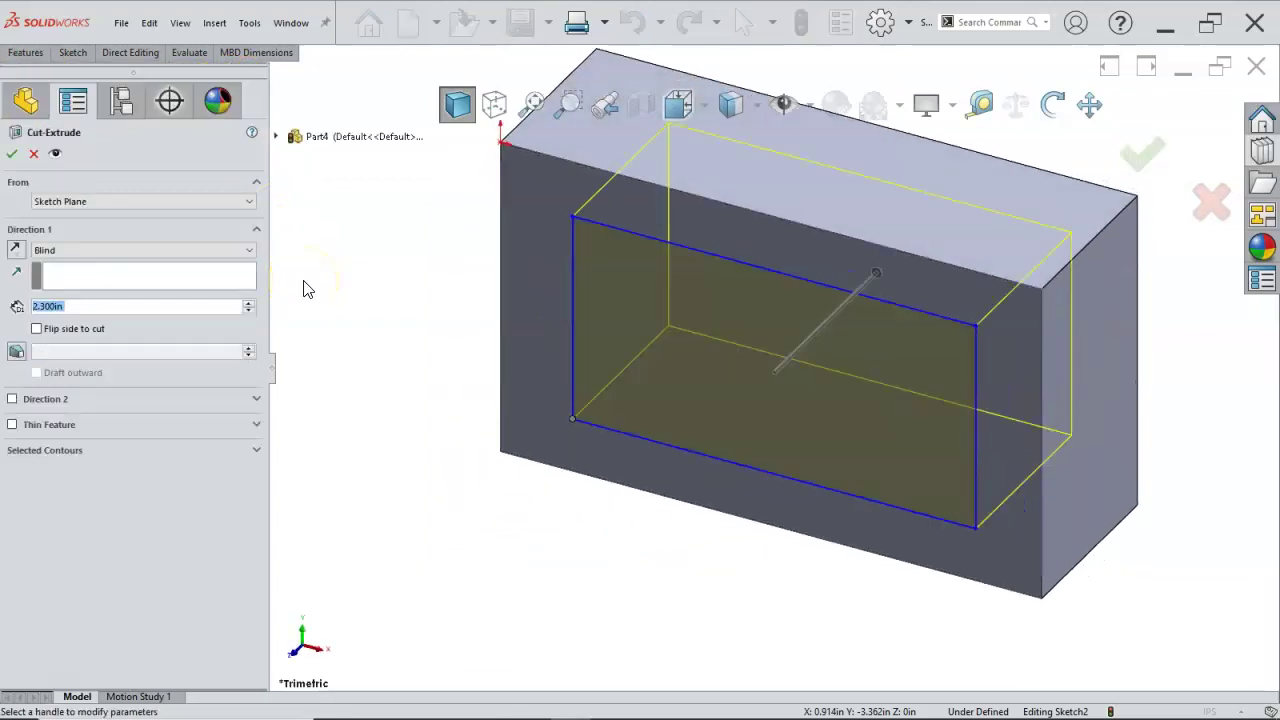
type(".25")
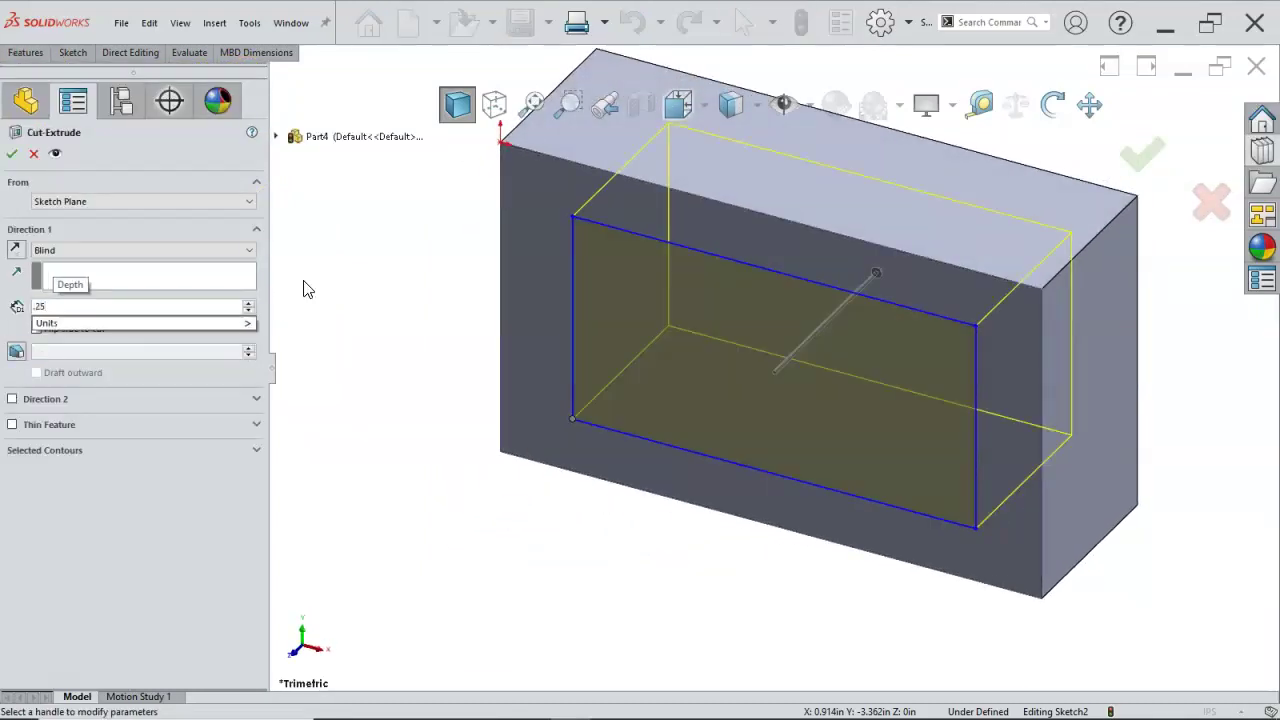
left_click(305, 285)
left_click(13, 155)
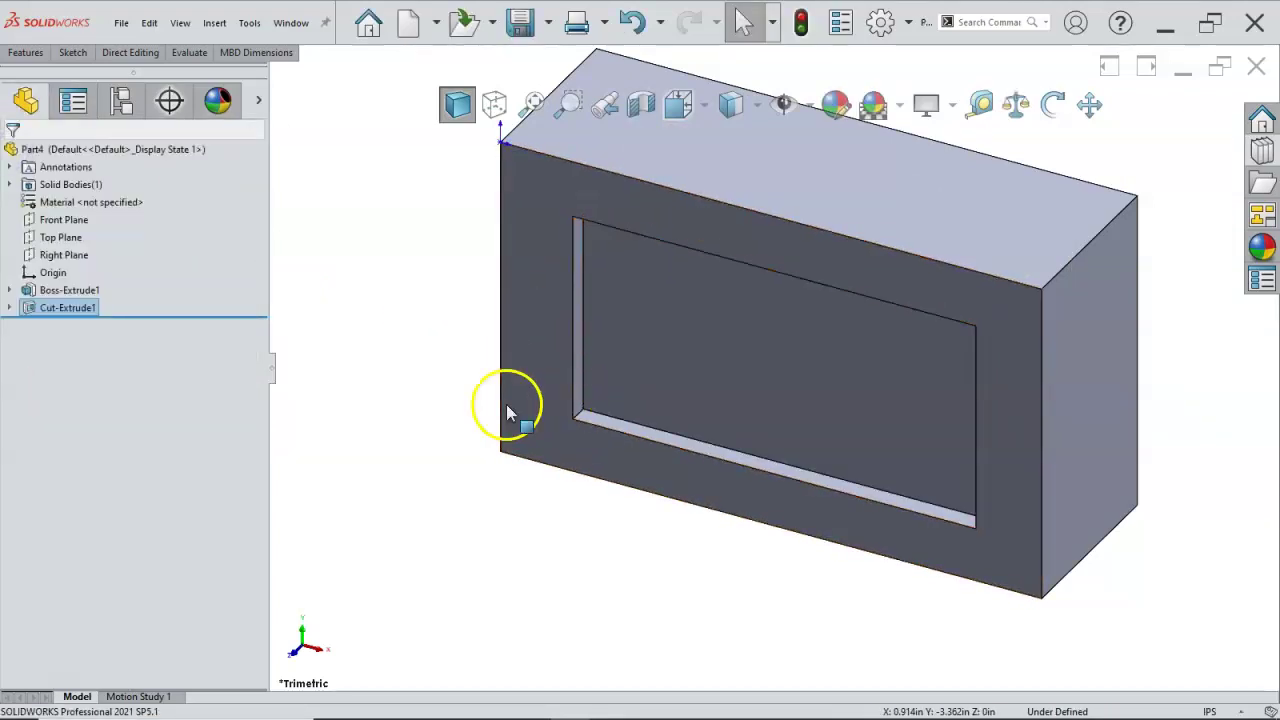
Place the corner library feature on the block's front face near the pocket's upper-left corner, and open its sketch for editing
key("ctrl+1")
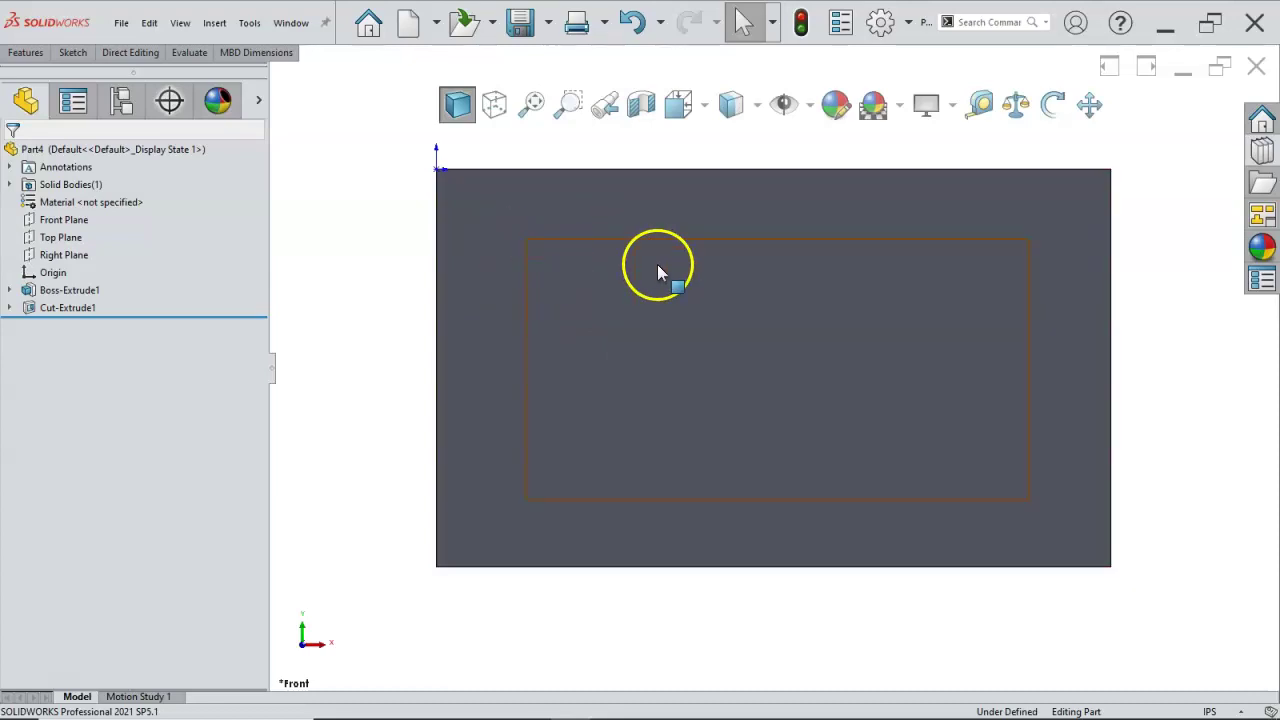
left_click(1262, 152)
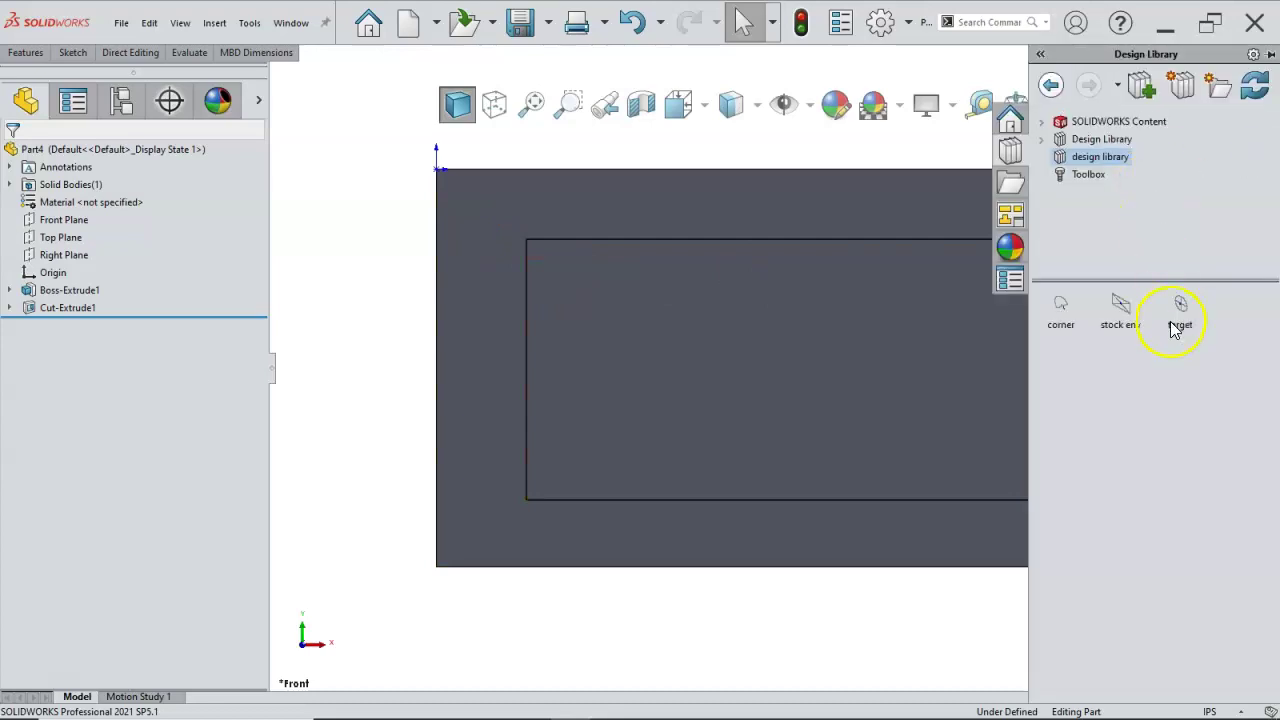
left_click_drag(1057, 318, 519, 233)
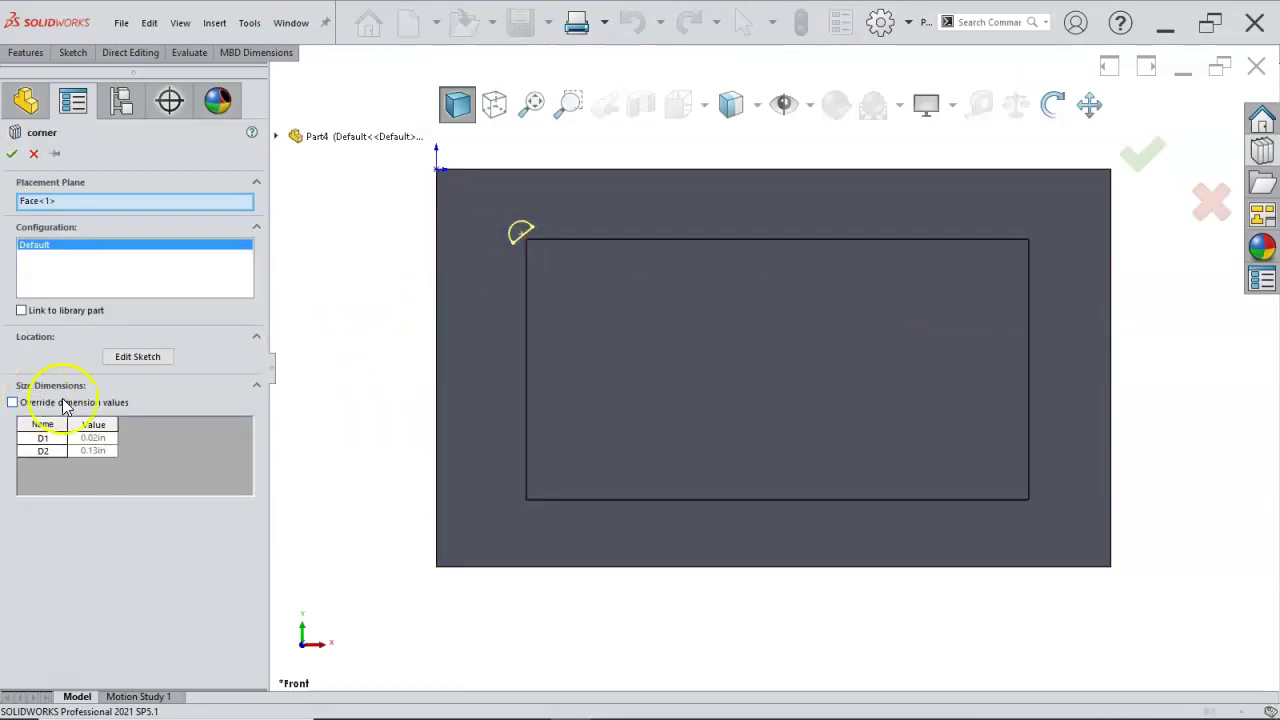
left_click(137, 357)
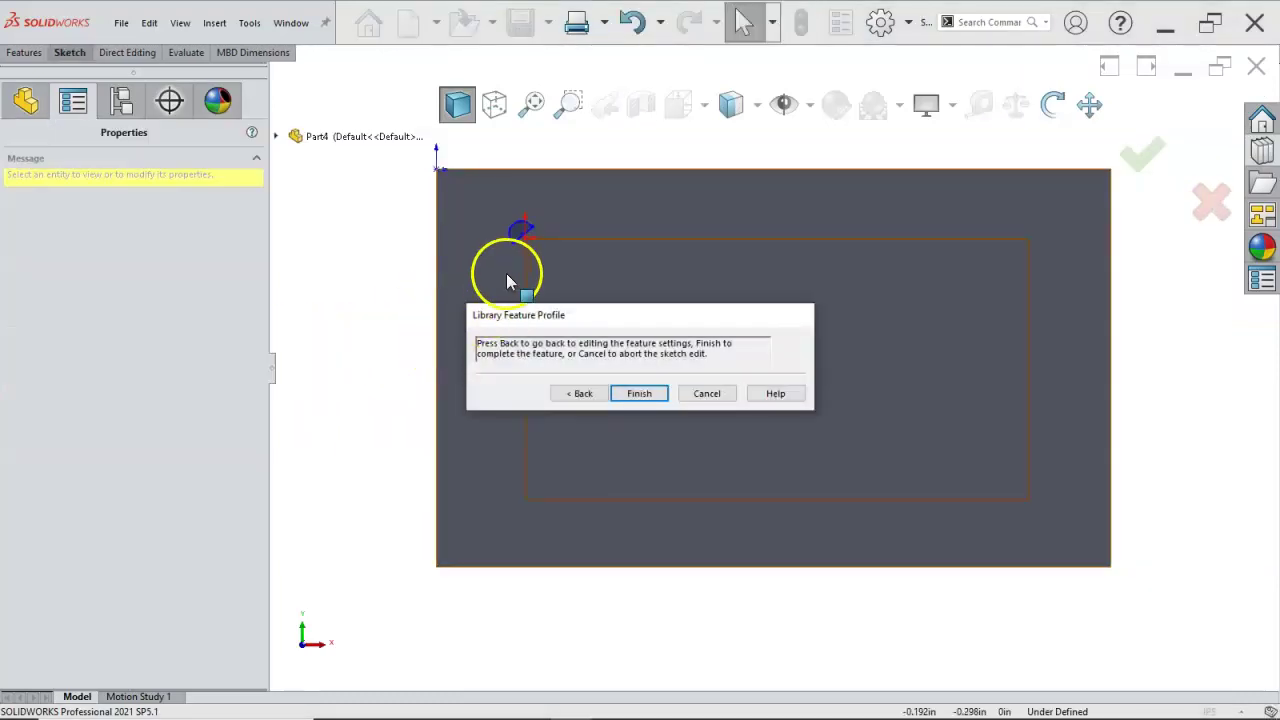
Attach the two endpoints of the corner profile's straight line to the pocket's upper and left edges
left_click_drag(542, 315, 966, 570)
mouse_move(580, 251)
left_mouse_down()
mouse_move(606, 251)
mouse_move(623, 229)
mouse_move(674, 266)
left_mouse_up()
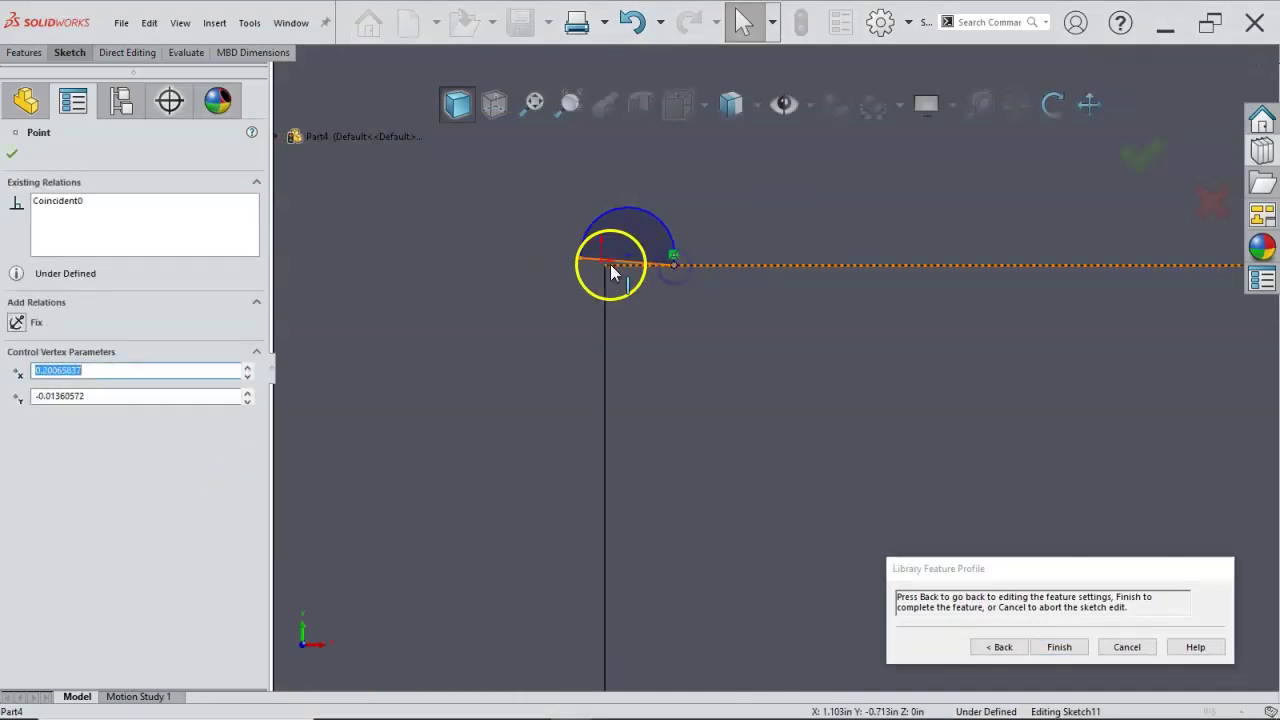
left_click_drag(584, 264, 607, 338)
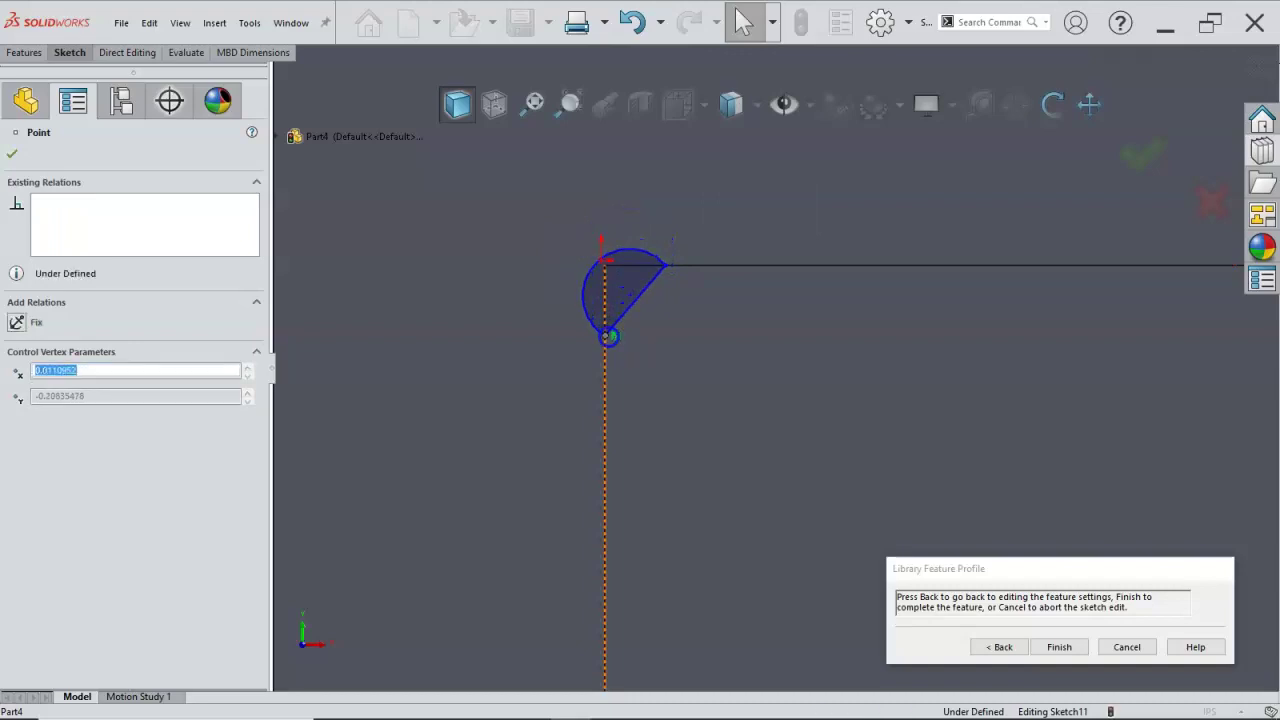
Dimension the angle between the profile's straight line and the pocket's upper edge as 45 degrees
right_click(657, 337)
left_click(745, 311)
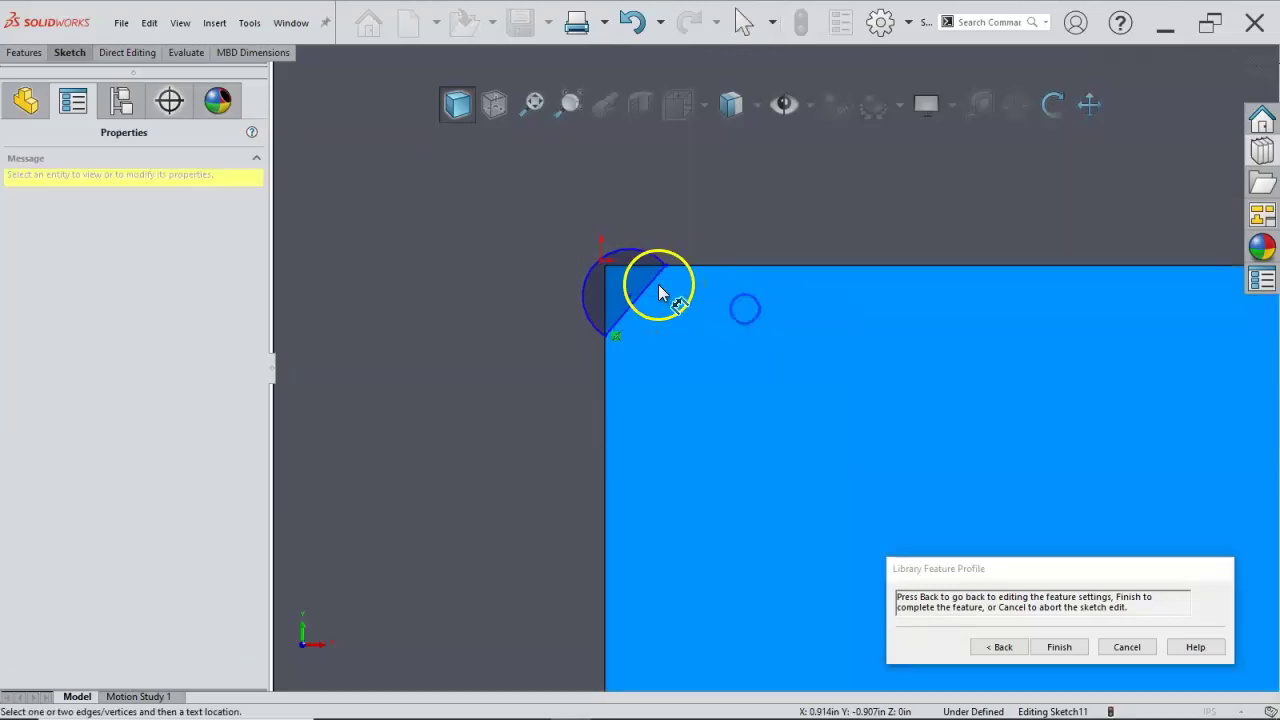
left_click(660, 283)
left_click(716, 268)
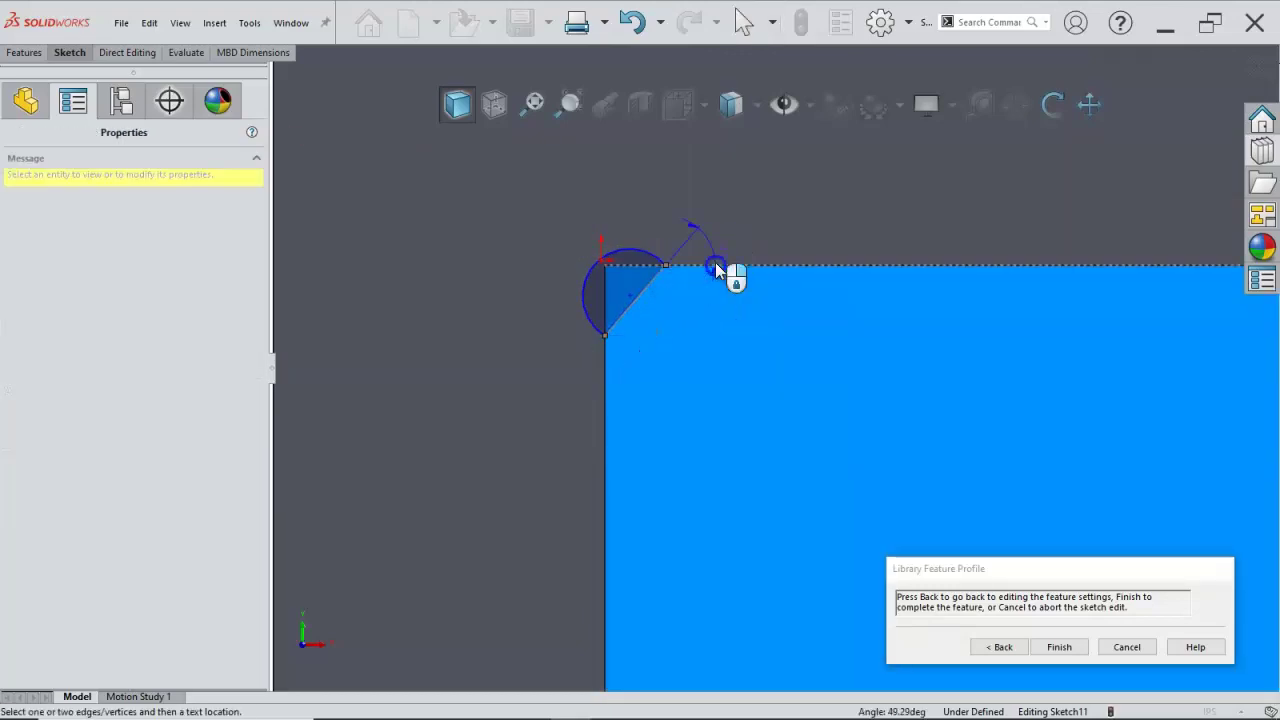
left_click(775, 228)
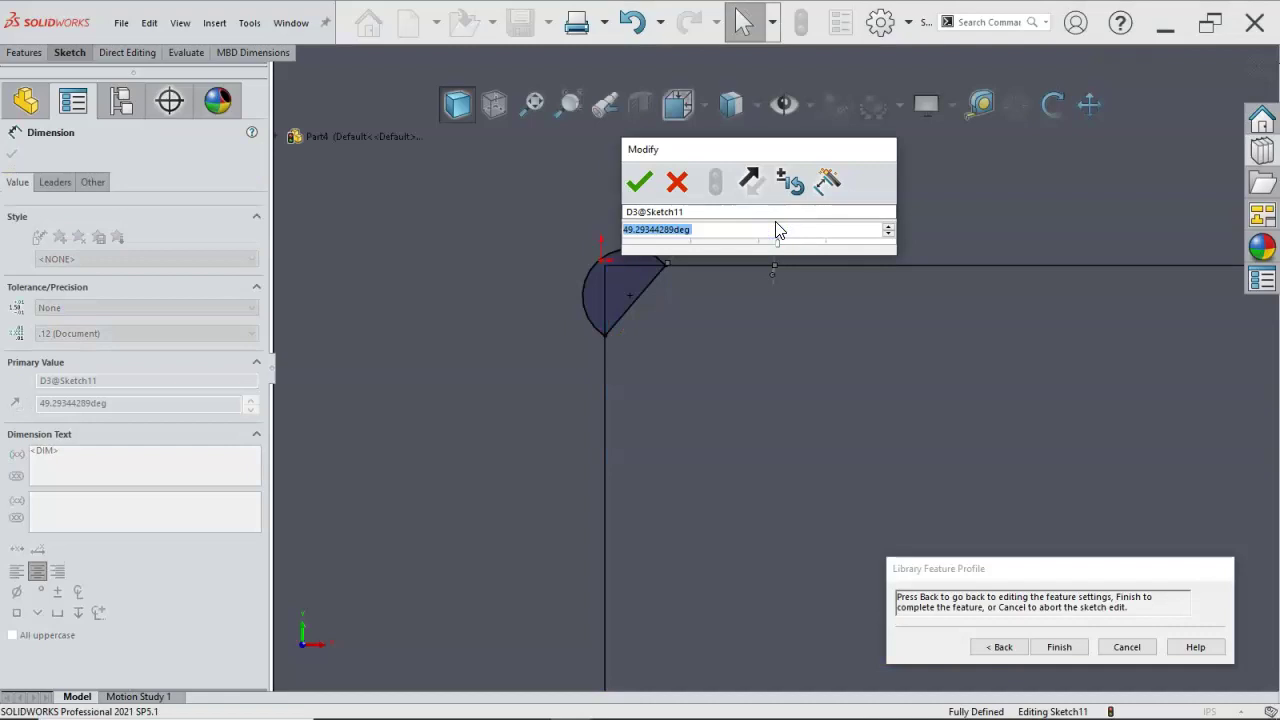
type("45")
key("Return")
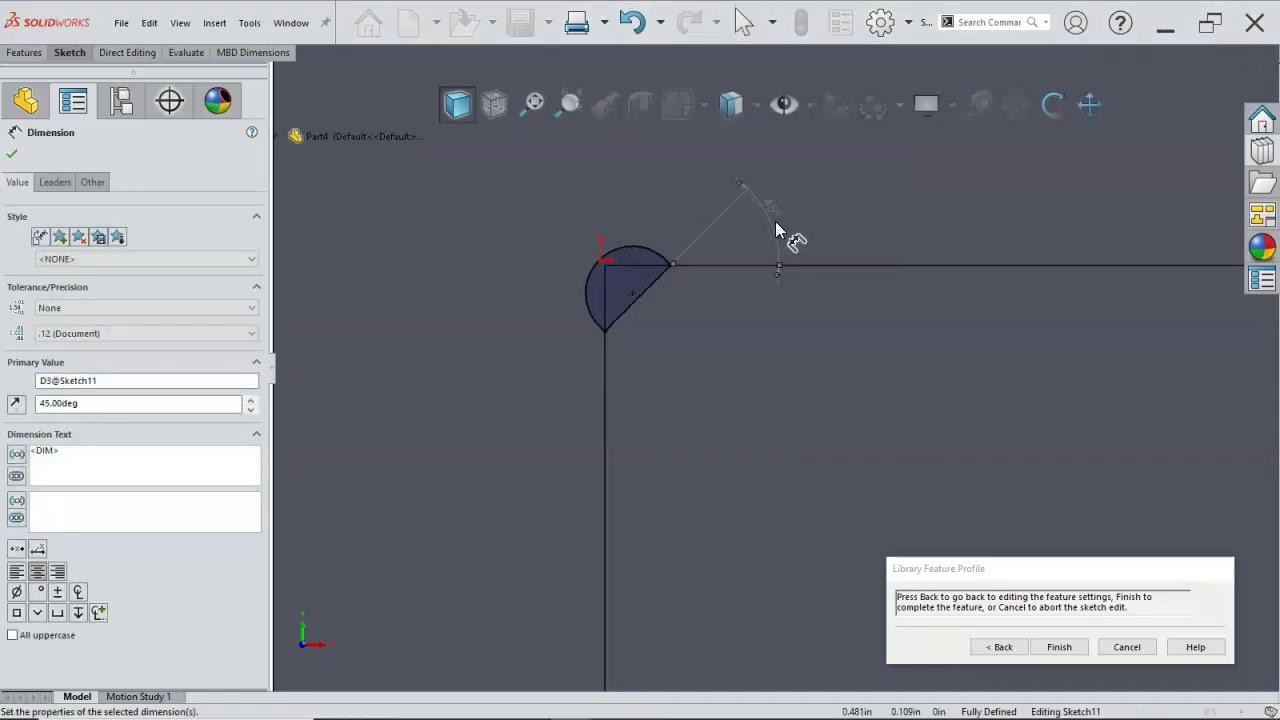
right_click(745, 291)
left_click(777, 343)
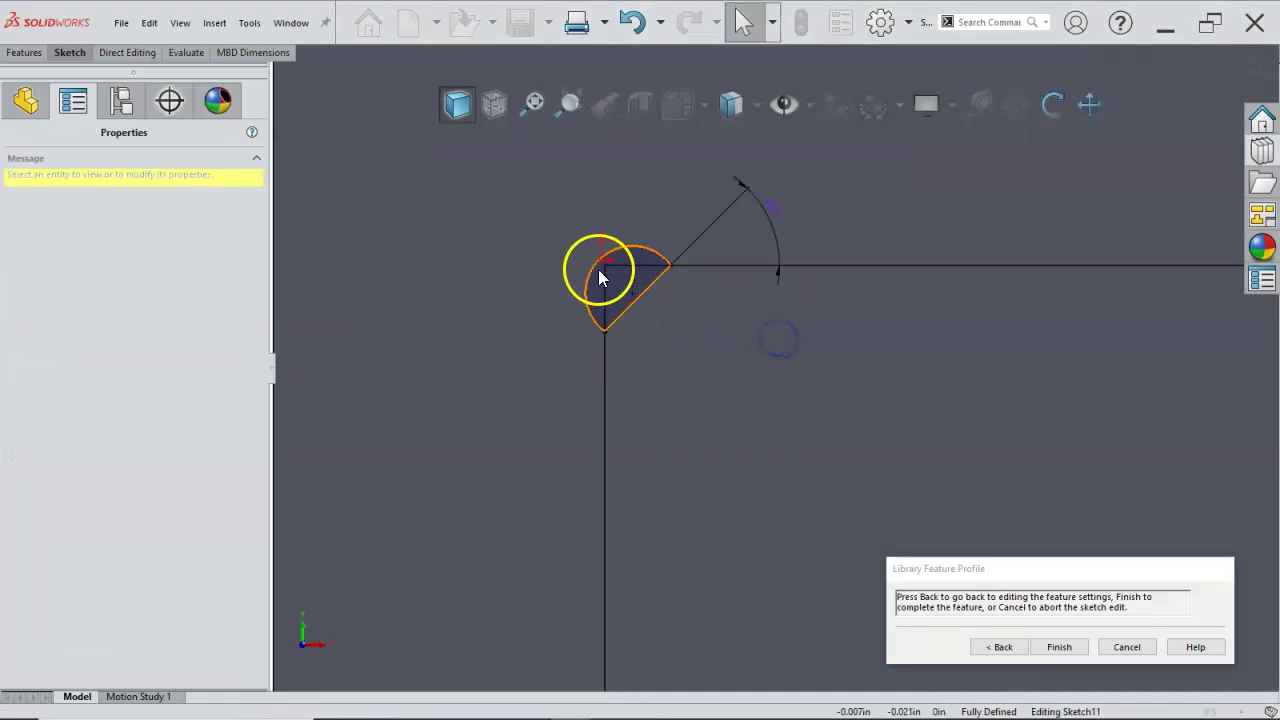
Try to sketch a circle with a radius of about 0.199 in centered on the pocket's upper-right corner
scroll(686, 312, "up", 3)
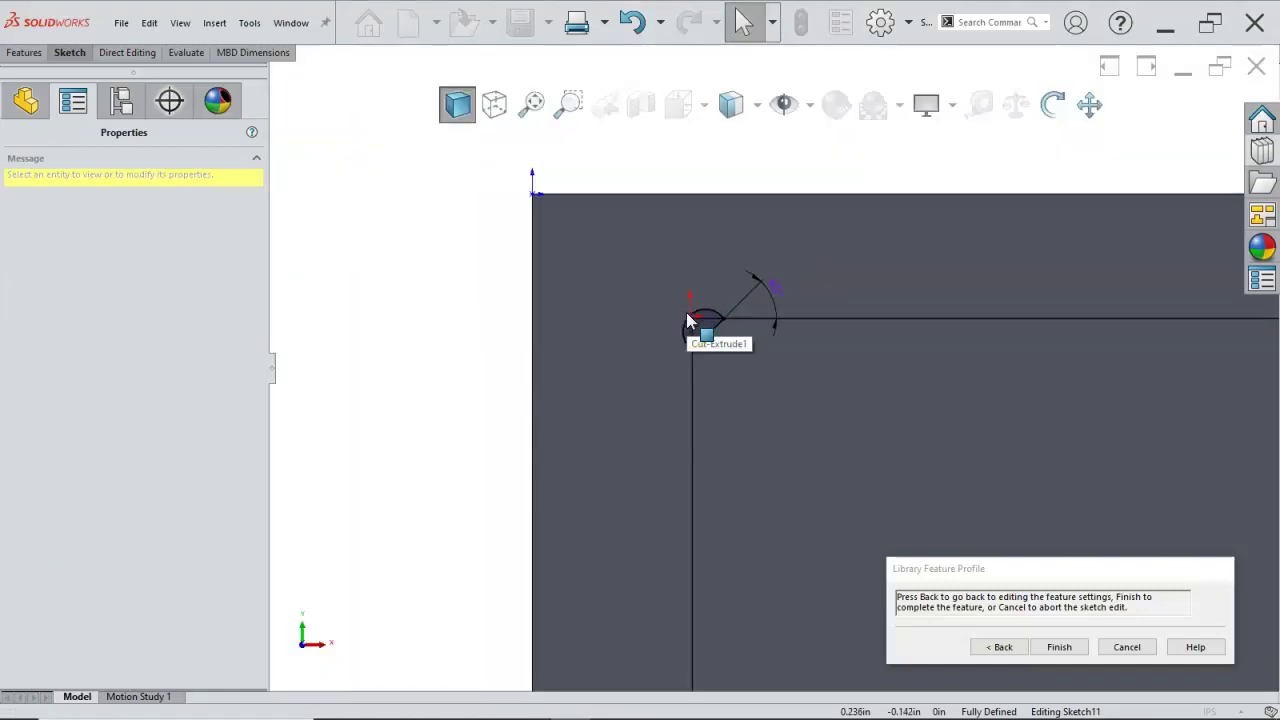
left_click(404, 250)
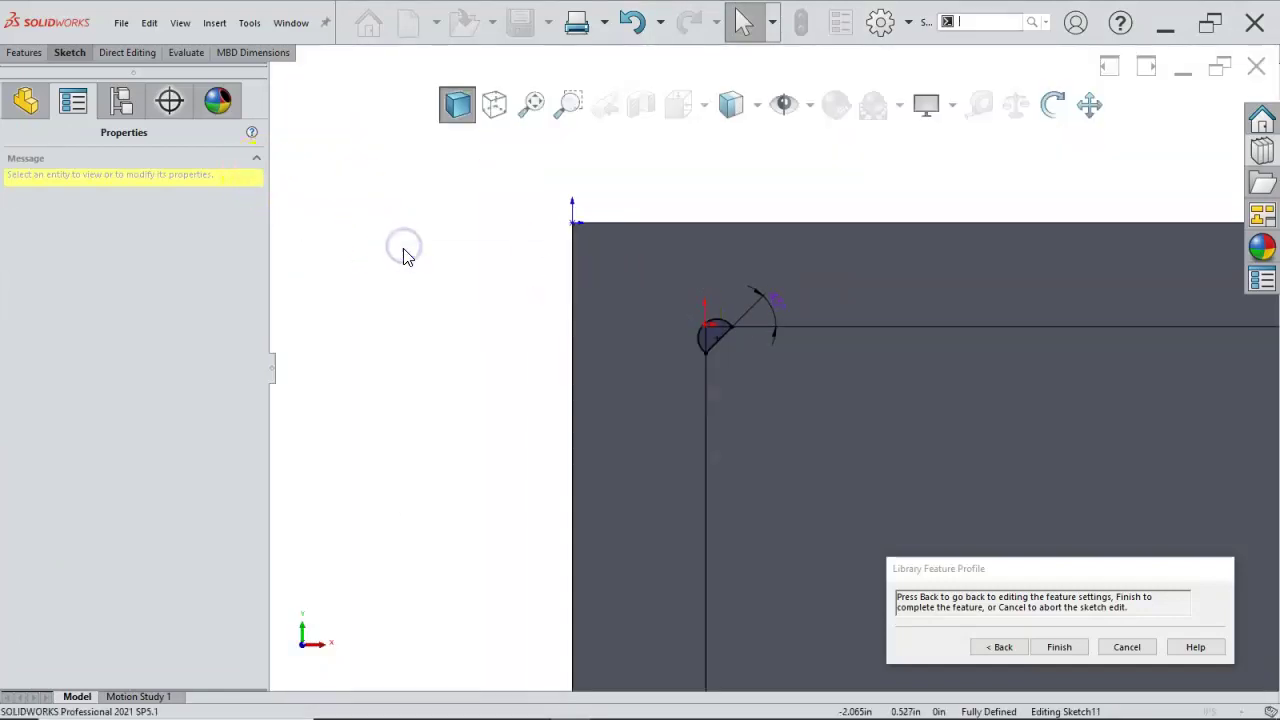
key("s")
left_click(427, 374)
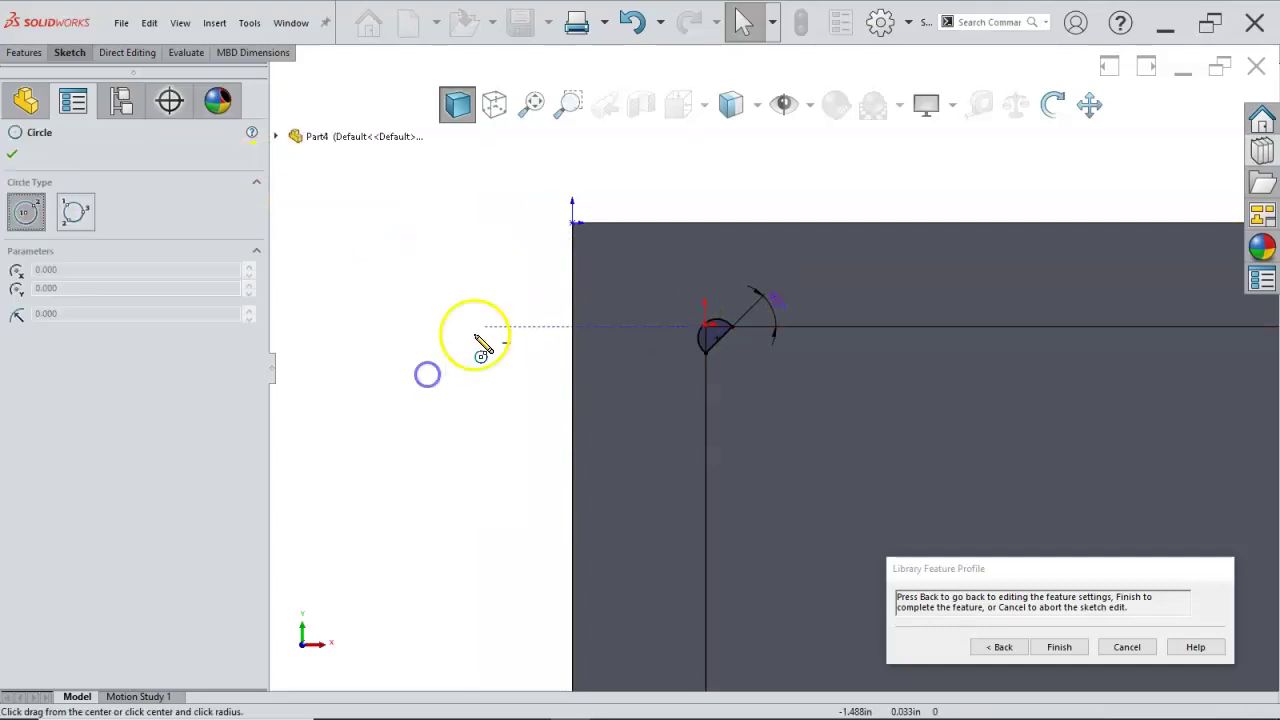
scroll(790, 358, "up", 4)
scroll(938, 378, "down", 3)
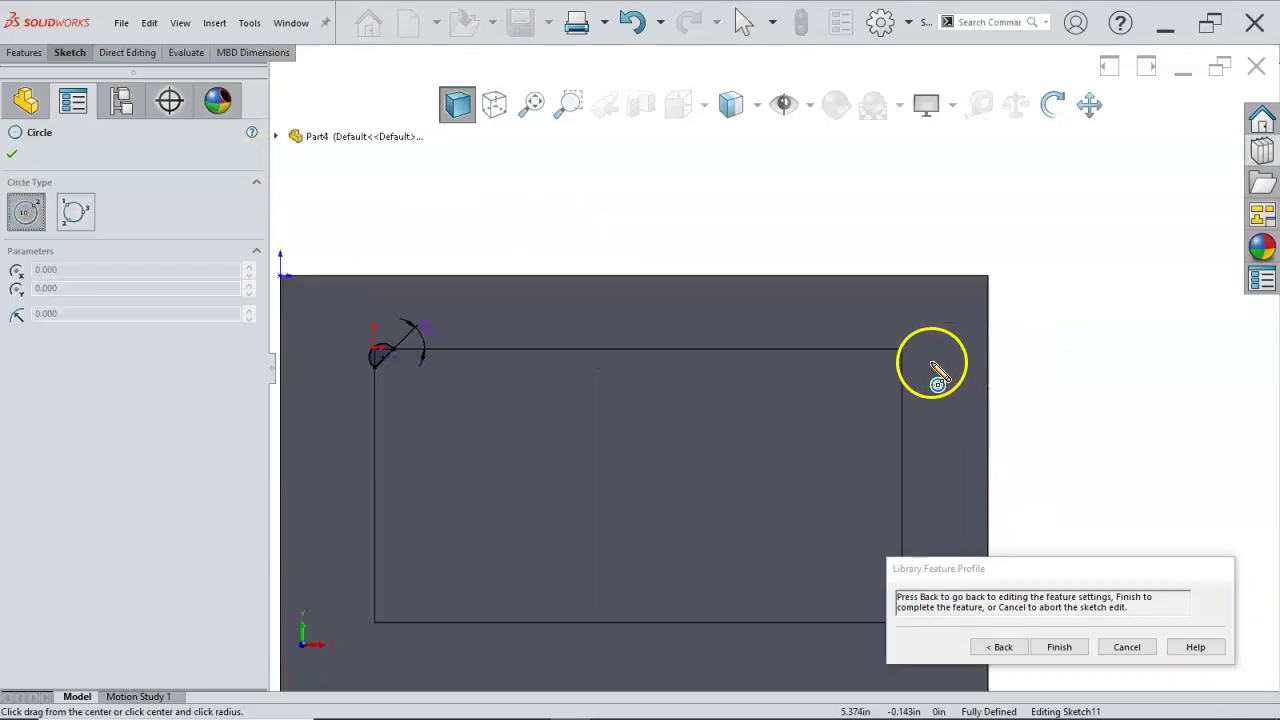
left_click(903, 352)
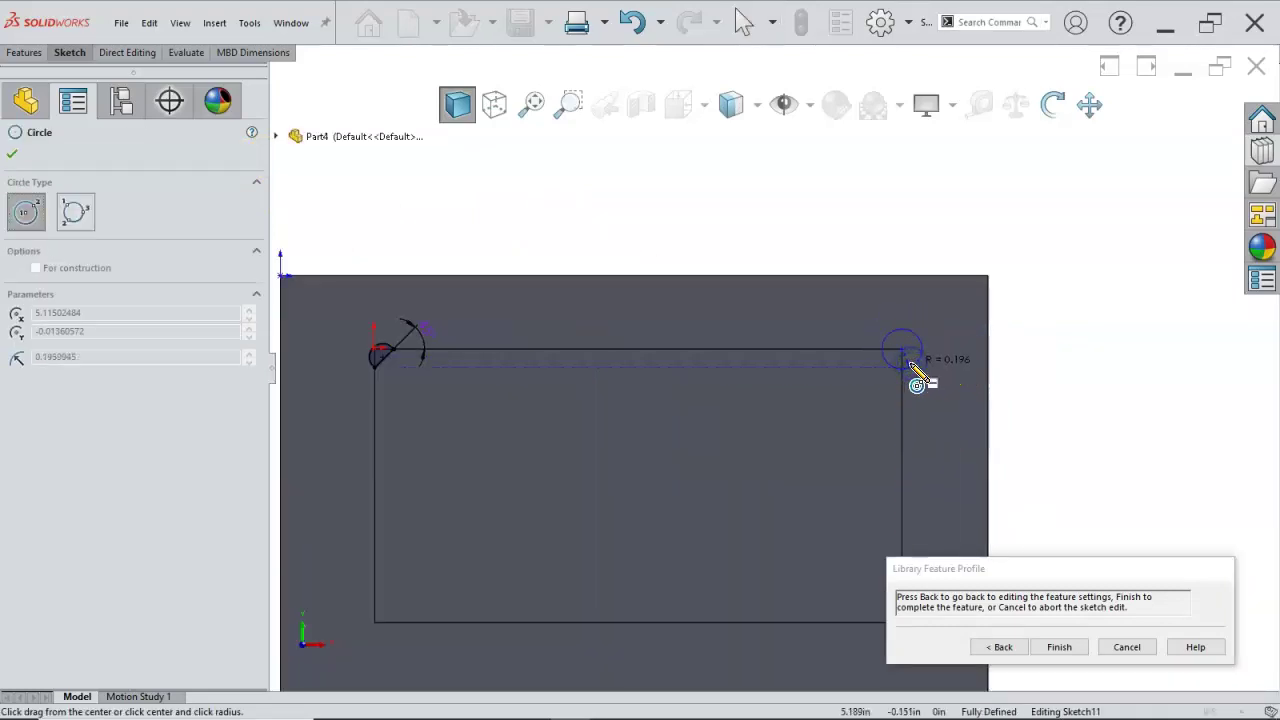
left_click(916, 380)
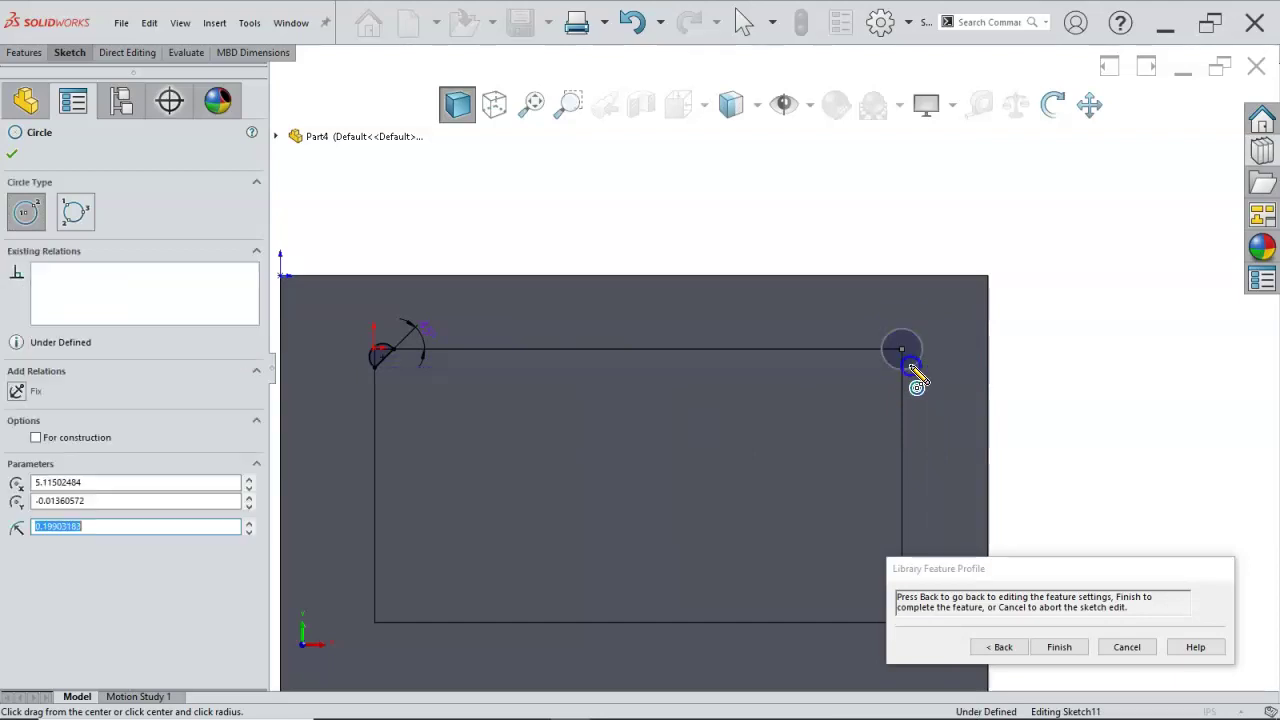
scroll(905, 385, "down", 4)
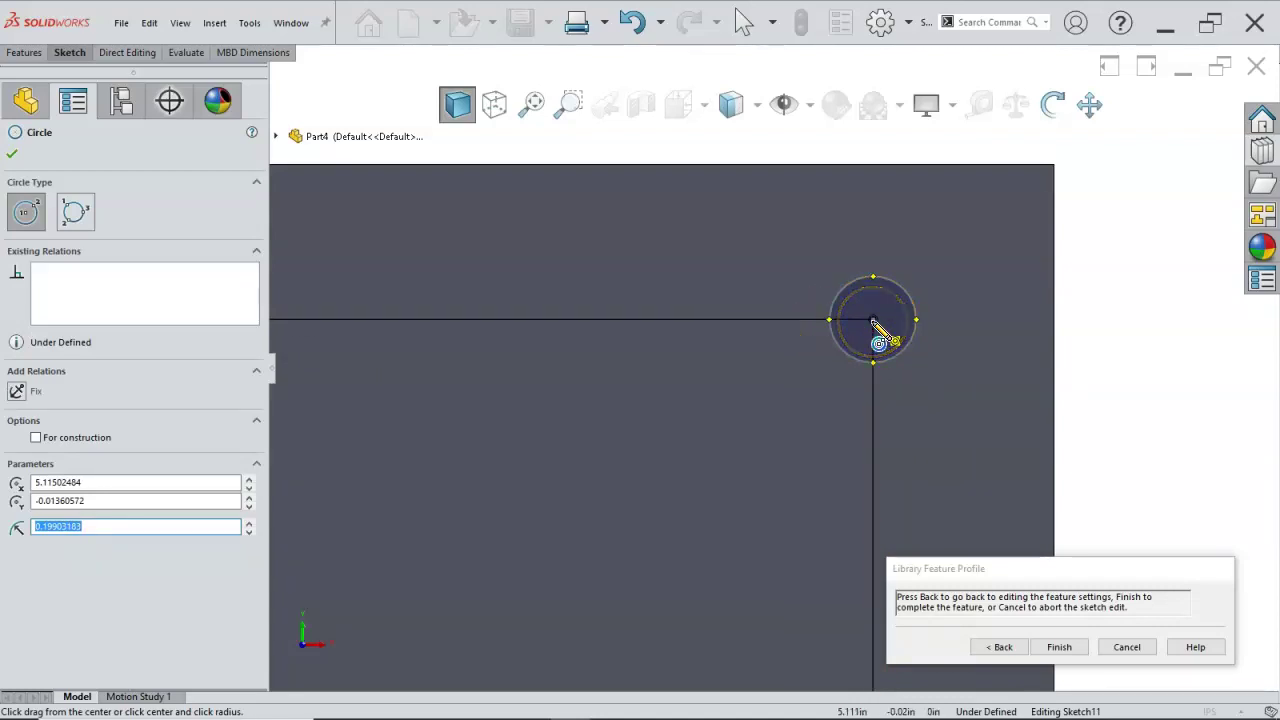
key("ctrl+z")
scroll(872, 321, "up", 4)
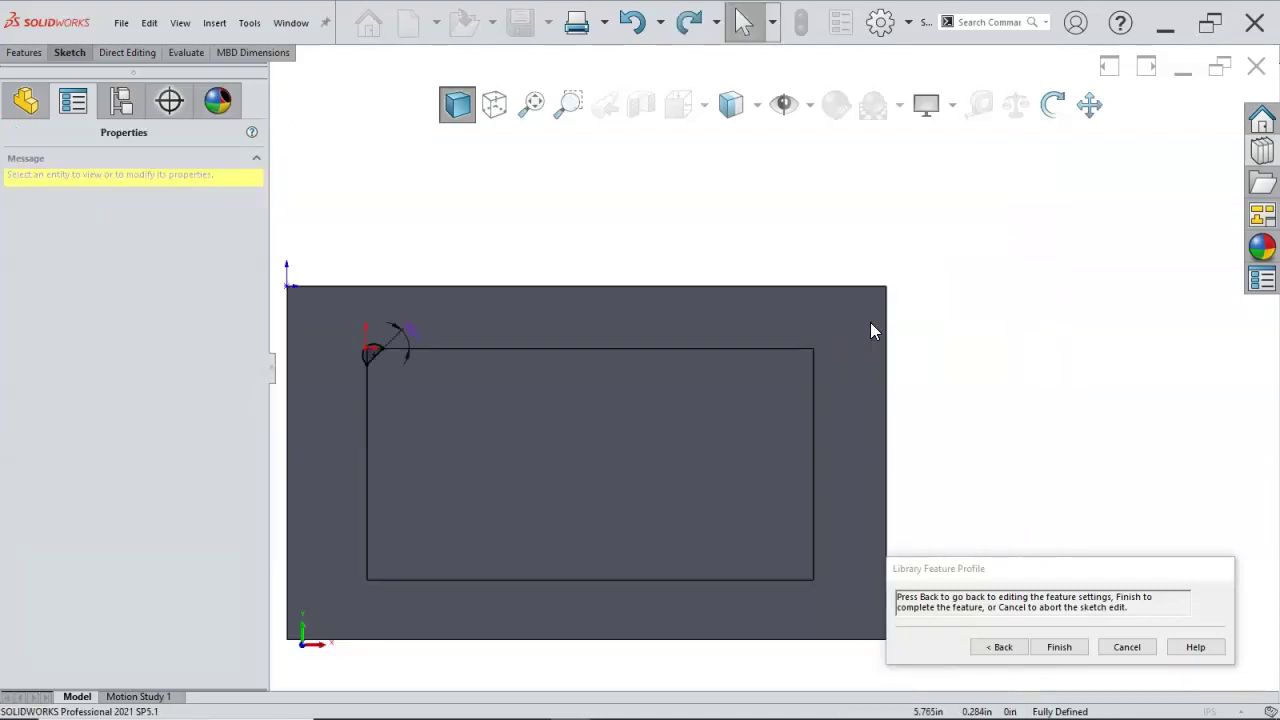
scroll(371, 367, "down", 2)
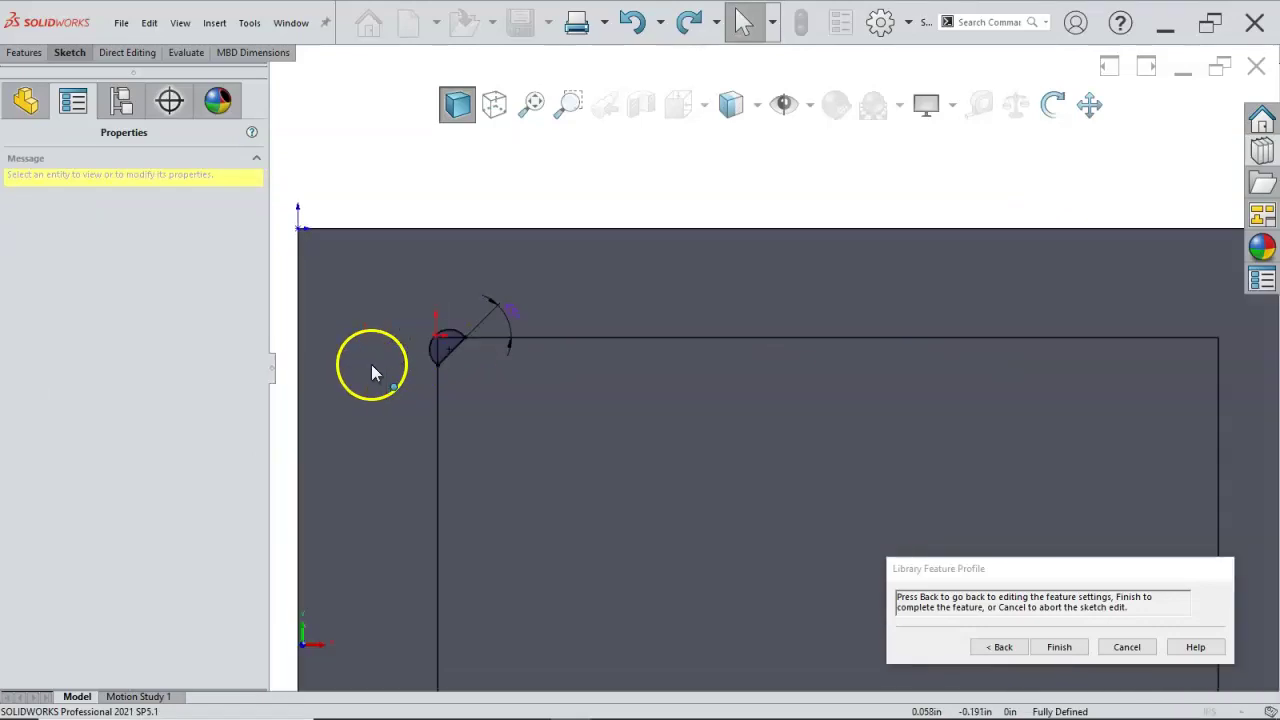
scroll(371, 364, "down", 2)
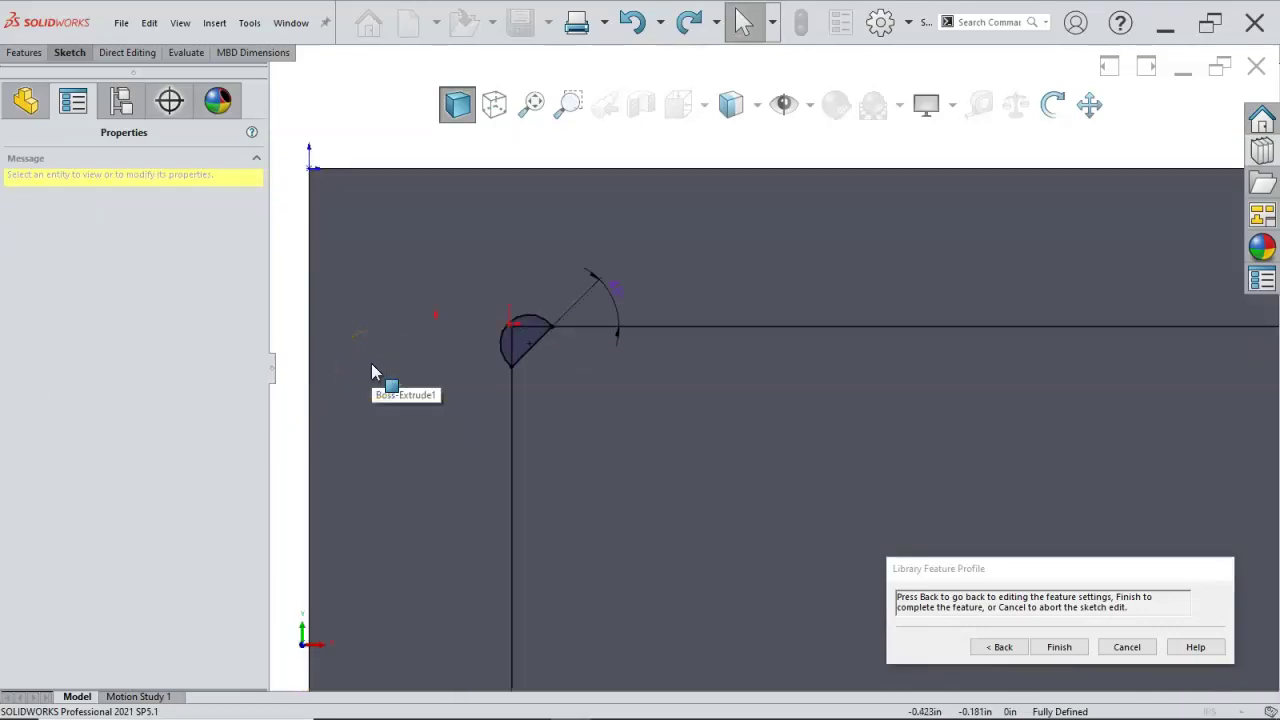
scroll(371, 363, "down", 2)
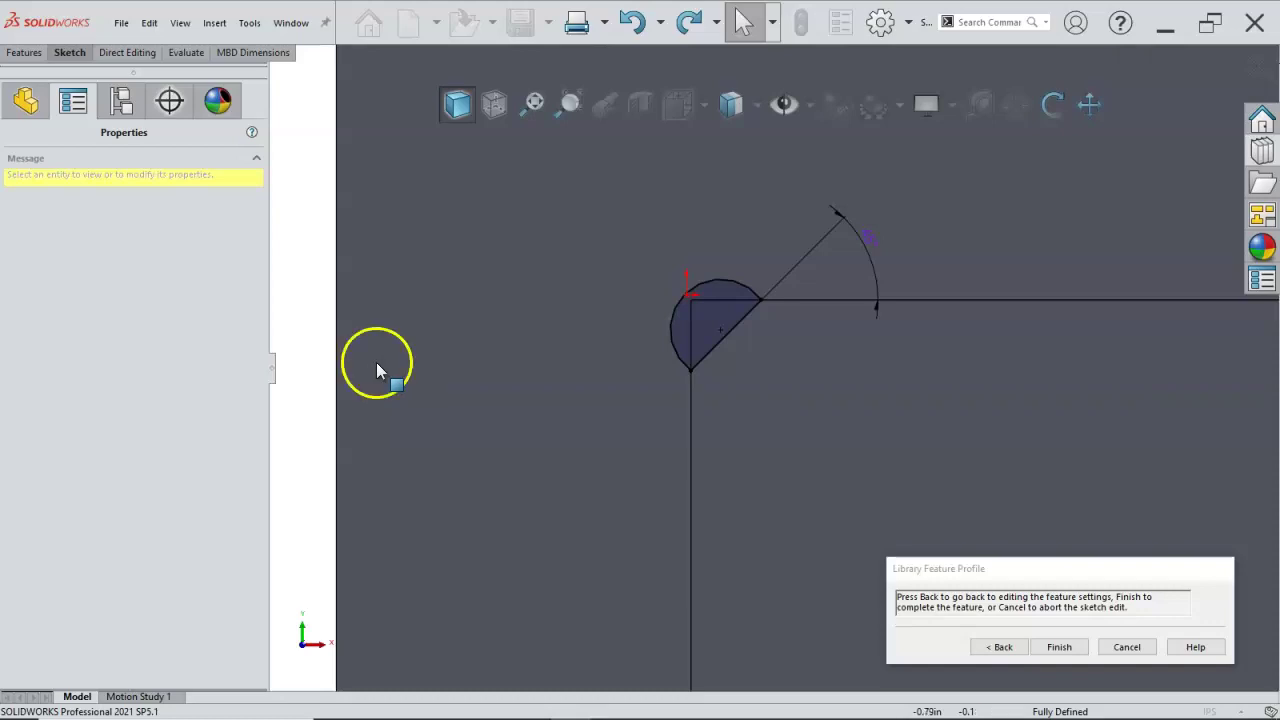
key("f")
scroll(886, 426, "down", 1)
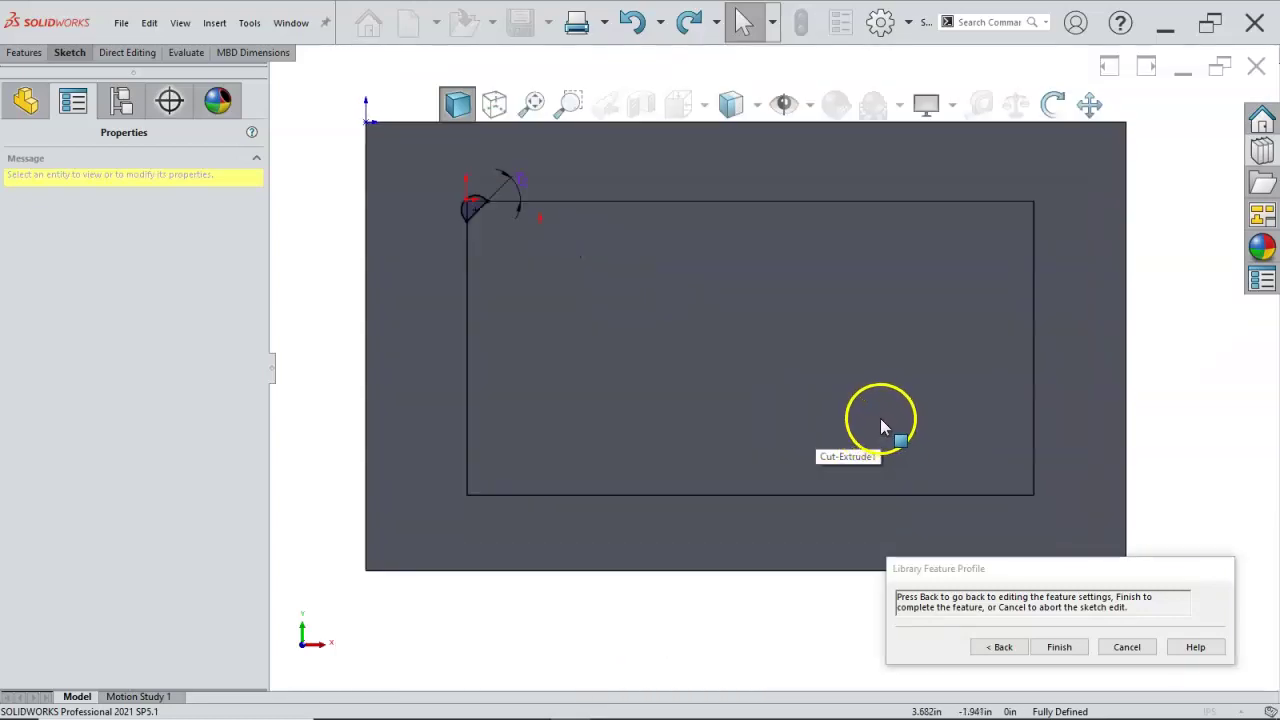
key("z")
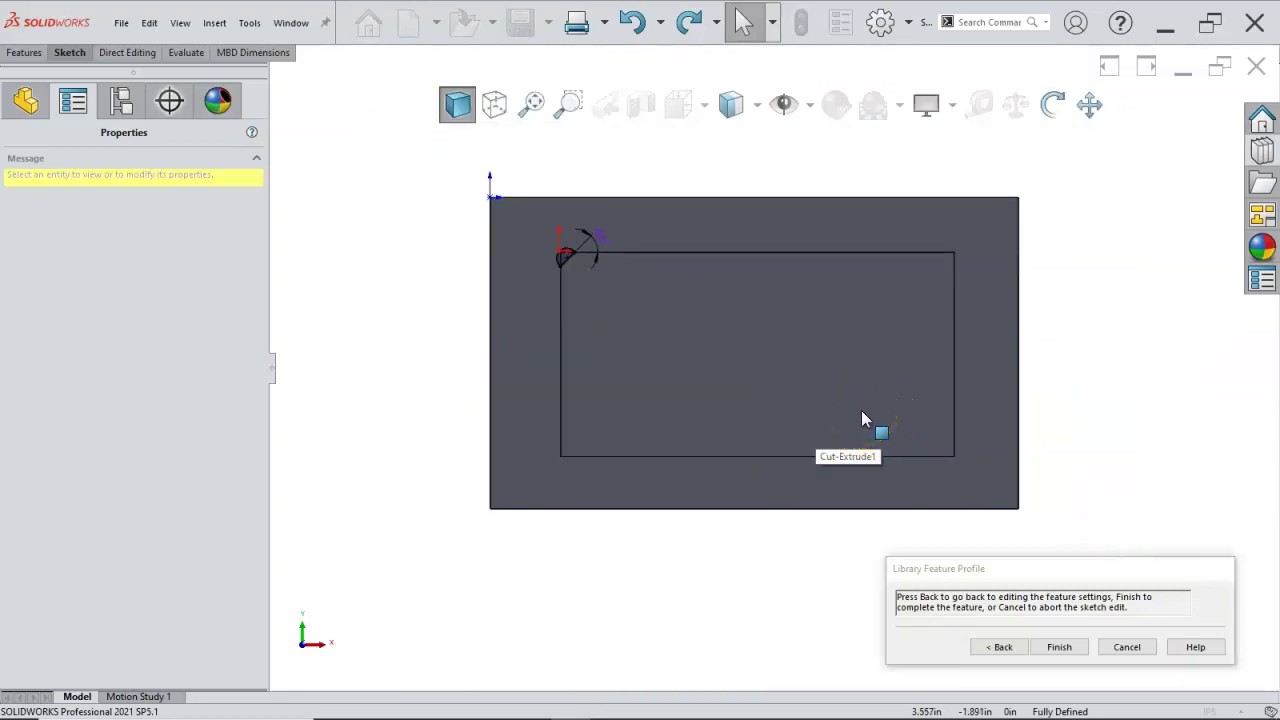
left_click(633, 322)
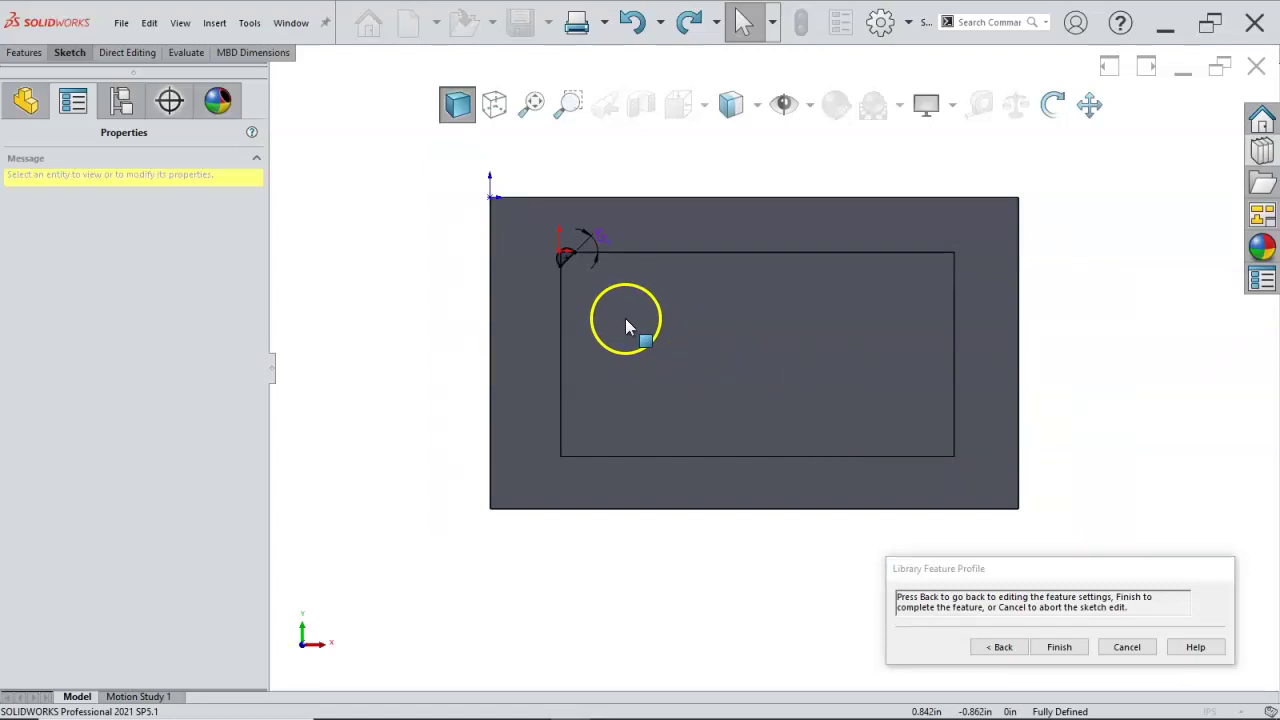
left_click(572, 258)
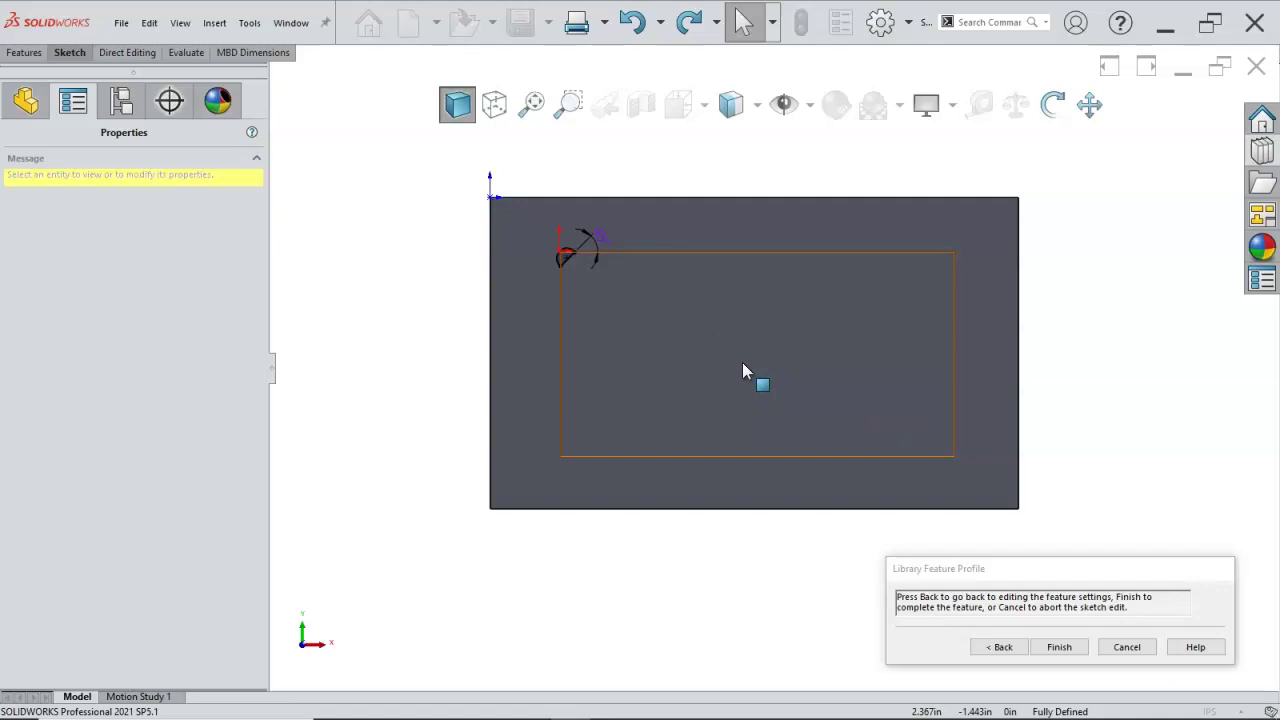
Sketch centerlines from the midpoint of the pocket's left edge to its center and up to the midpoint of its upper edge
key("s")
left_click(824, 430)
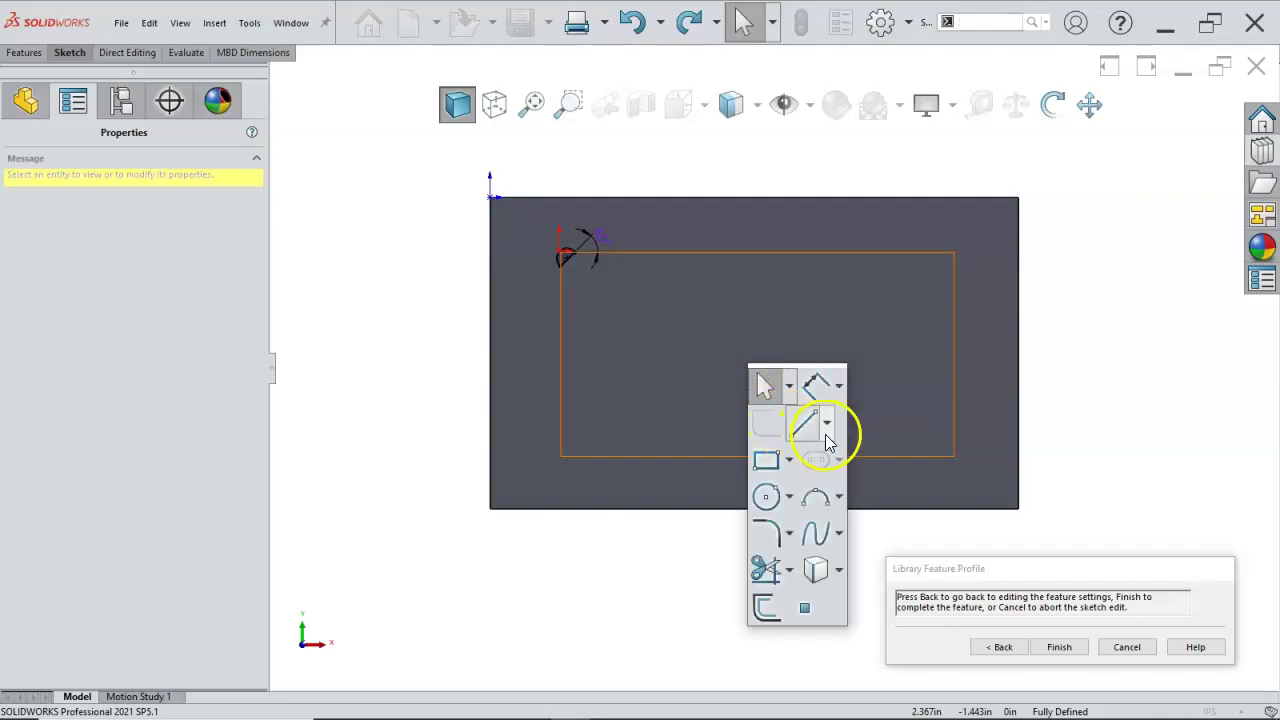
left_click(834, 472)
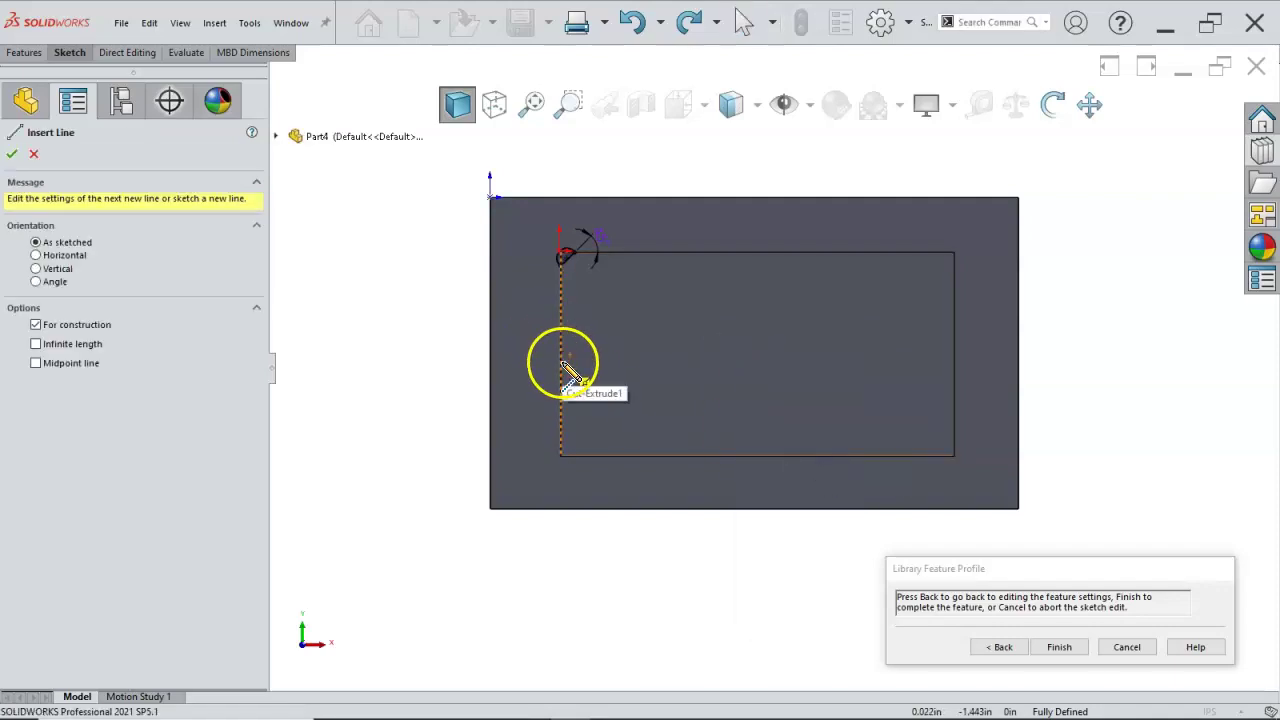
left_click(561, 355)
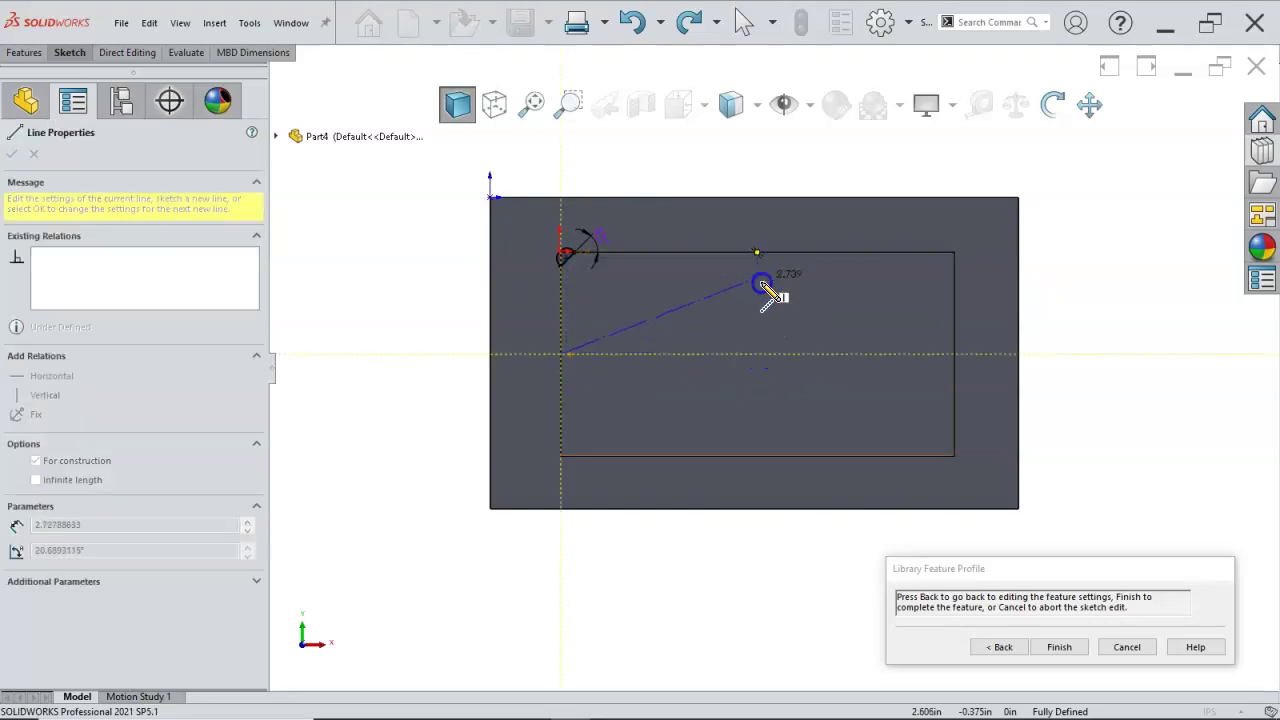
left_click(757, 355)
right_click(776, 278)
left_click(820, 286)
Mirror the upper-left corner profile about the vertical centerline onto the pocket's upper-right corner
left_click_drag(622, 226, 538, 276)
left_click(758, 298, "ctrl")
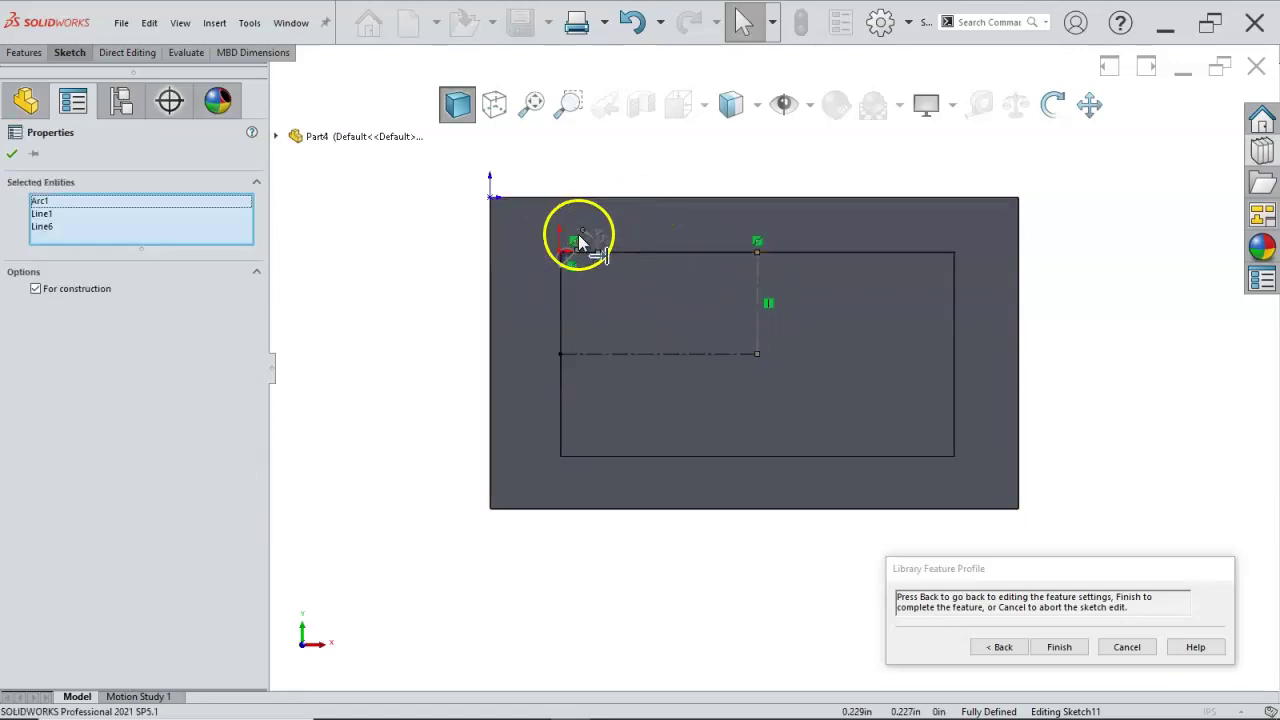
key("s")
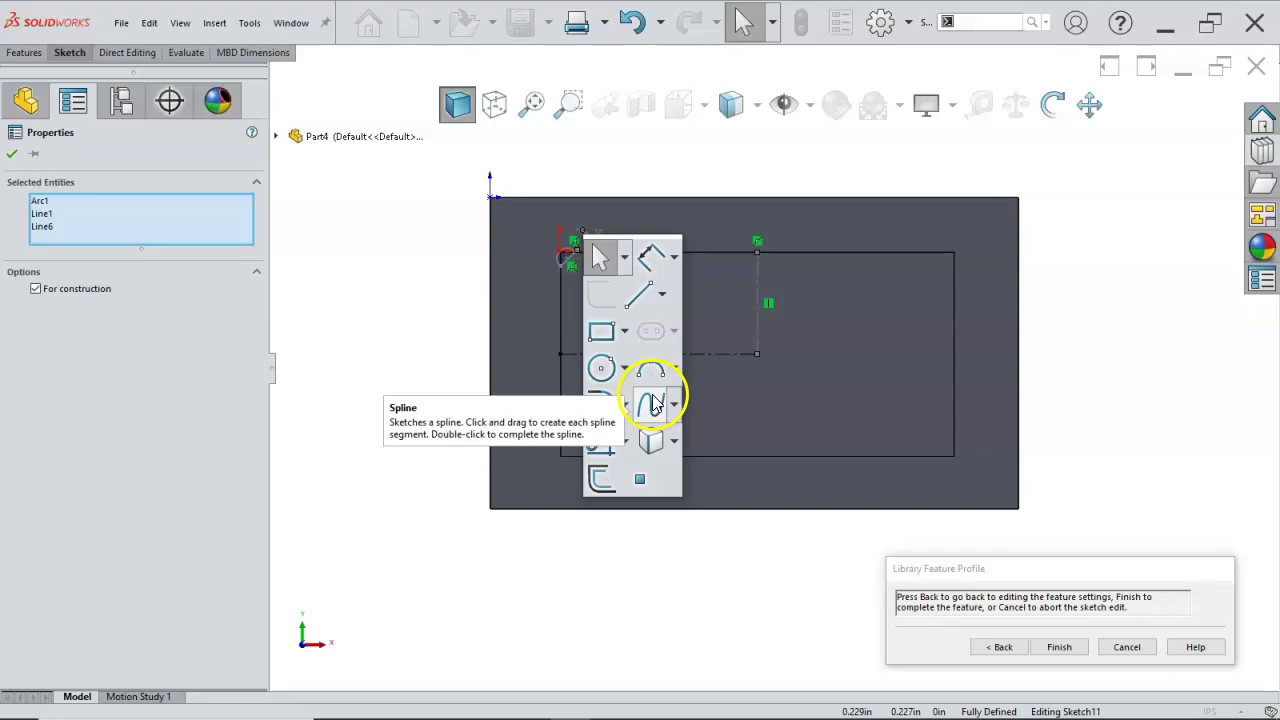
left_click(677, 441)
left_click(675, 441)
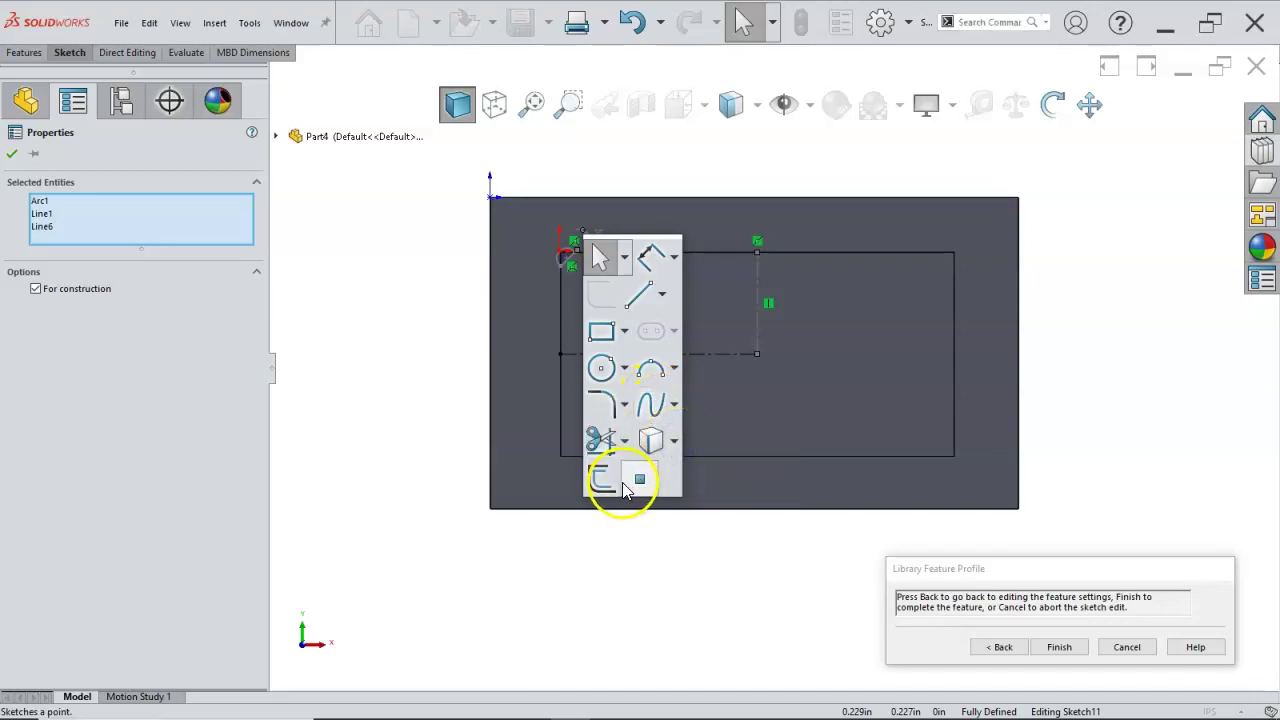
right_click(443, 322)
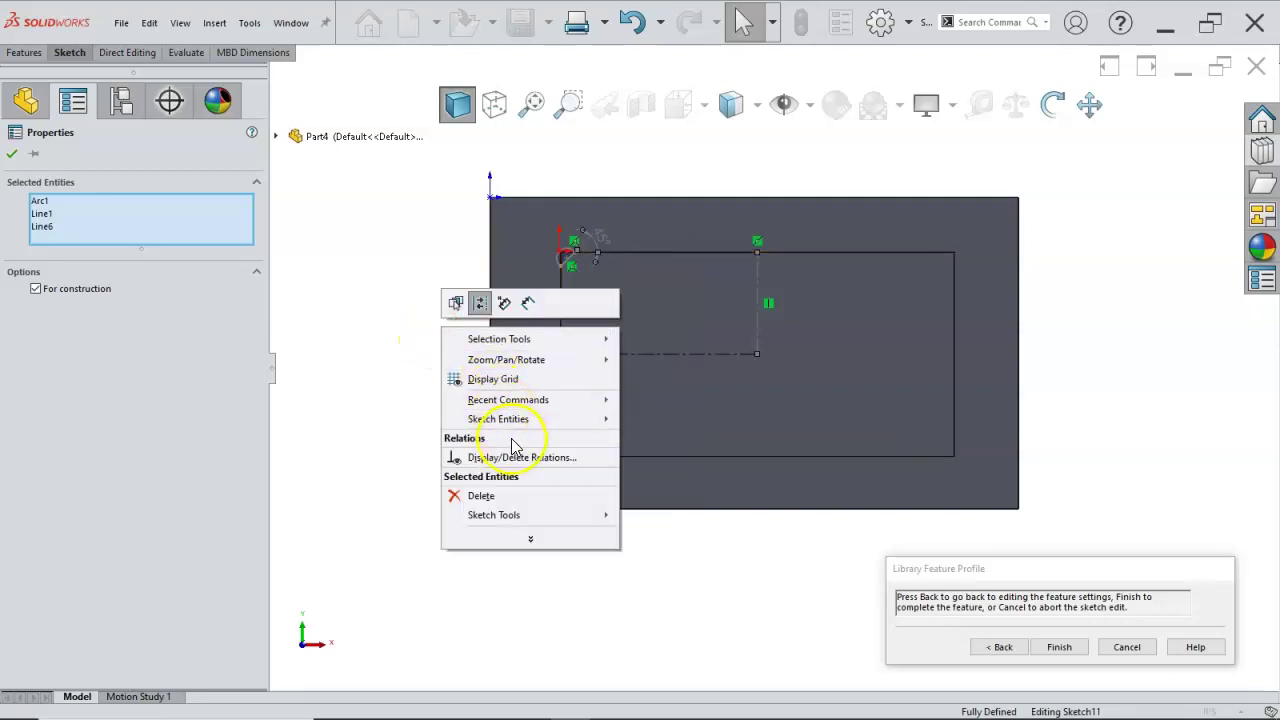
mouse_move(560, 527)
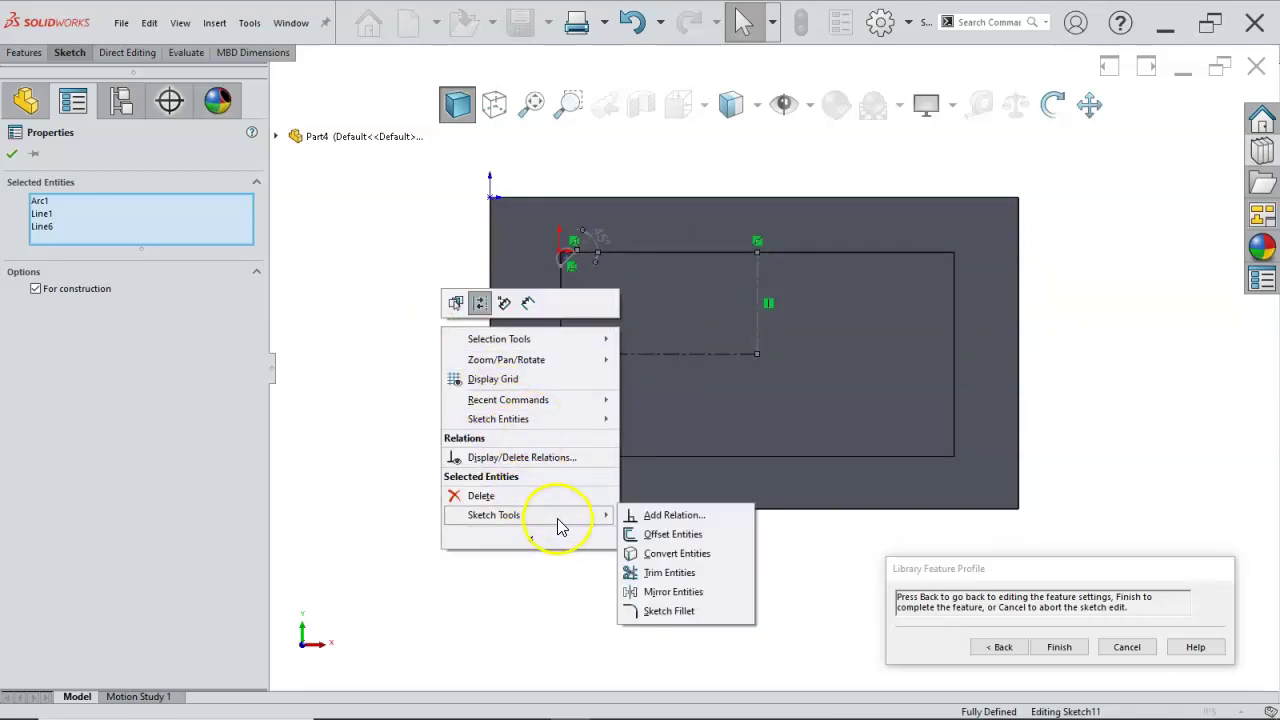
left_click(673, 591)
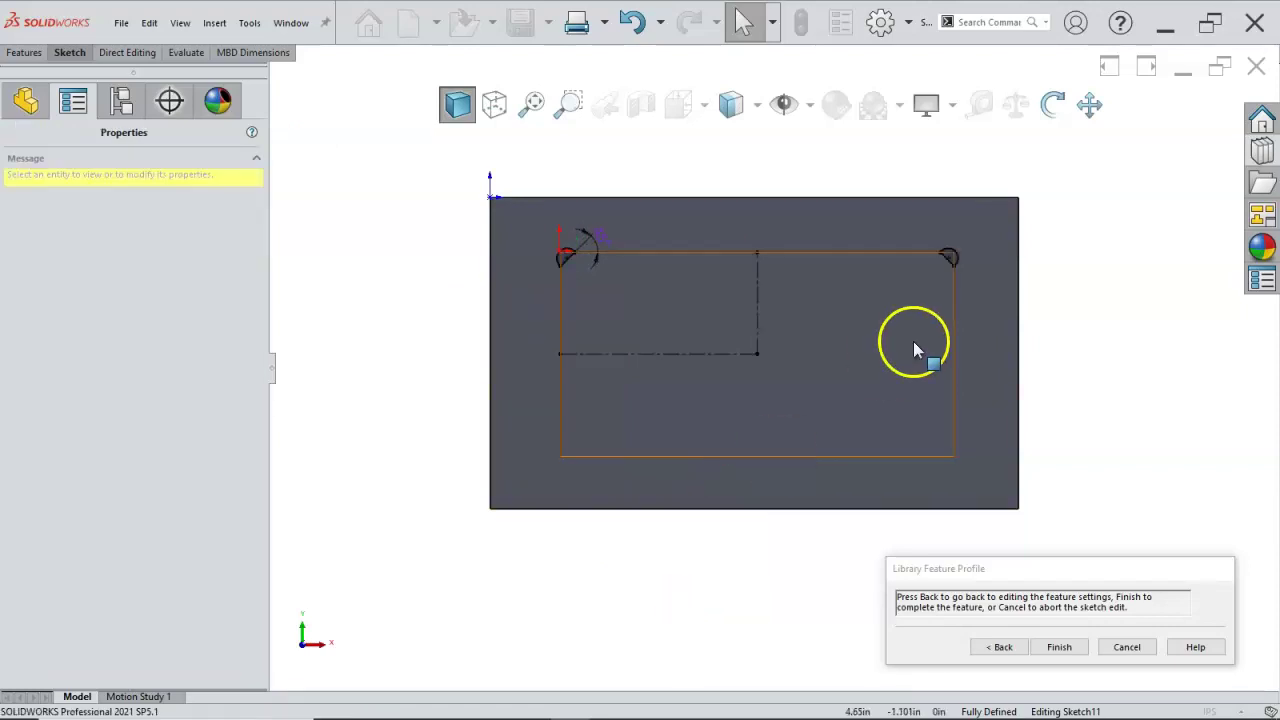
Mirror both upper corner profiles about the horizontal centerline onto the pocket's two lower corners
mouse_move(537, 236)
left_mouse_down()
mouse_move(706, 290)
mouse_move(974, 297)
left_mouse_up()
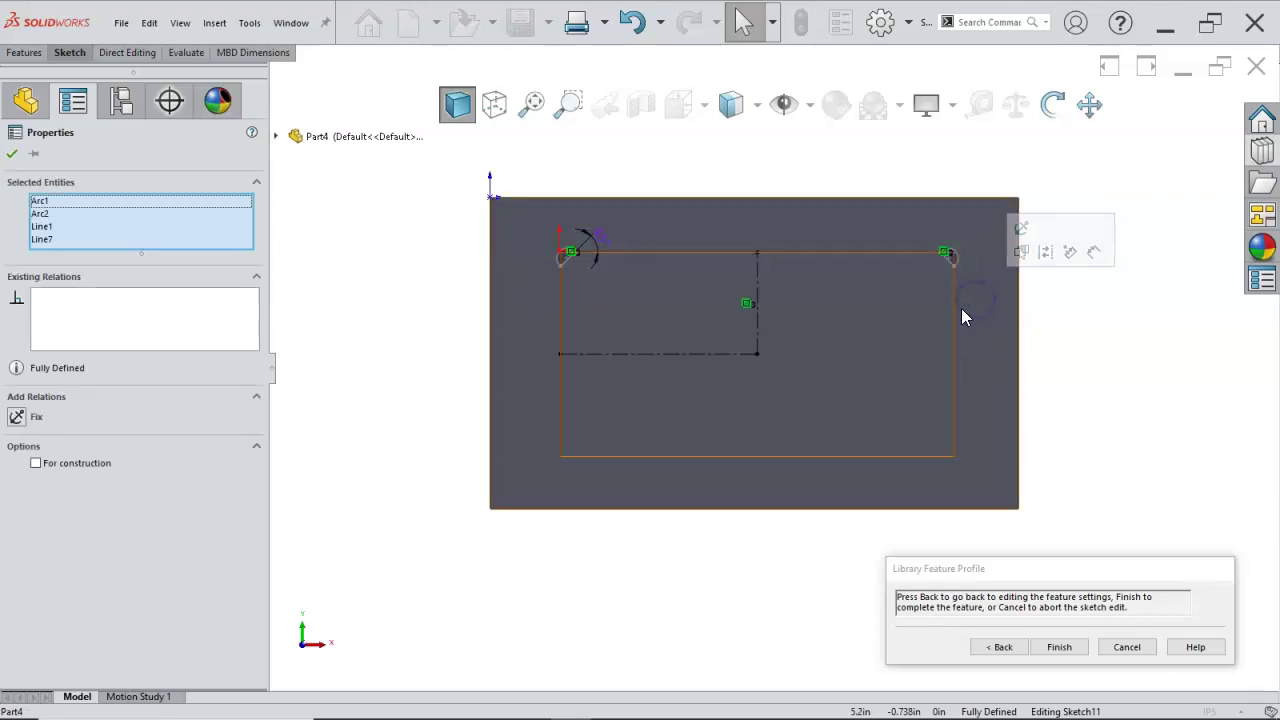
left_click(715, 357)
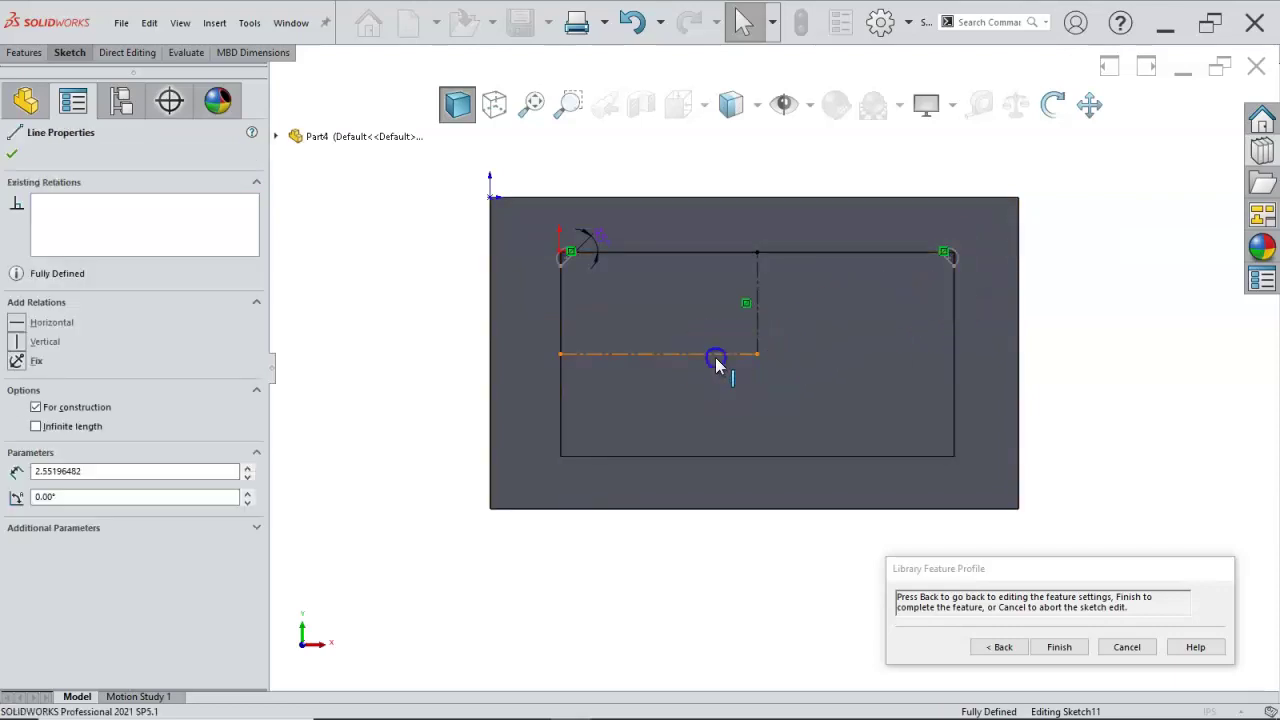
right_click(461, 350)
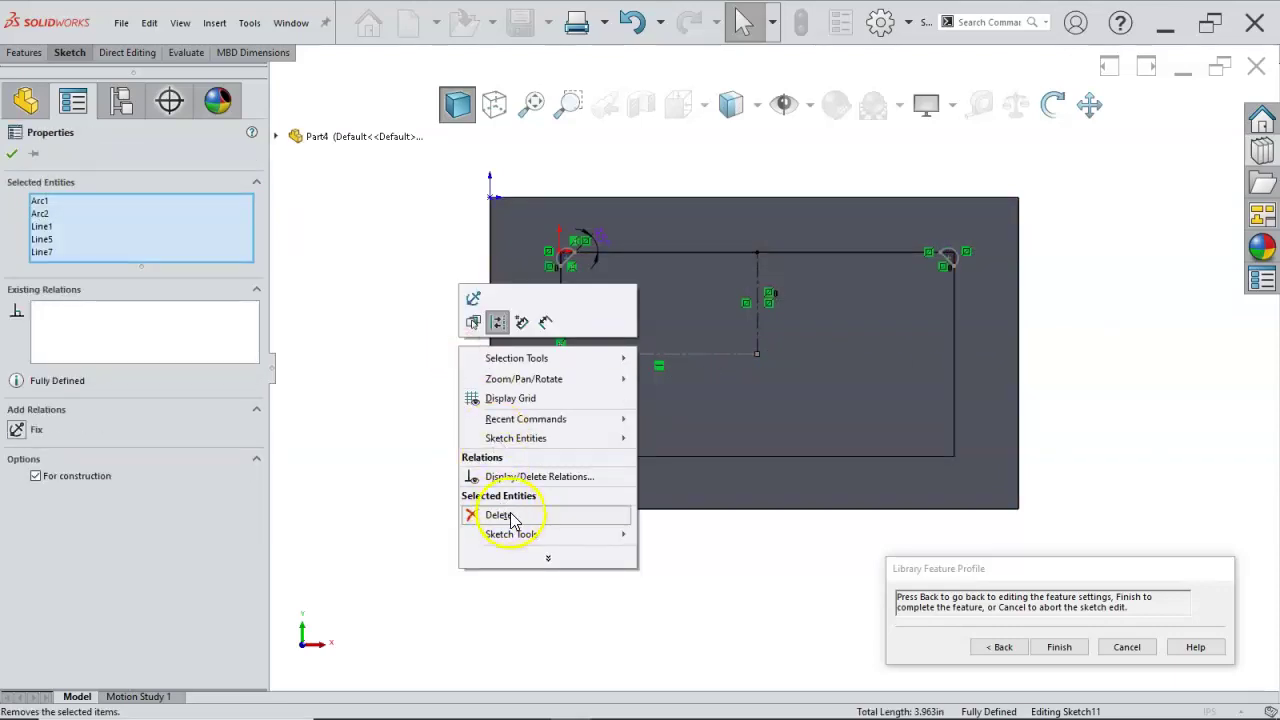
mouse_move(551, 533)
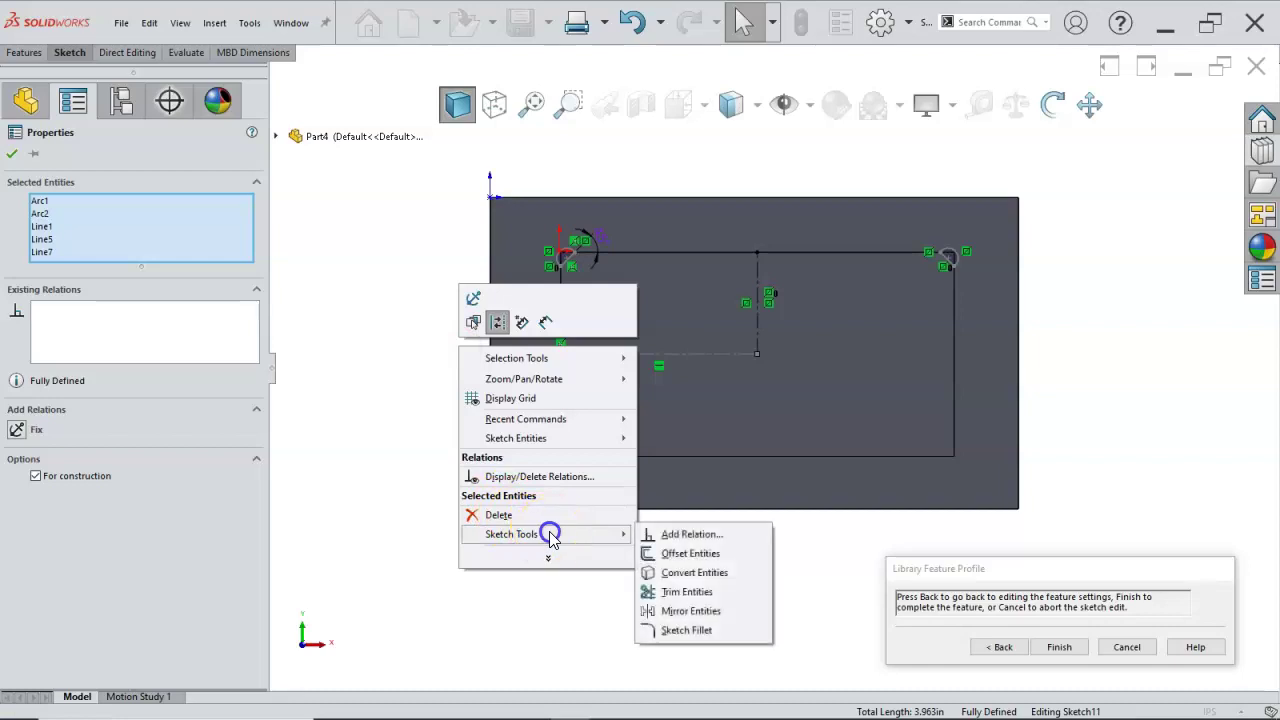
left_click(692, 611)
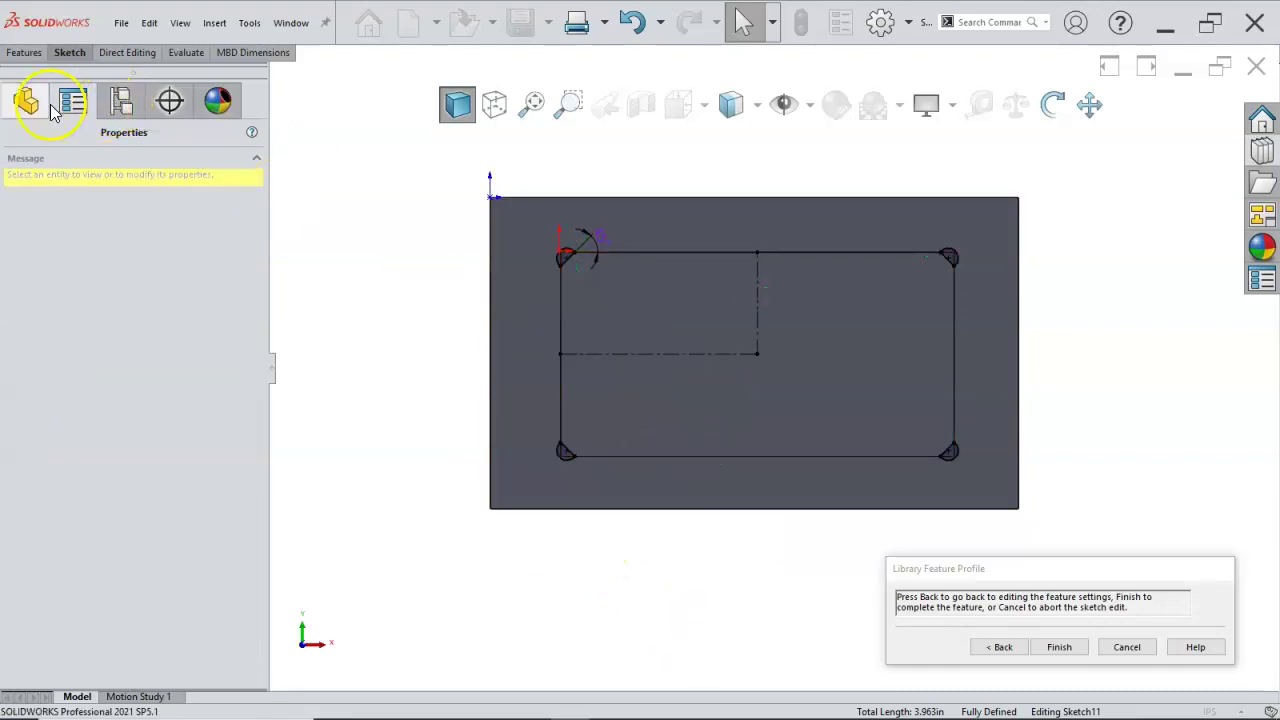
Finish the library feature's profile sketch with the four corner profiles
left_click(24, 52)
left_click(1037, 306)
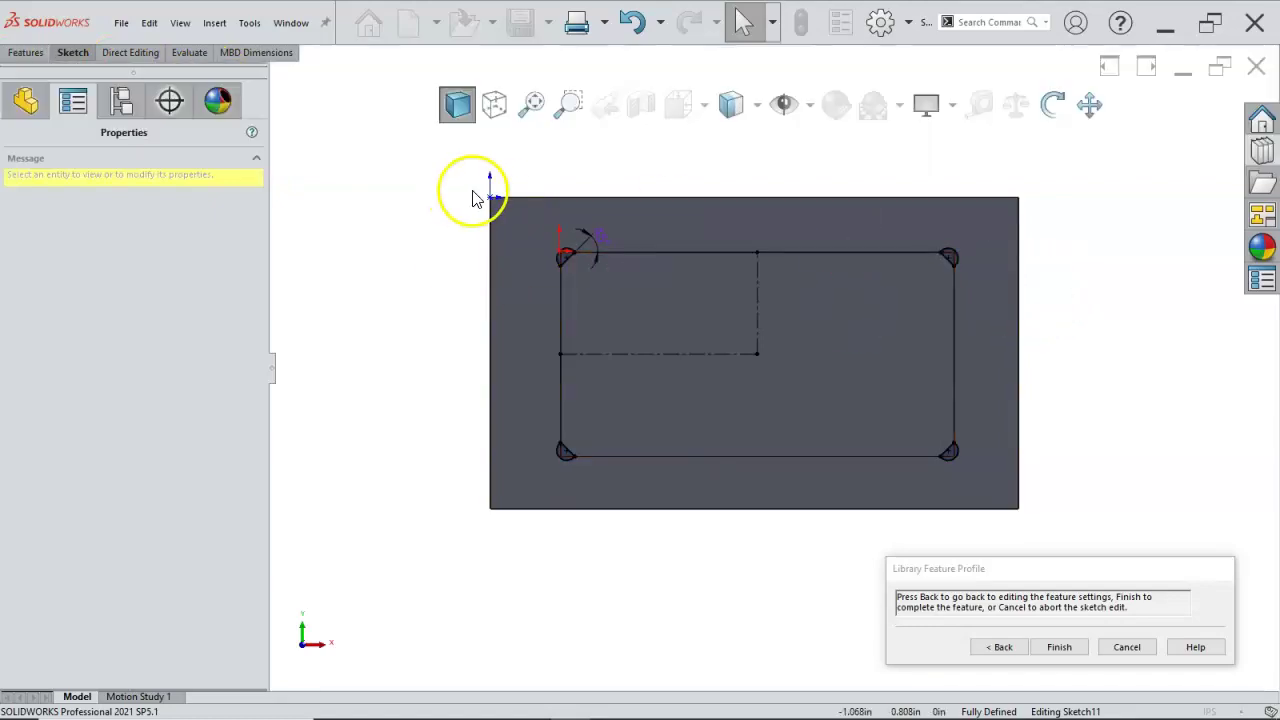
left_click(955, 392)
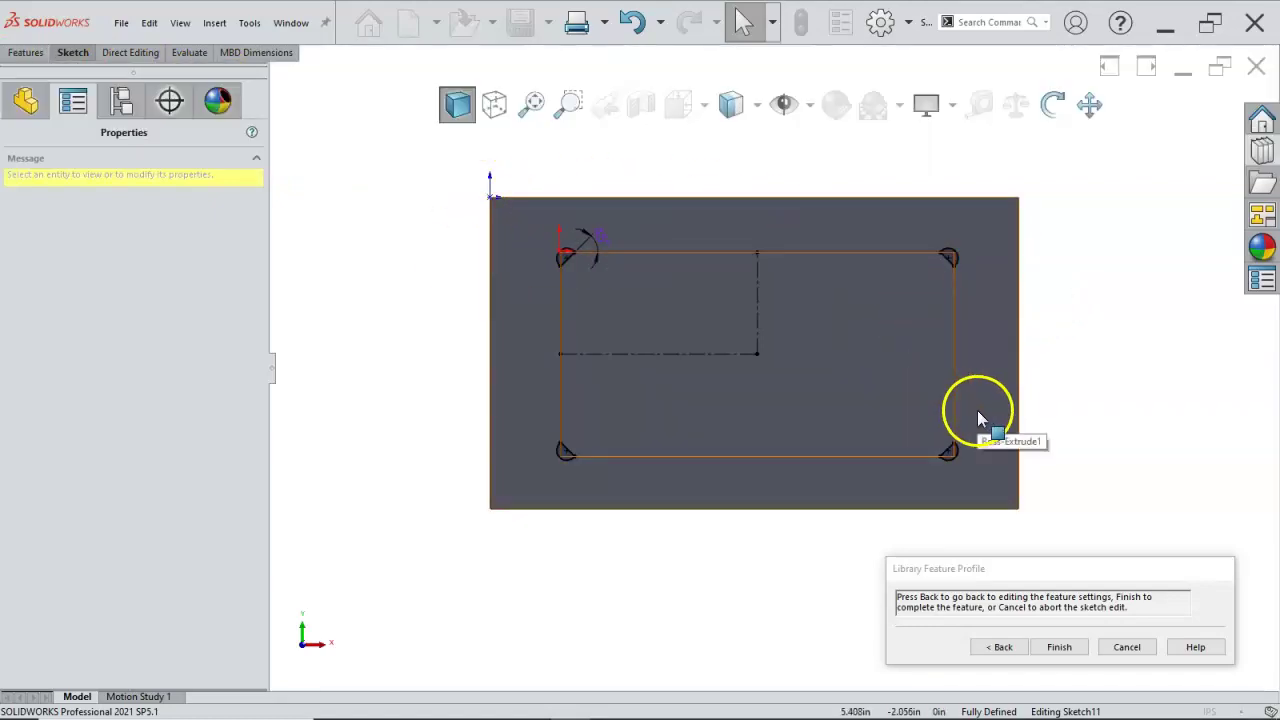
left_click(1059, 647)
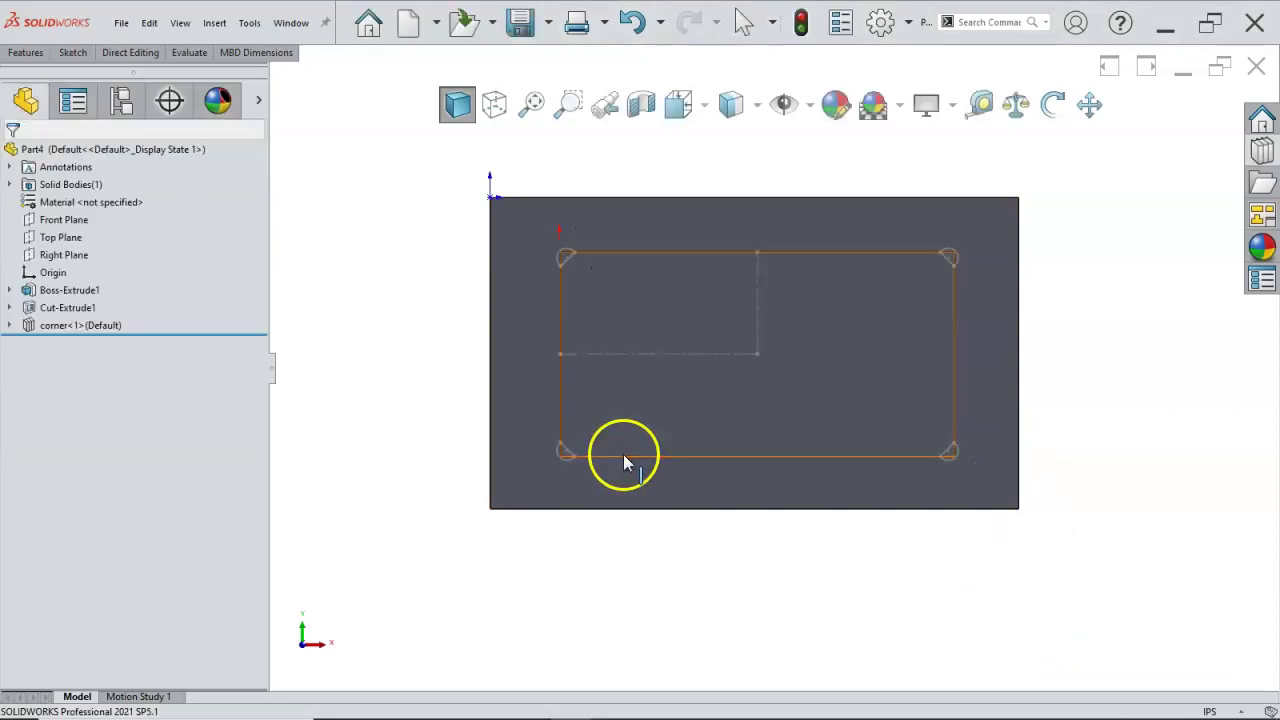
Expand the corner library feature to see its sketch and dissolve the feature into an ordinary sketch
left_click(9, 325)
left_click(70, 342)
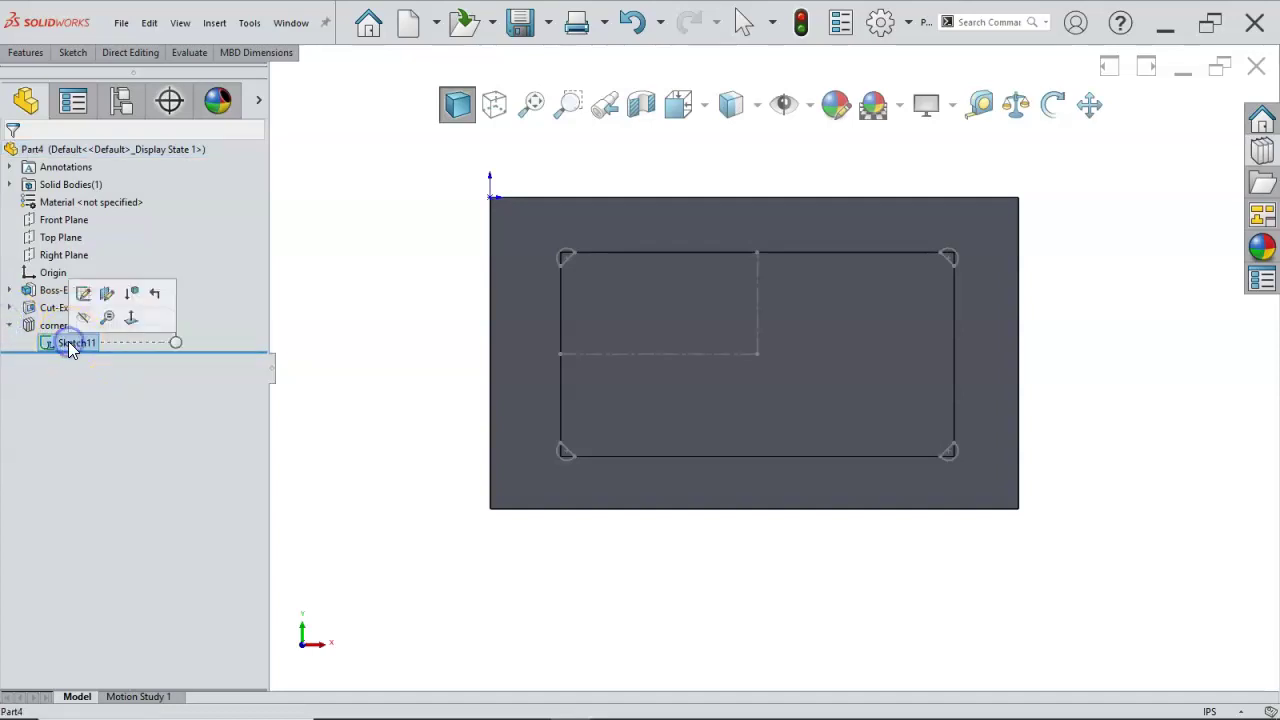
left_click(392, 322)
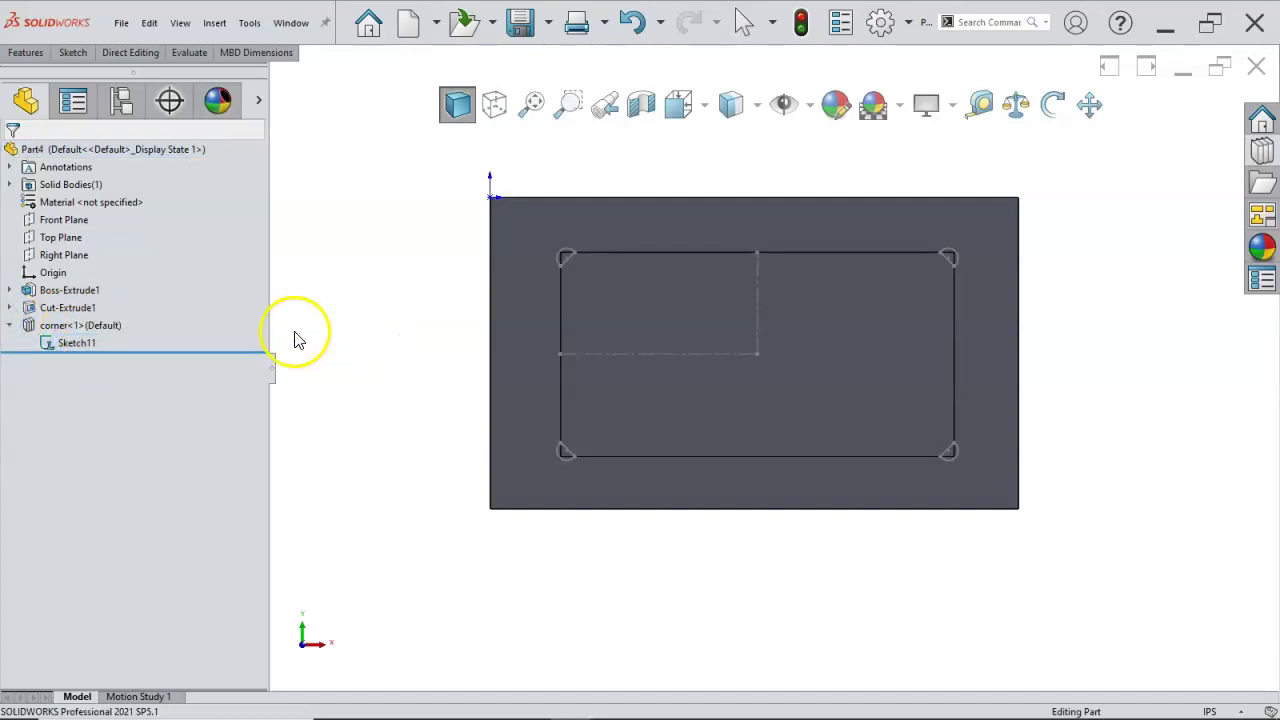
right_click(119, 328)
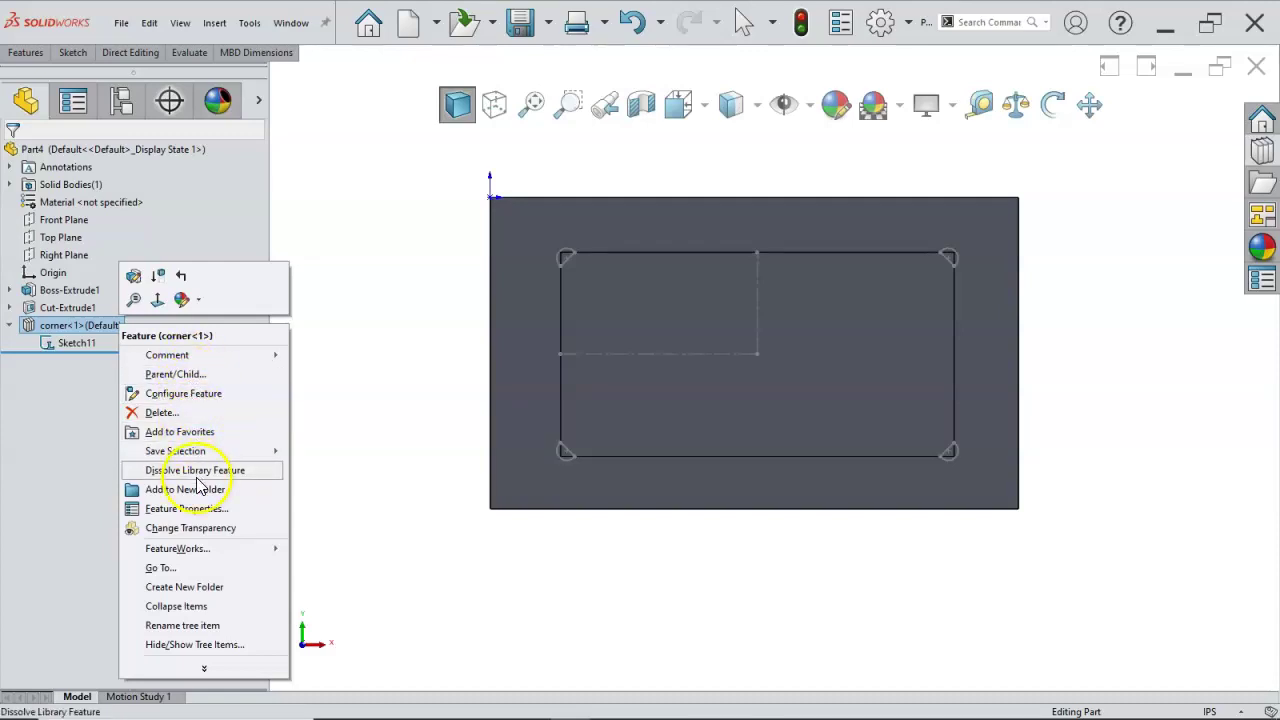
left_click(195, 470)
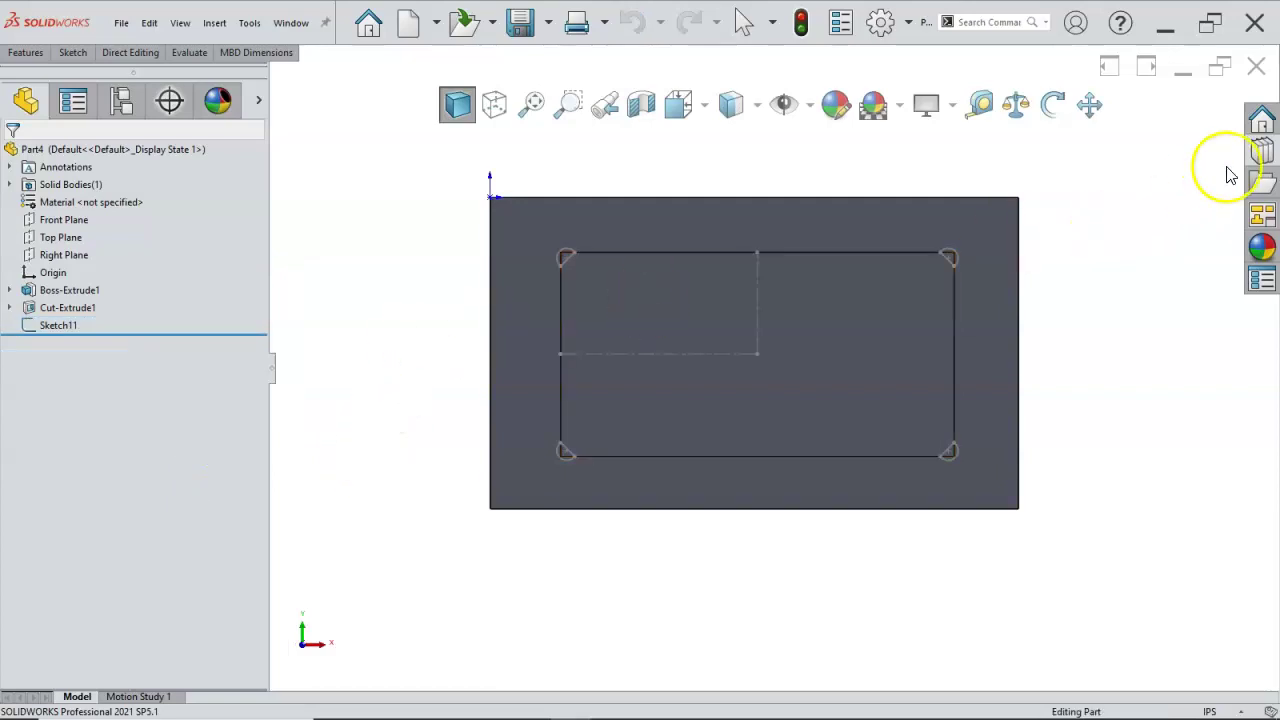
left_click(1262, 150)
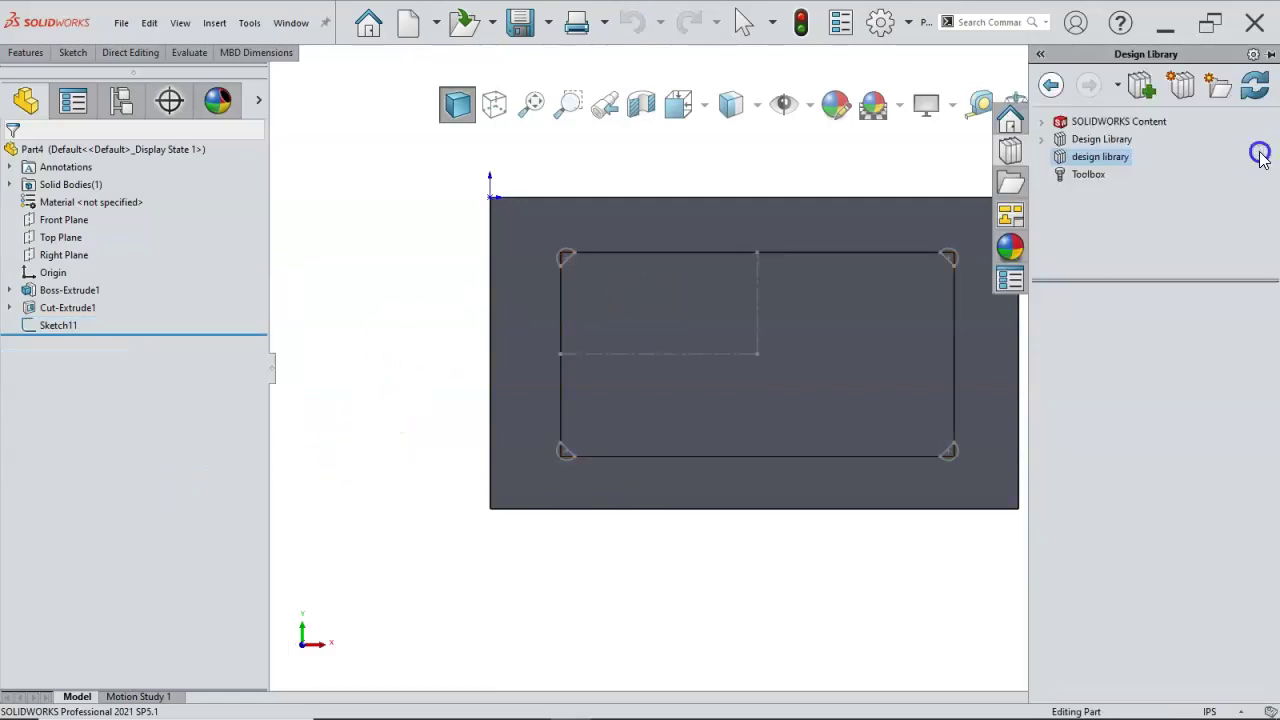
left_click(817, 163)
Cut-extrude the four-corner sketch with the Up To Surface end condition, ending at the pocket floor
middle_click_drag(684, 254, 668, 133)
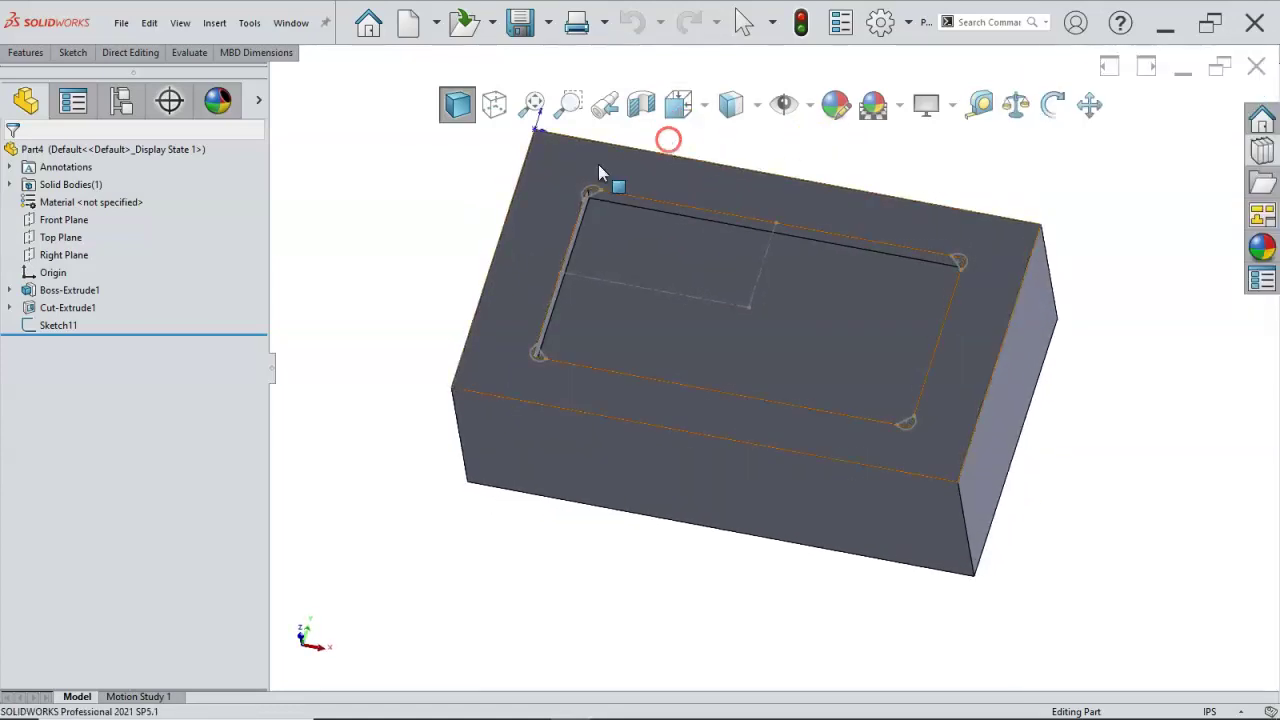
left_click(50, 326)
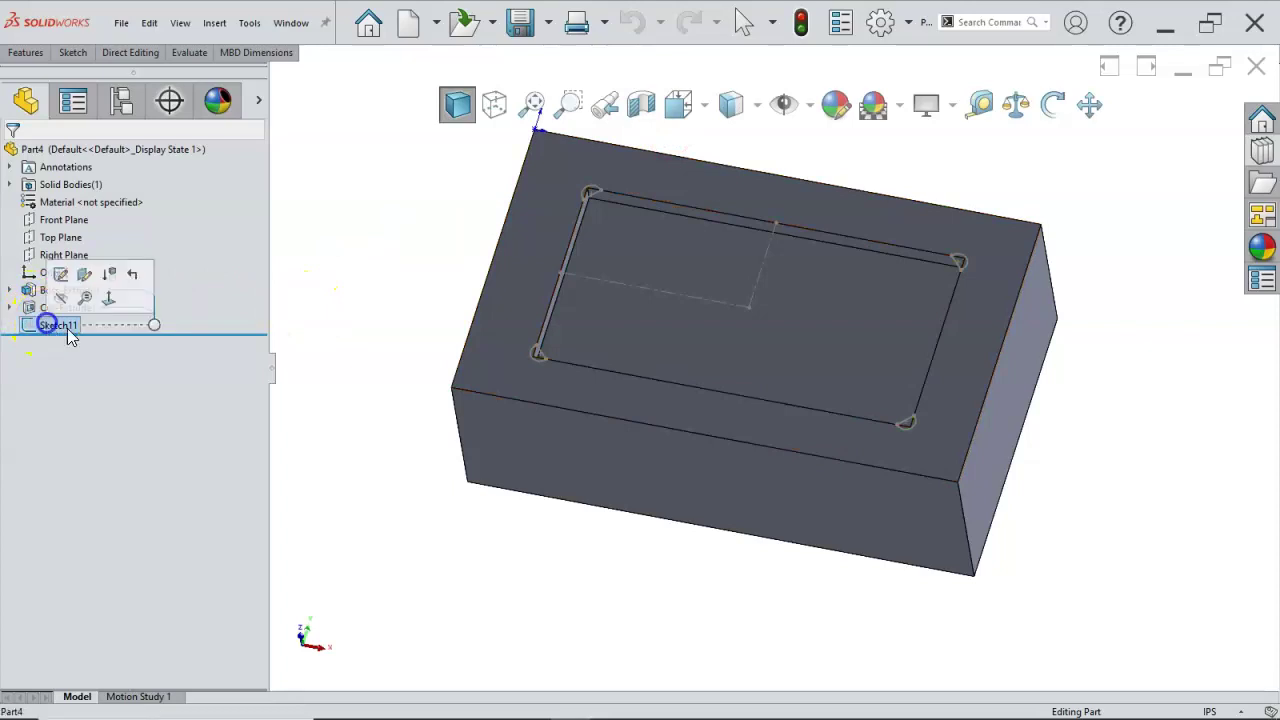
left_click(25, 52)
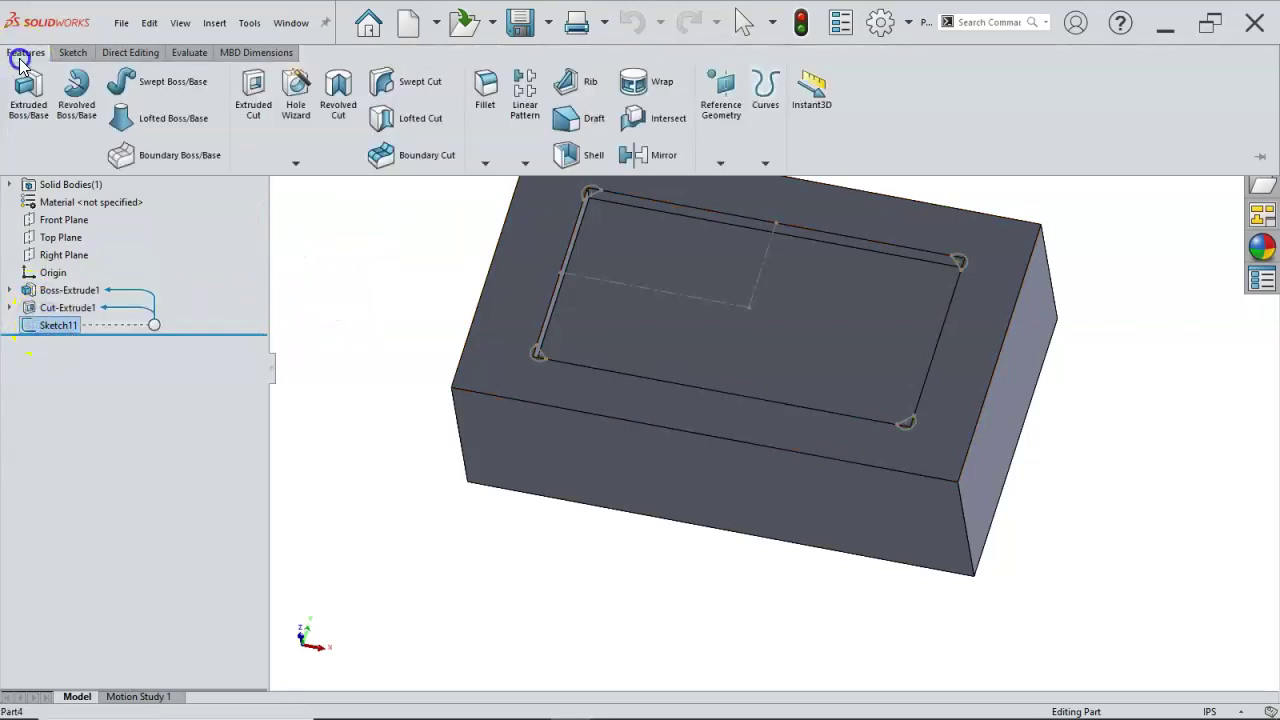
left_click(255, 90)
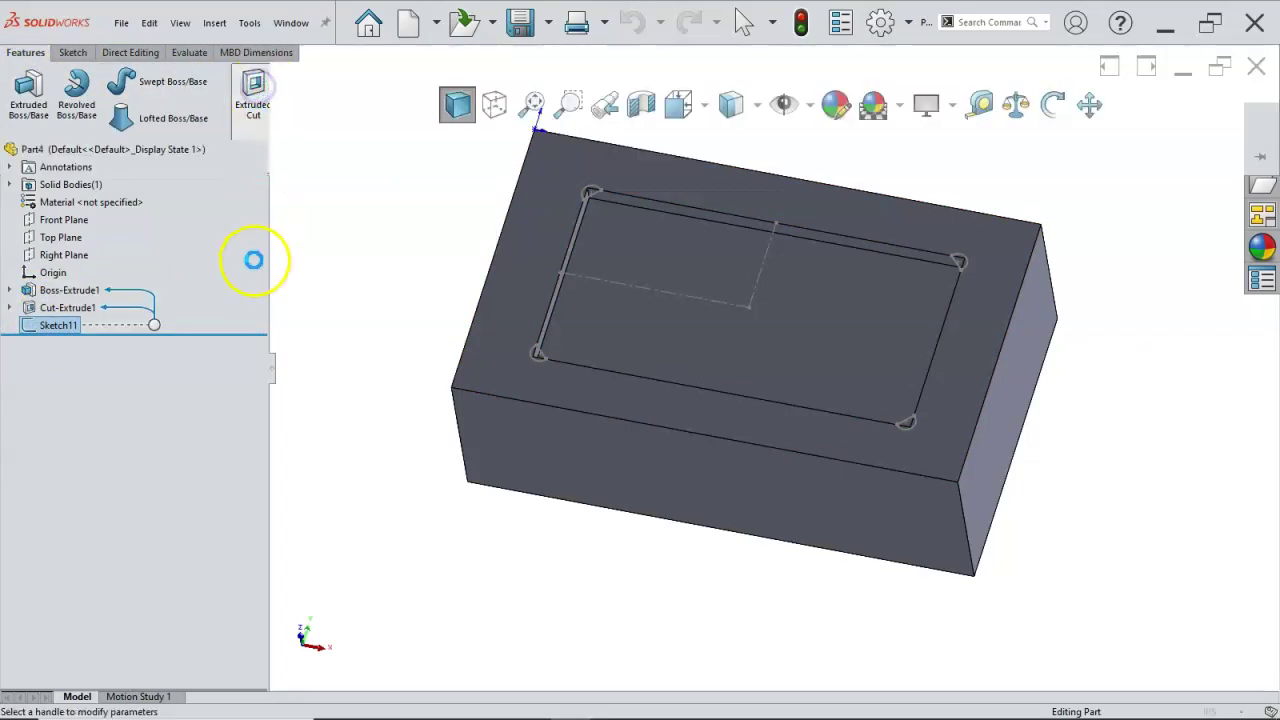
left_click(85, 248)
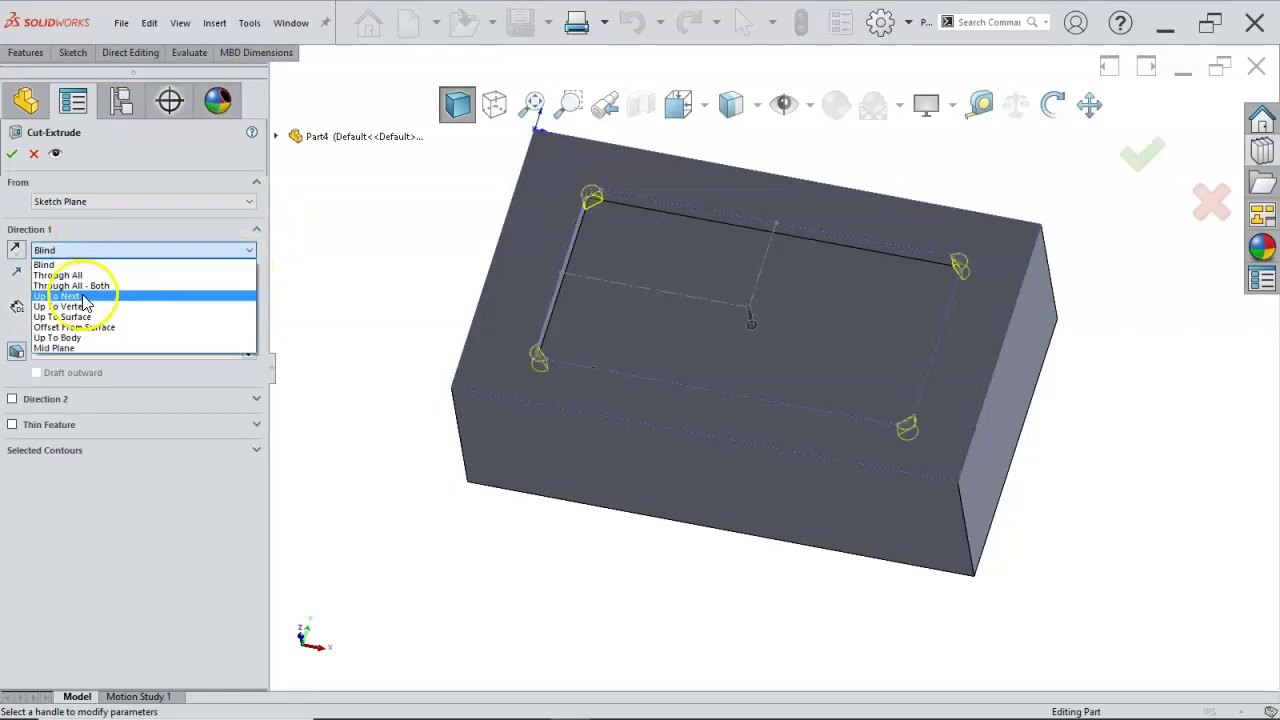
left_click(80, 317)
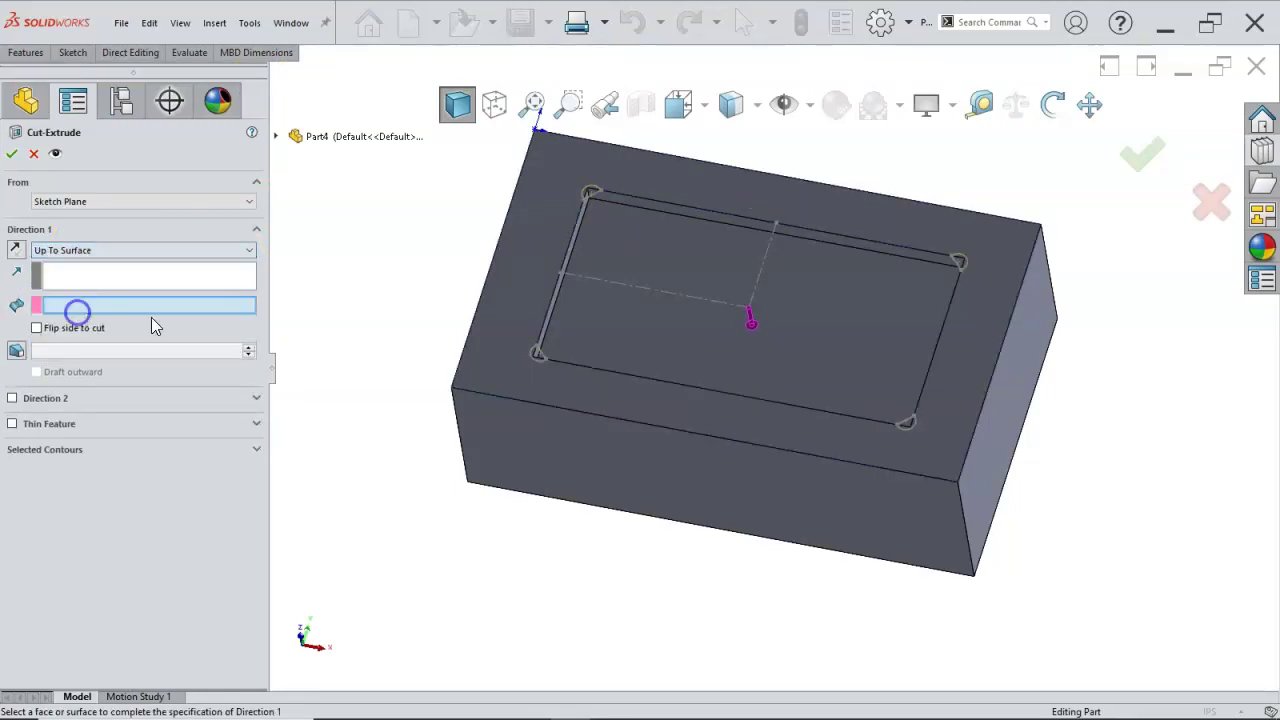
left_click(590, 312)
left_click(12, 153)
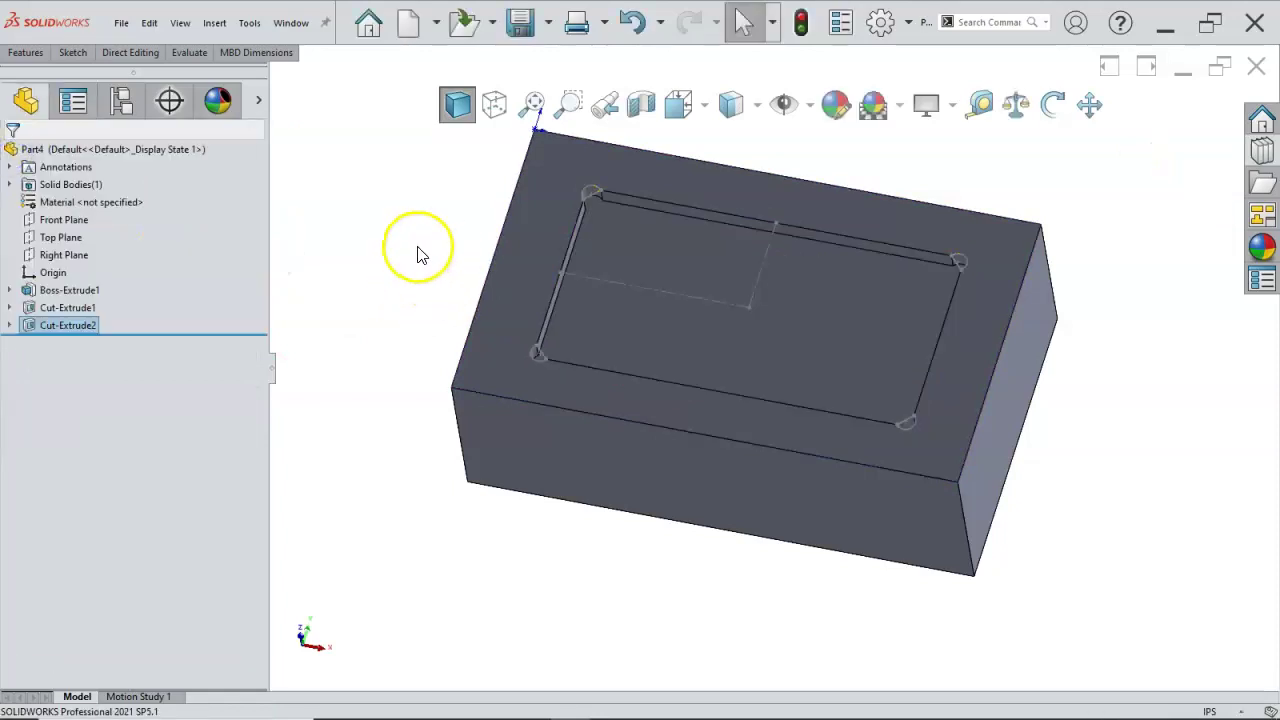
Hide the sketch used by the corner relief cut
left_click(10, 325)
right_click(77, 343)
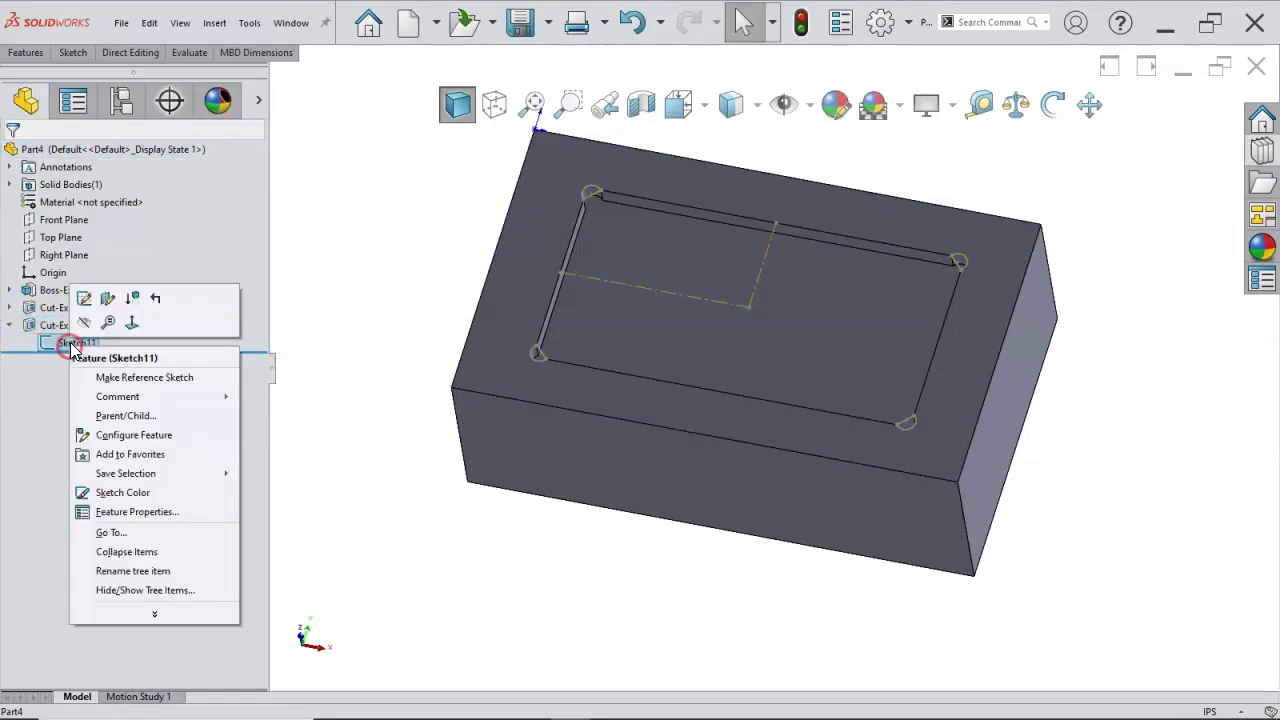
left_click(353, 302)
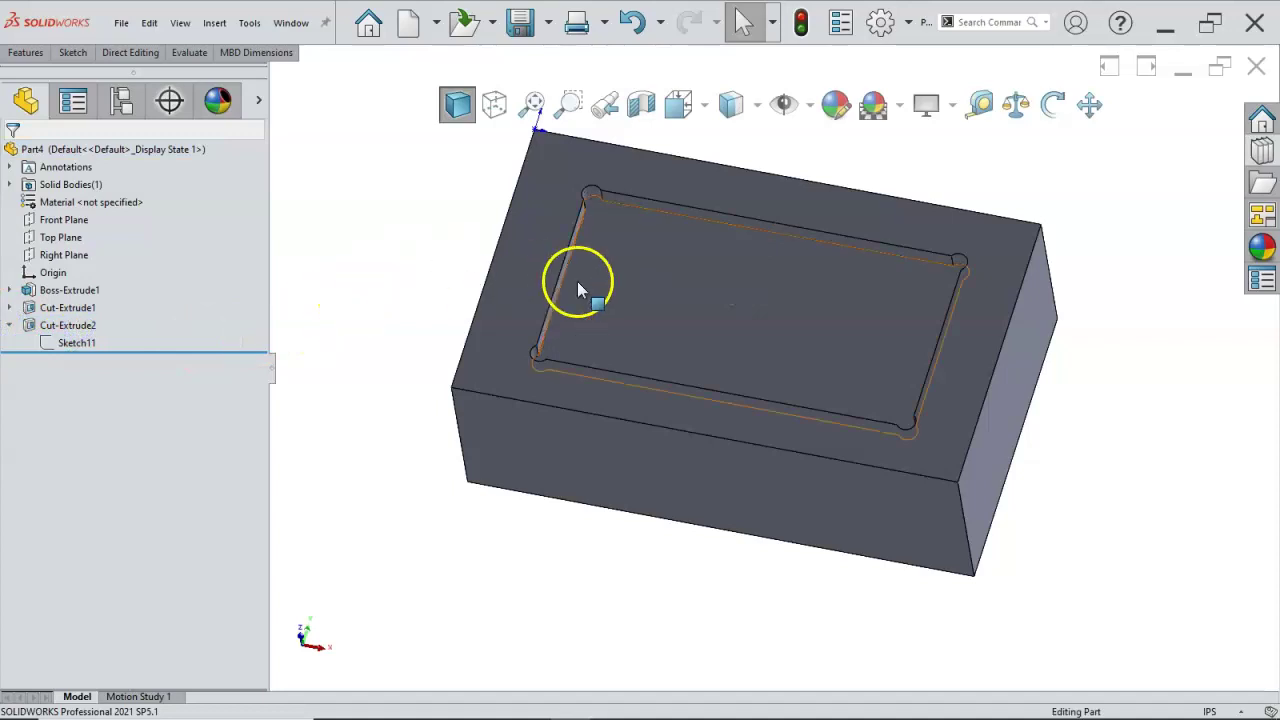
Fillet the vertical edges where the corner reliefs meet the pocket walls with a 0.03 in radius, selecting the connected end-loop edges
scroll(580, 284, "down", 5)
left_click(740, 198)
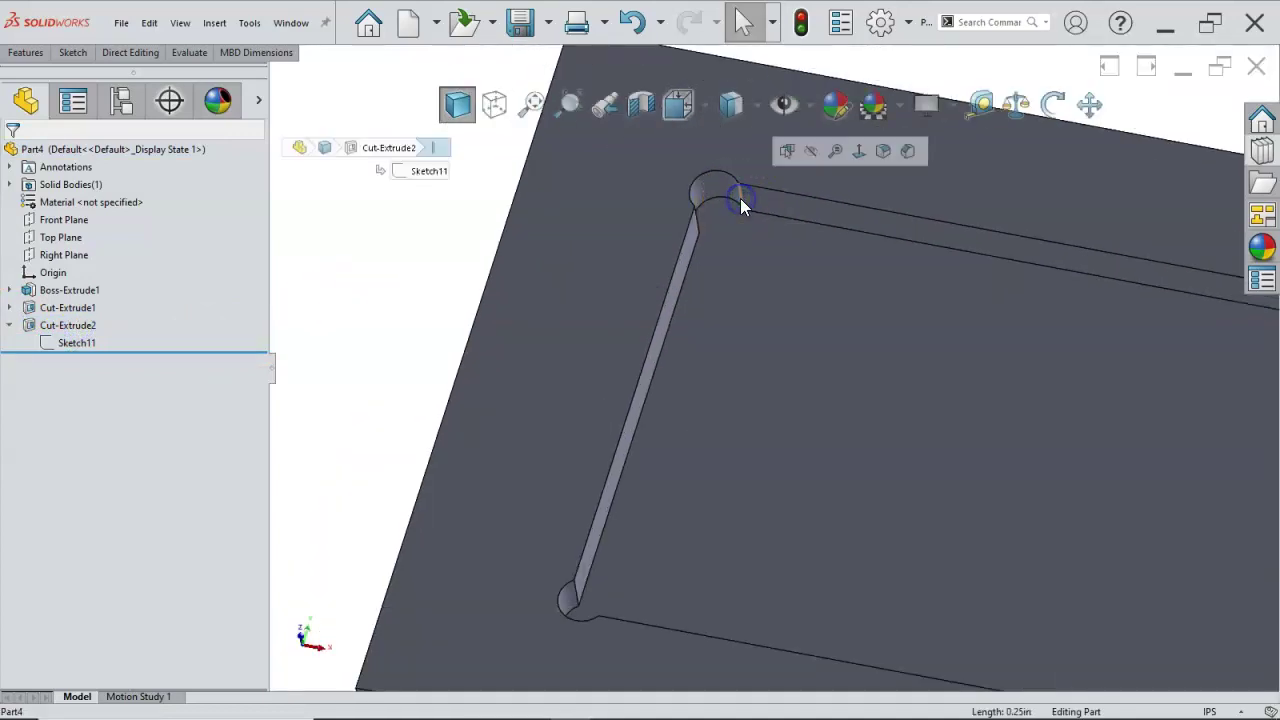
left_click(883, 150)
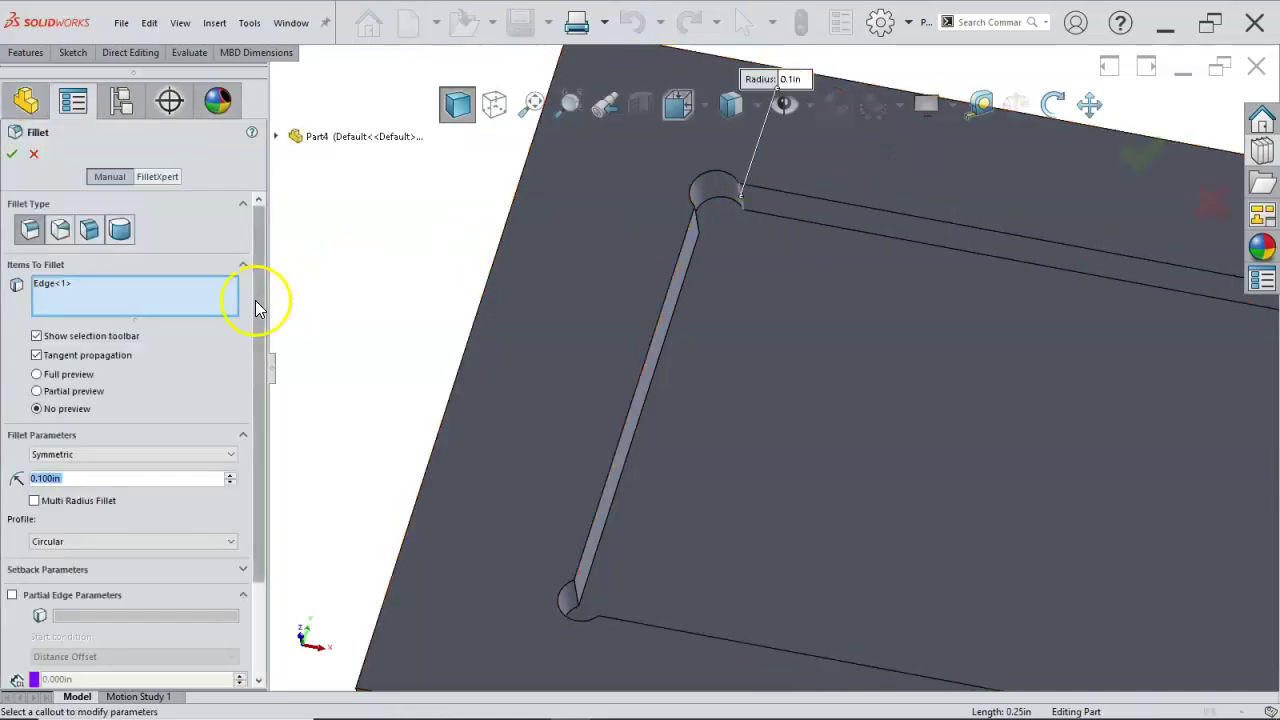
type(".03")
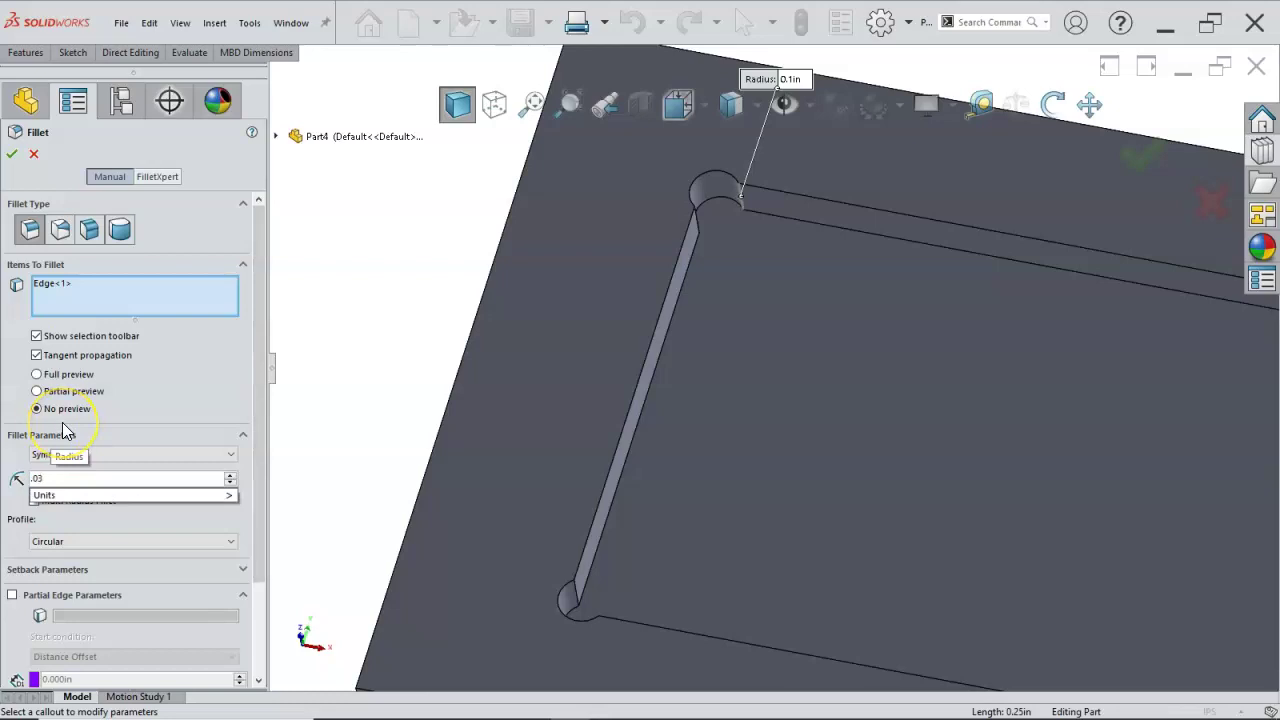
key("Return")
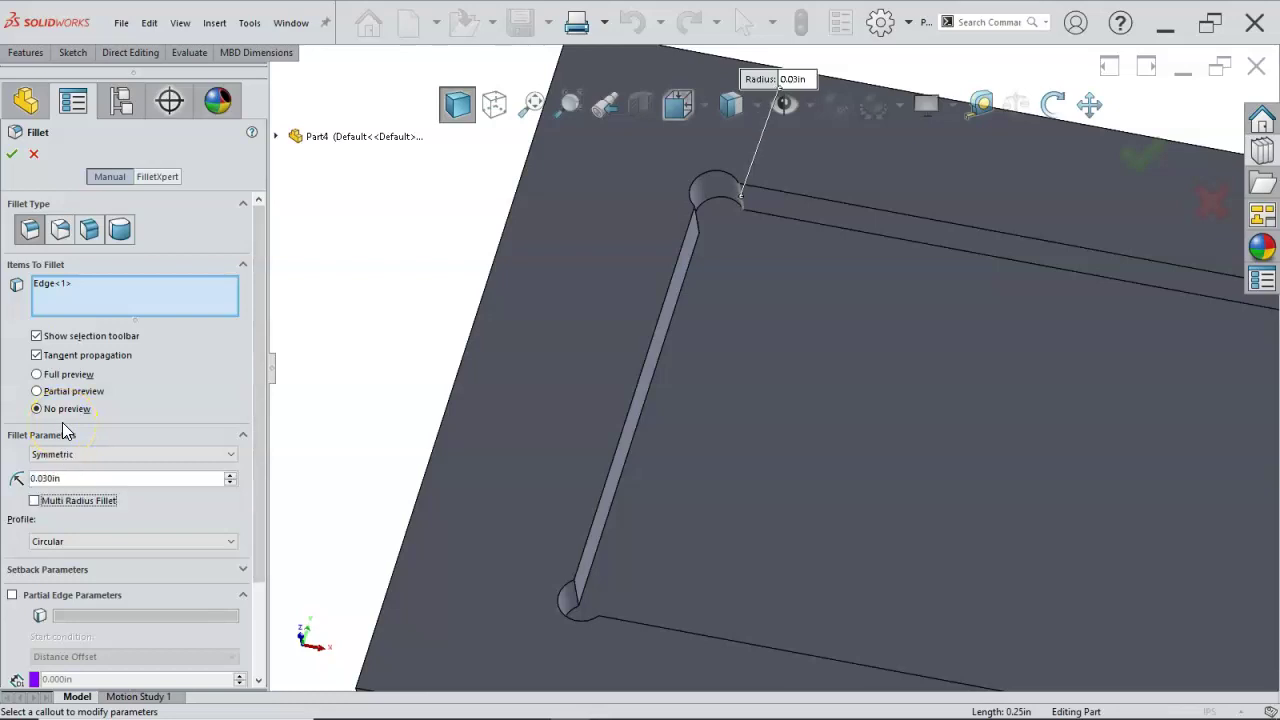
left_click(574, 590)
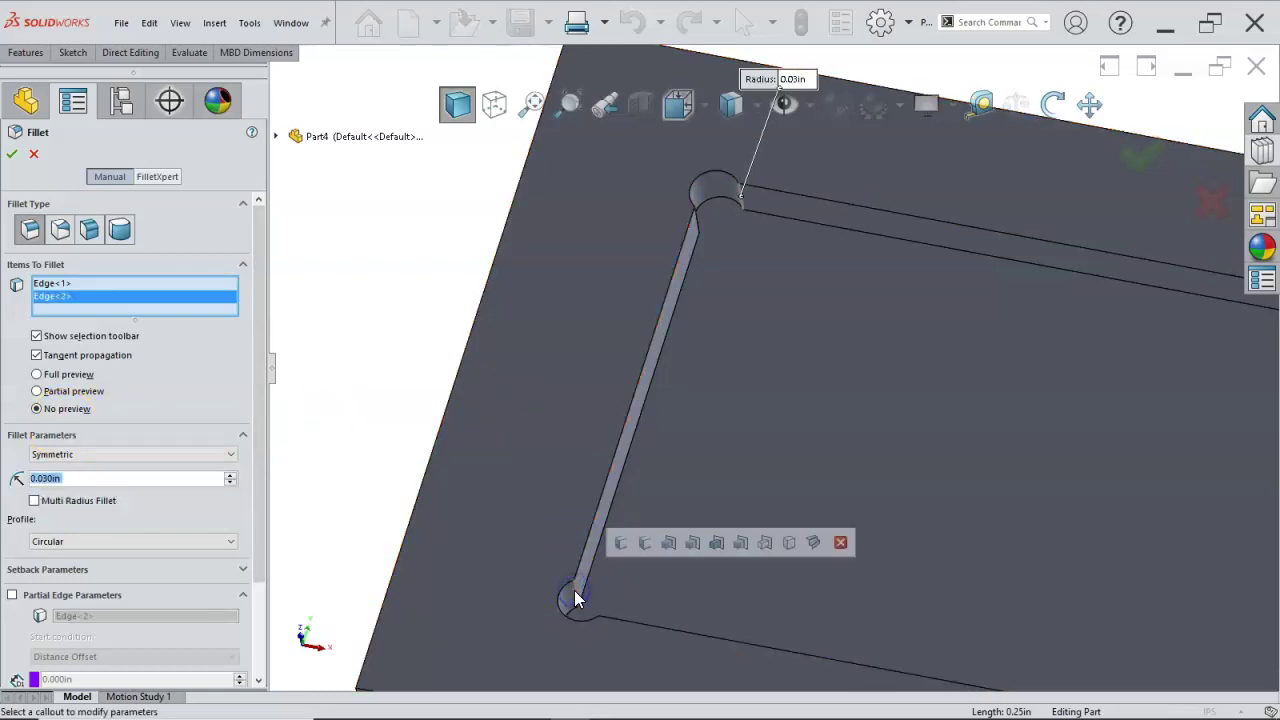
left_click(621, 543)
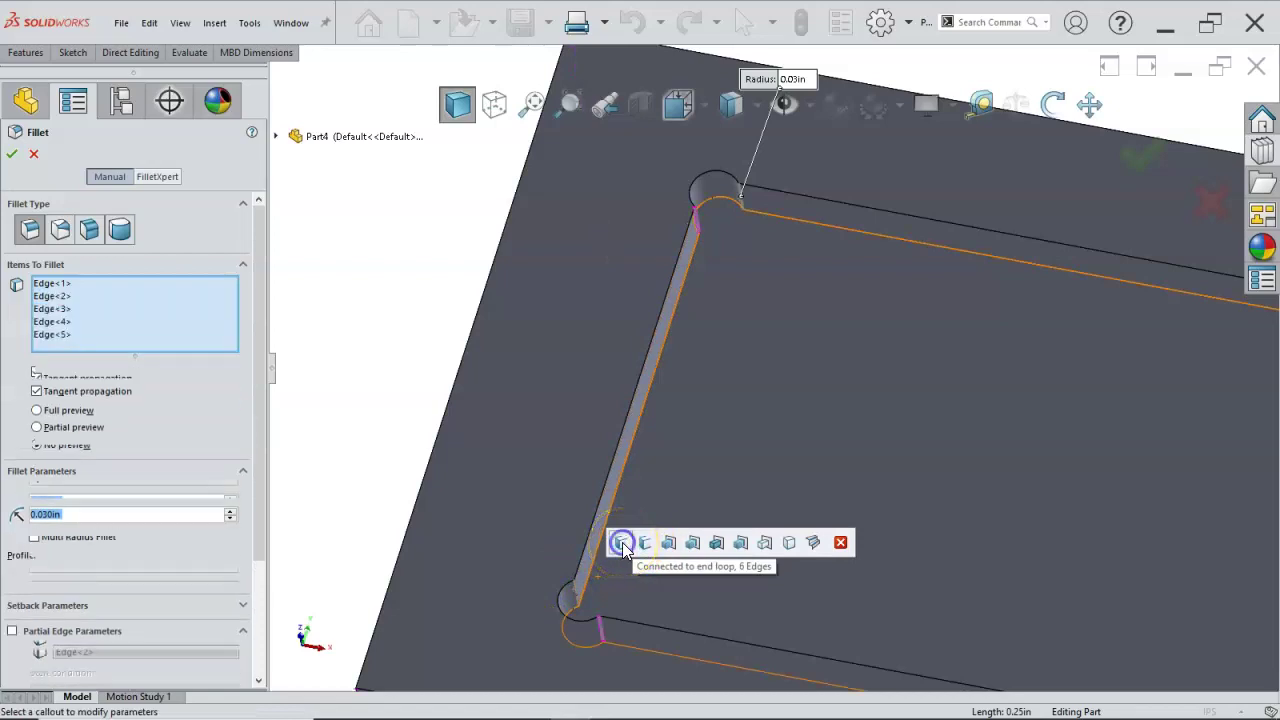
scroll(622, 542, "up", 3)
scroll(628, 537, "up", 1)
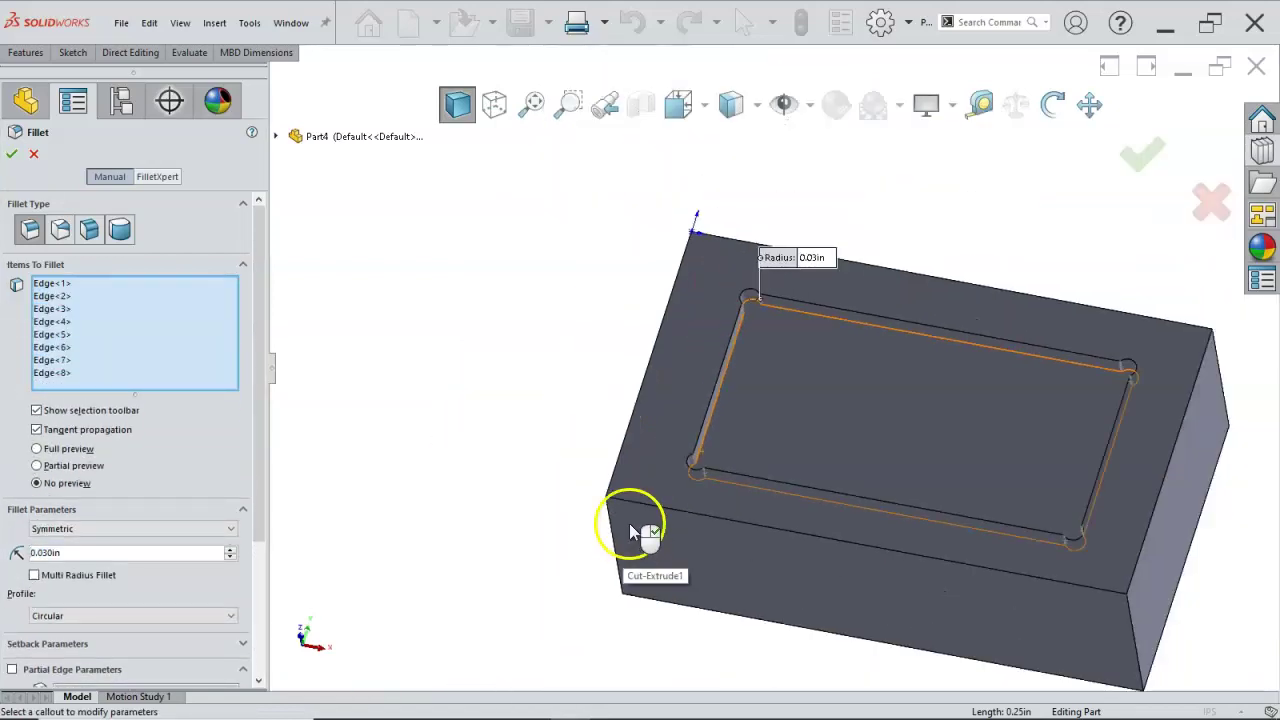
left_click(12, 153)
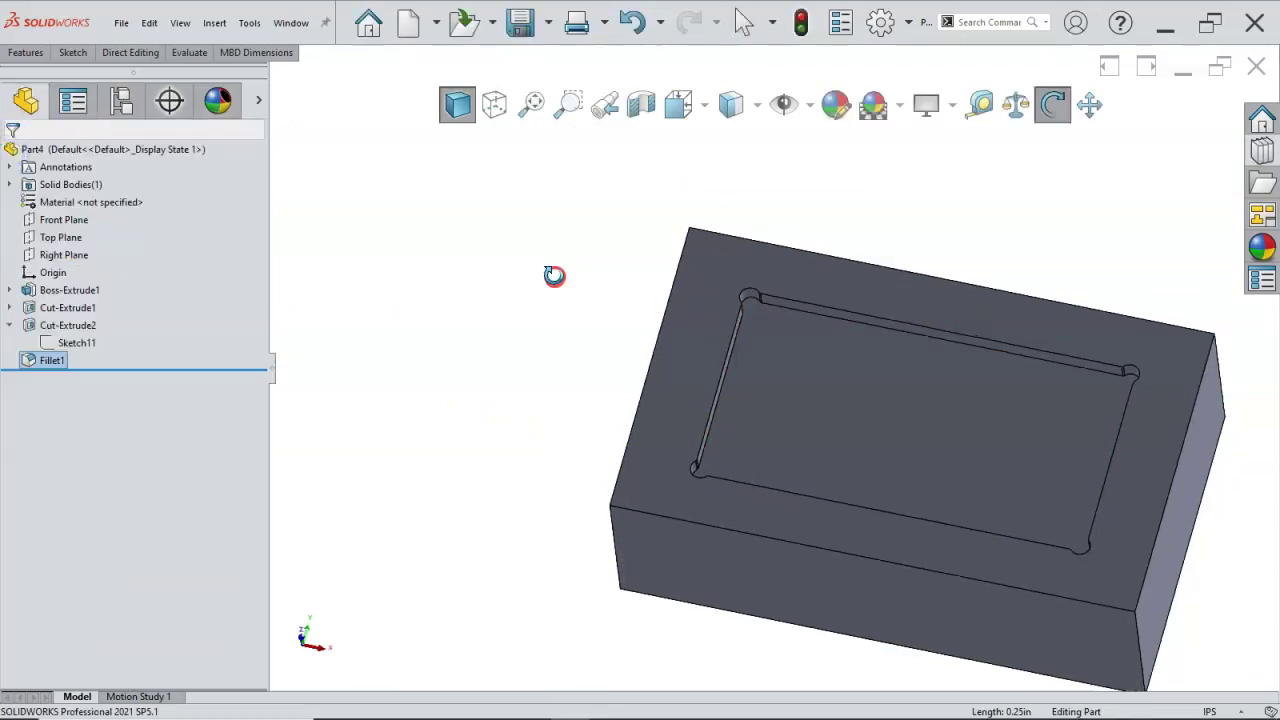
Examine the filleted corner reliefs up close and the whole block in isometric view
scroll(737, 306, "down", 4)
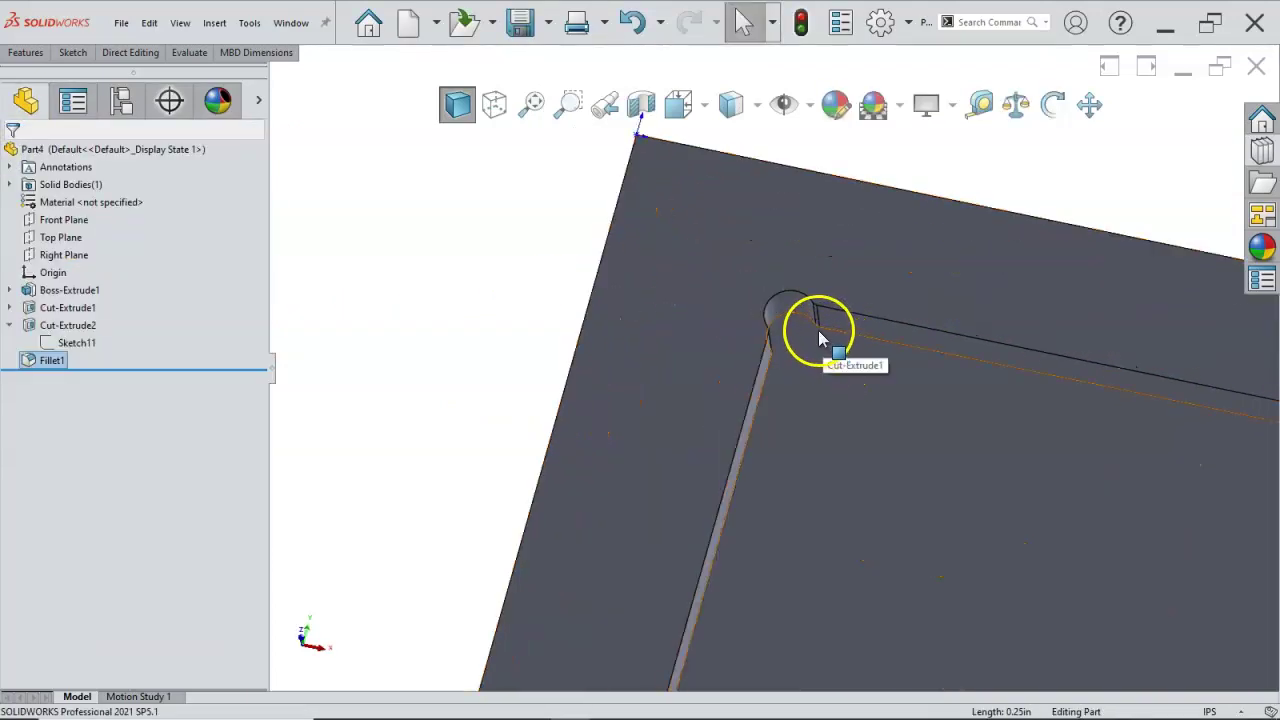
scroll(775, 345, "up", 5)
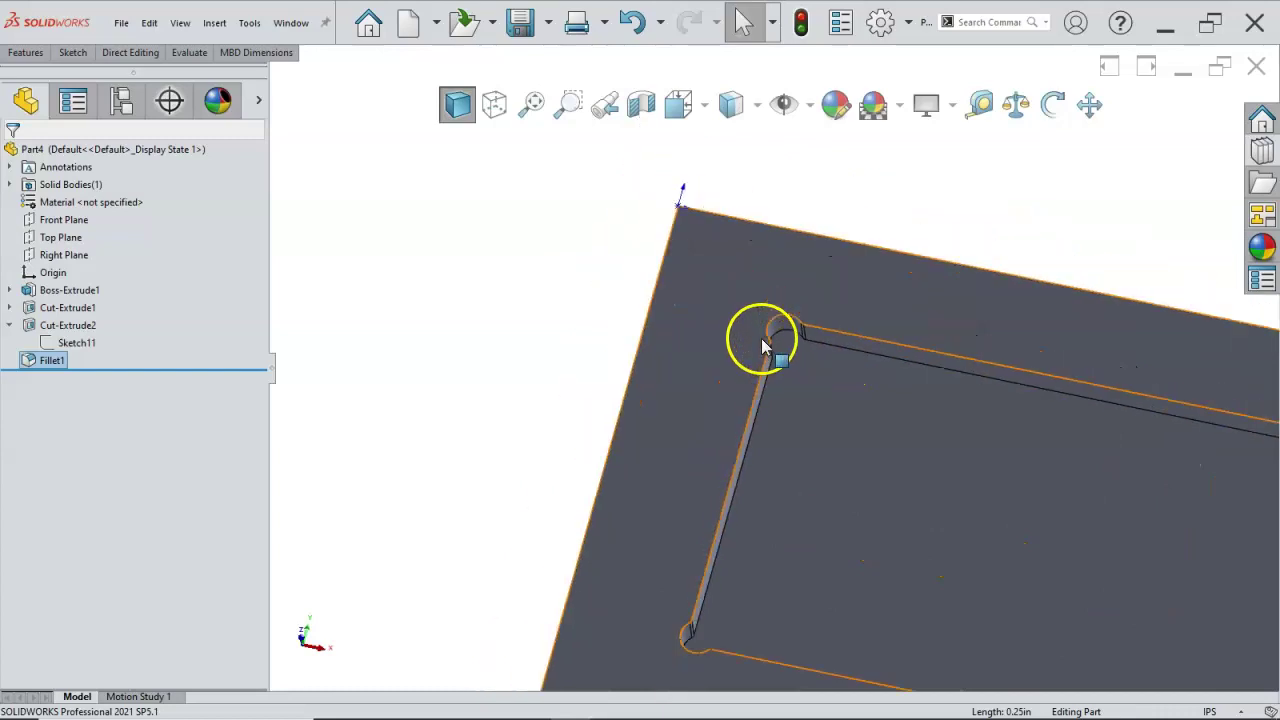
mouse_move(777, 349)
middle_mouse_down()
mouse_move(766, 343)
mouse_move(766, 361)
middle_mouse_up()
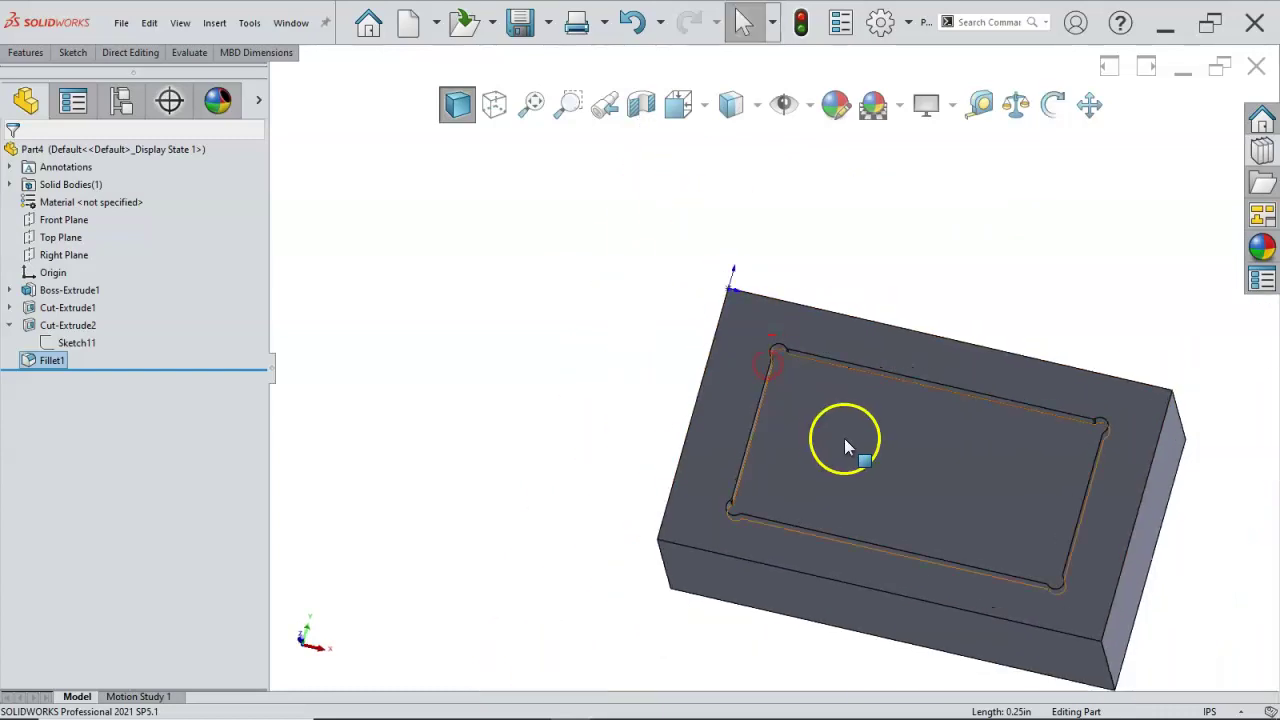
scroll(848, 438, "down", 3)
left_click(573, 333)
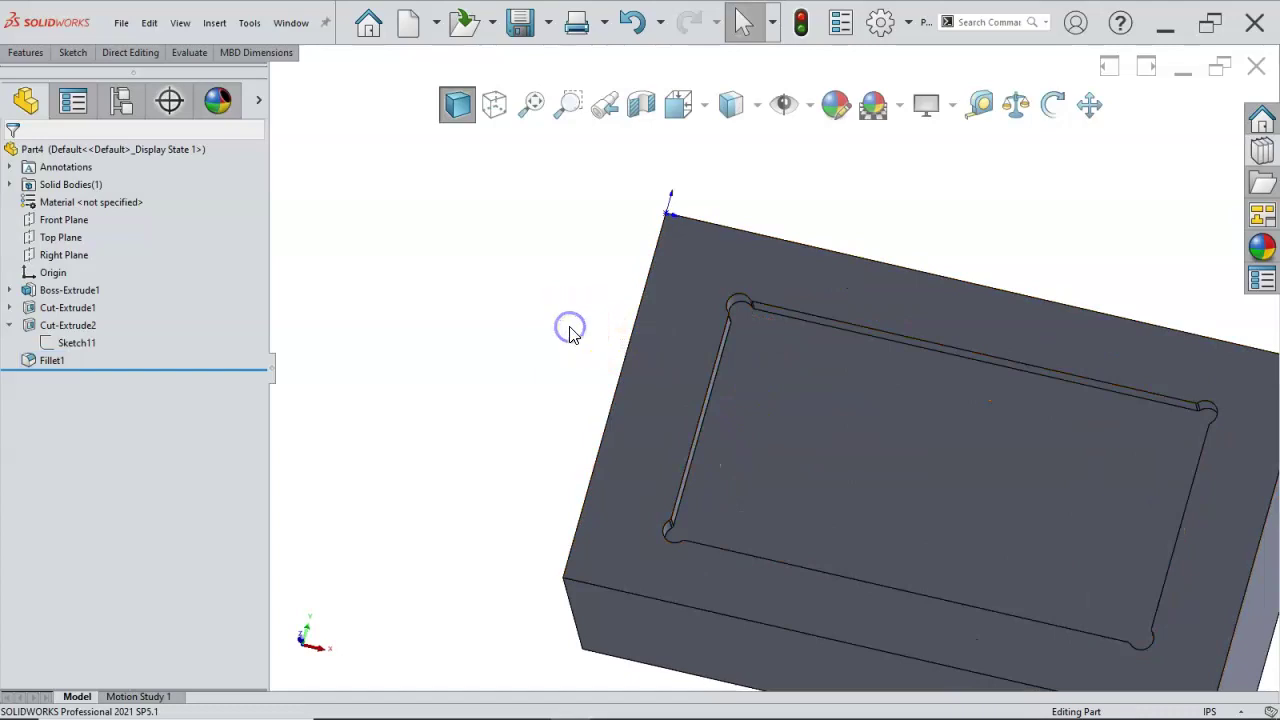
key("ctrl+7")
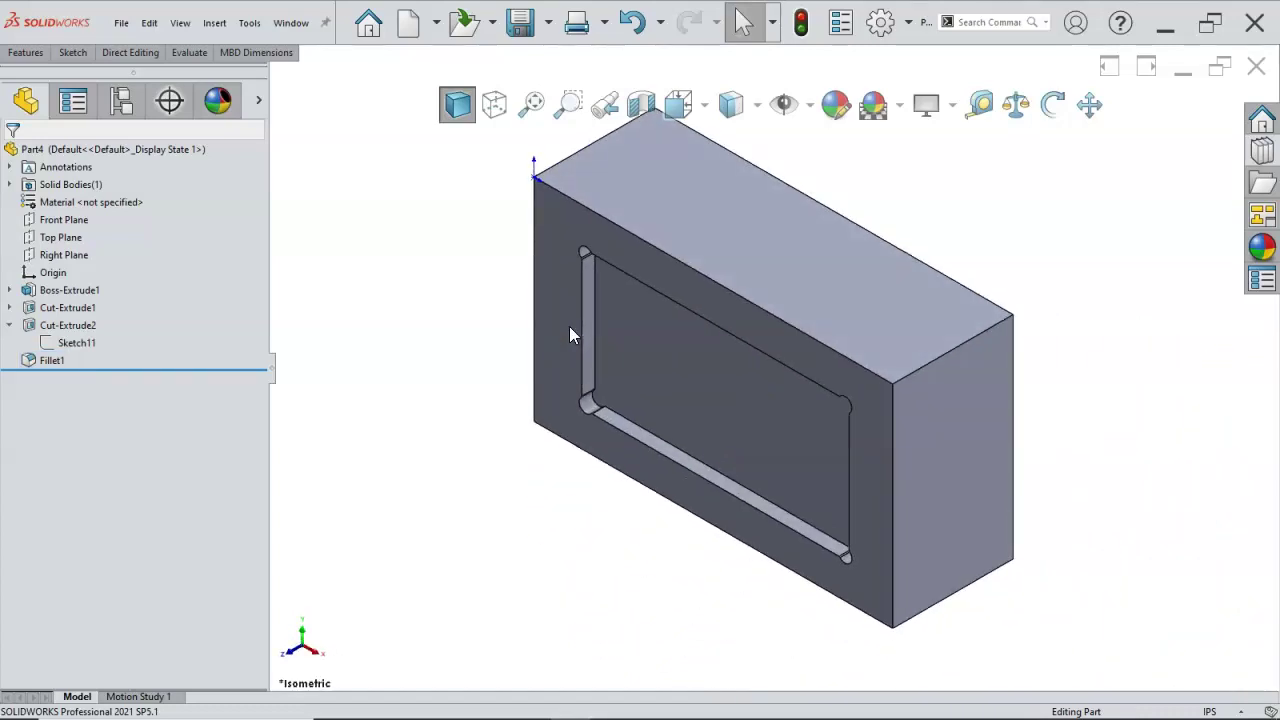
key("ctrl+1")
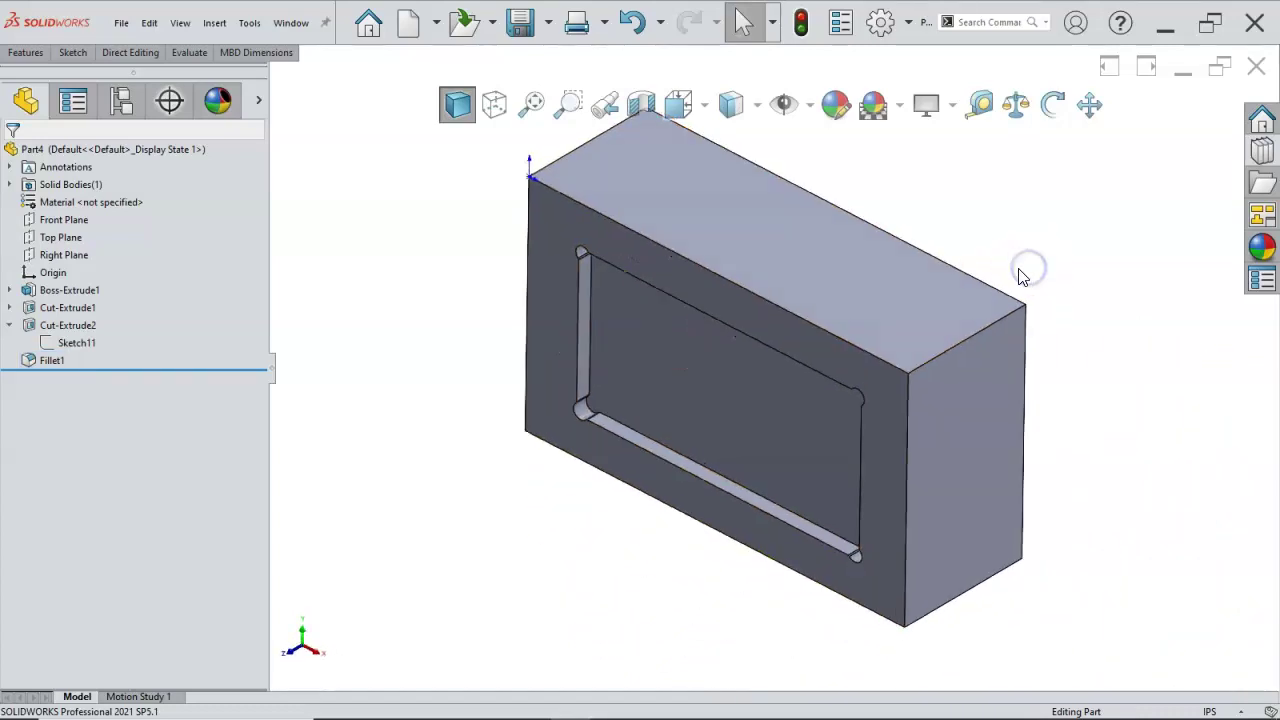
left_click(1262, 150)
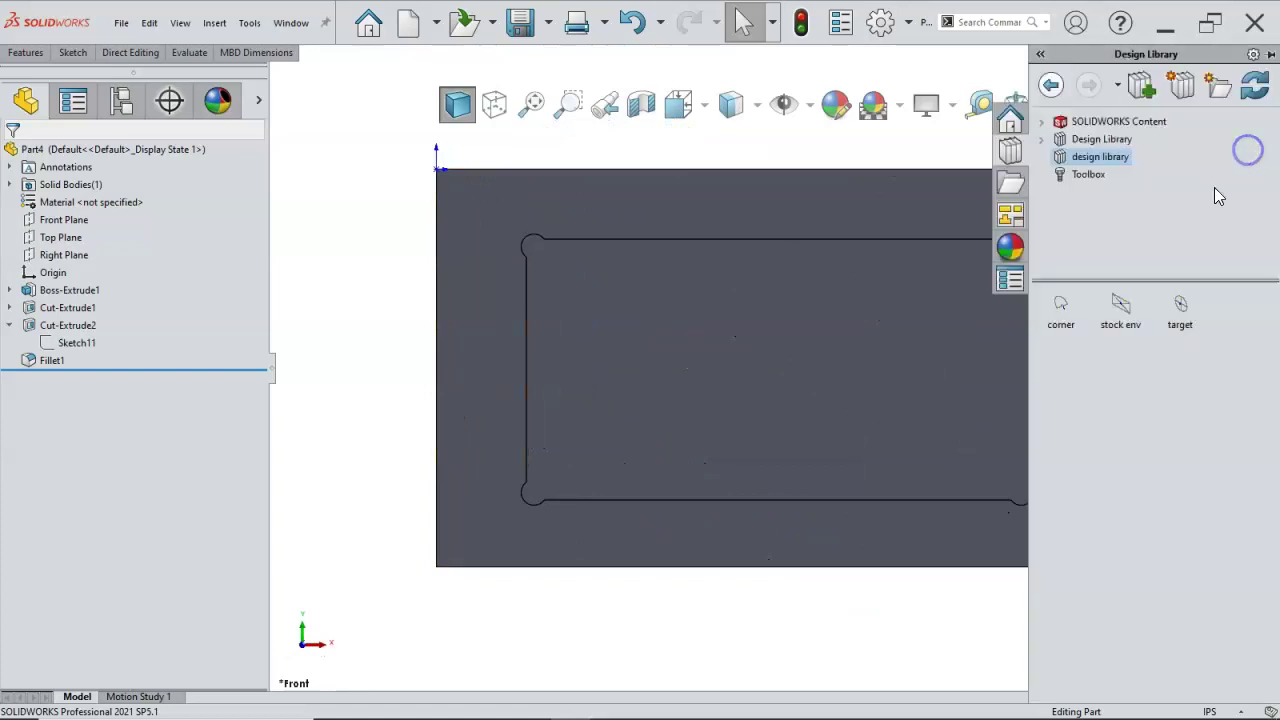
left_click_drag(1058, 304, 978, 350)
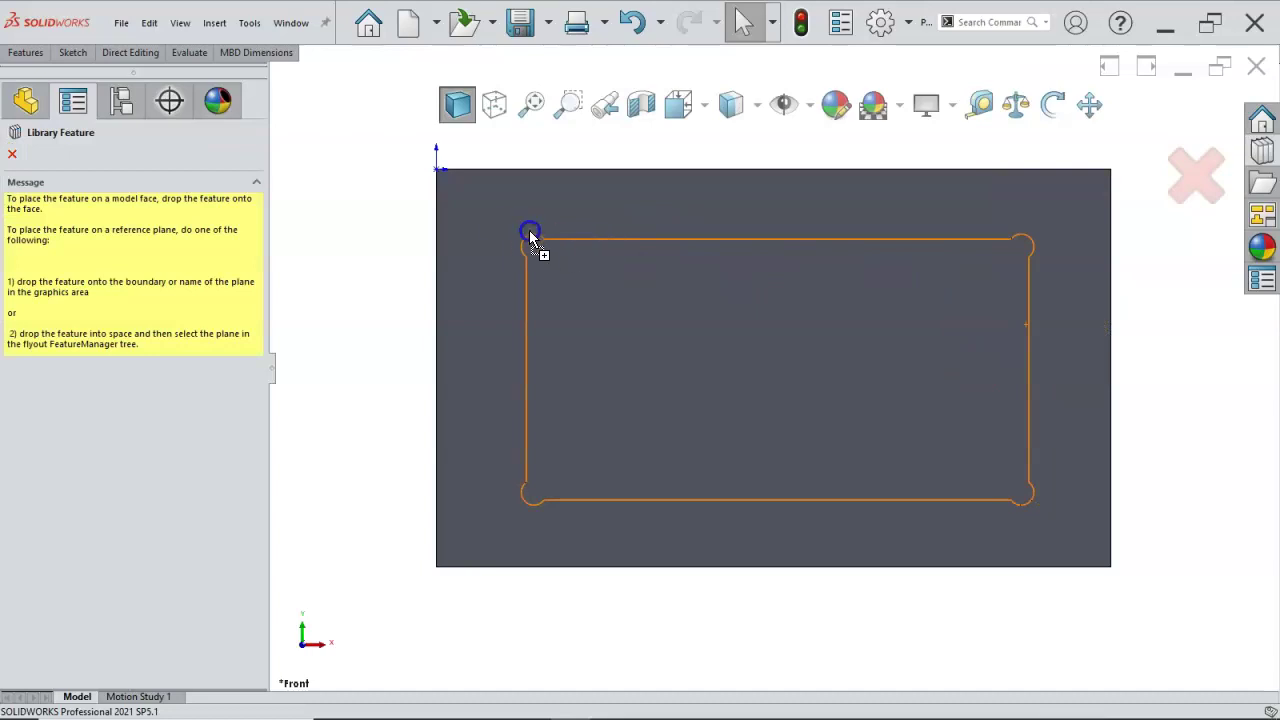
left_click(506, 228)
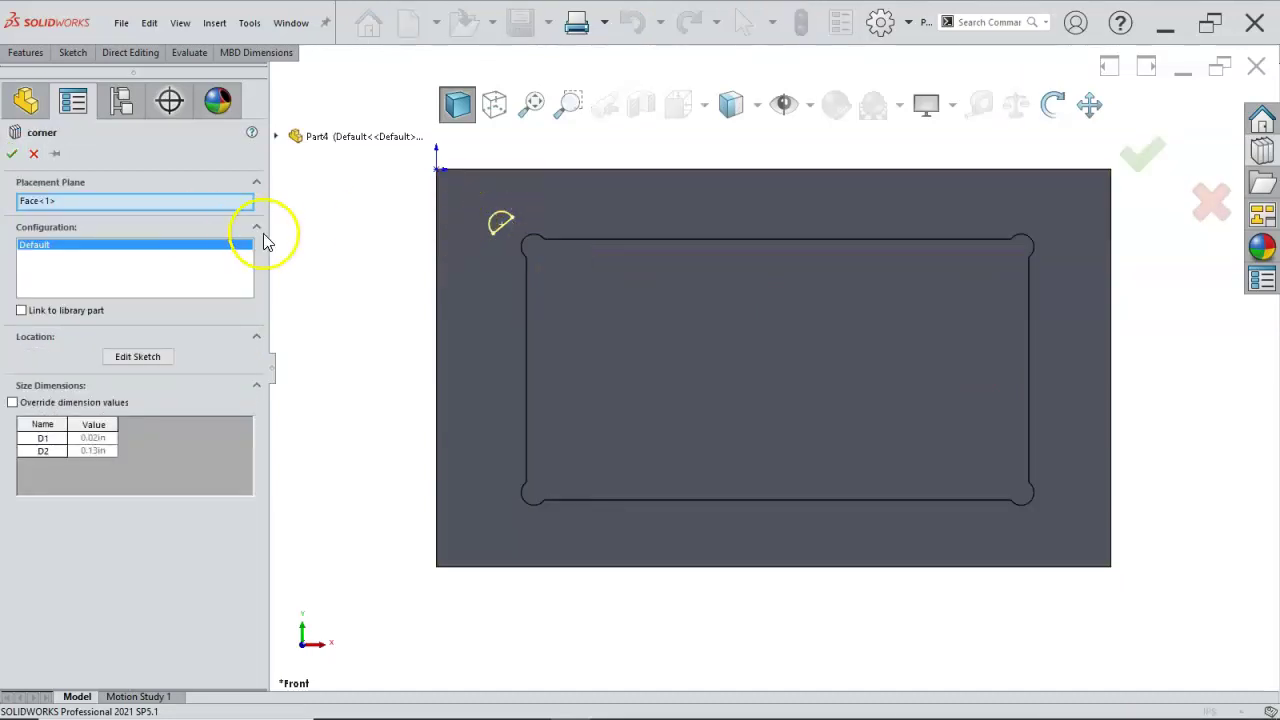
left_click(34, 155)
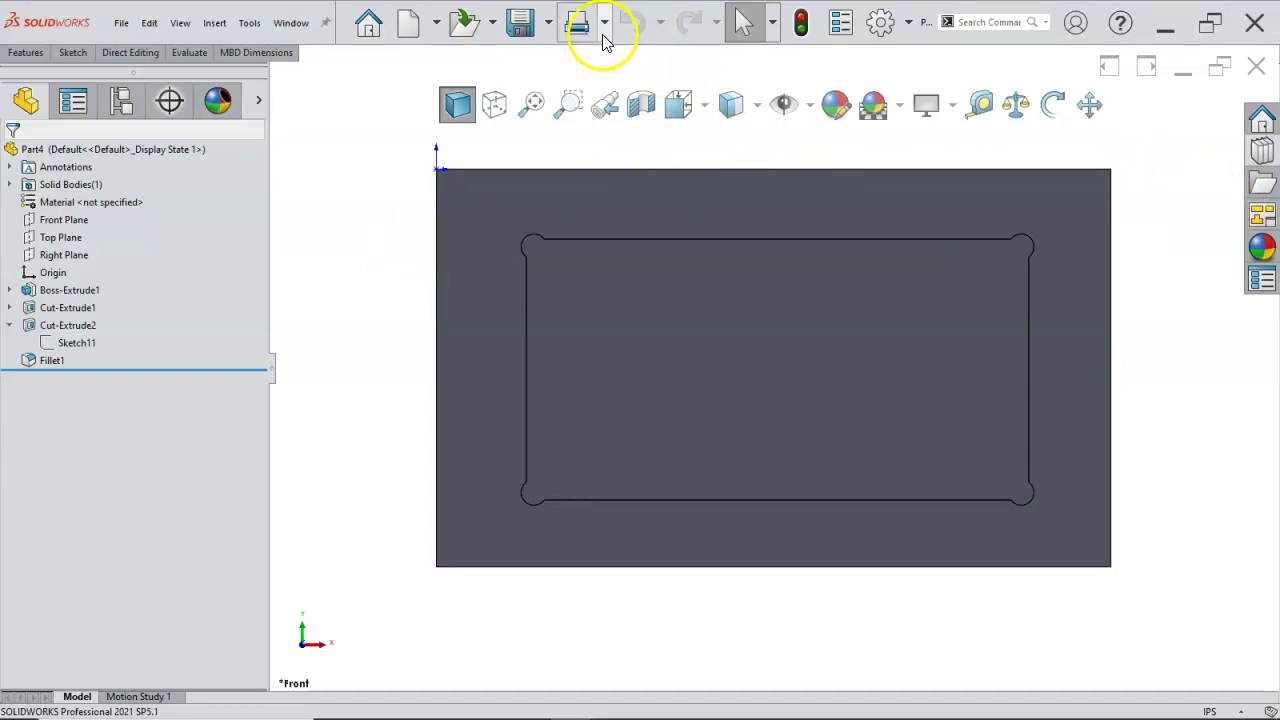
Save the part as cam Part.SLDPRT in the 2021 Fall MPT150 folder and close it
left_click(522, 28)
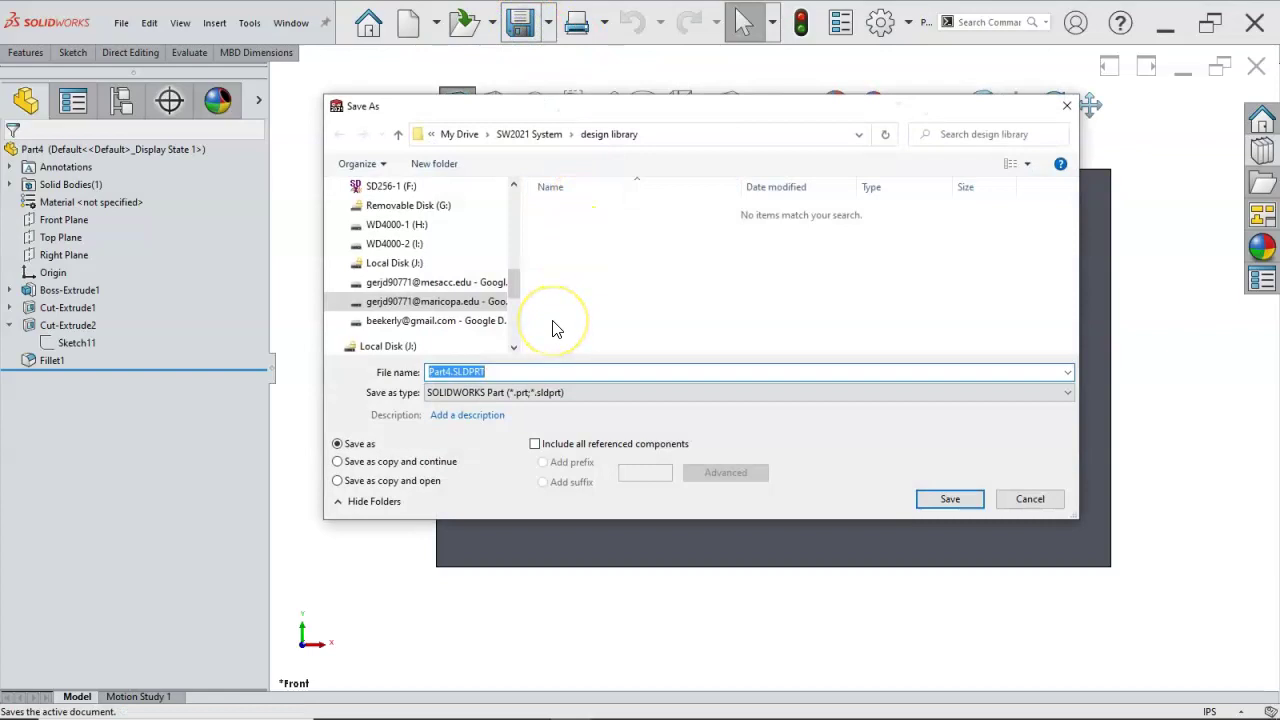
left_click_drag(513, 285, 512, 206)
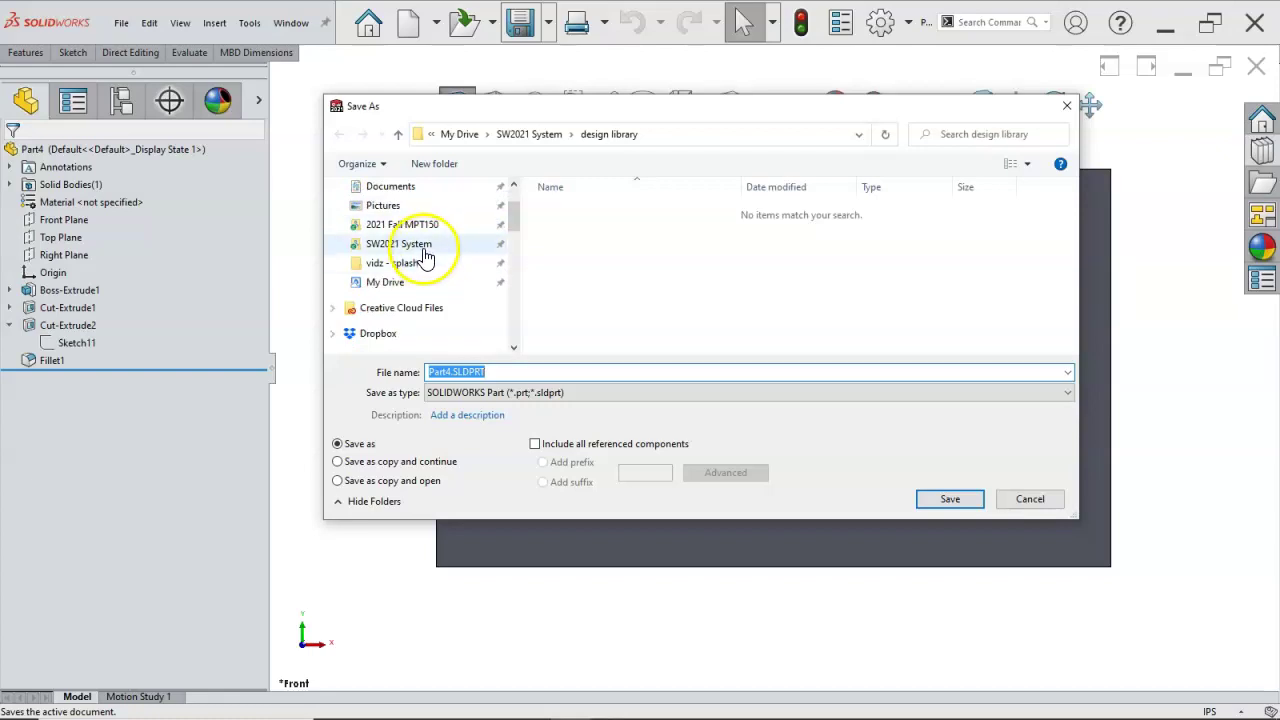
left_click(420, 226)
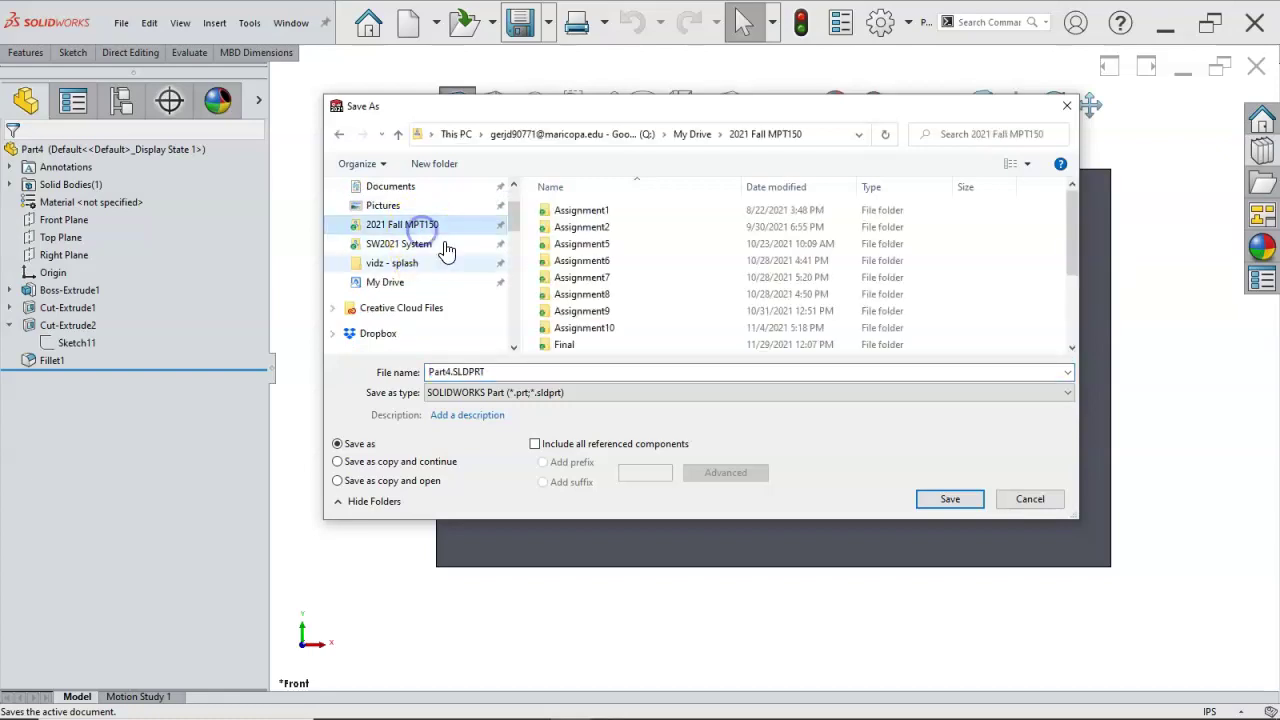
left_click(435, 371)
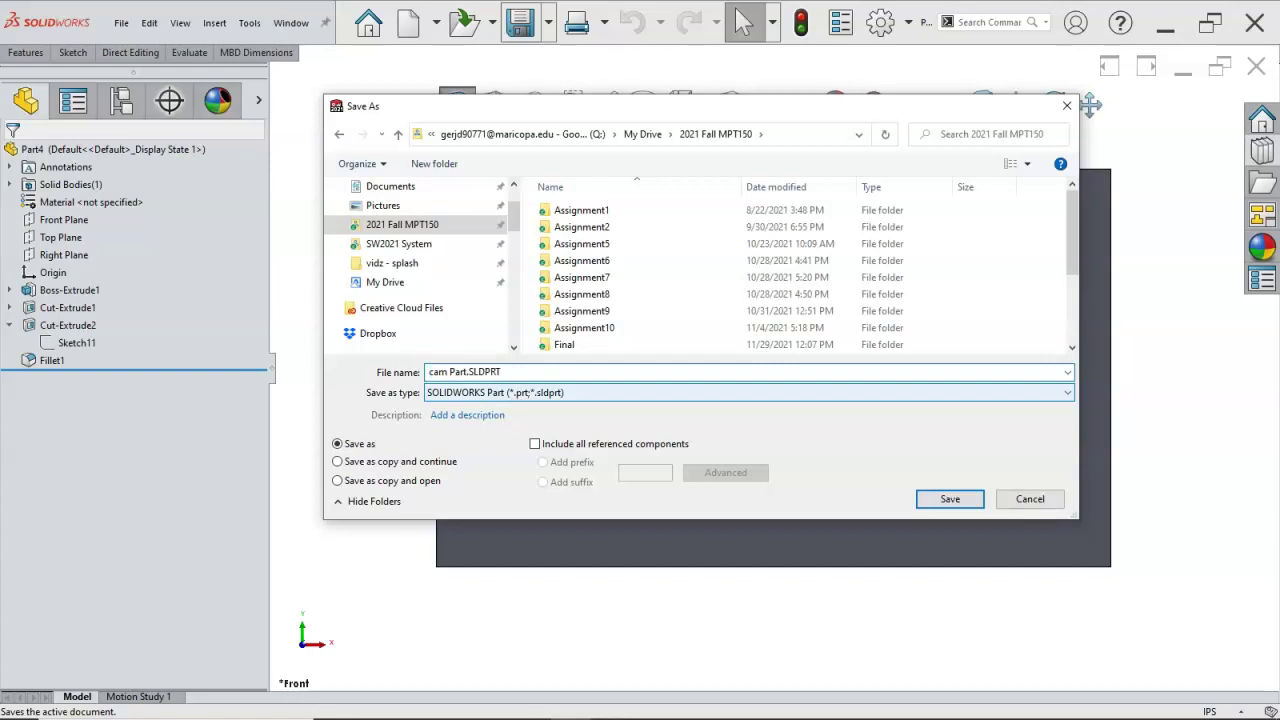
left_click(940, 500)
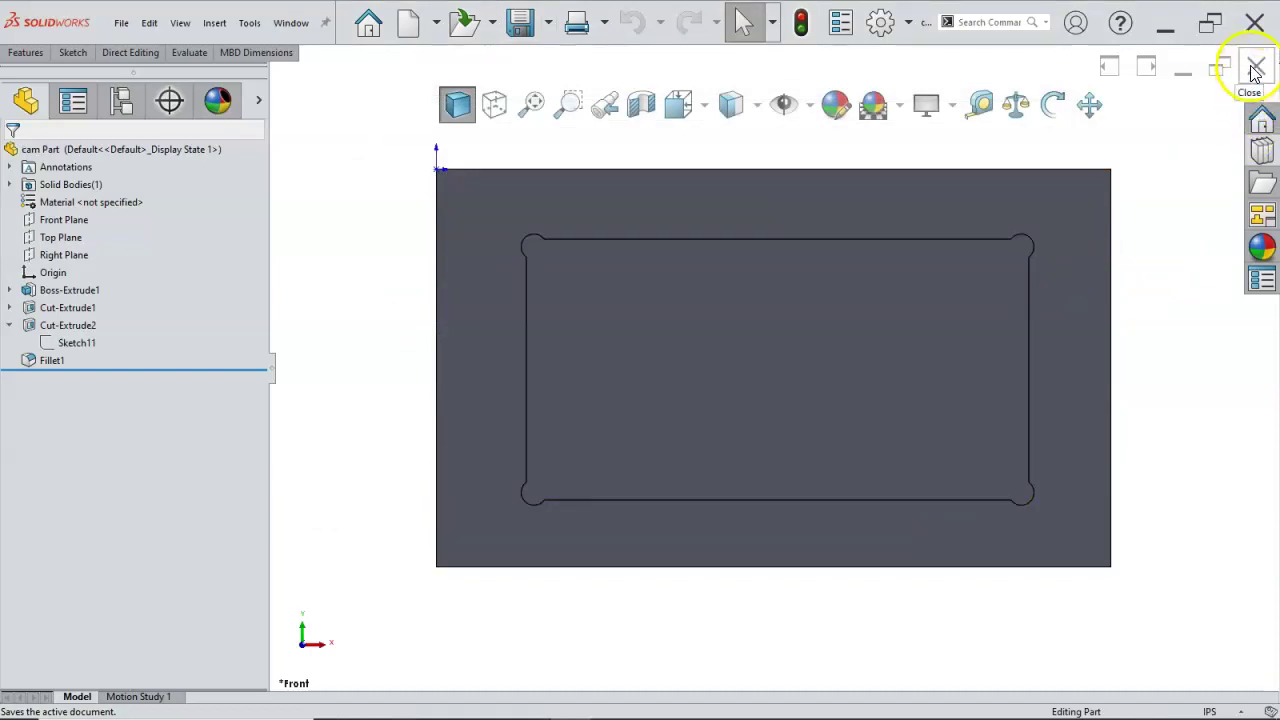
left_click(1252, 67)
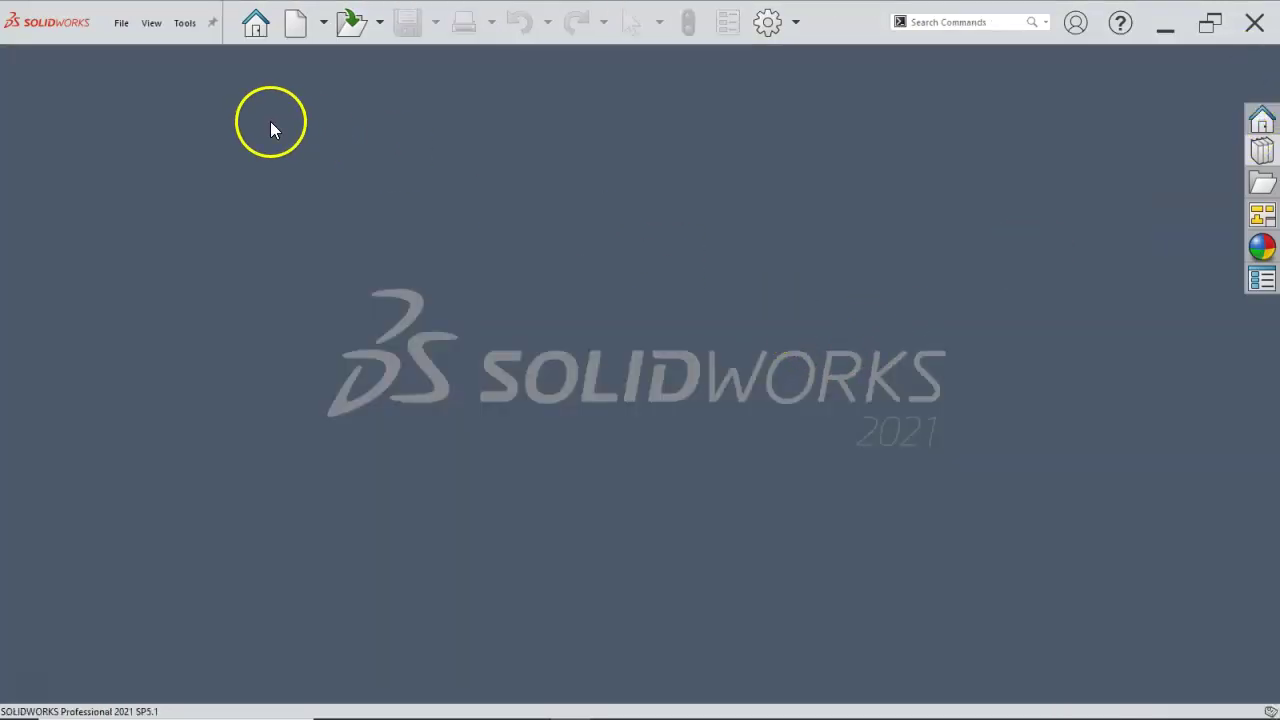
Create a new part document from a part template
left_click(121, 24)
left_click(151, 22)
left_click(121, 22)
left_click(151, 22)
left_click(120, 22)
left_click(126, 55)
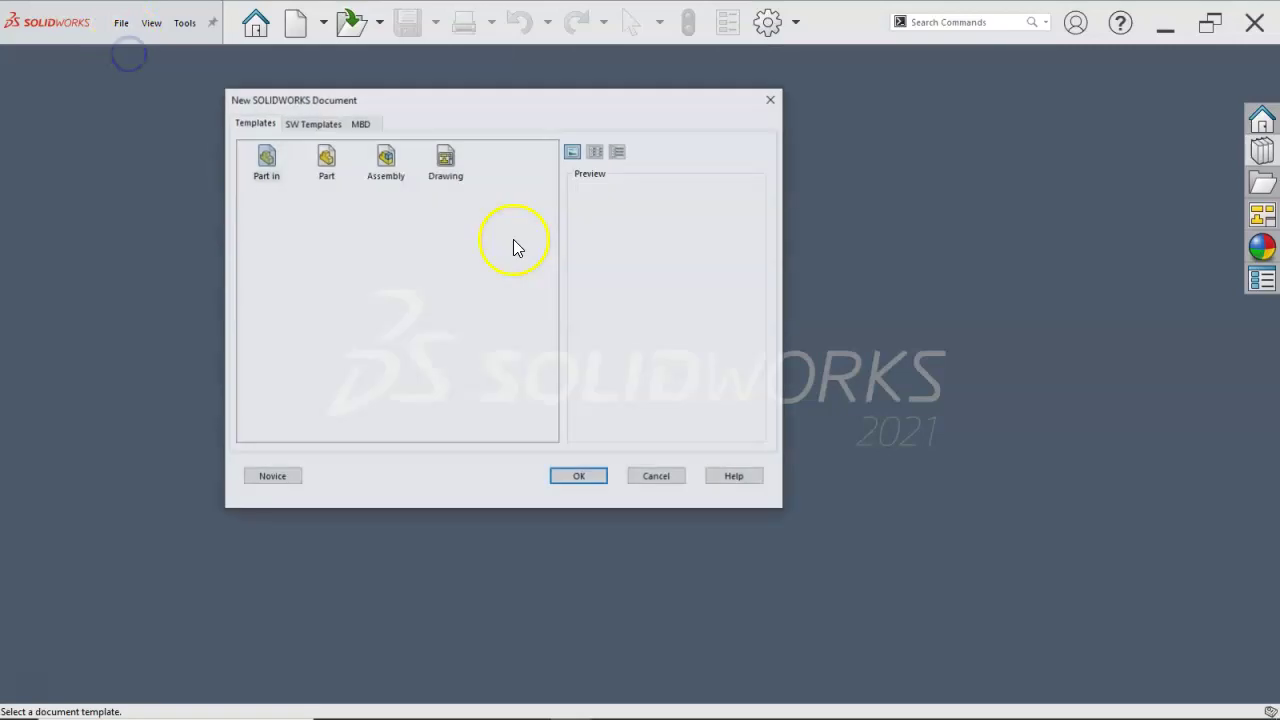
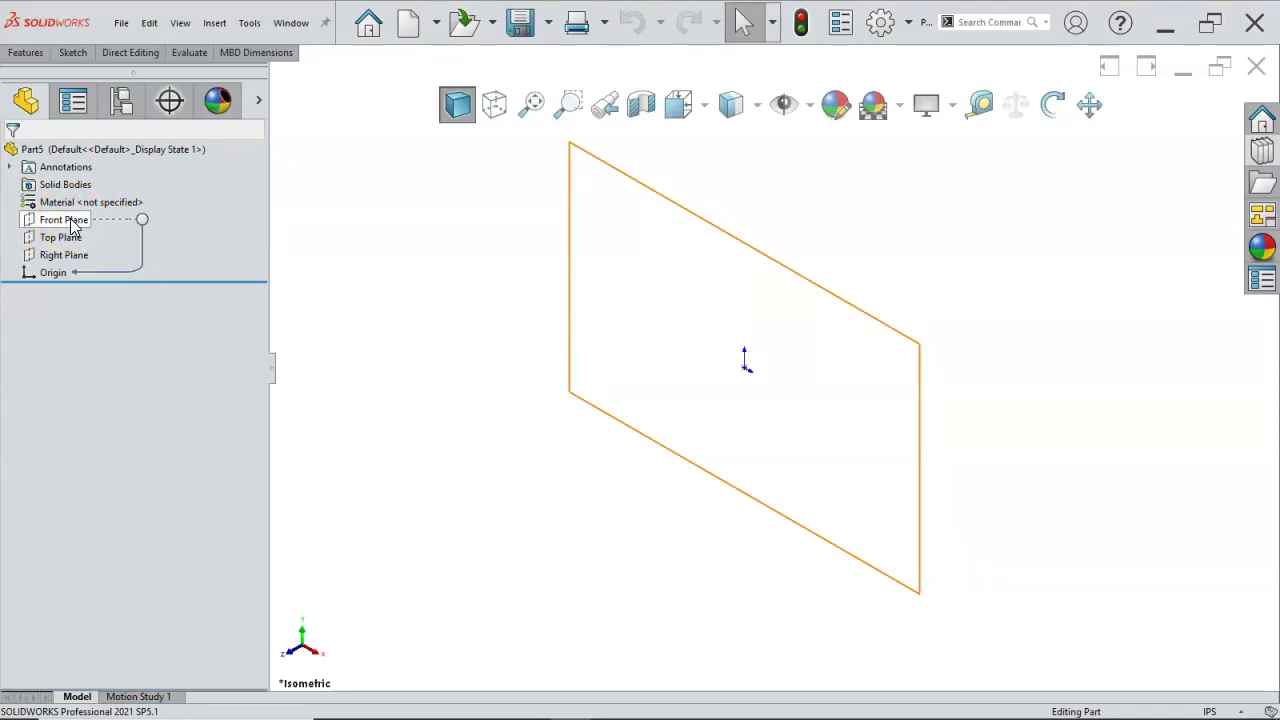
Sketch a corner rectangle about 3.24 by 2.33 in on the Front Plane, with its upper-left corner at the origin
left_click(72, 222)
left_click(86, 196)
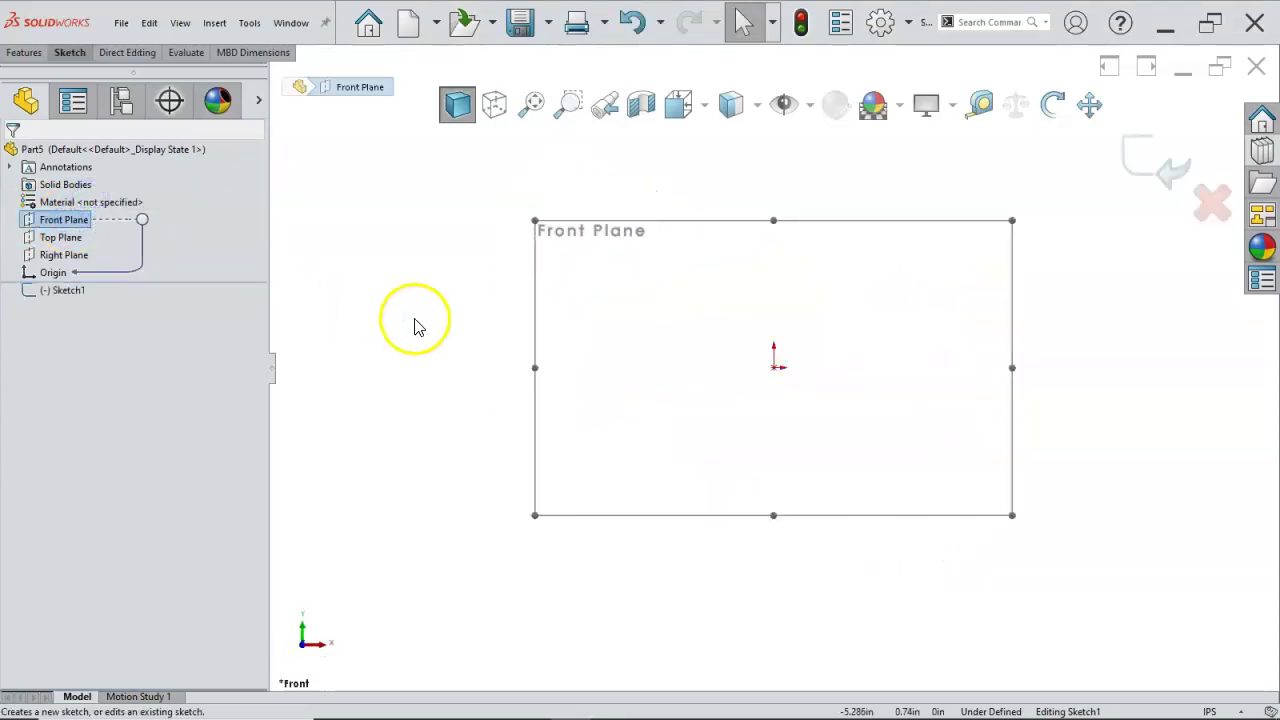
key("s")
left_click(442, 407)
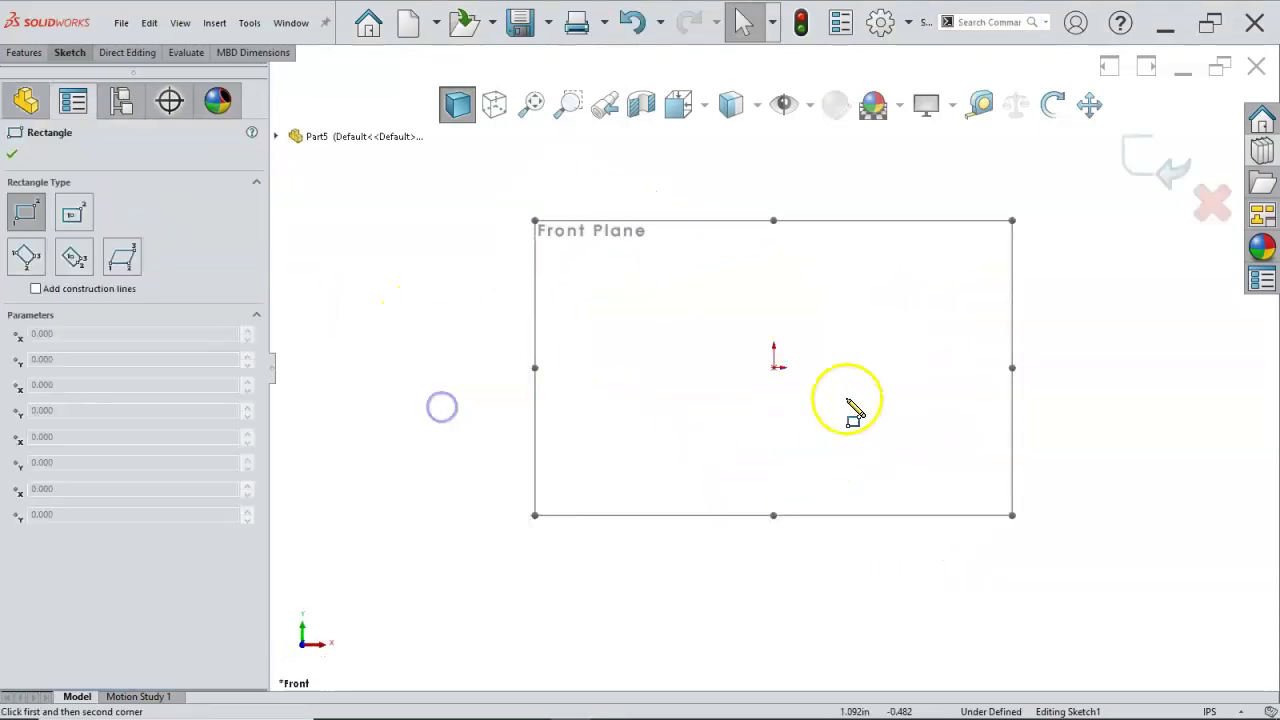
left_click(773, 368)
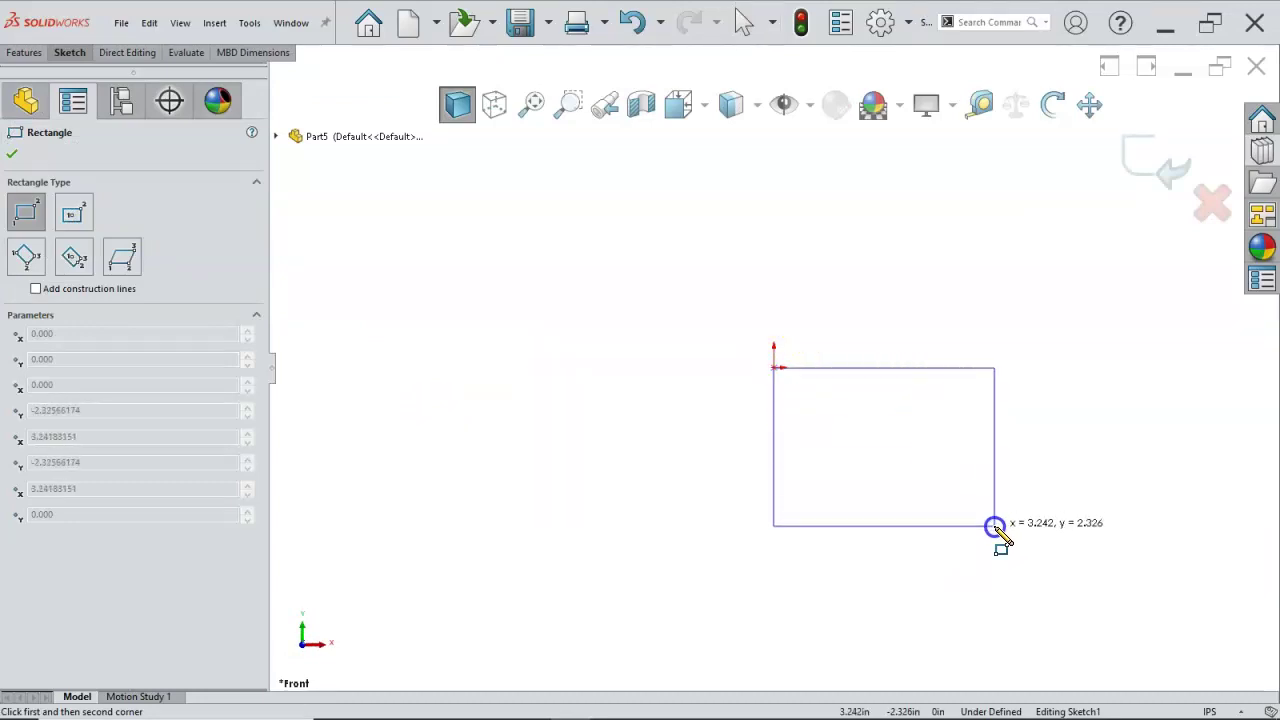
left_click(995, 527)
right_click(930, 447)
left_click(963, 451)
scroll(906, 445, "down", 5)
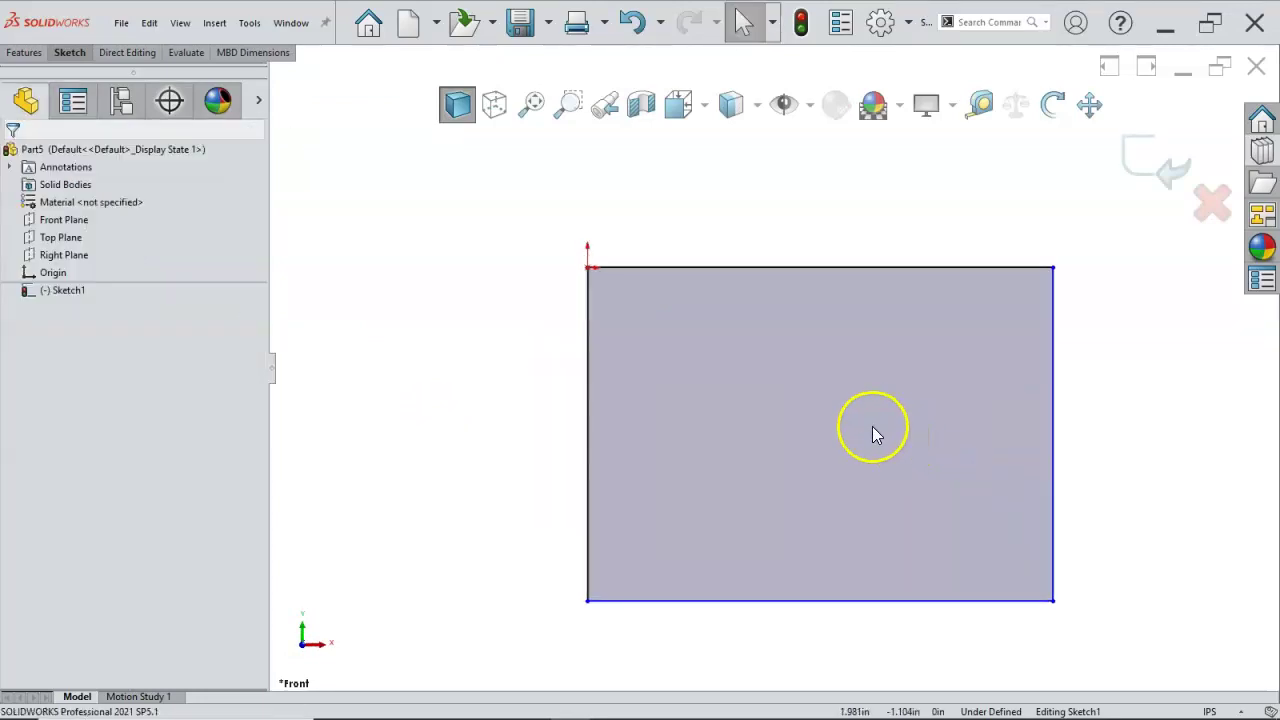
Stretch the rectangle to about 3.77 by 2.44 in by moving its free corner away from the origin
left_click(873, 433)
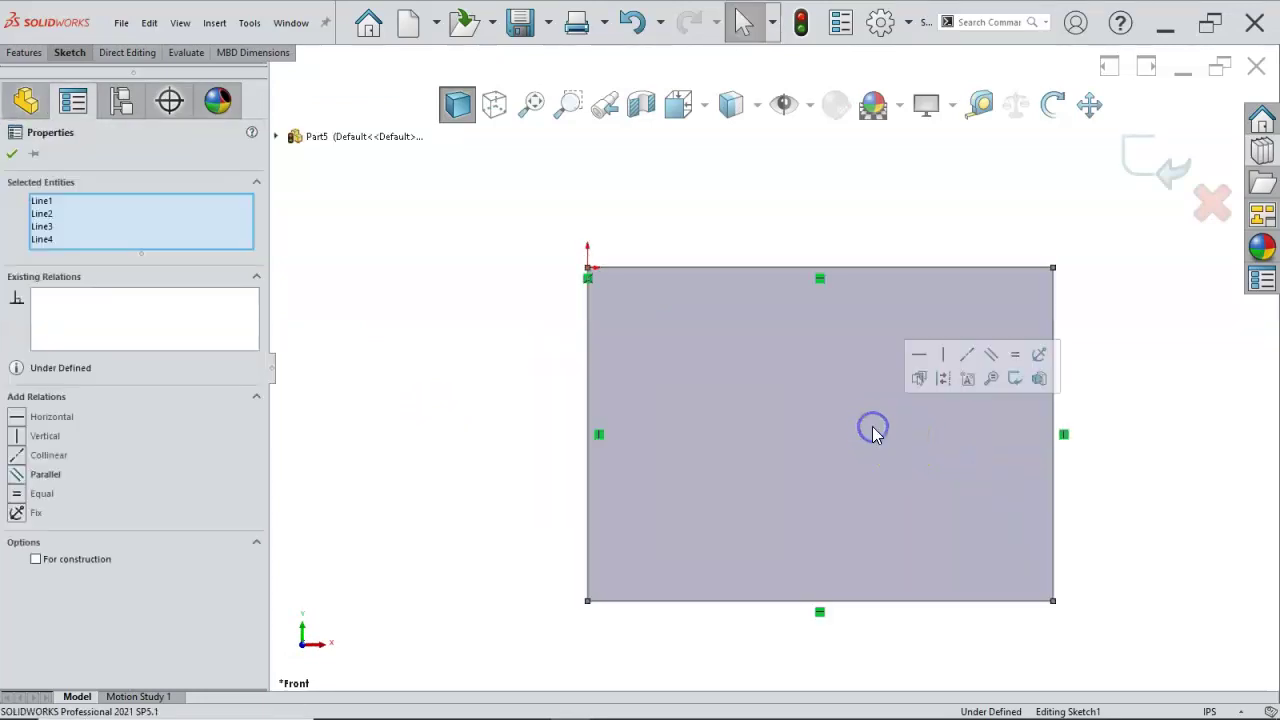
left_click(728, 234)
key("s")
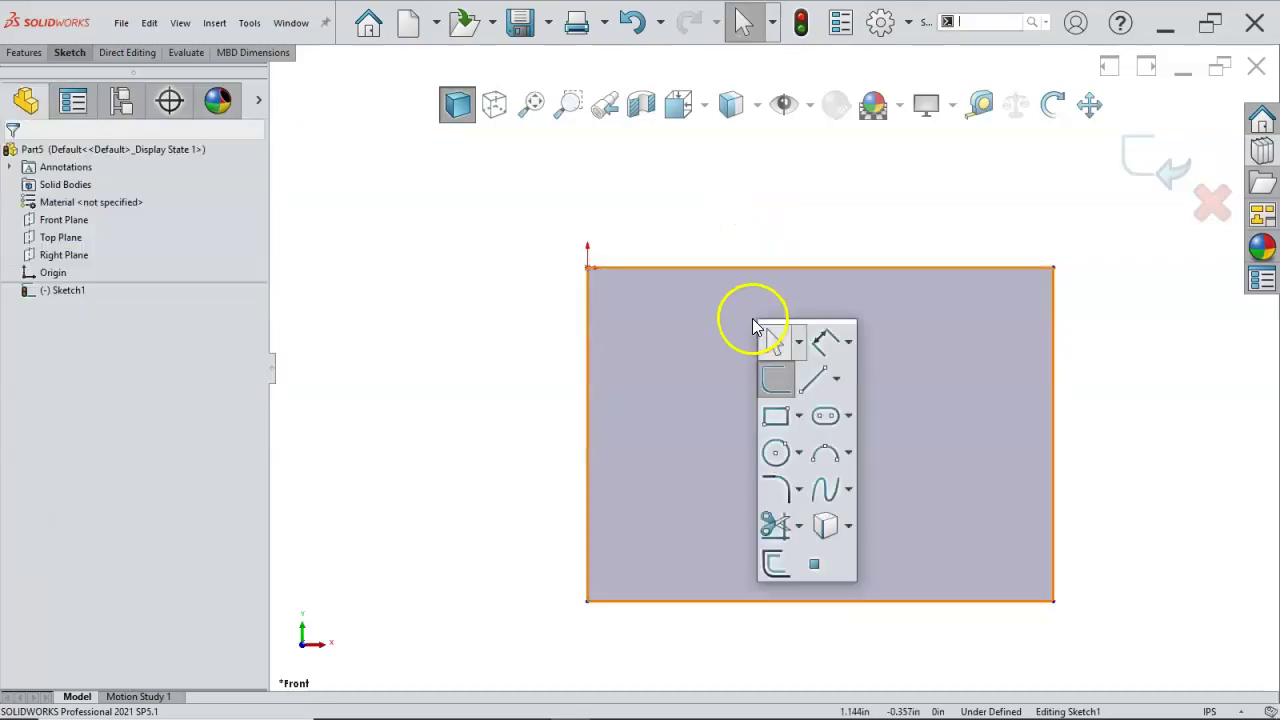
left_click(690, 243)
left_click_drag(1055, 601, 1129, 617)
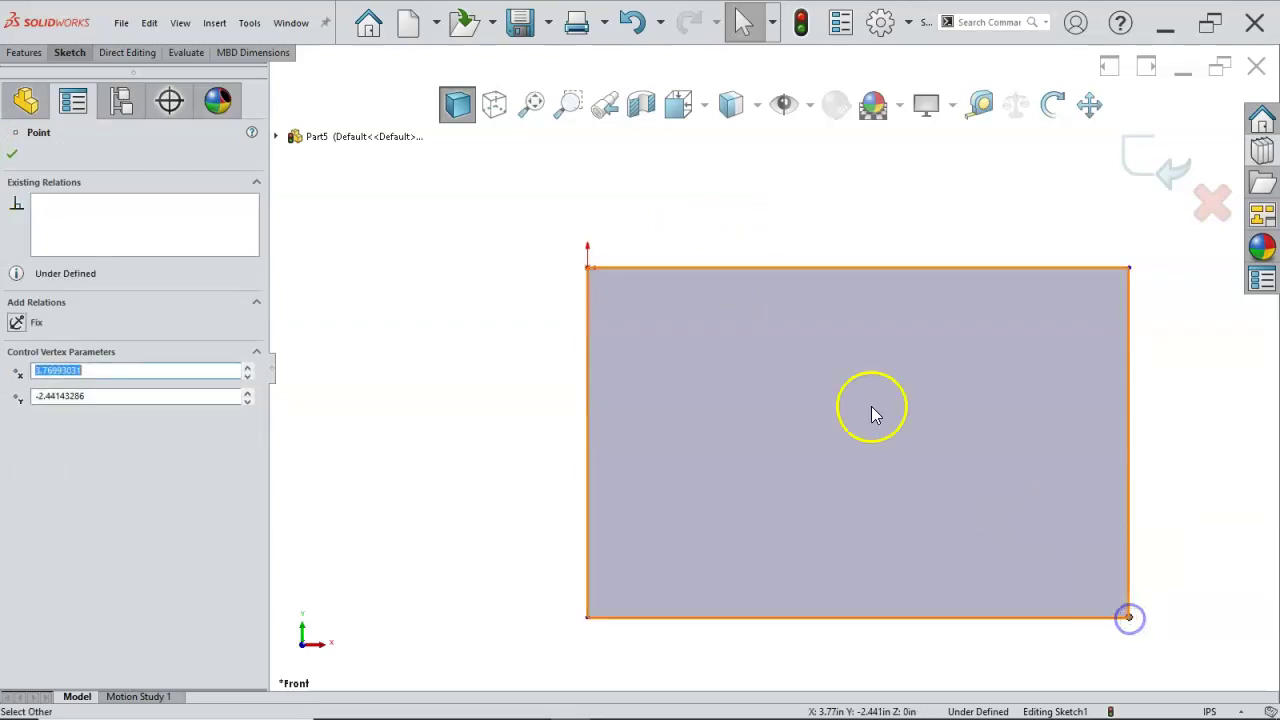
Extrude the rectangle into a solid block about 1.9 in deep, extending backward from the Front Plane
right_click(466, 248)
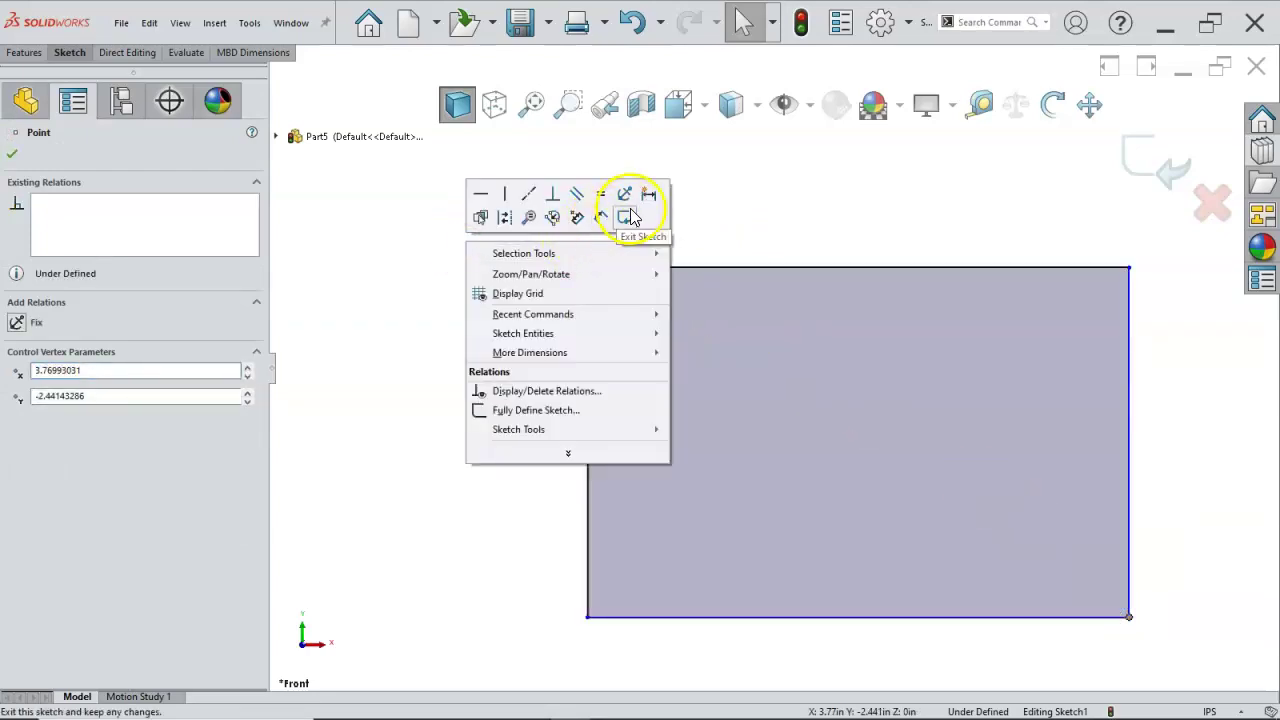
left_click(417, 252)
right_click(445, 267)
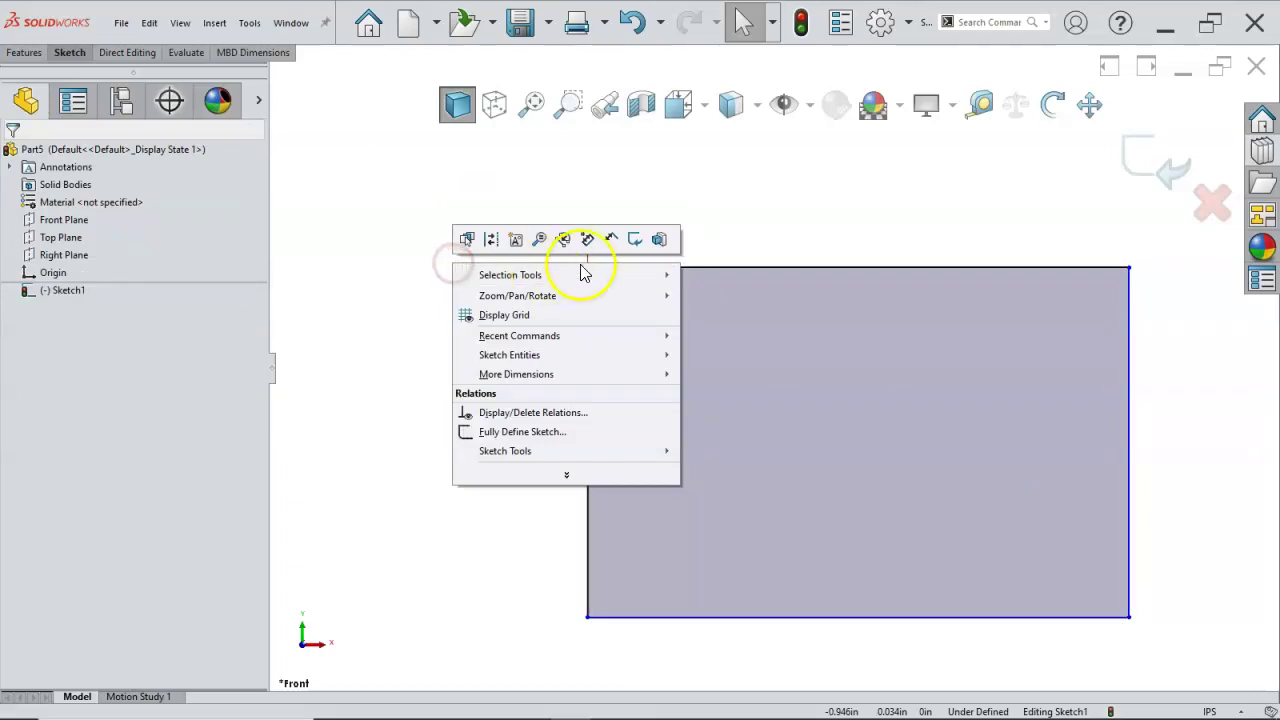
left_click(655, 240)
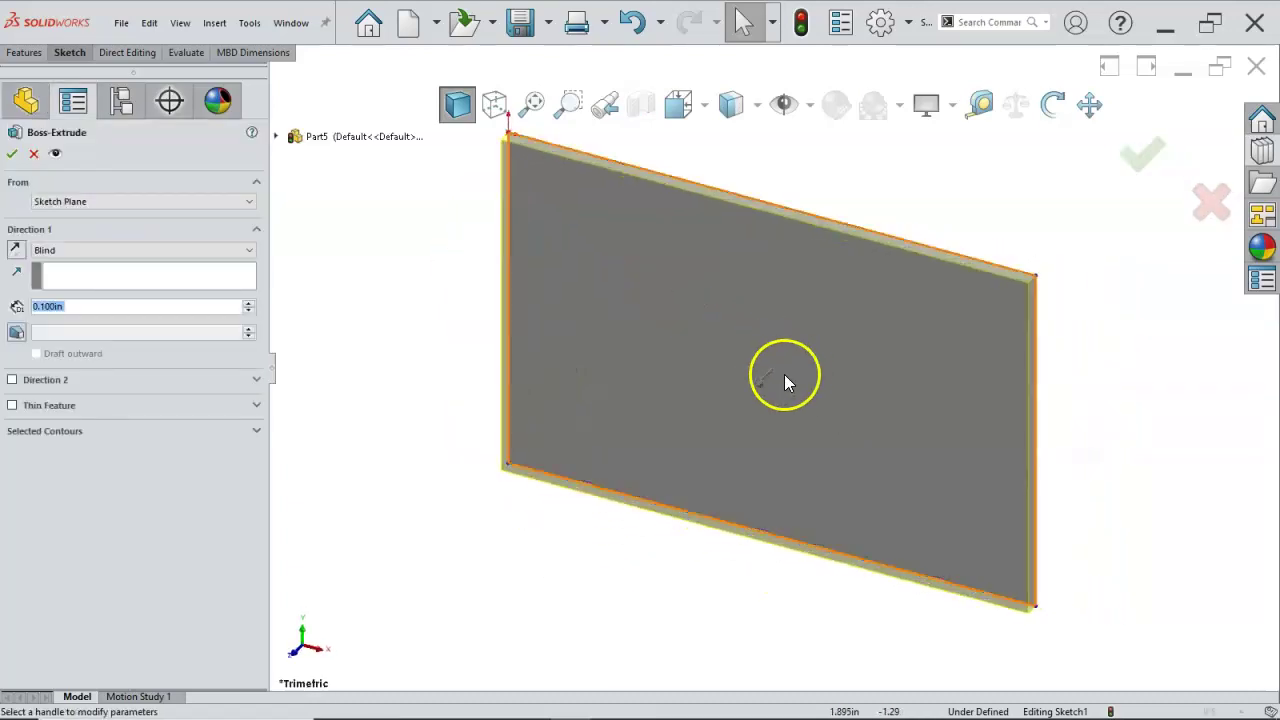
left_click(918, 240)
left_click(1157, 145)
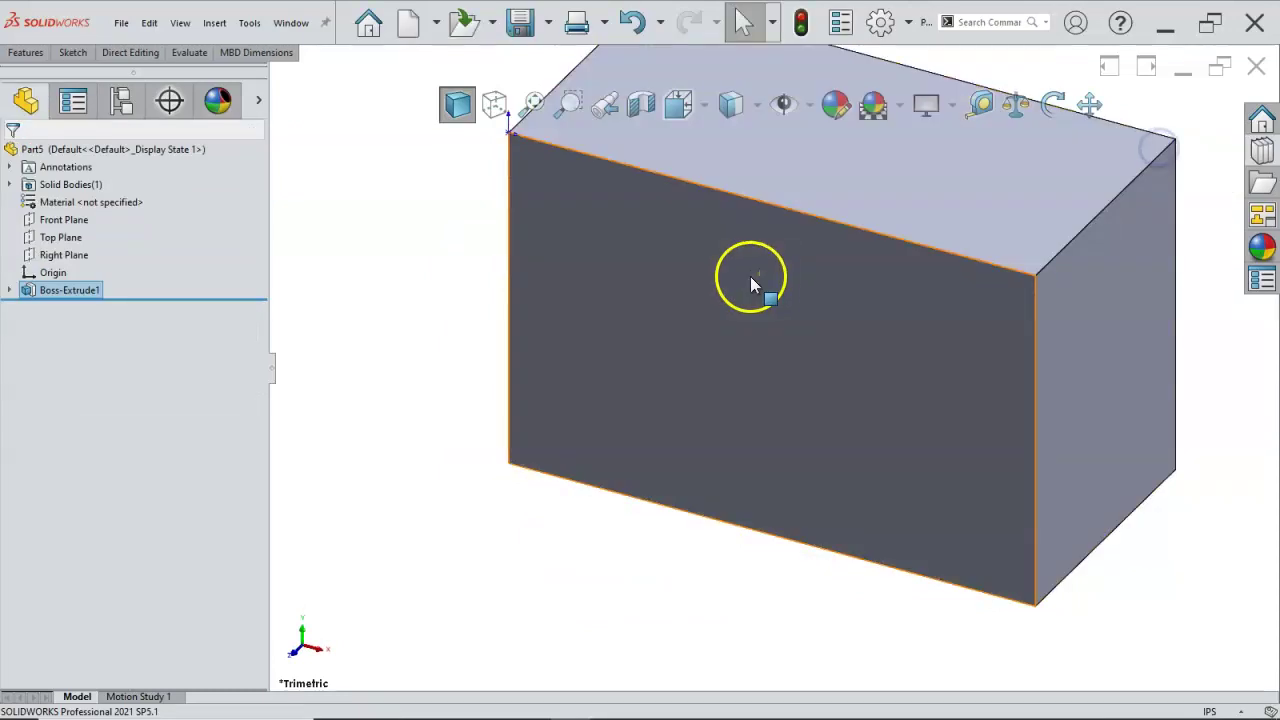
Start a sketch on the block's front face and draw a corner rectangle inset from all four edges
left_click(713, 290)
key("s")
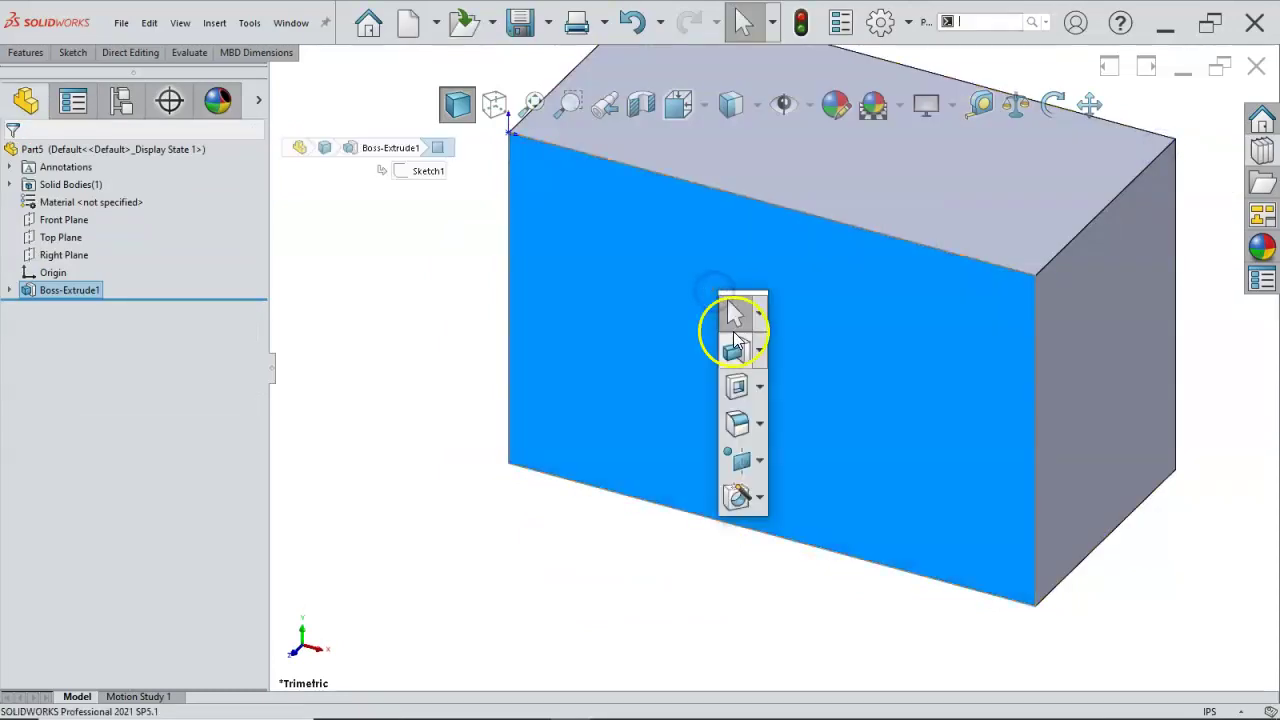
key("ctrl+8")
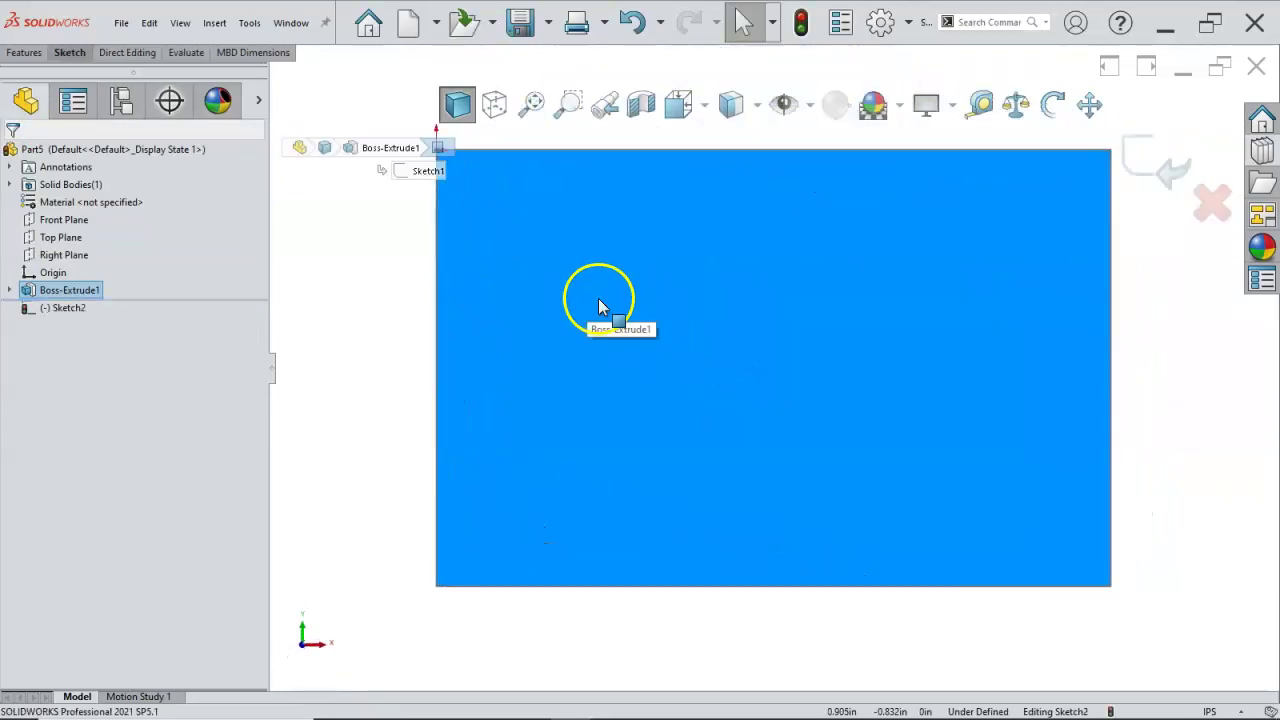
key("s")
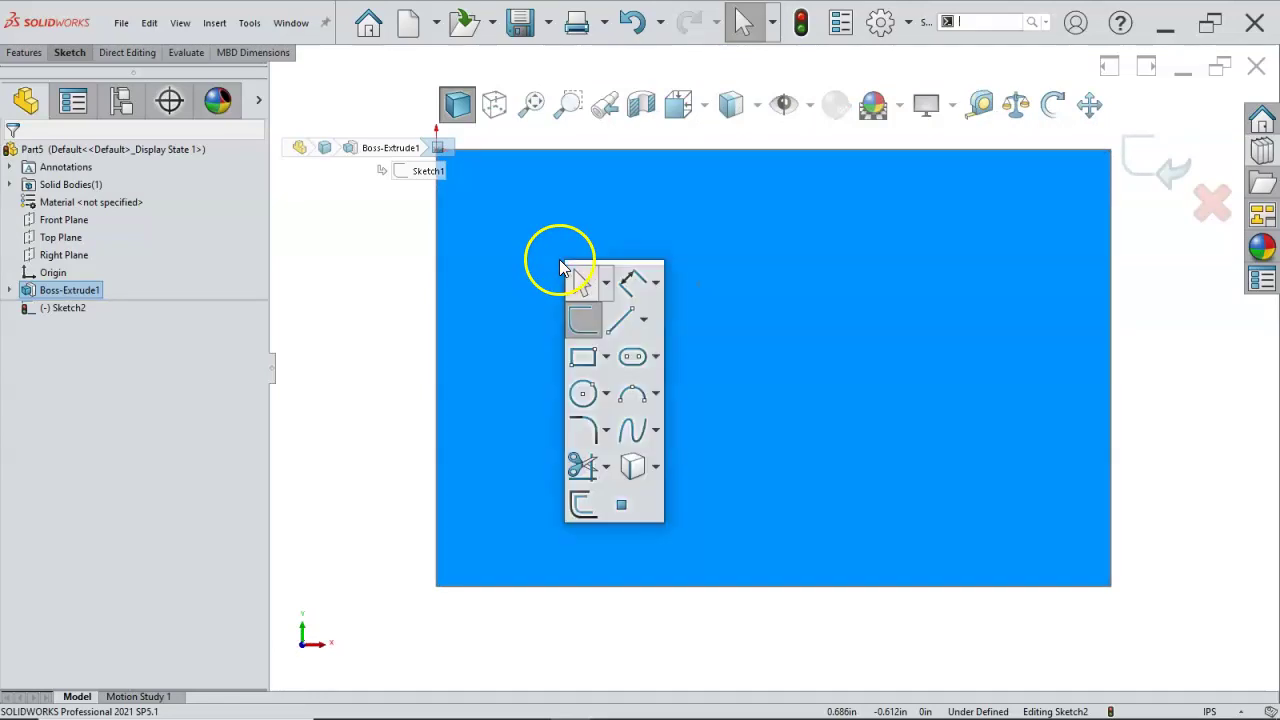
left_click(581, 358)
left_click(509, 233)
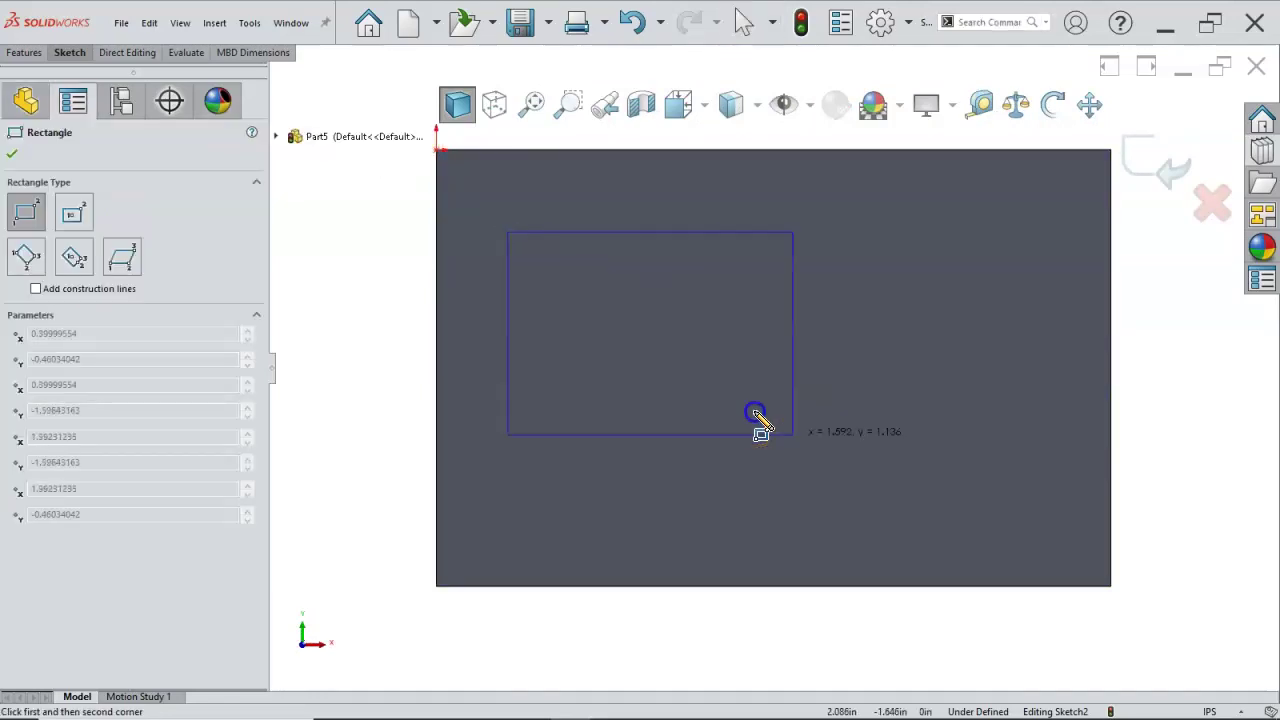
left_click(1035, 515)
right_click(972, 429)
left_click(1010, 438)
Cut the inset rectangle 0.25 in deep into the block as a blind pocket
key("s")
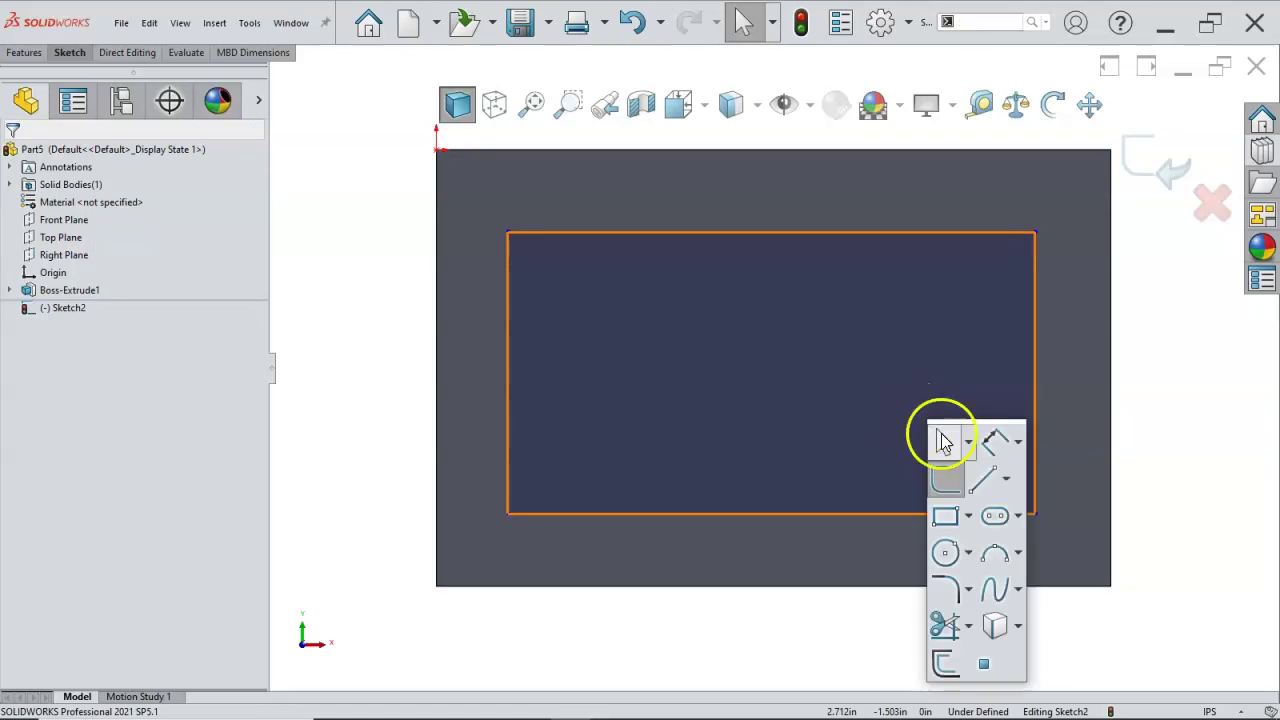
left_click(403, 286)
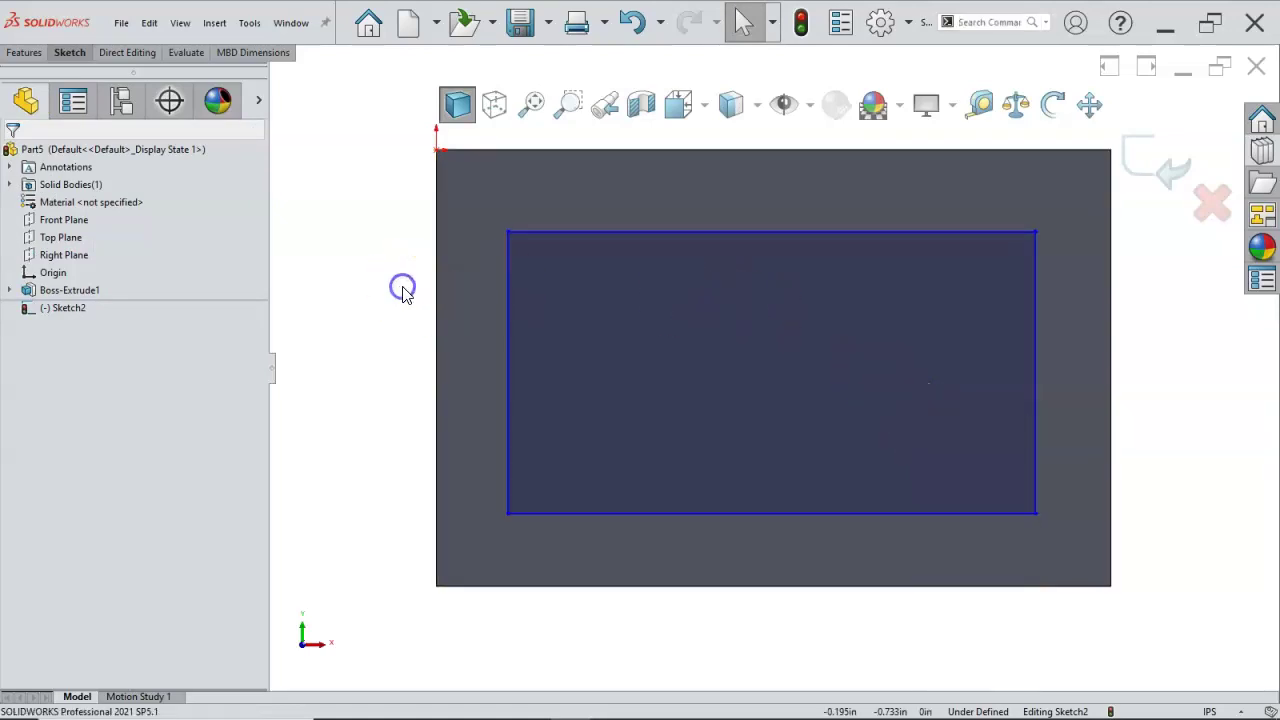
left_click(37, 50)
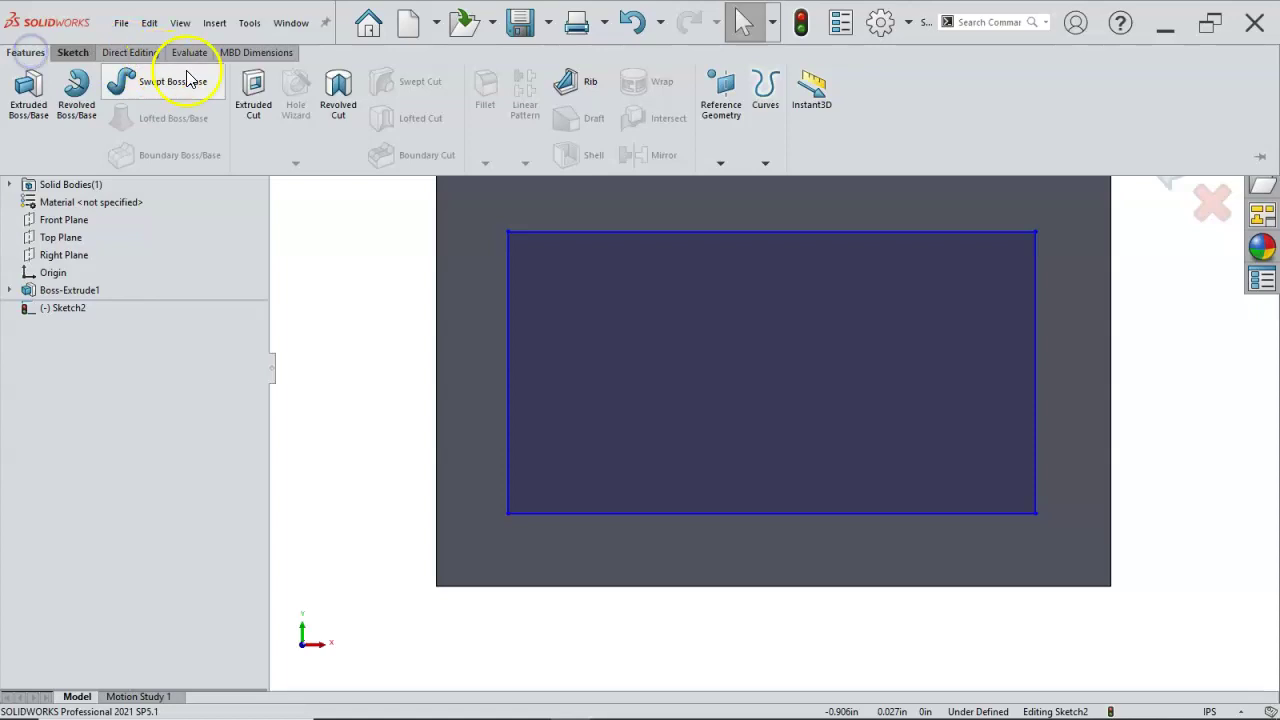
left_click(253, 88)
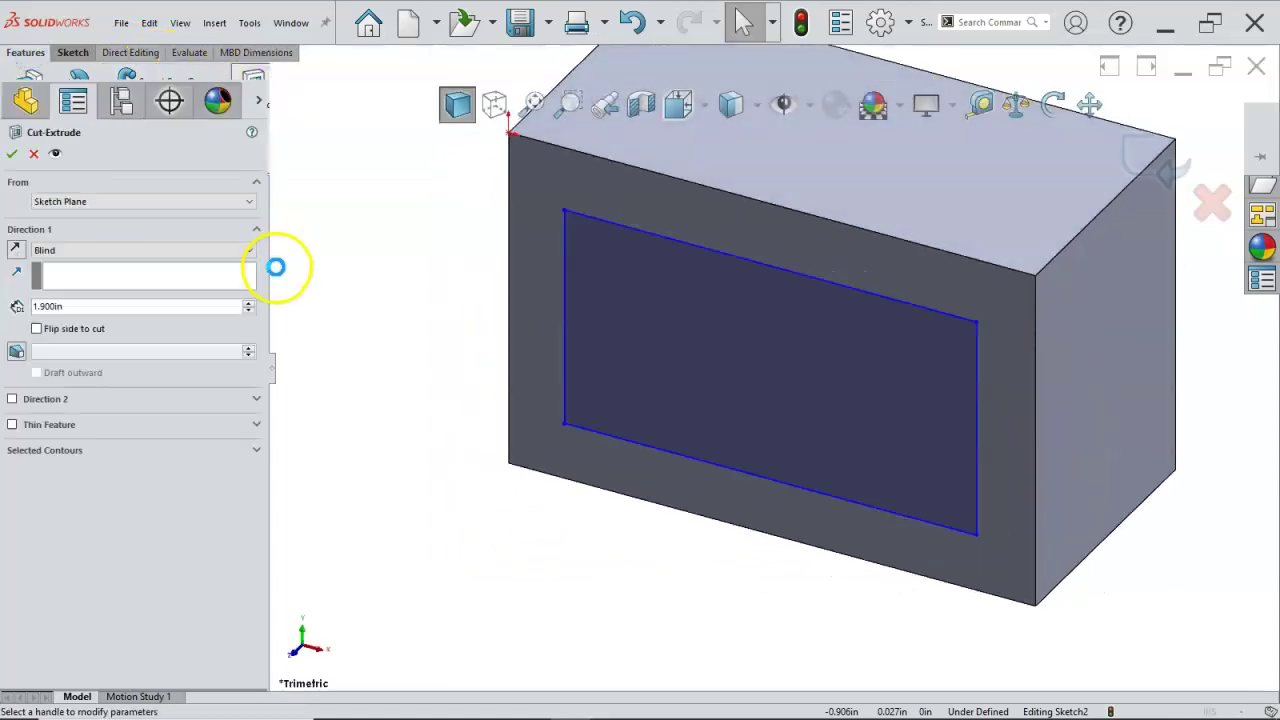
type("0.25")
key("Return")
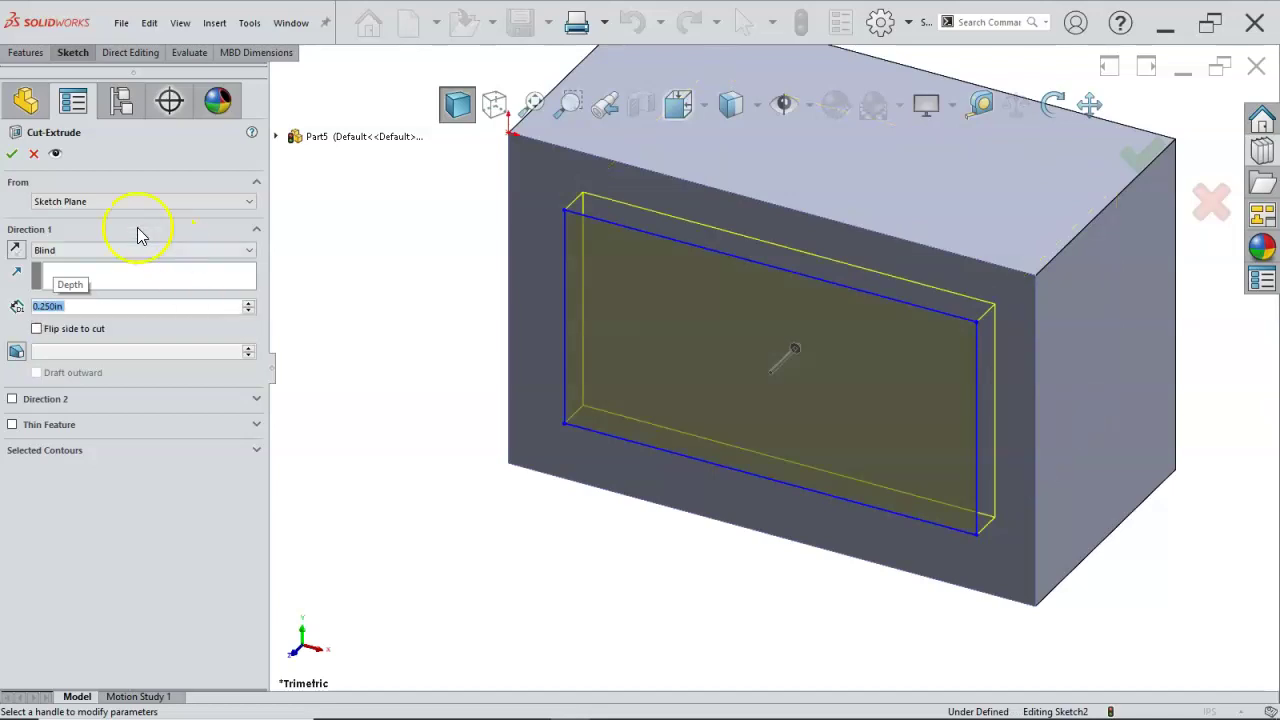
left_click(12, 153)
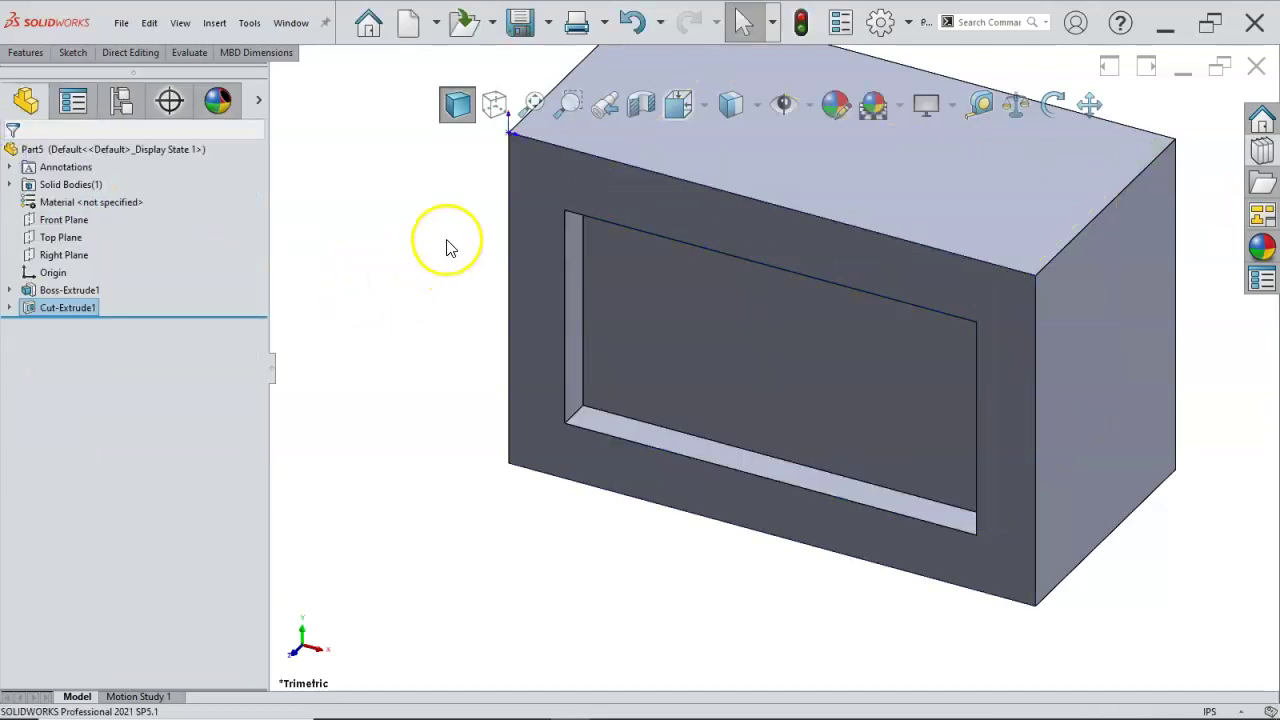
Start a sketch on the front face and draw a diagonal line about 0.30 in long across the pocket's upper-left corner
left_click(534, 220)
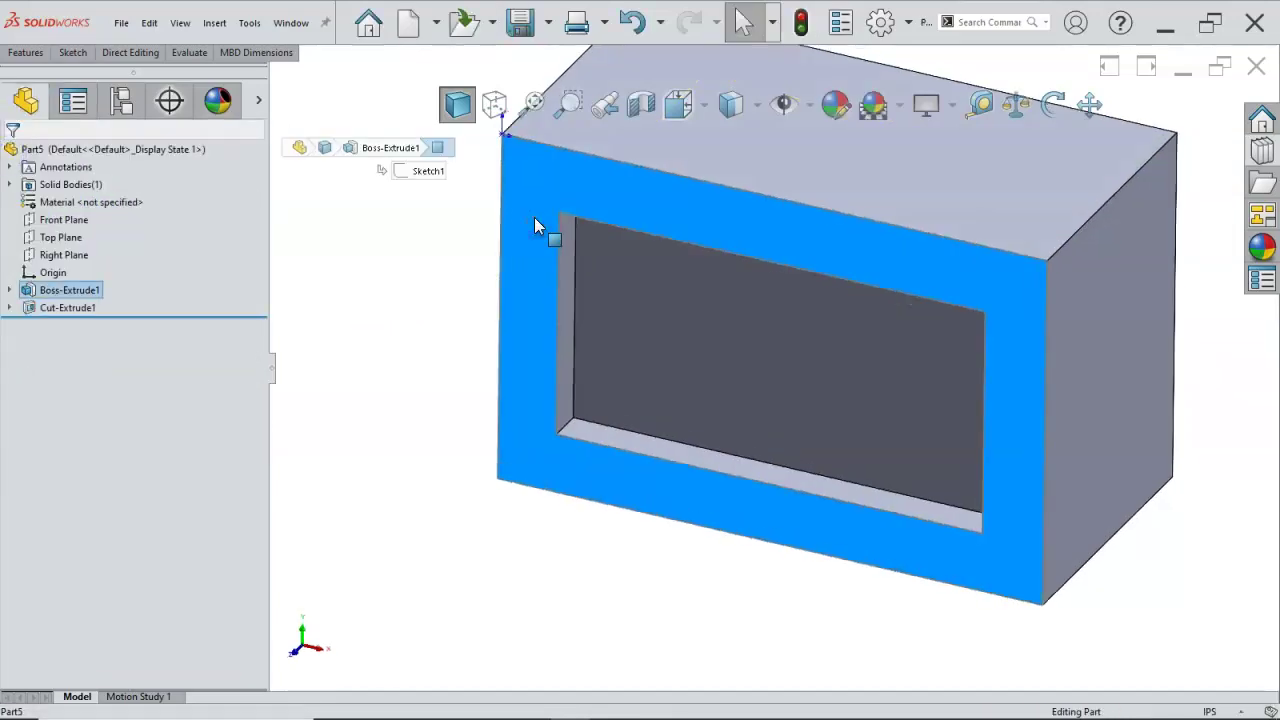
key("ctrl+8")
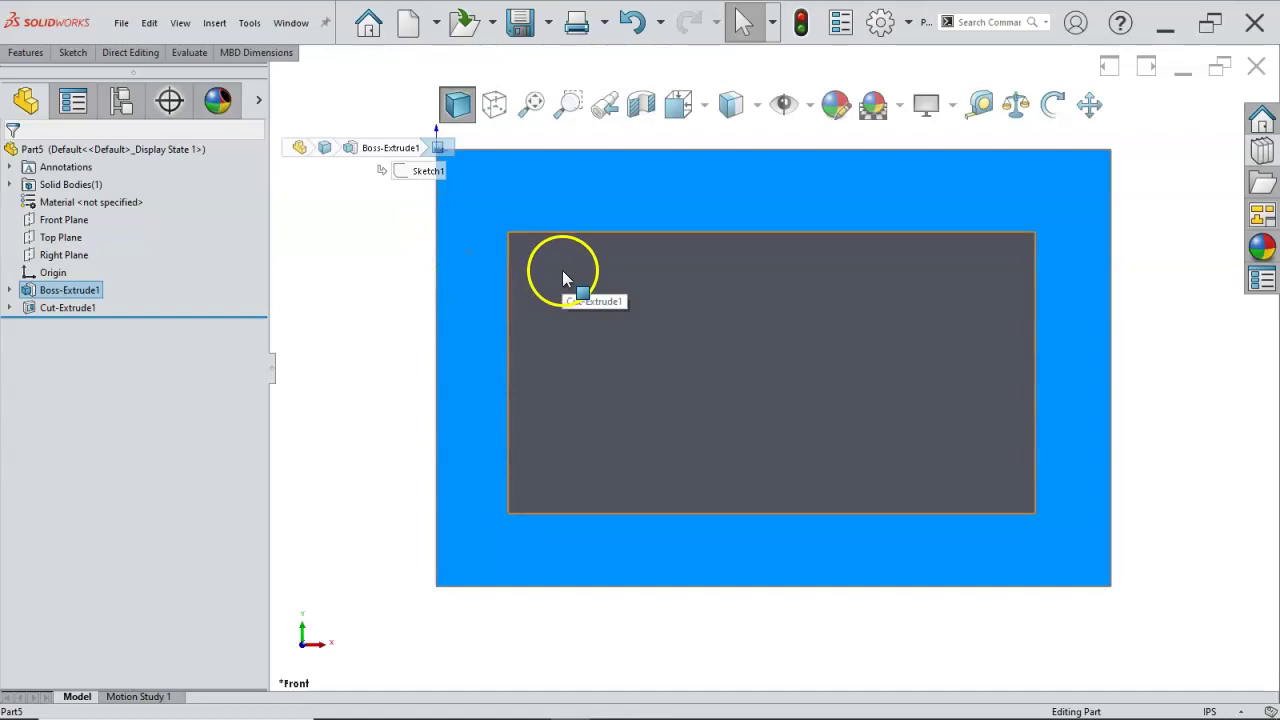
key("s")
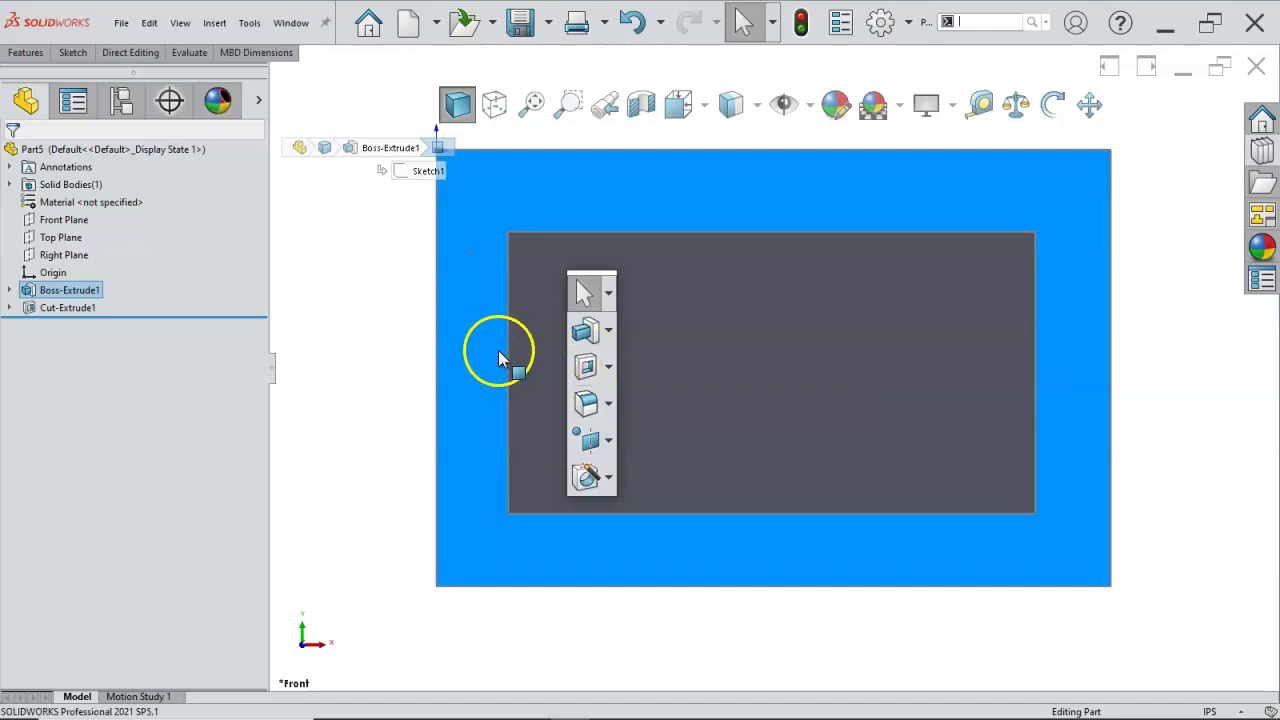
right_click(465, 285)
left_click(503, 262)
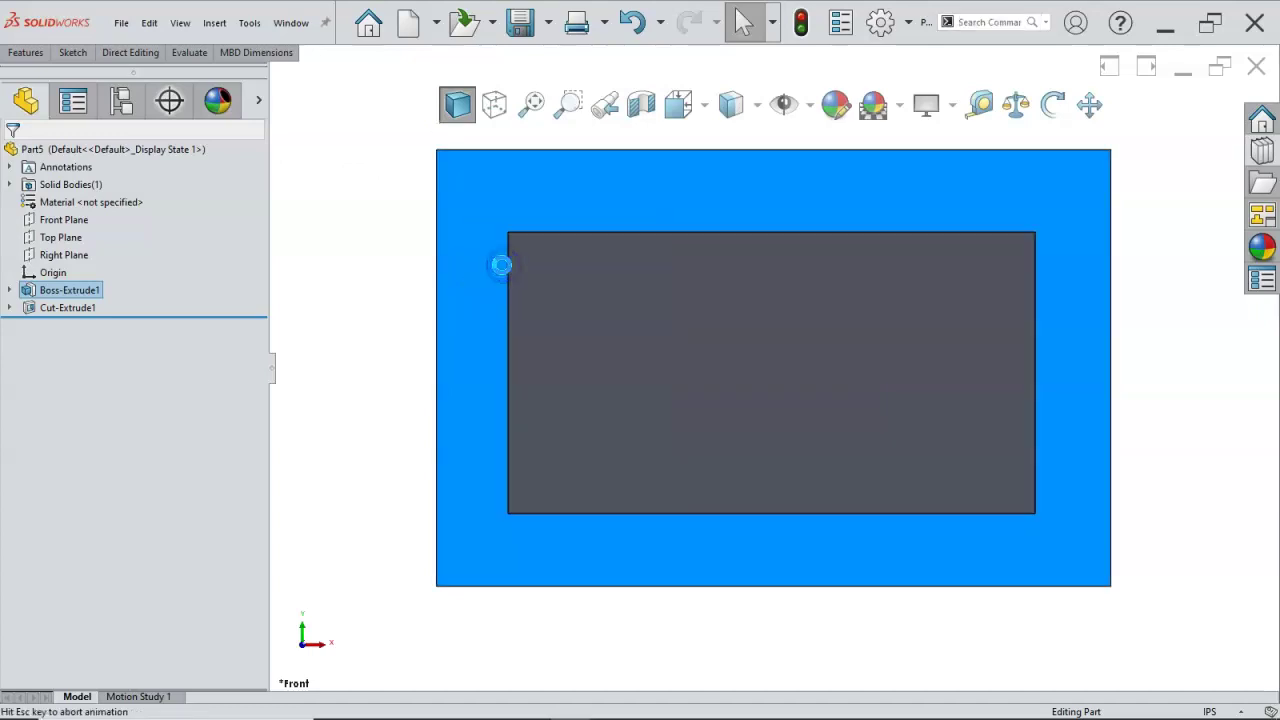
key("s")
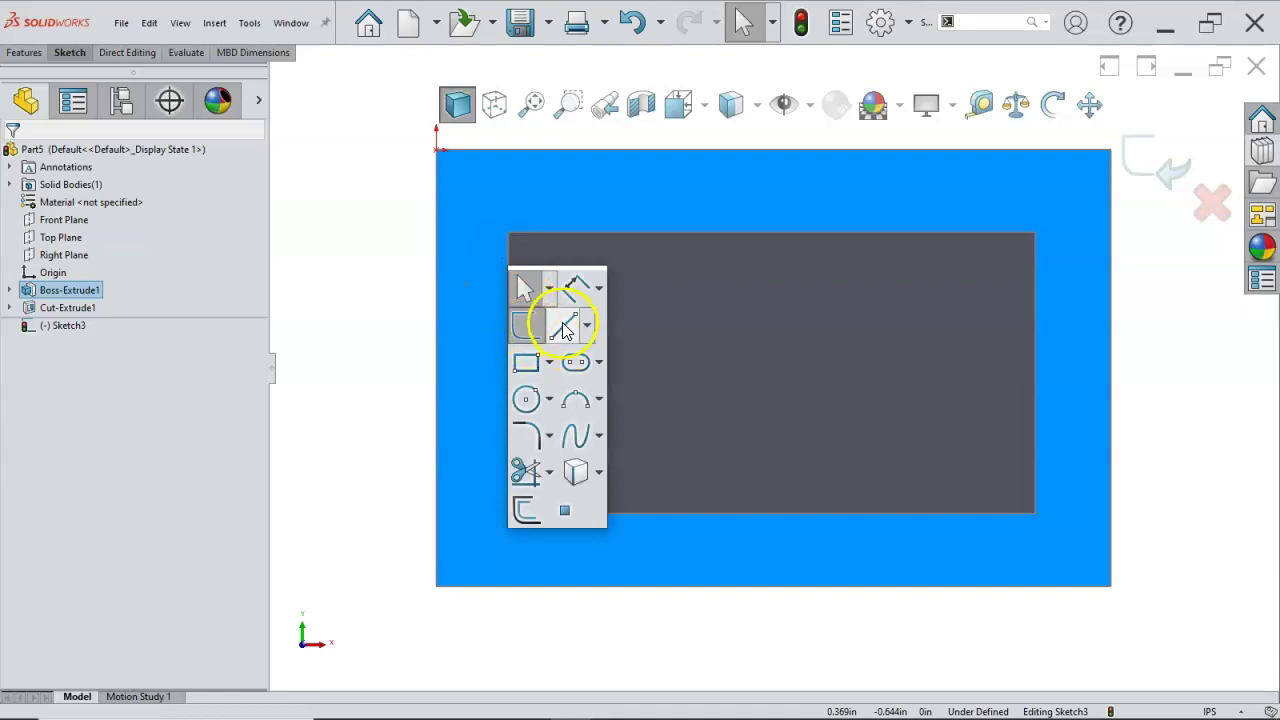
left_click(563, 330)
left_click(508, 262)
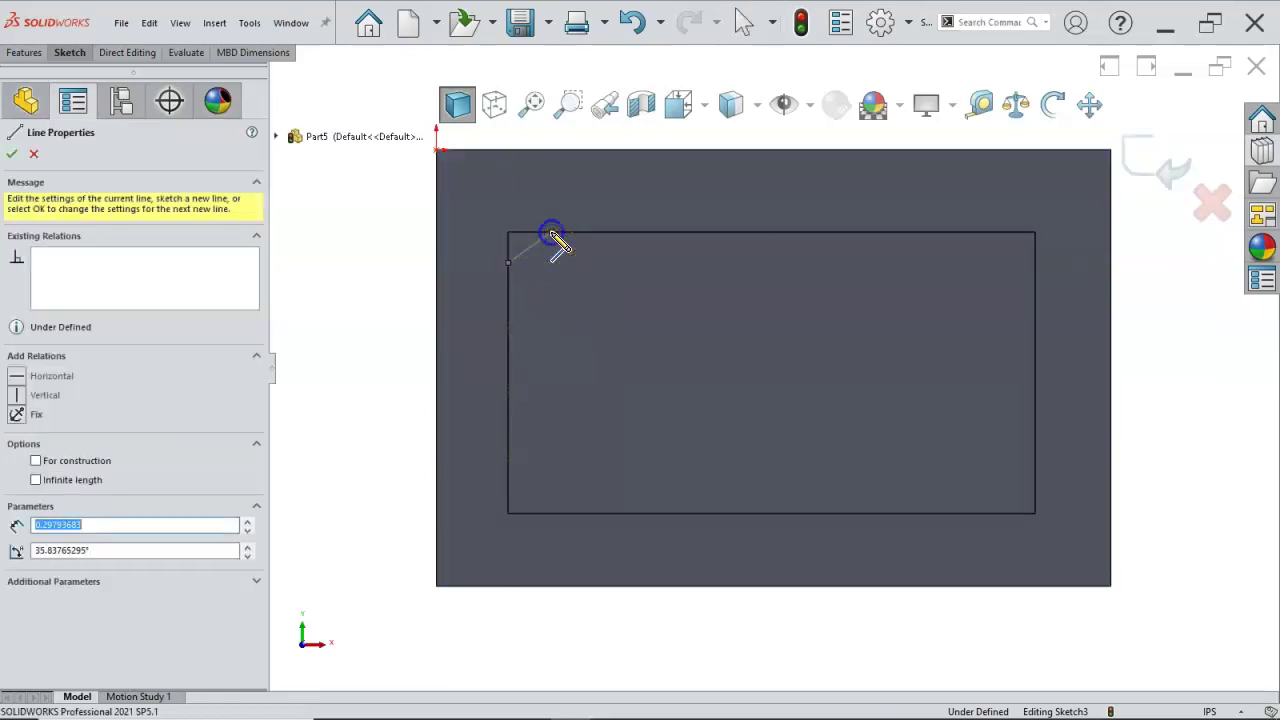
Draw a three-point arc from the diagonal's lower end around the outside of the pocket corner and join its free end to the diagonal's upper end
scroll(551, 257, "down", 3)
key("s")
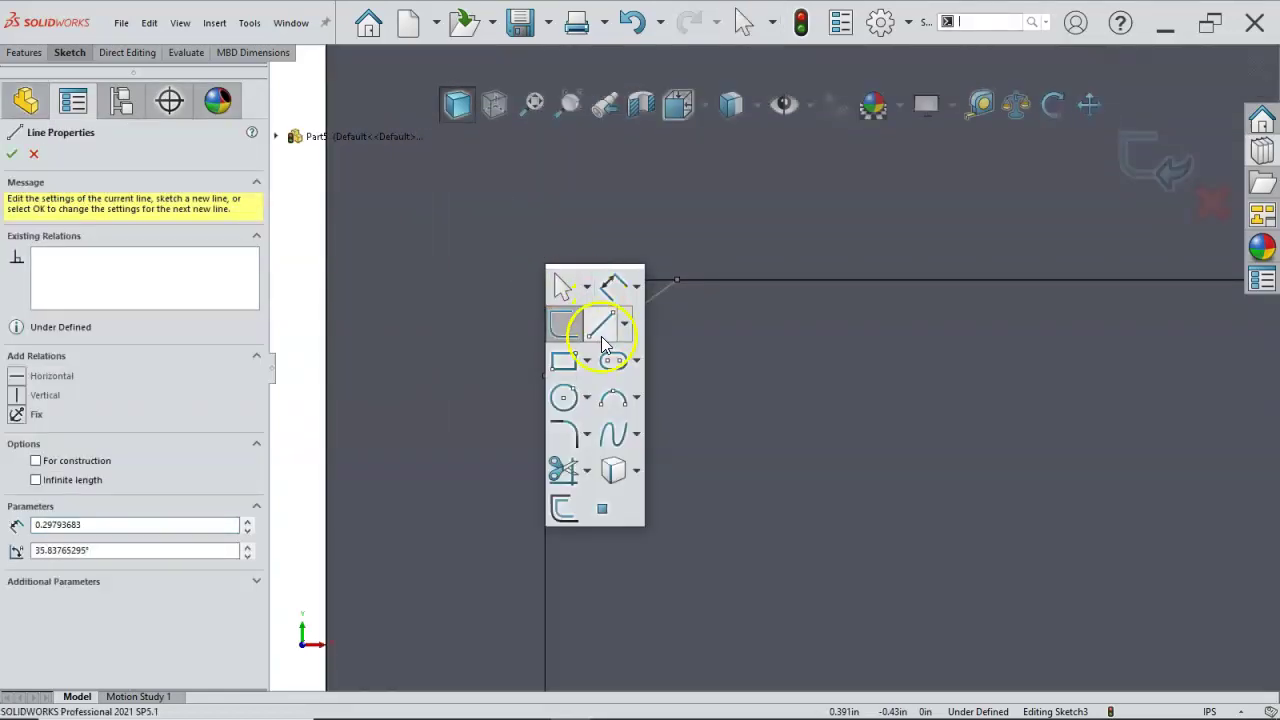
left_click(637, 398)
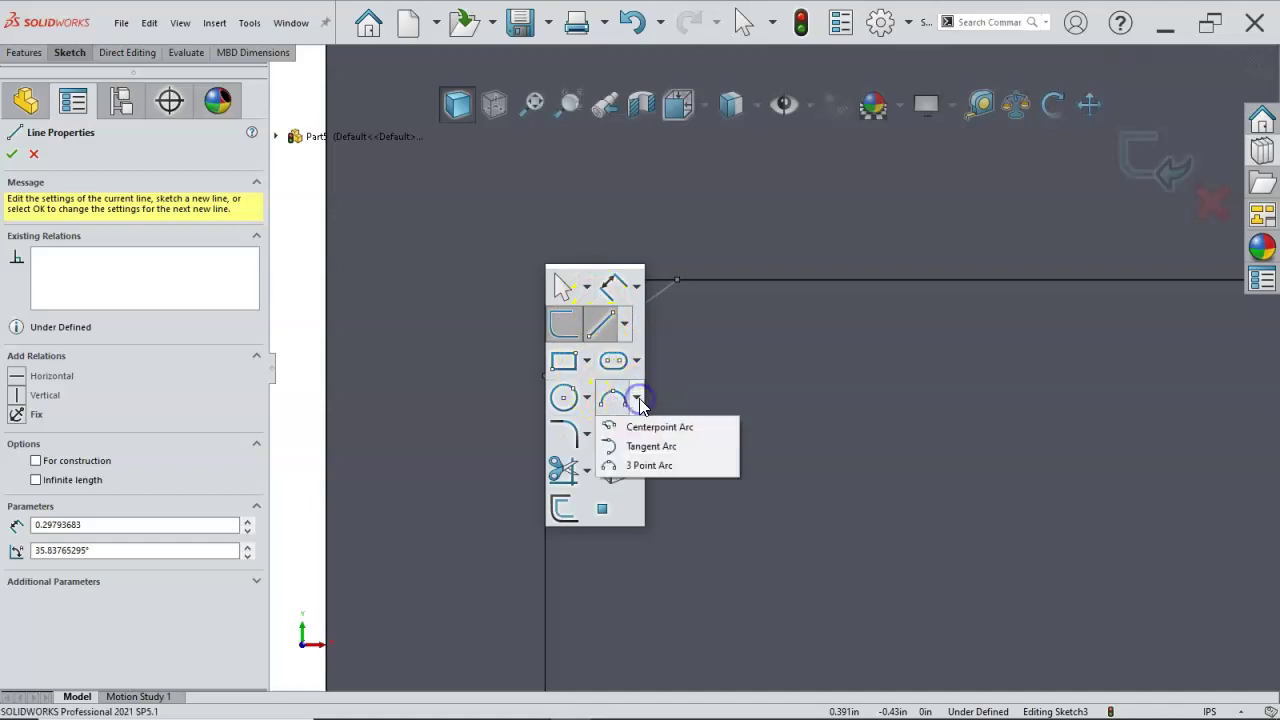
left_click(663, 467)
left_click(547, 378)
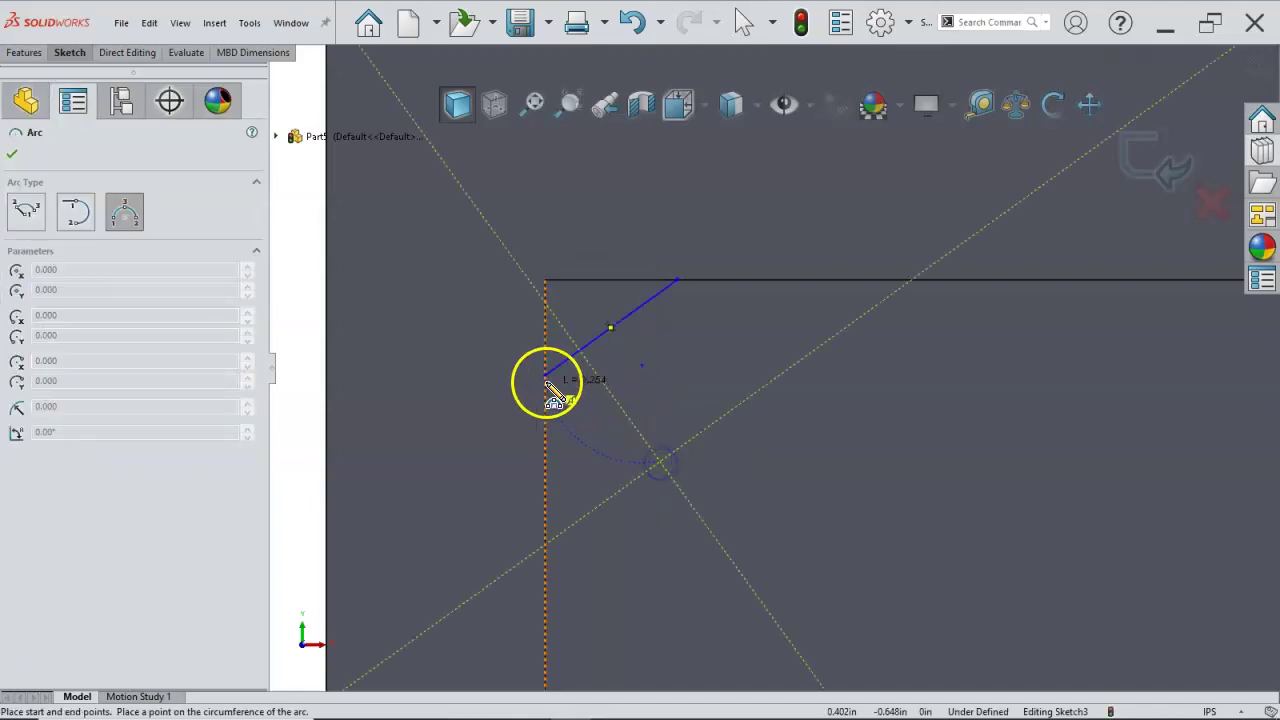
left_click(548, 380)
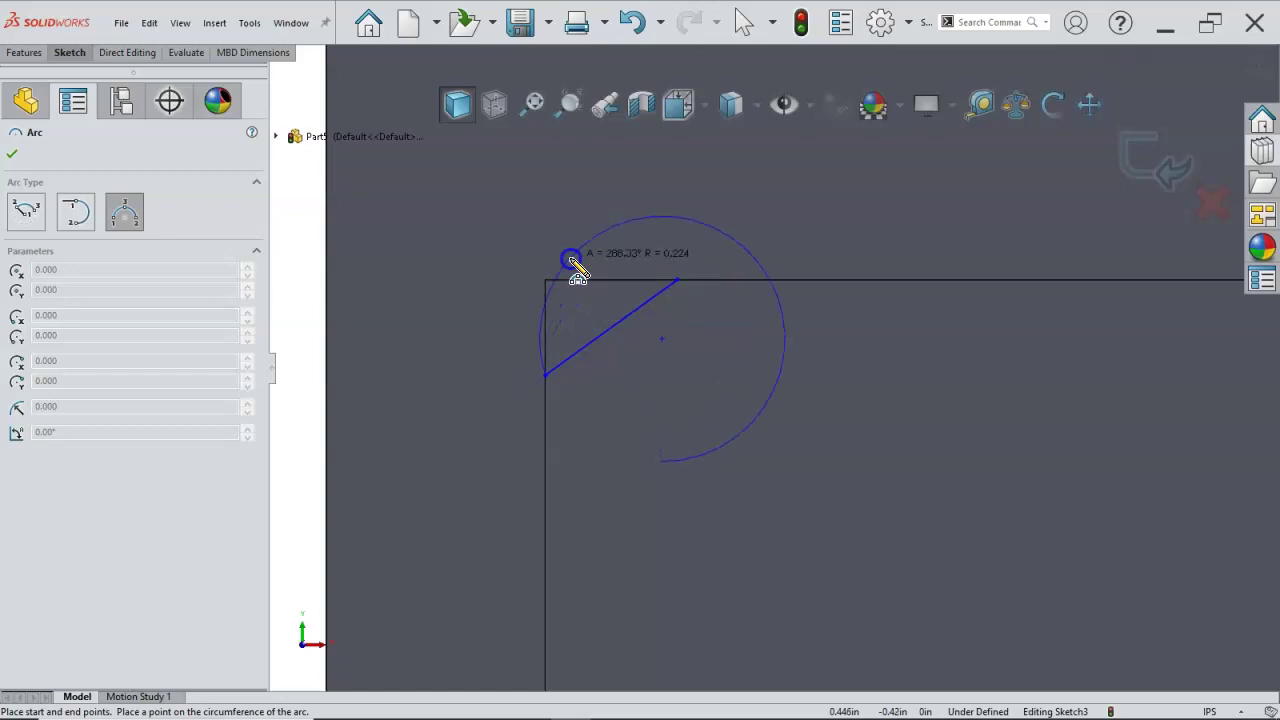
left_click(539, 258)
right_click(625, 332)
left_click(664, 346)
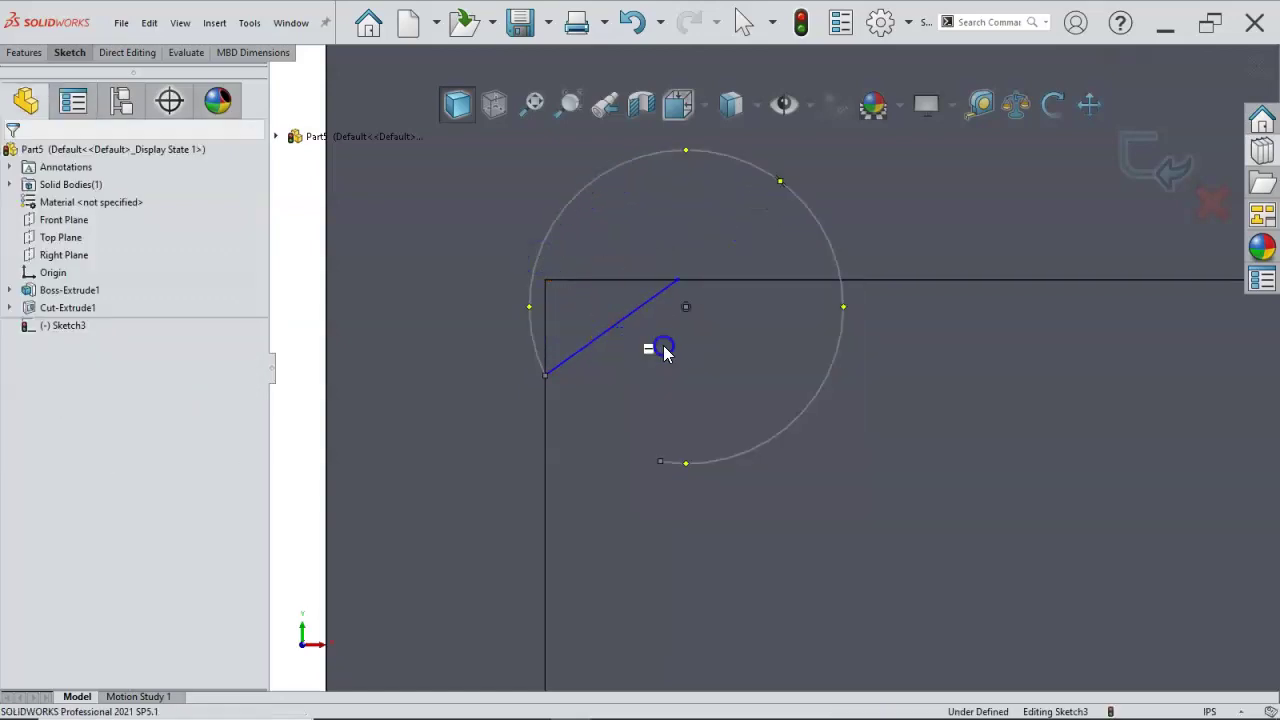
left_click_drag(660, 460, 680, 284)
scroll(625, 295, "up", 3)
scroll(625, 295, "down", 2)
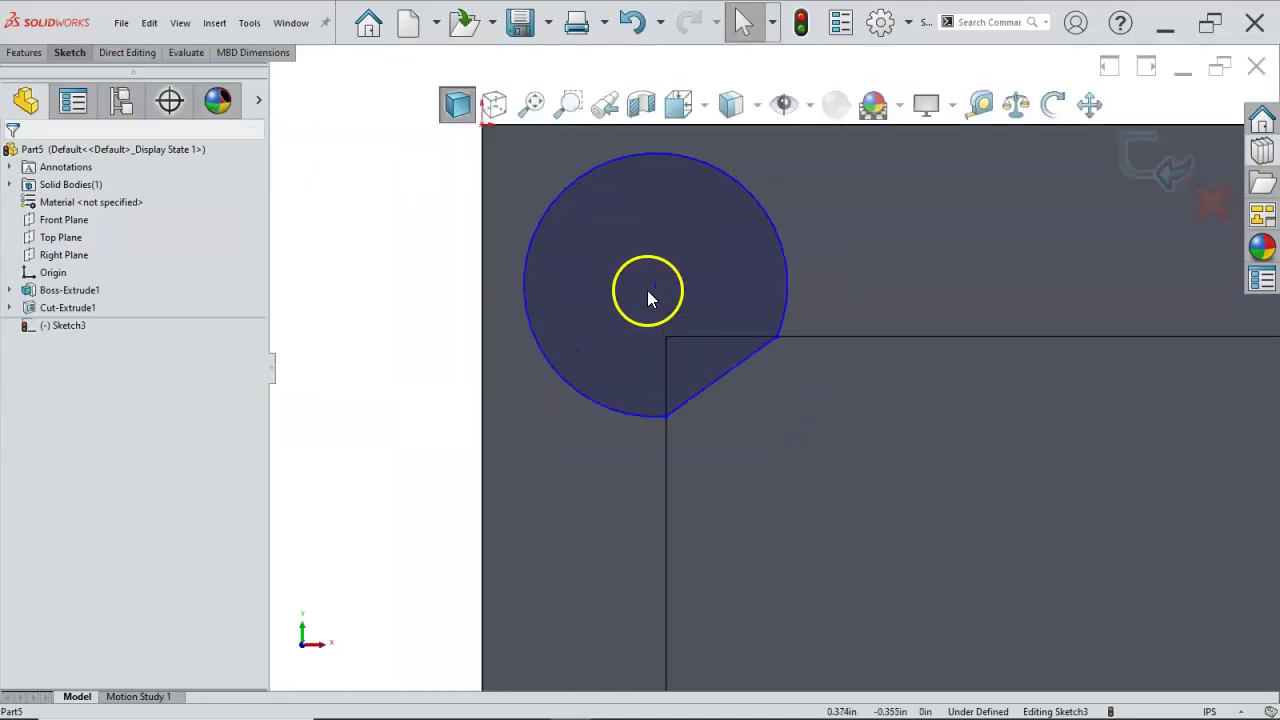
right_click(674, 283)
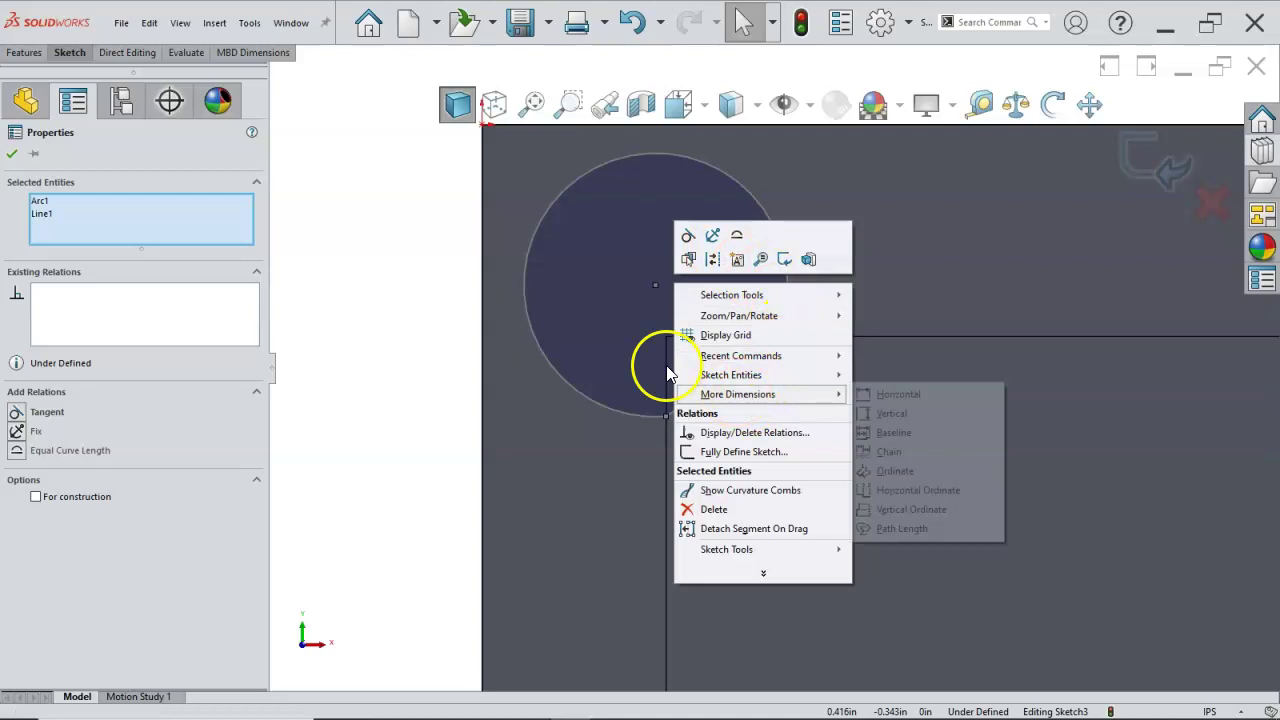
left_click(443, 293)
right_click(443, 290)
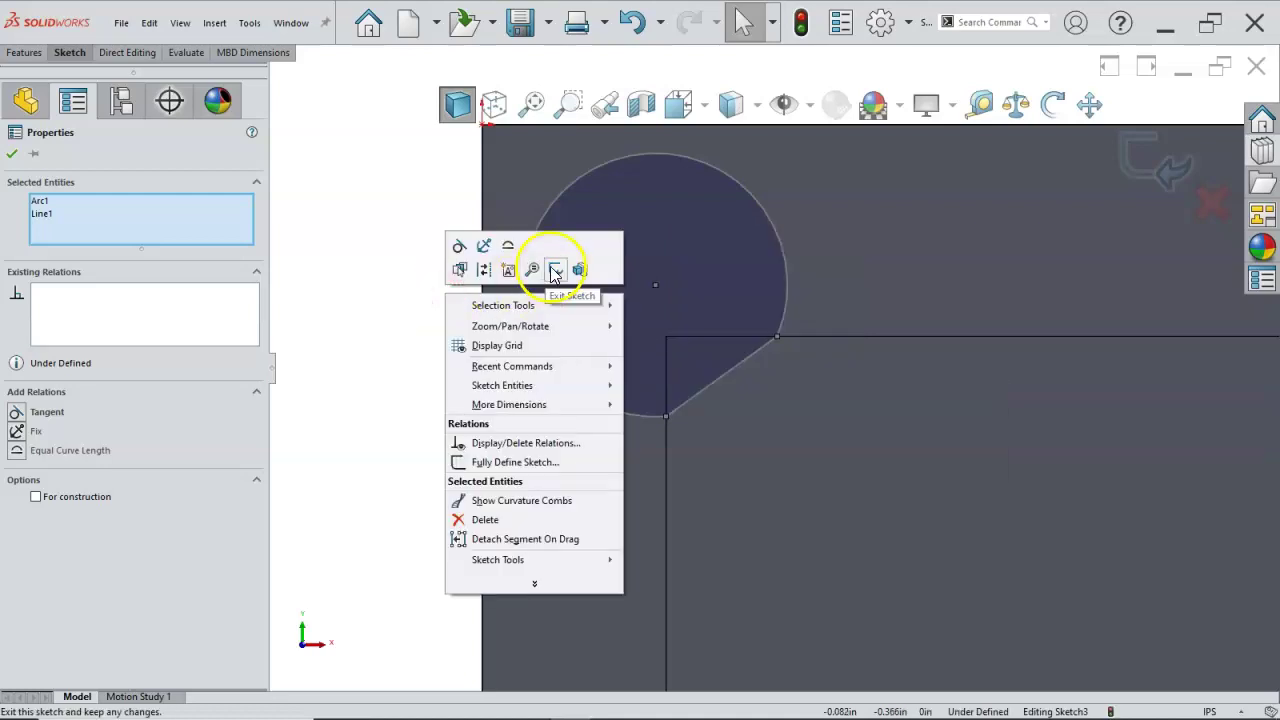
left_click(430, 280)
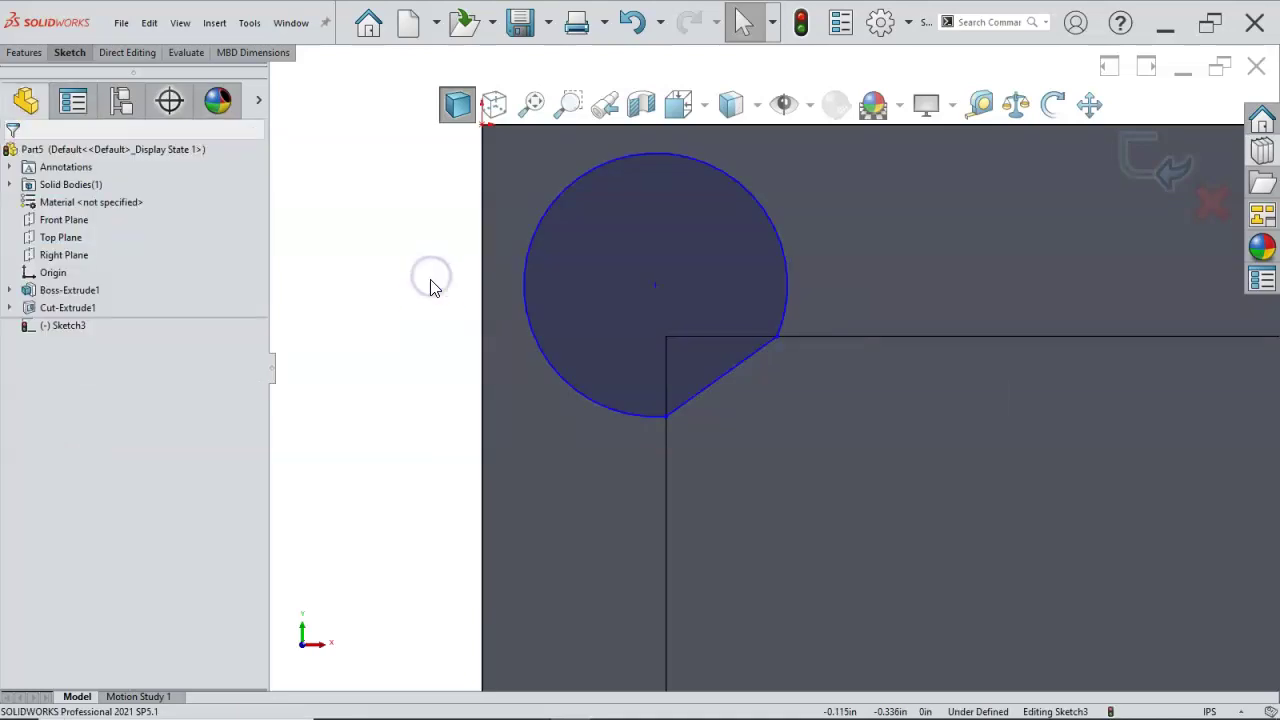
Dimension the distance between the arc's centre and the diagonal line as 0.02 in
right_click(430, 283)
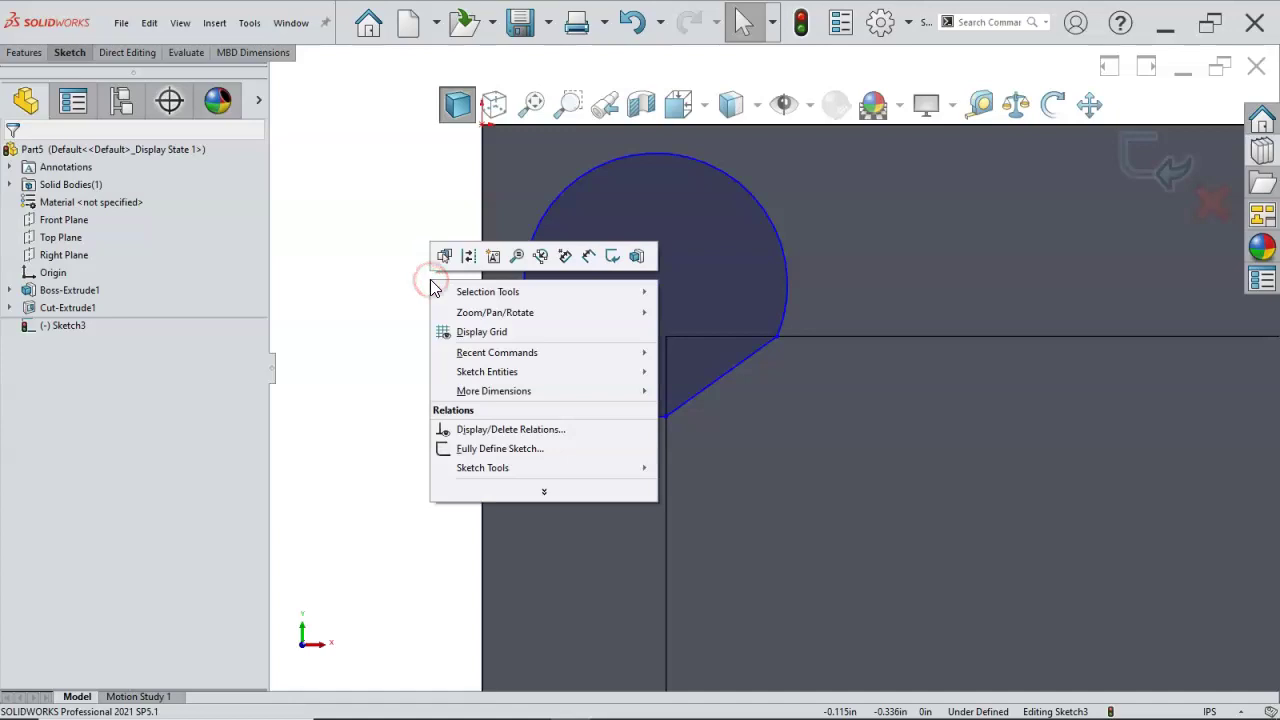
left_click(582, 257)
left_click(763, 358)
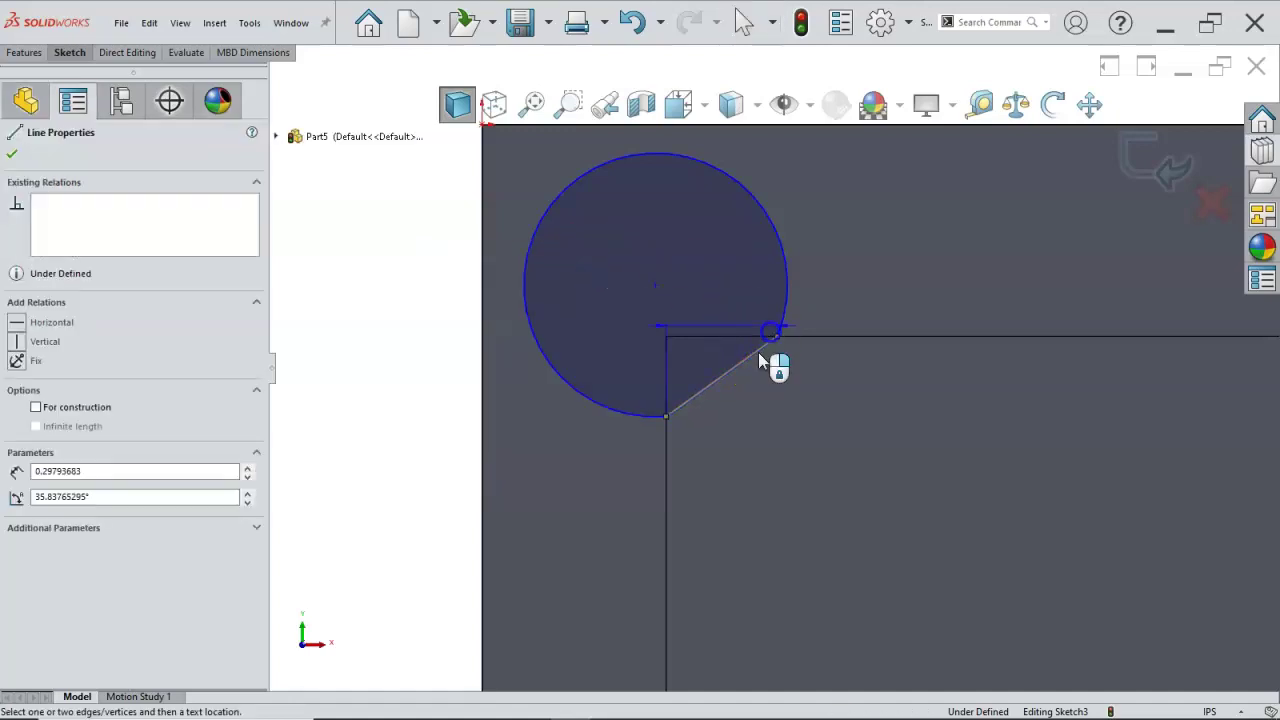
left_click(786, 291)
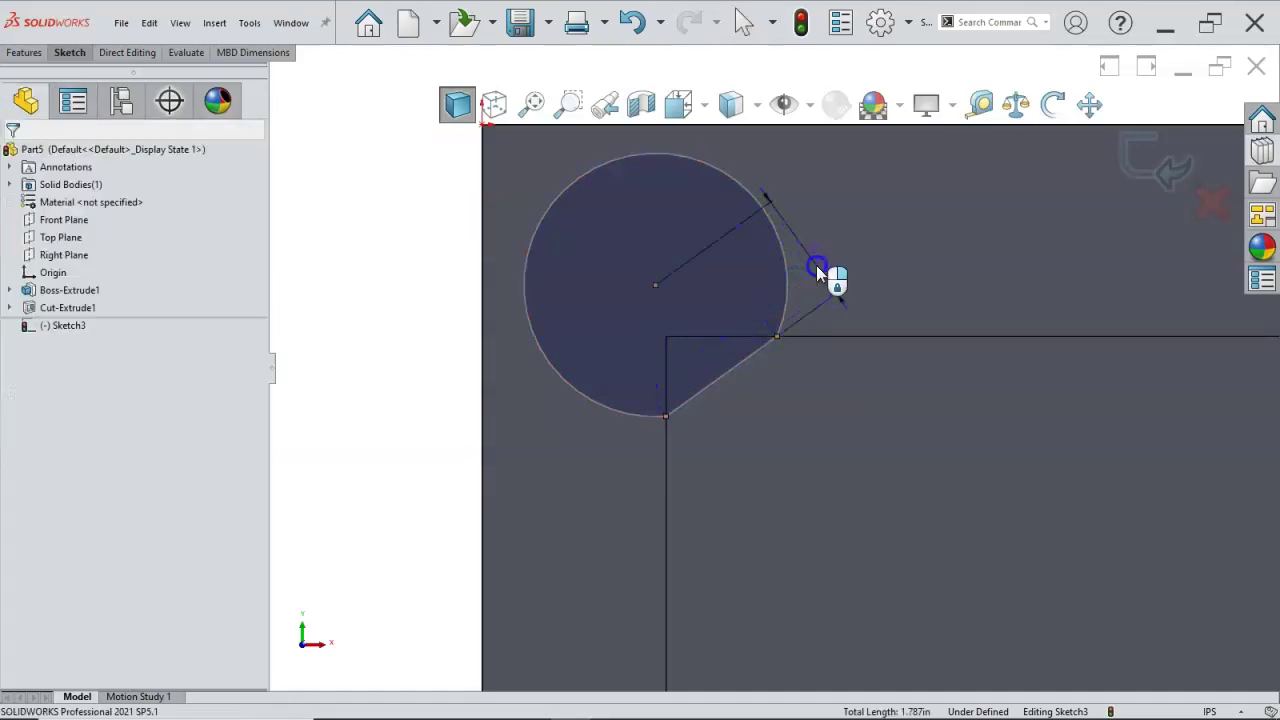
left_click(816, 266)
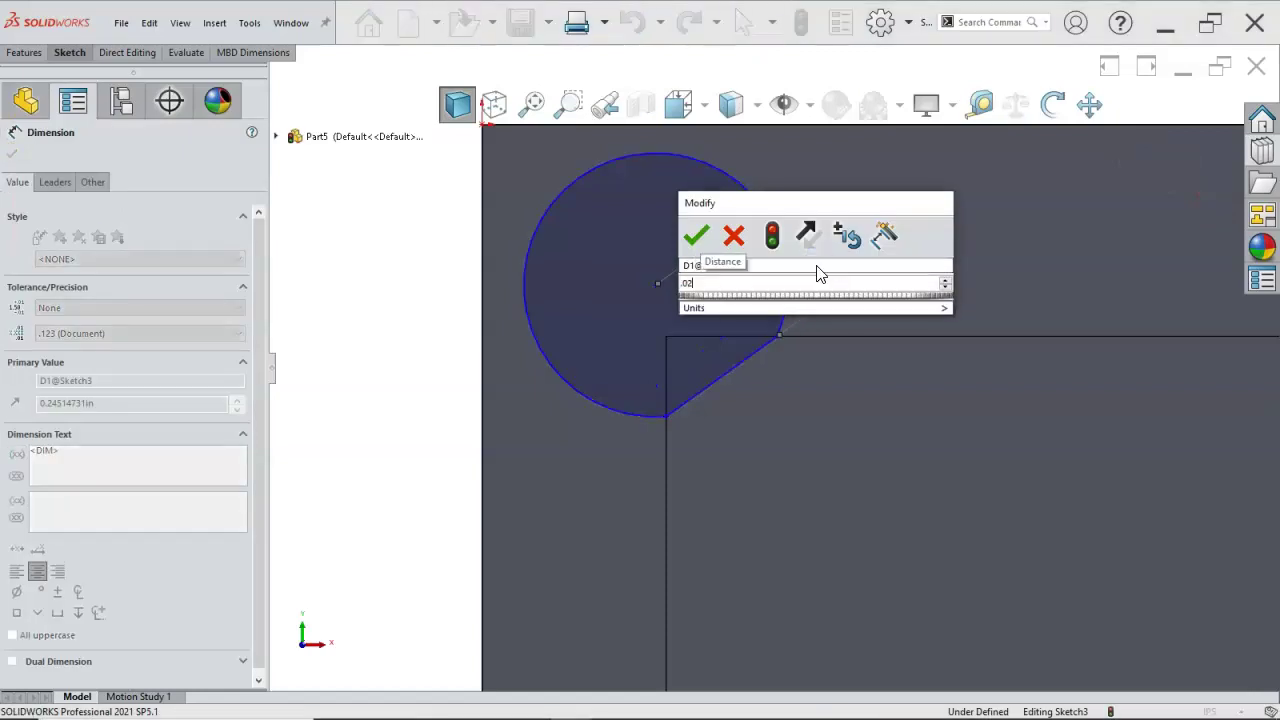
key("Return")
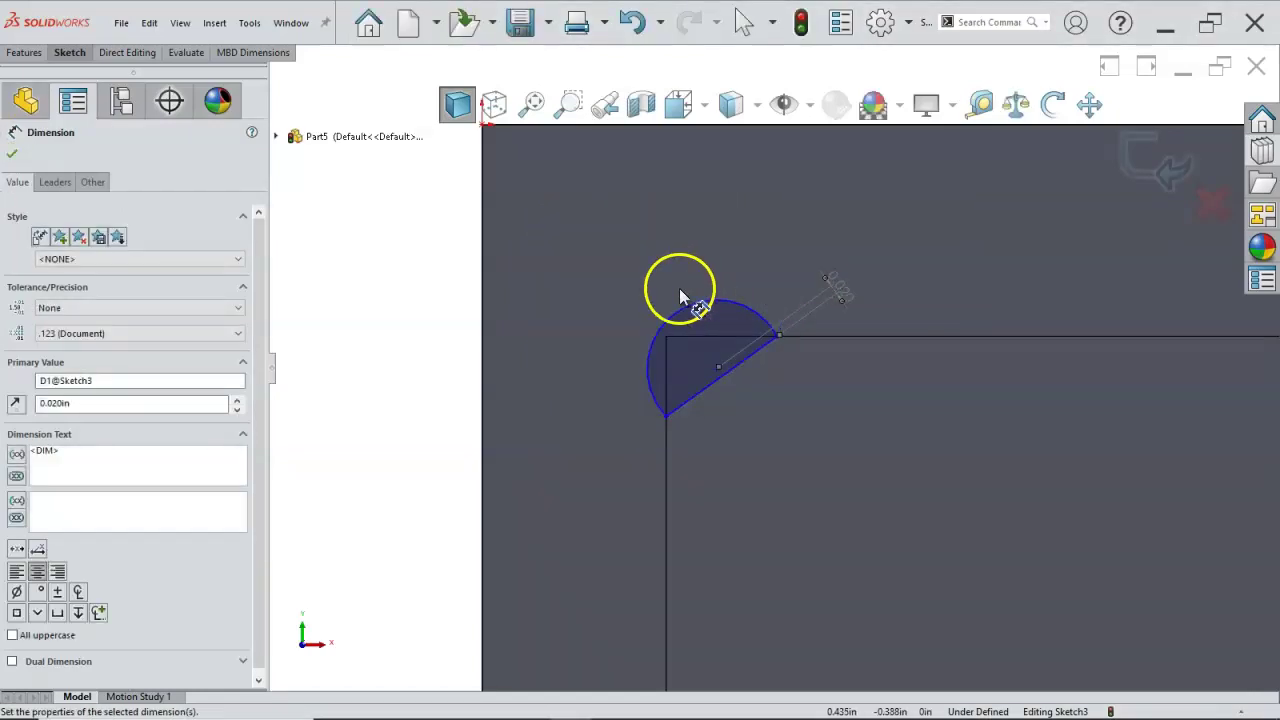
Dimension the angle between the diagonal line and the pocket's upper edge, try 135°, and undo that value
left_click(716, 381)
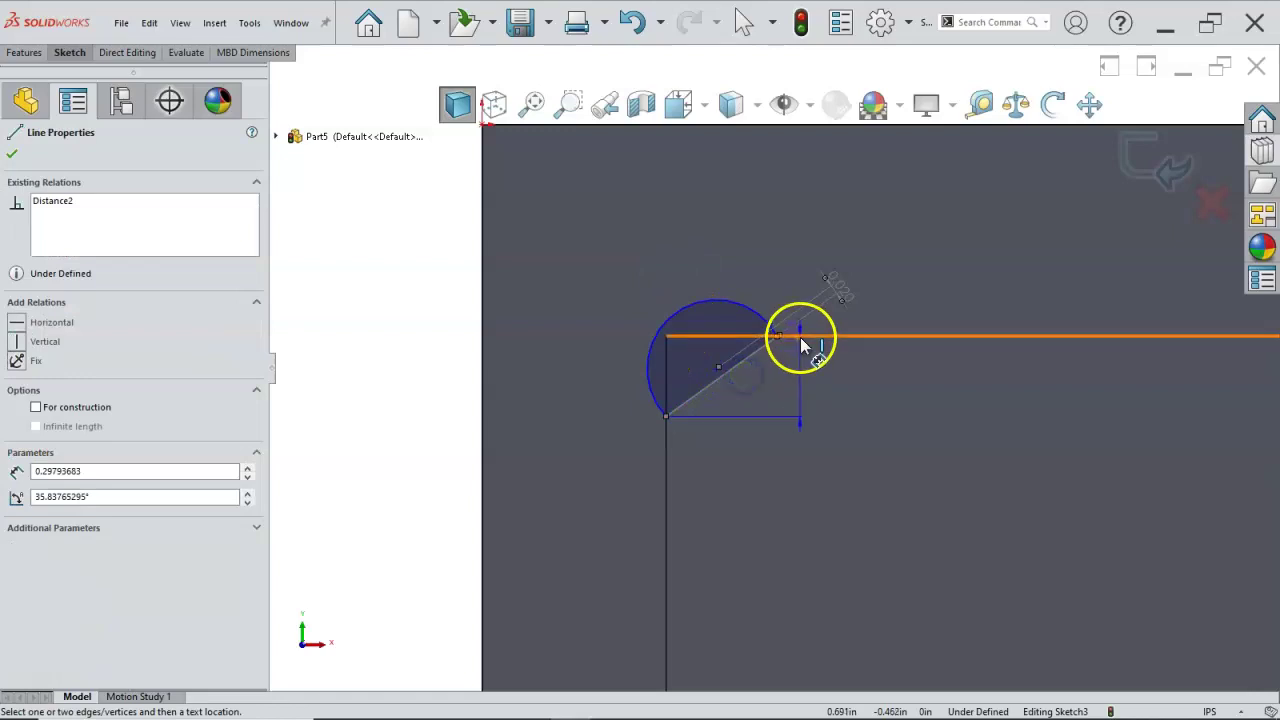
left_click(800, 337)
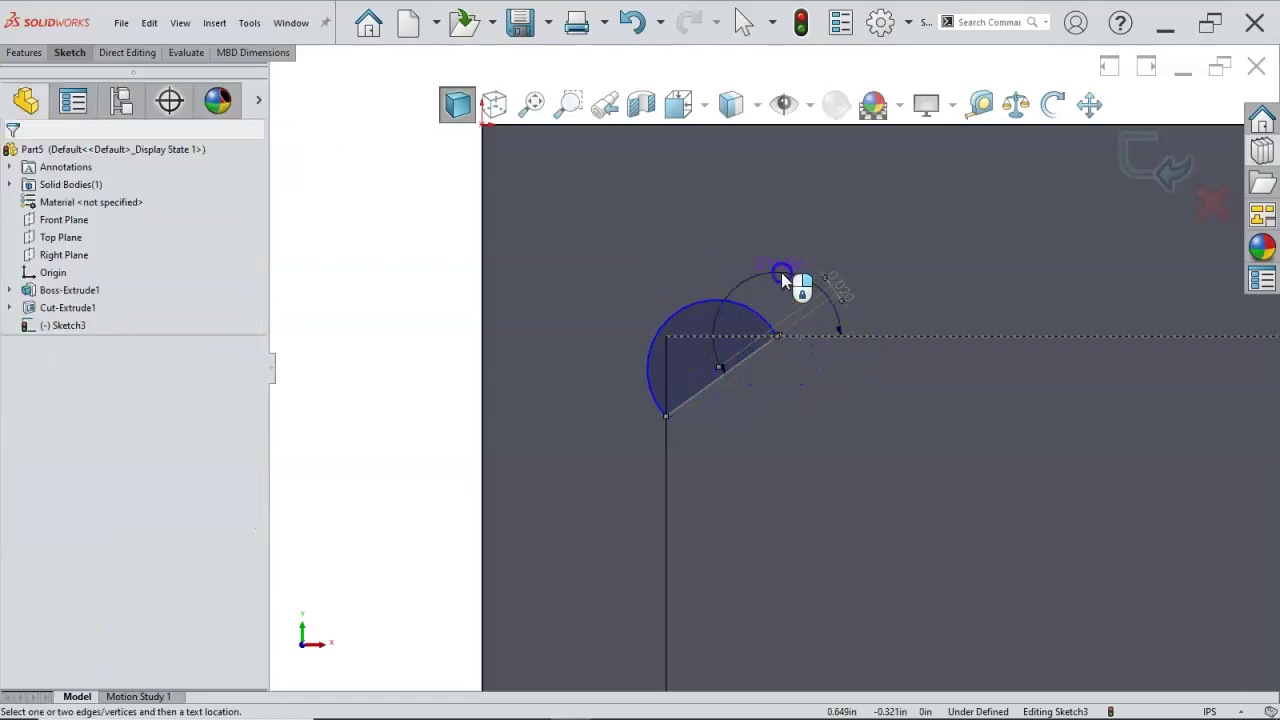
left_click(782, 272)
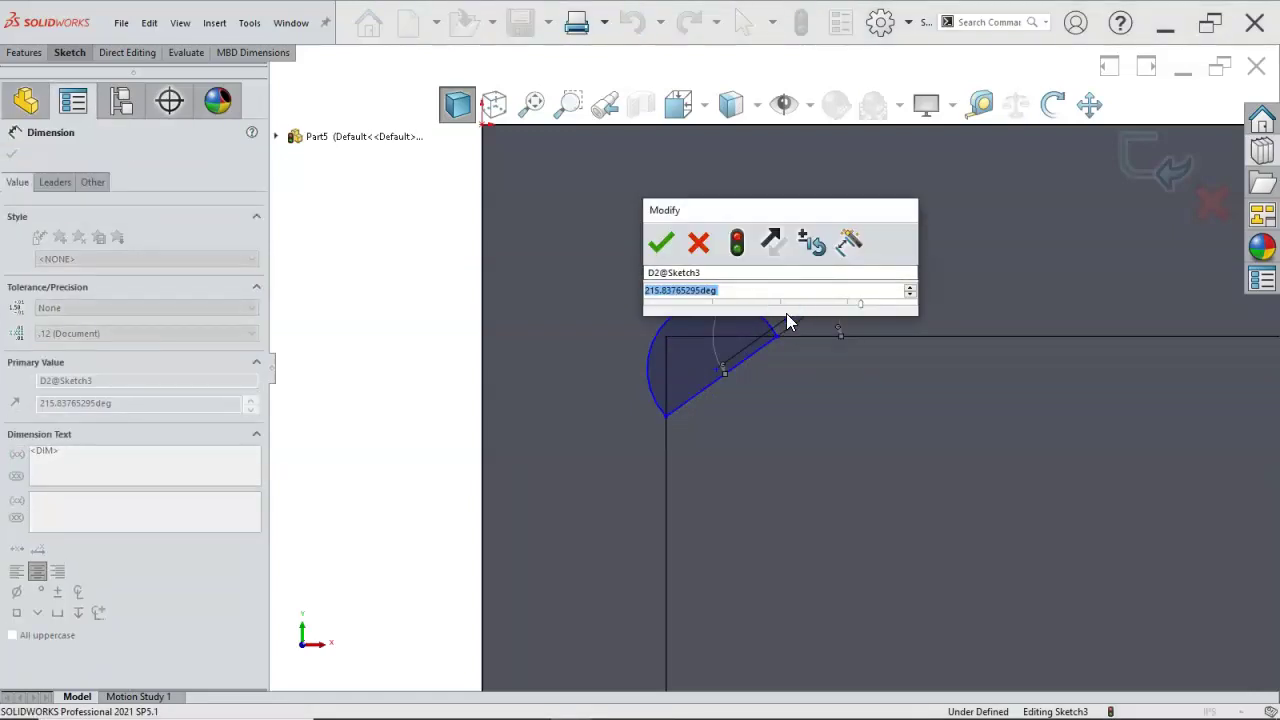
type("225")
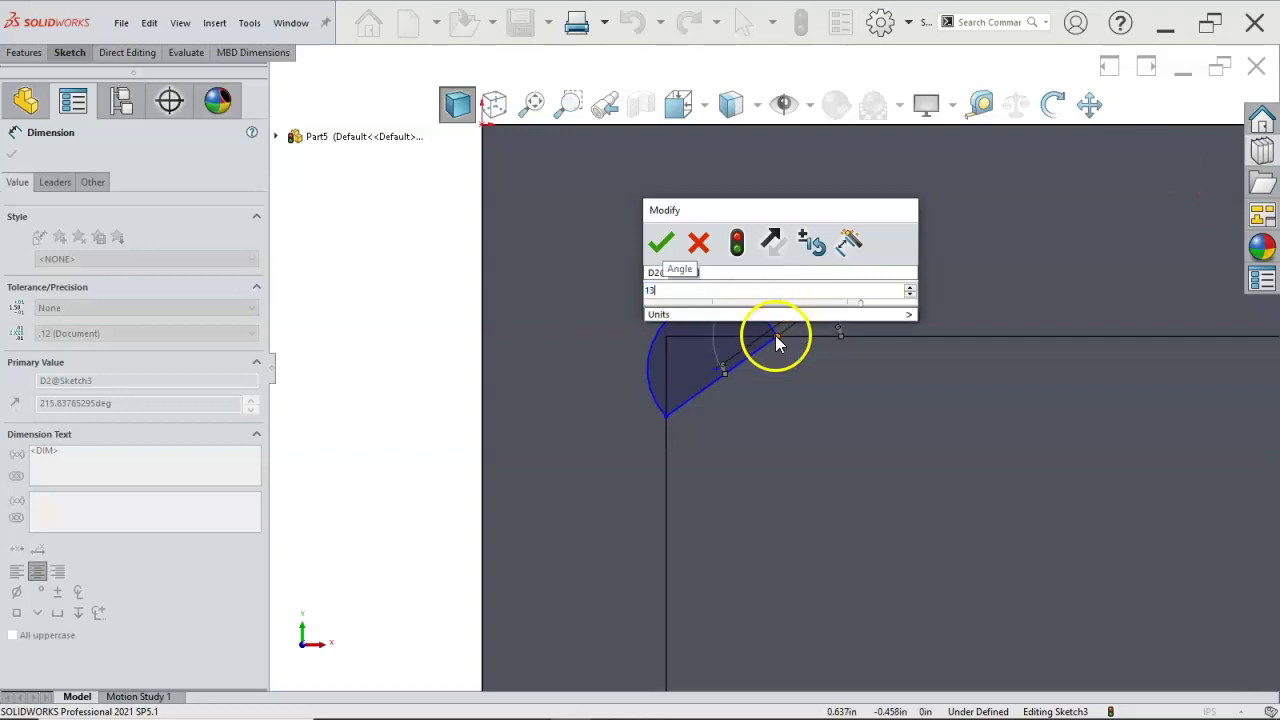
key("Return")
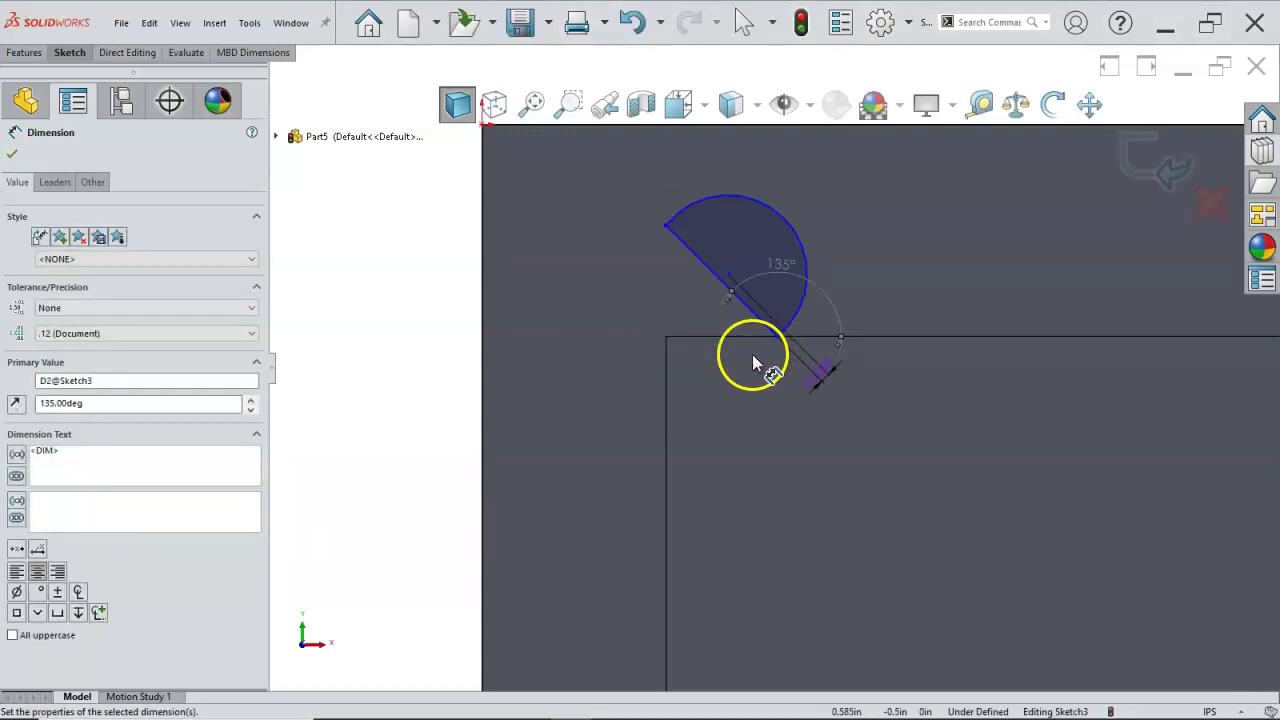
left_click(751, 356)
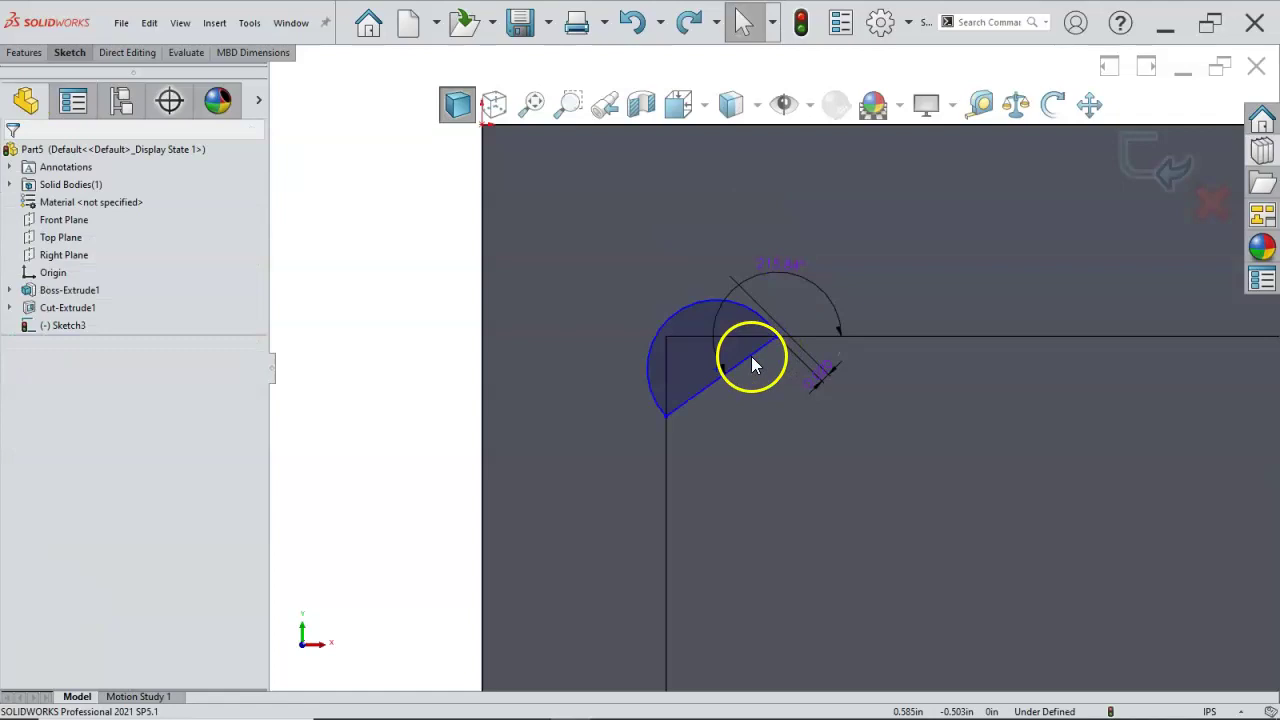
Move the angle dimension outward from the sketch and set its value to 225°
left_click_drag(780, 269, 822, 264)
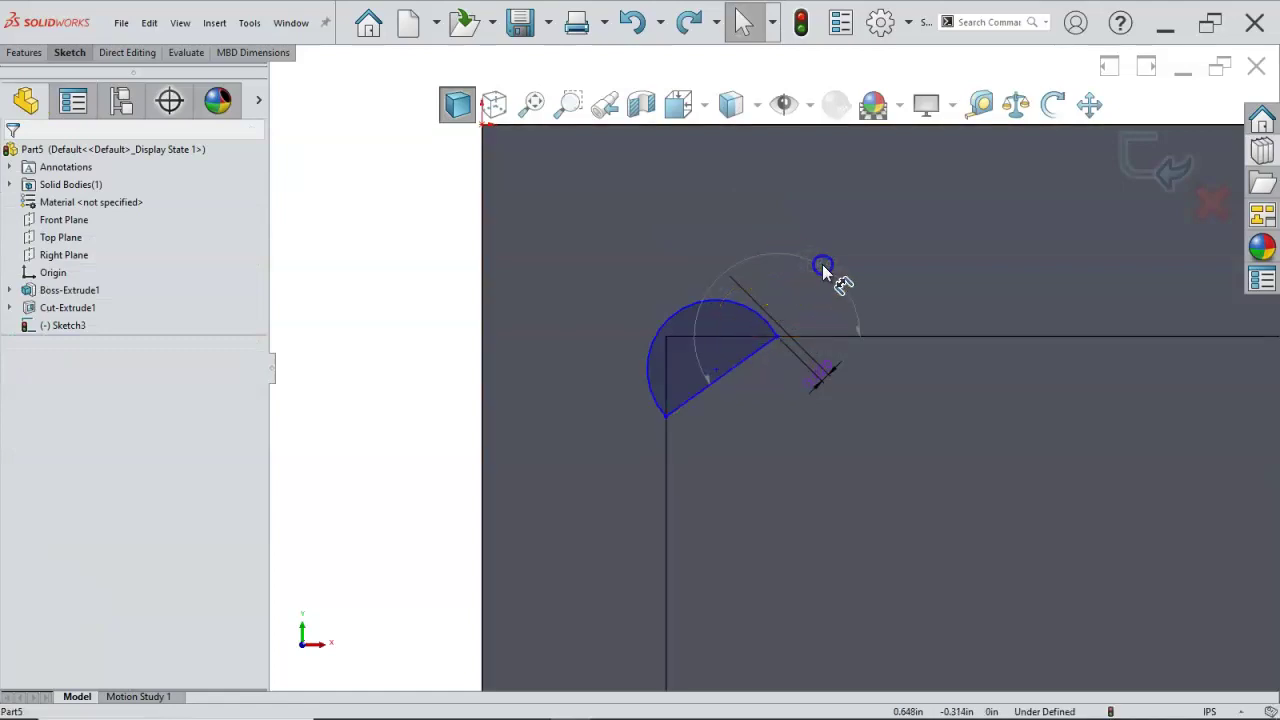
left_click(846, 334)
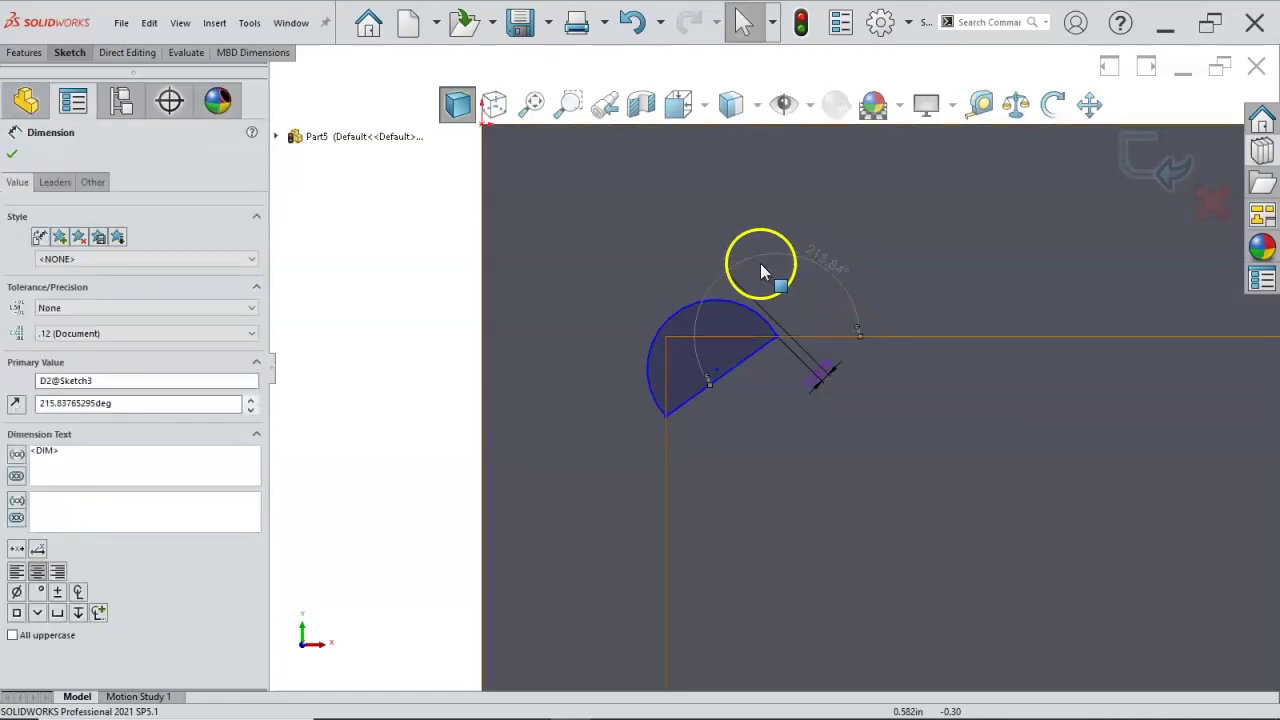
double_click(821, 265)
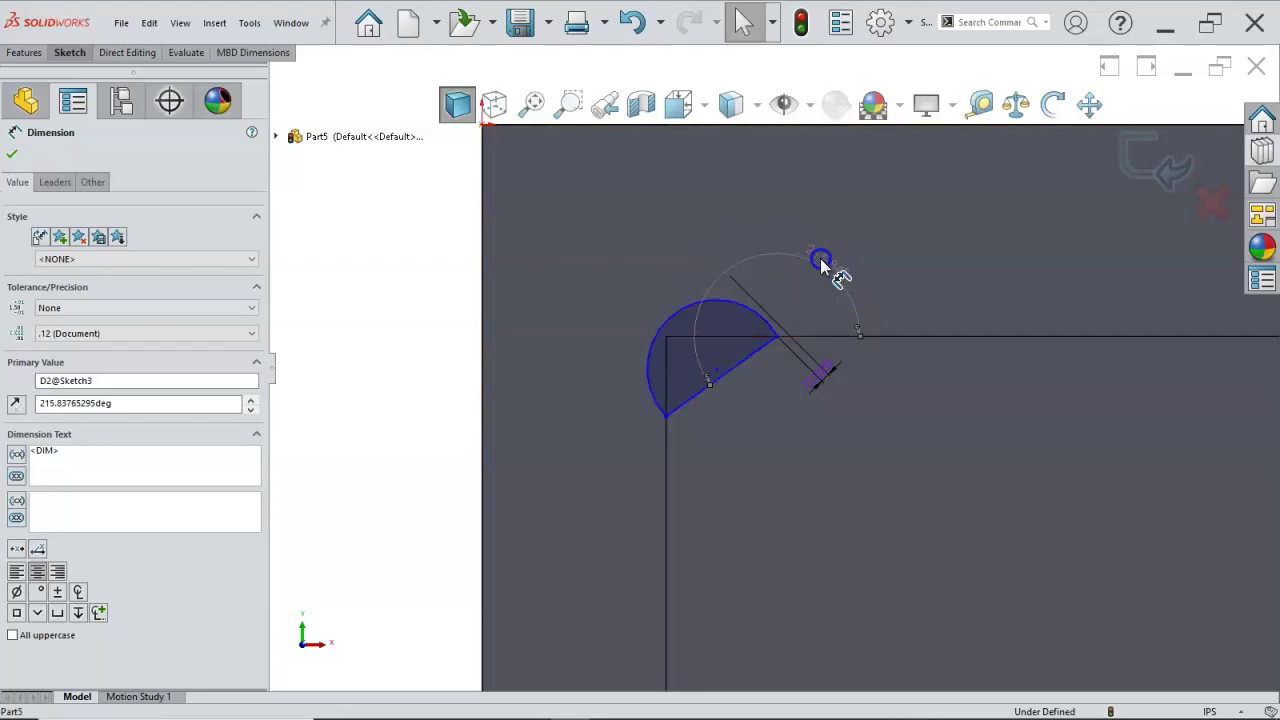
type("25")
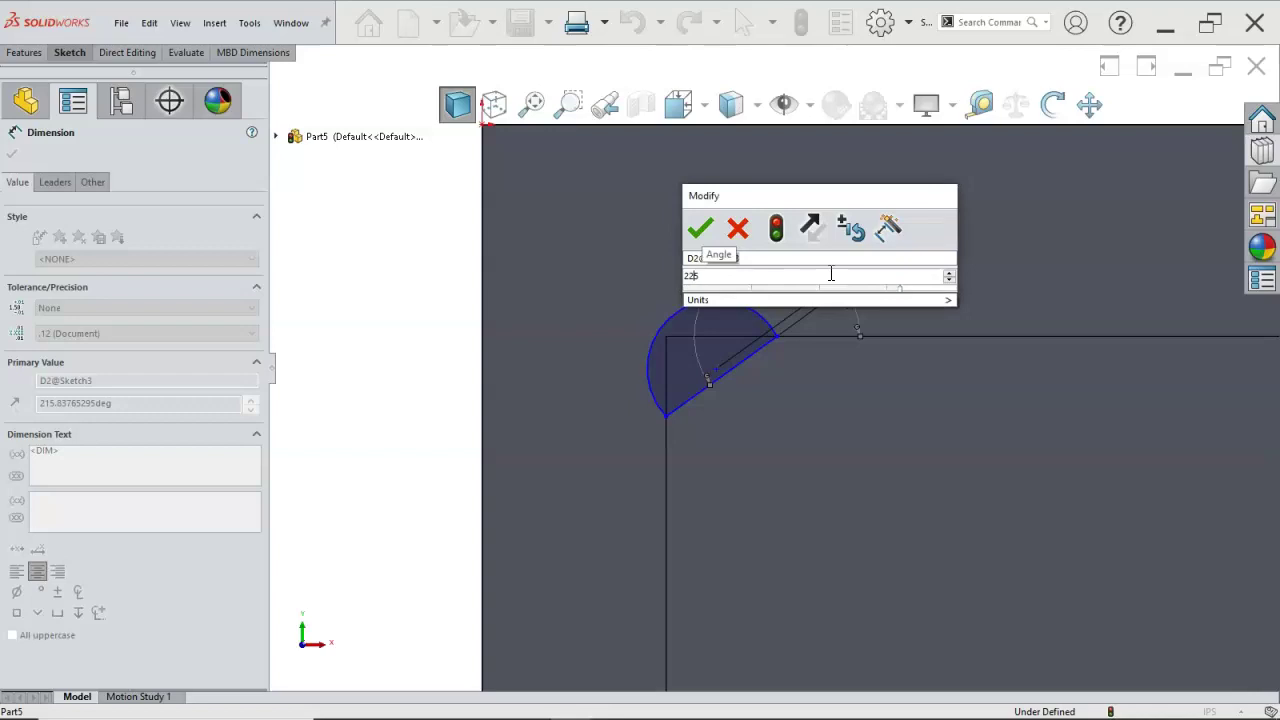
key("Return")
Dimension the corner arc's radius as 0.13 in and finish dimensioning
left_click(659, 266)
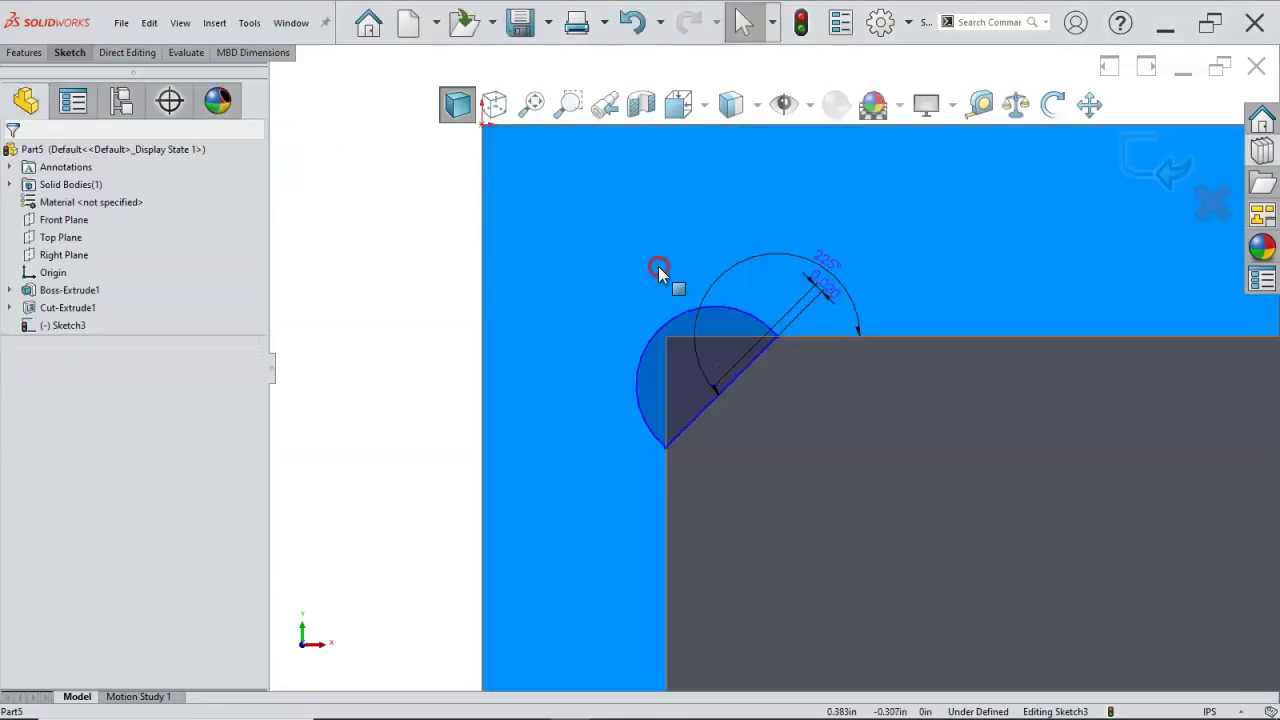
right_click(658, 266)
left_click(814, 240)
left_click(673, 320)
left_click(584, 295)
type(".13")
key("Return")
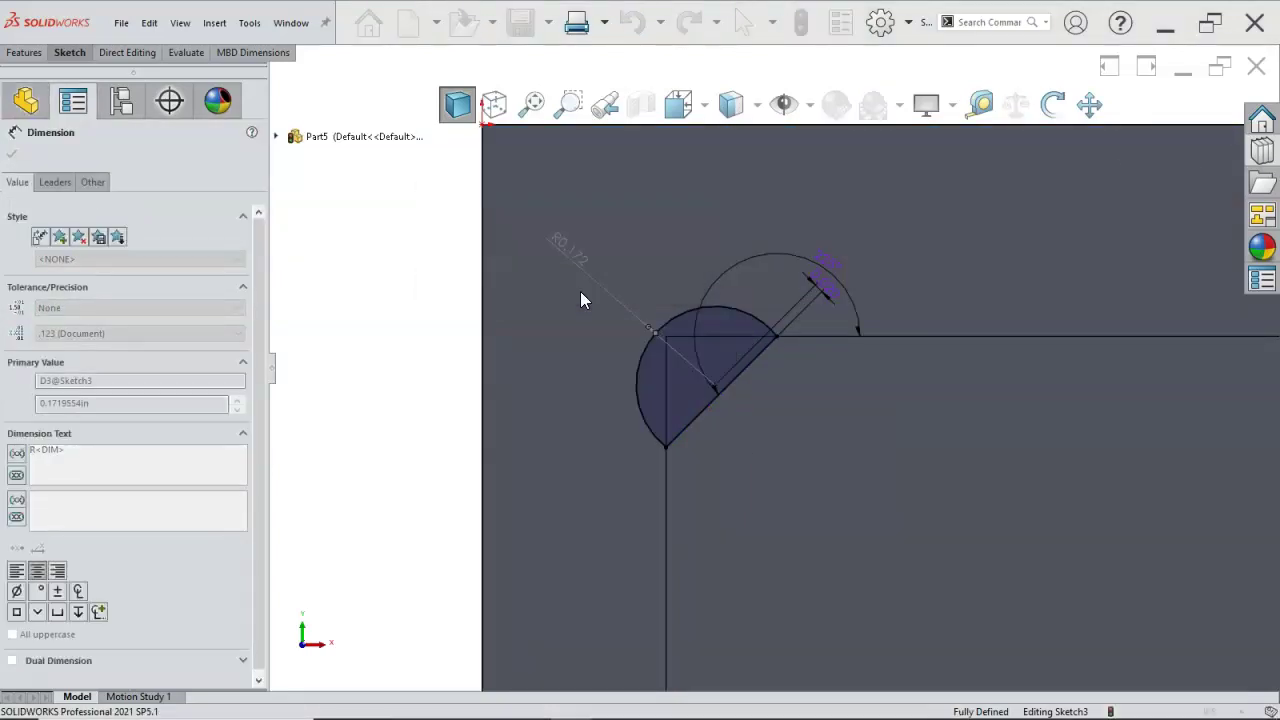
right_click(433, 250)
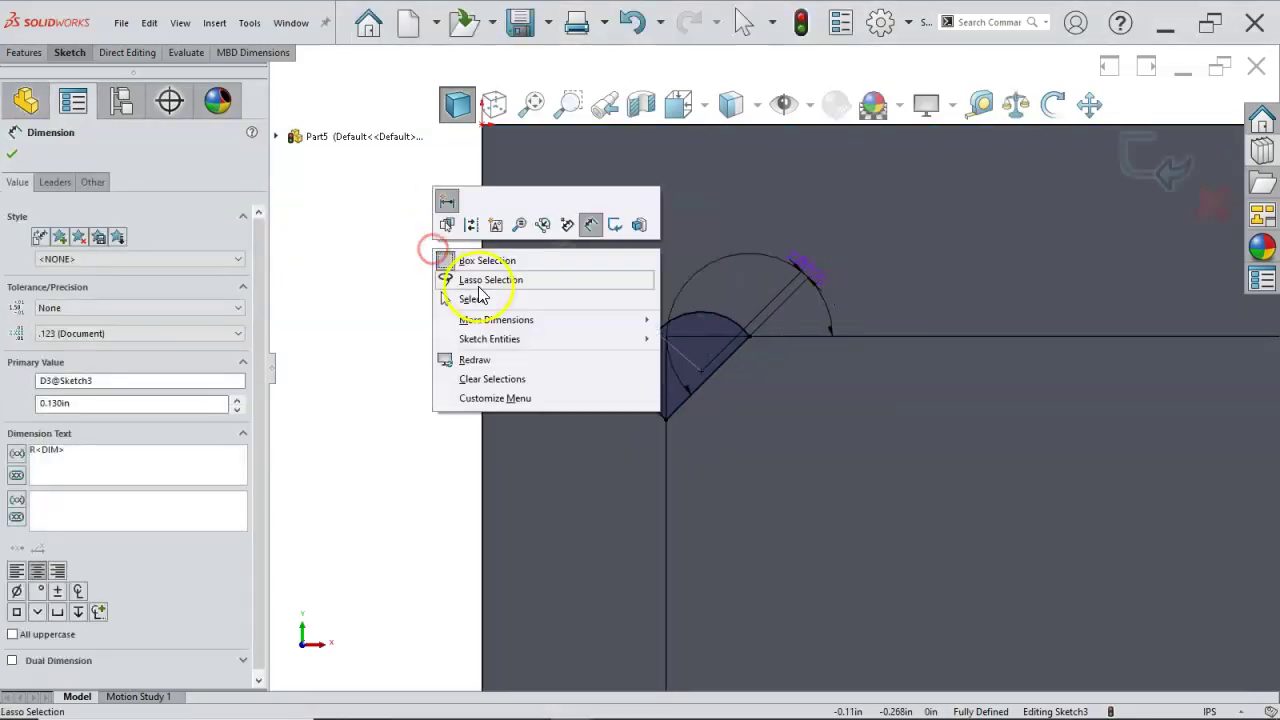
left_click(479, 298)
Cut-extrude the corner relief sketch with the Up To Surface end condition, using the pocket floor as the end face
key("ctrl+7")
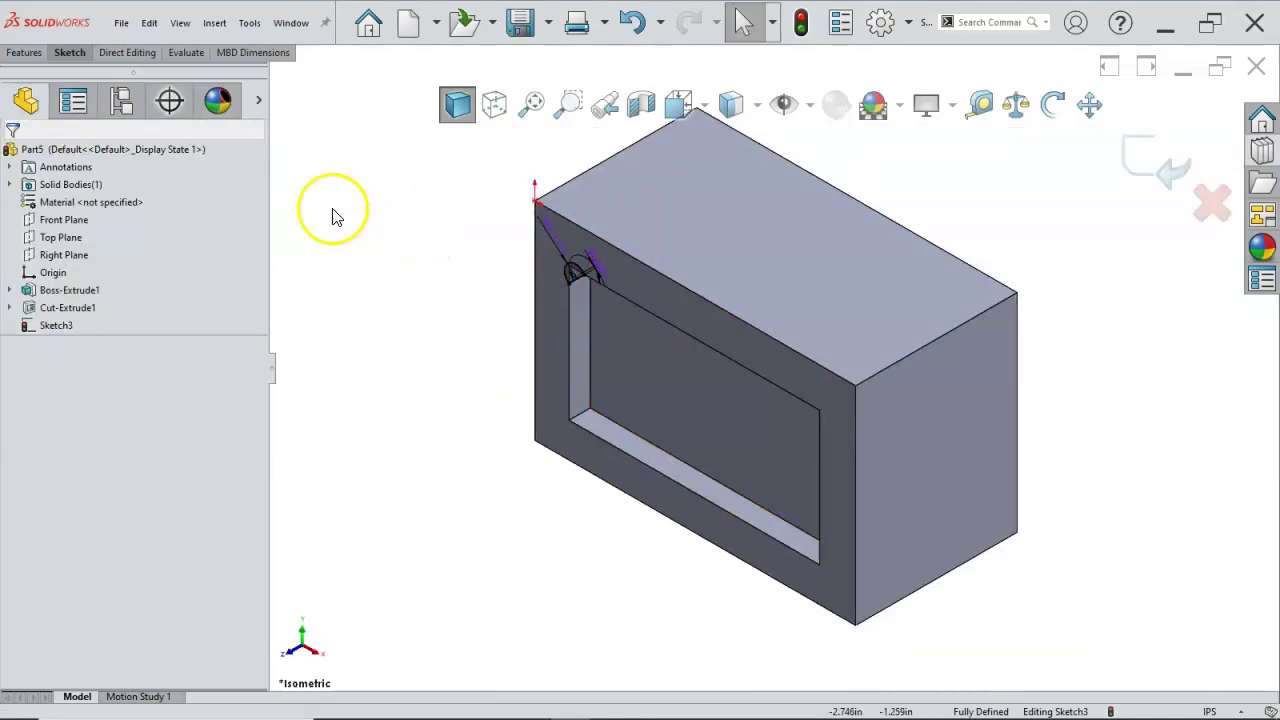
left_click(25, 52)
left_click(250, 88)
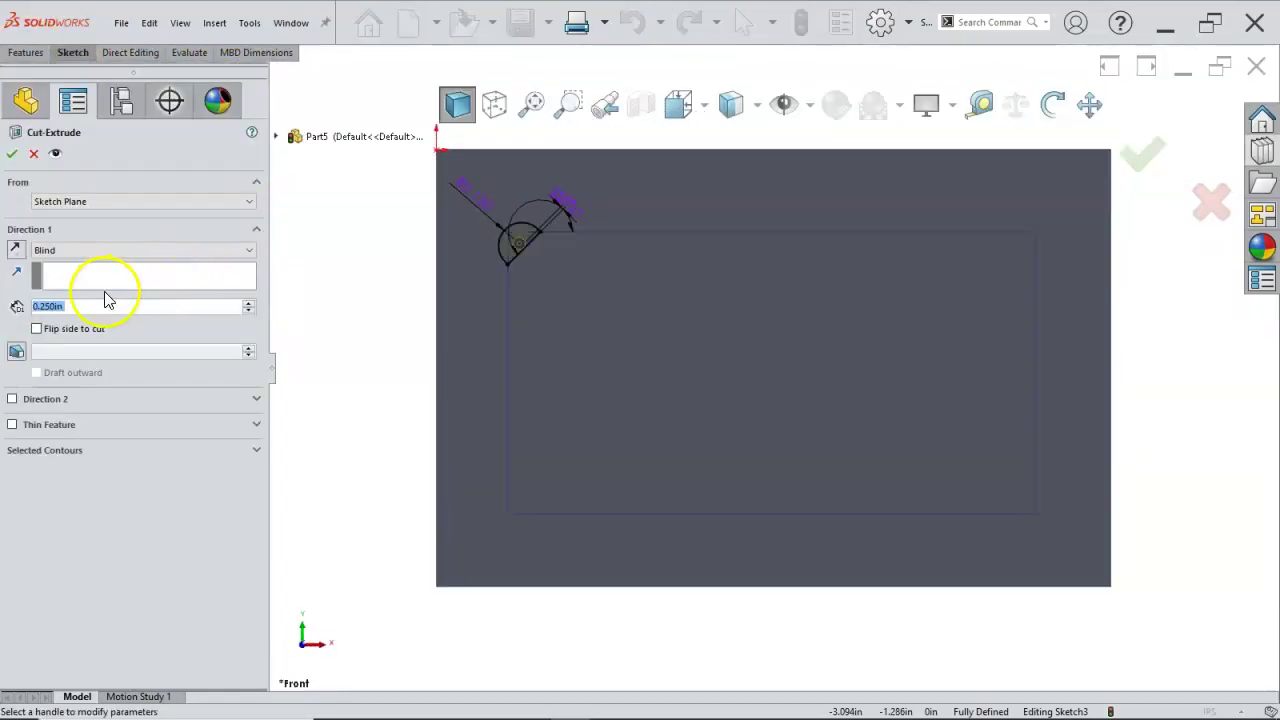
left_click(91, 250)
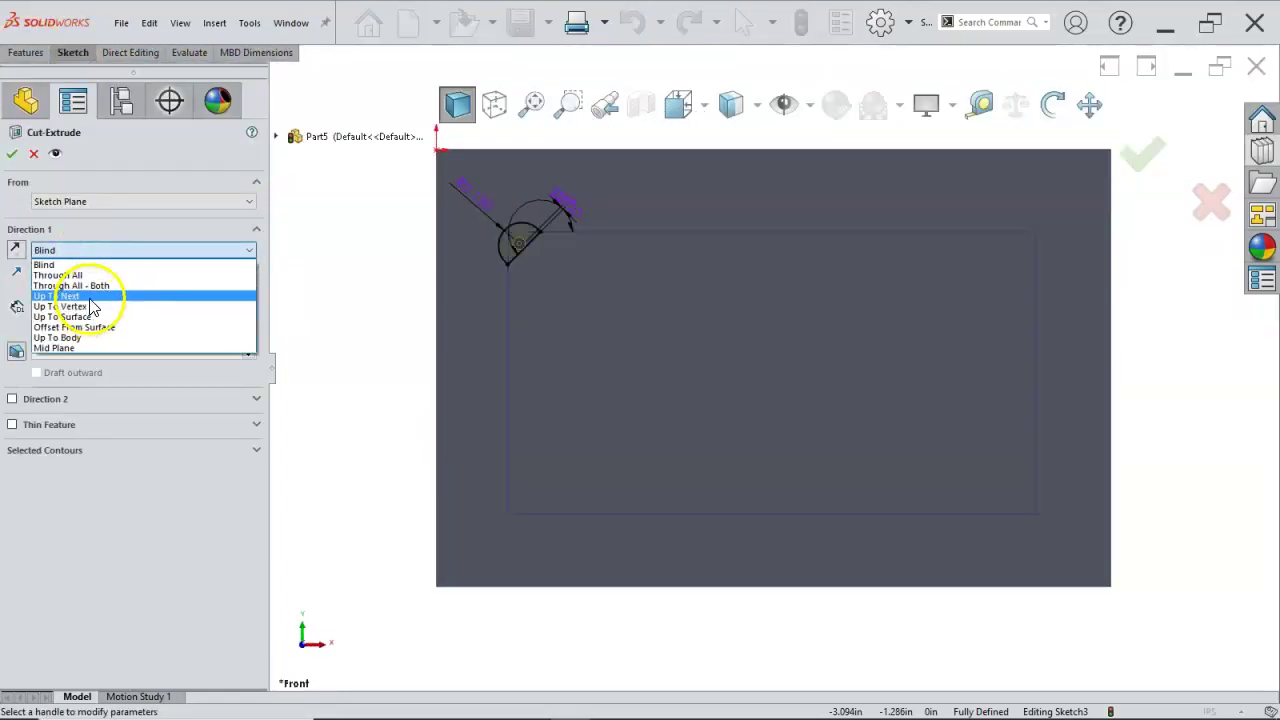
left_click(86, 316)
left_click(525, 370)
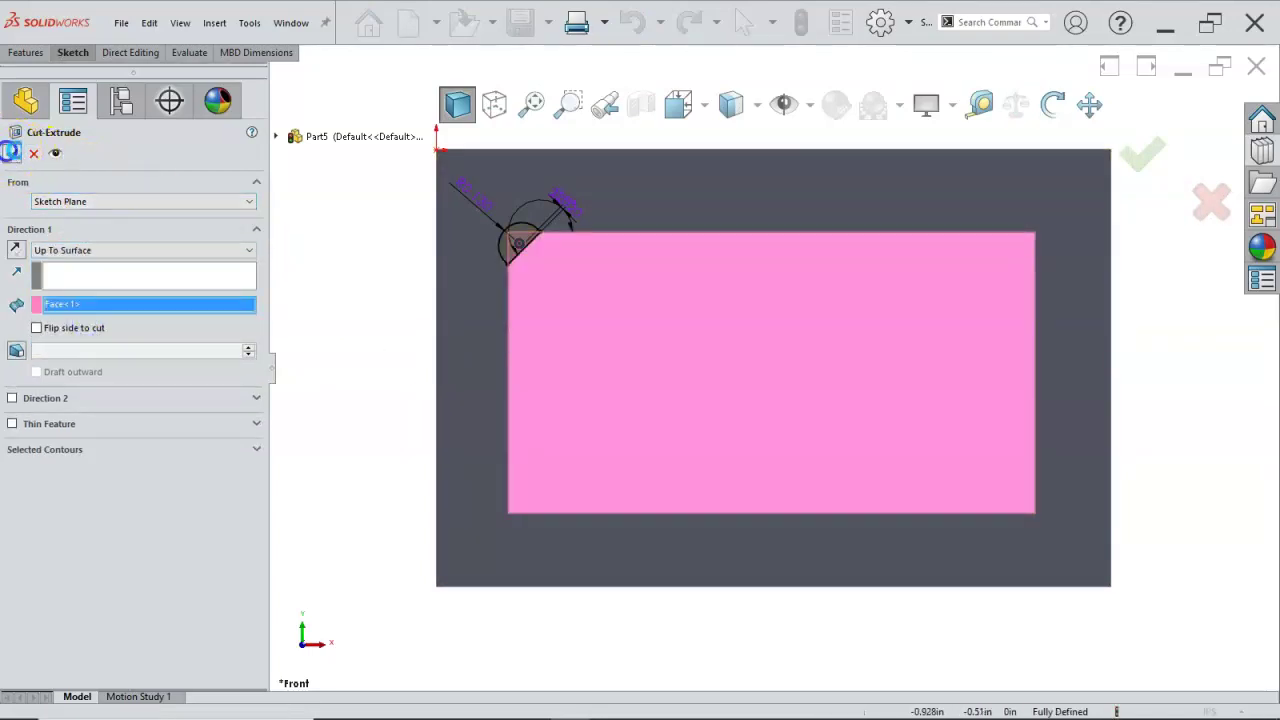
left_click(10, 153)
Examine the new relief cut at the pocket corner and its feature in the model history
middle_click_drag(412, 298, 408, 160)
scroll(640, 240, "up", 3)
middle_click_drag(646, 245, 640, 266)
scroll(690, 250, "down", 2)
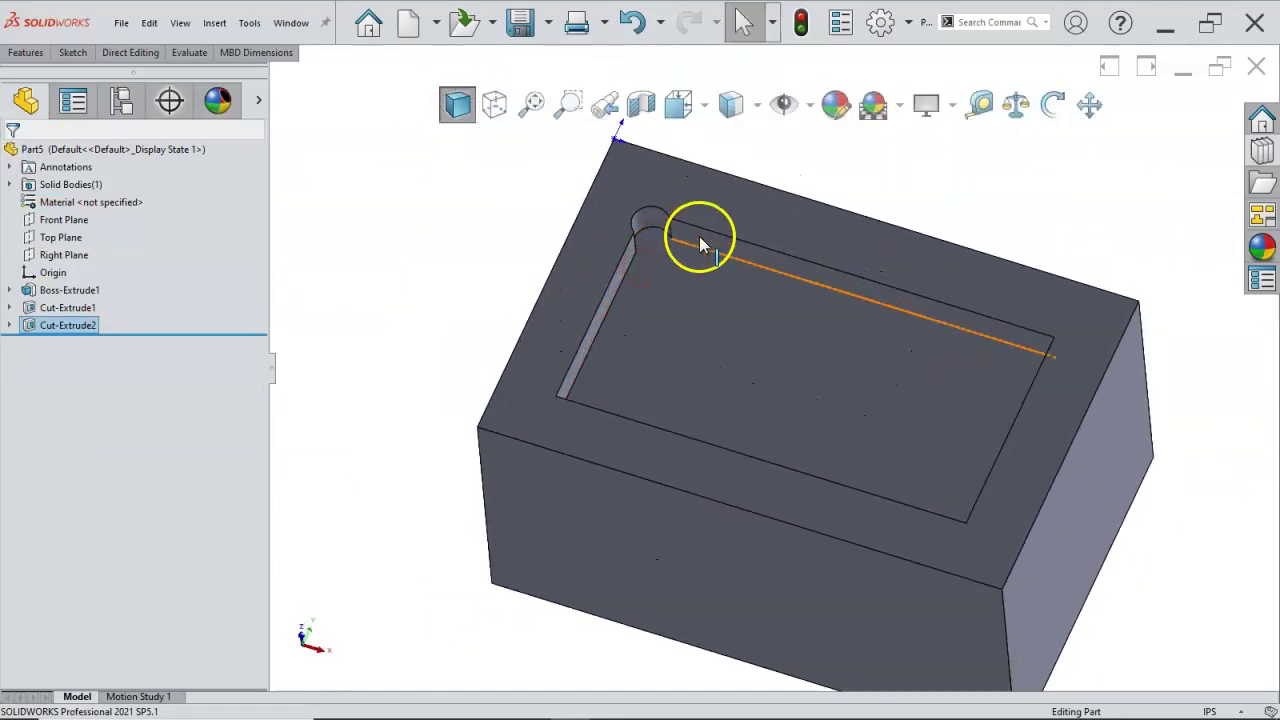
left_click(379, 291)
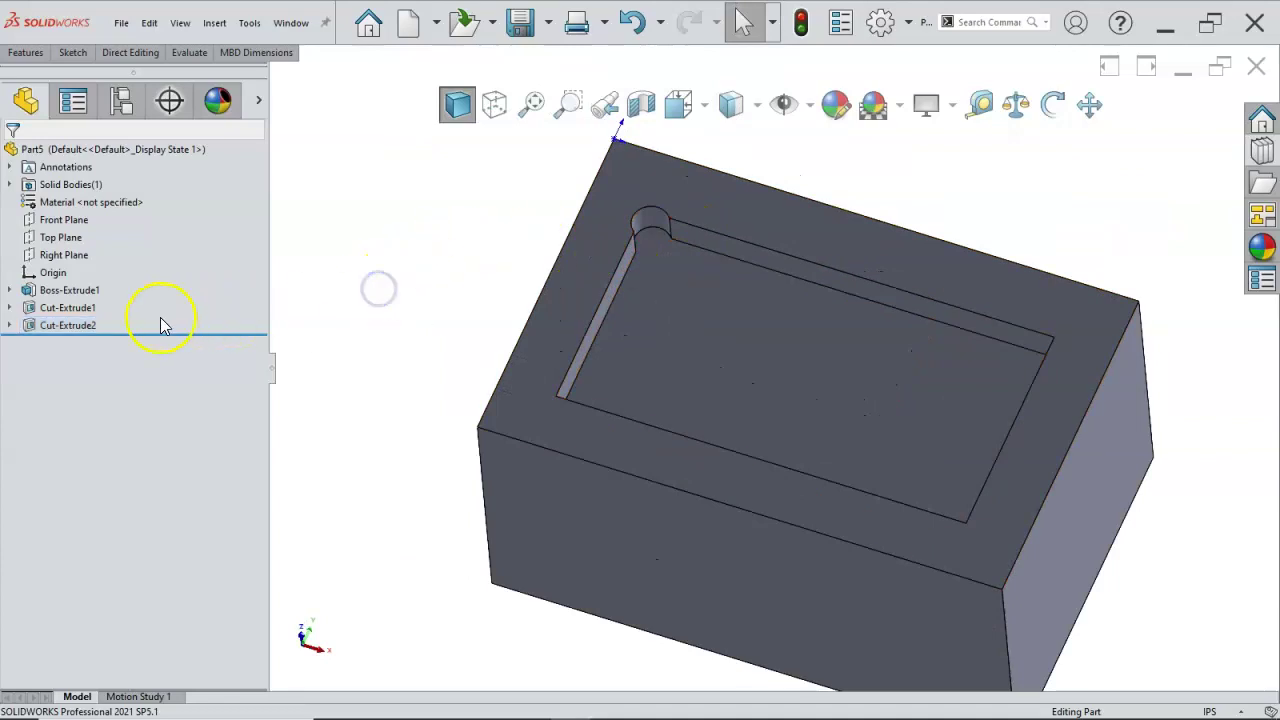
left_click(86, 322)
left_click(384, 220)
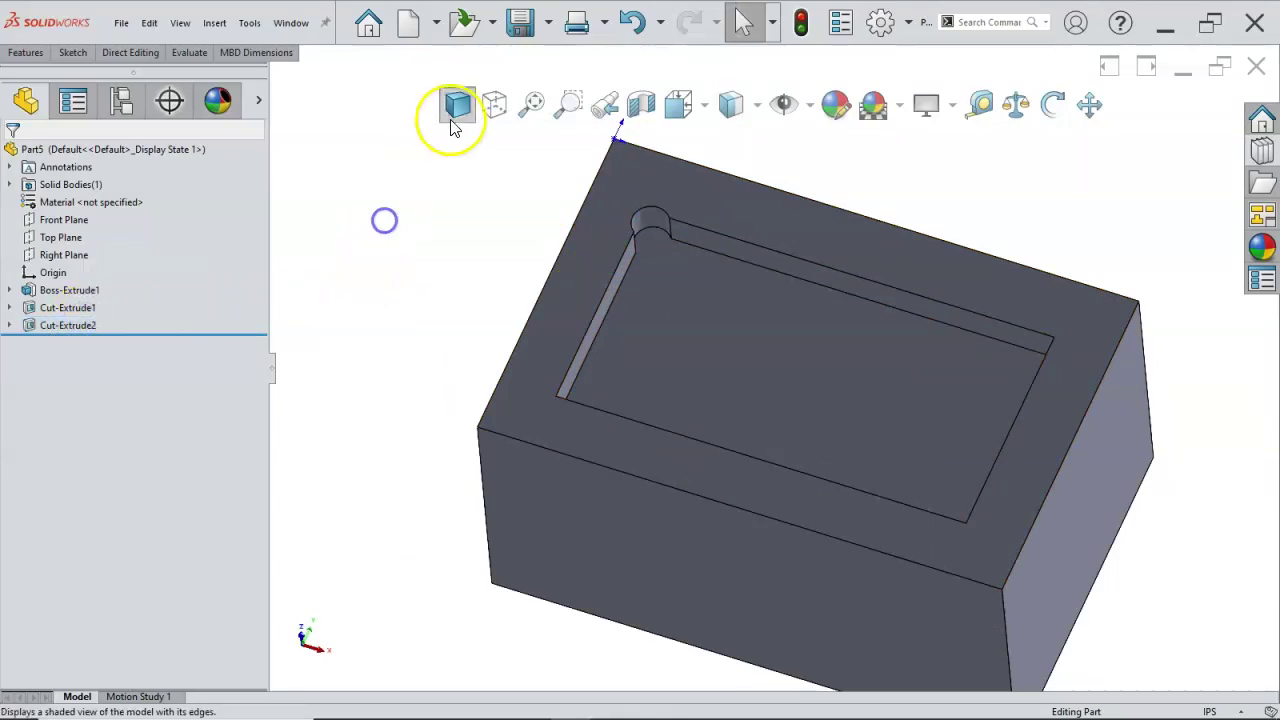
Save the part as "corner part" in the 2021 Fall MPT150 folder
left_click(520, 22)
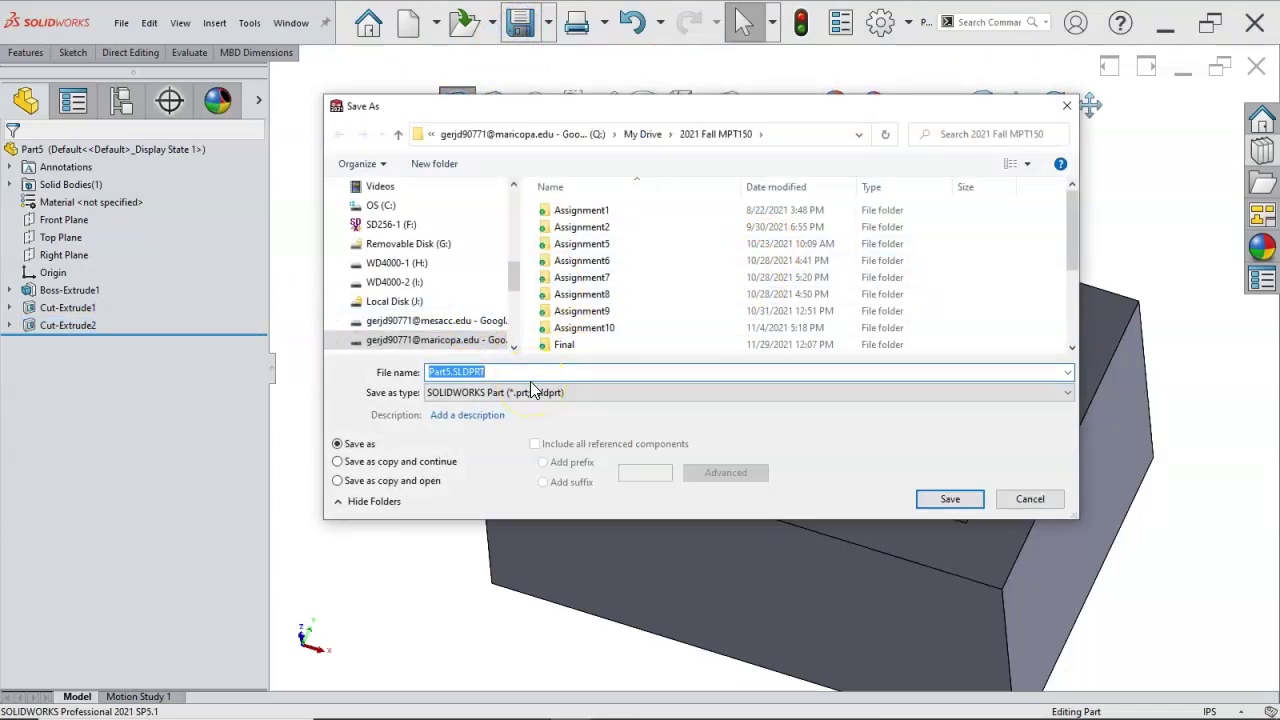
type("corner part")
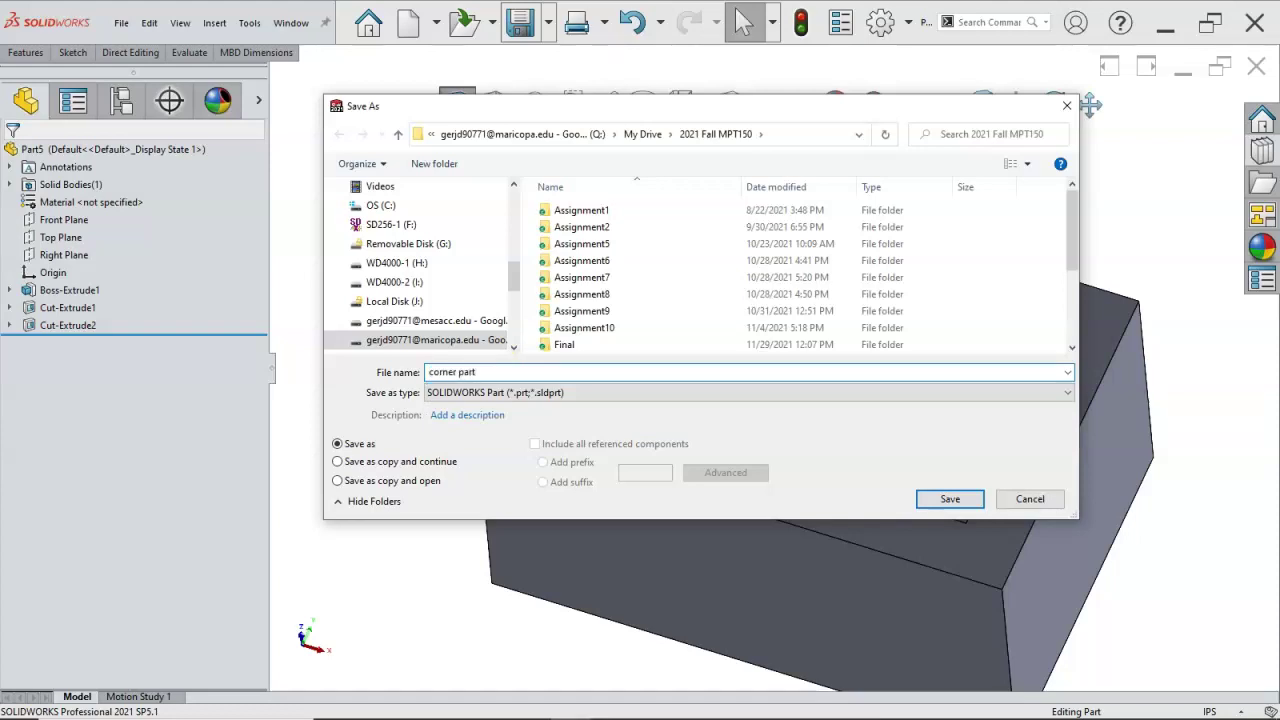
left_click(922, 502)
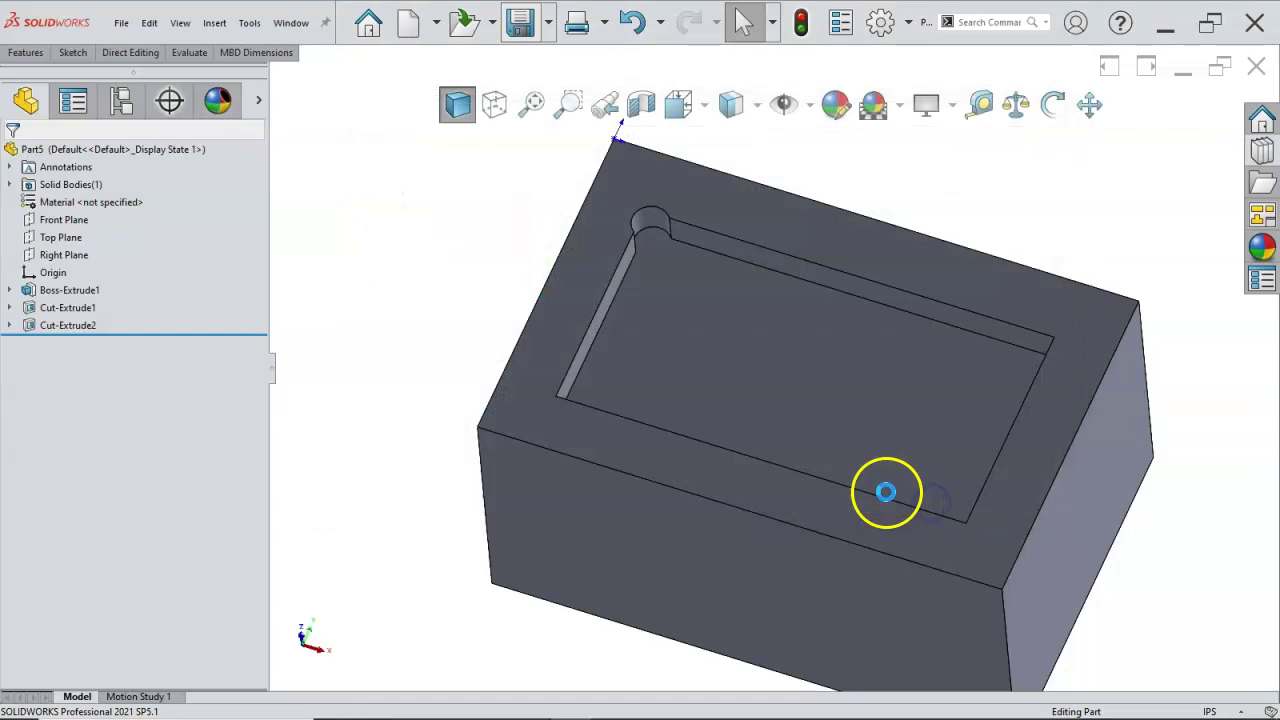
Start saving the selected corner relief cut as a Lib Feat Part (*.sldlfp) in the SW2021 System design library folder
left_click(64, 326)
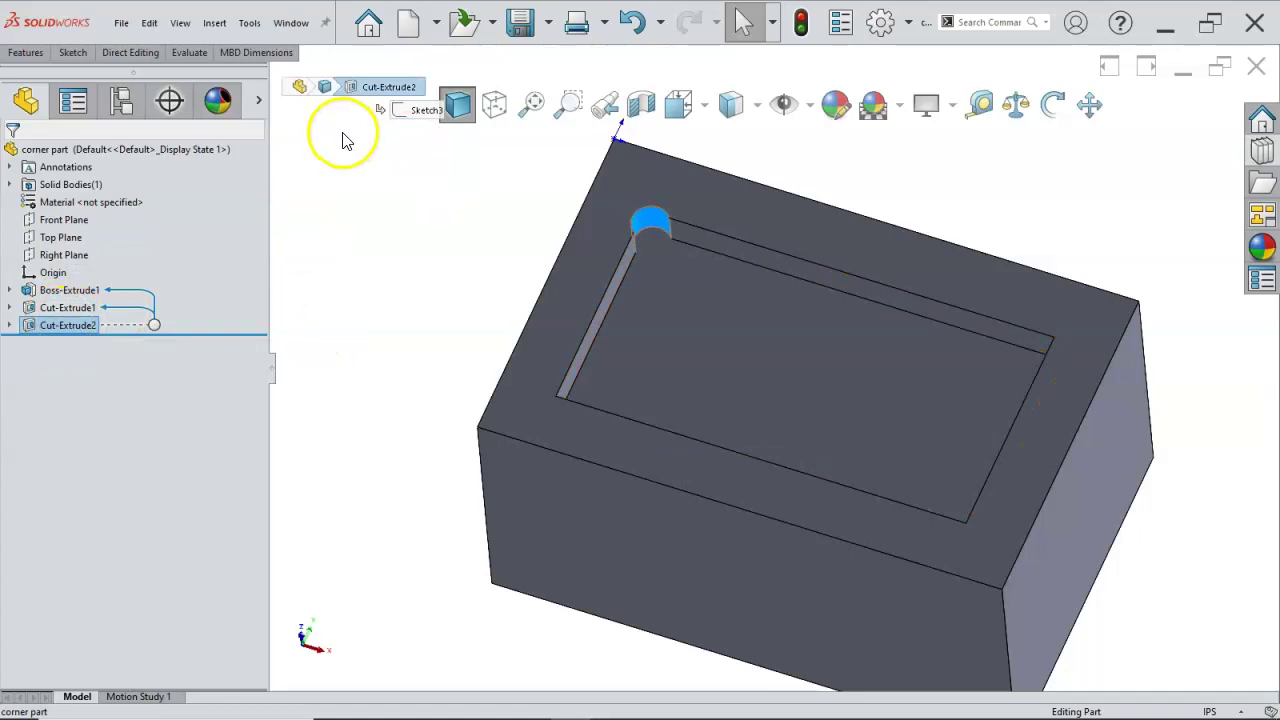
left_click(121, 22)
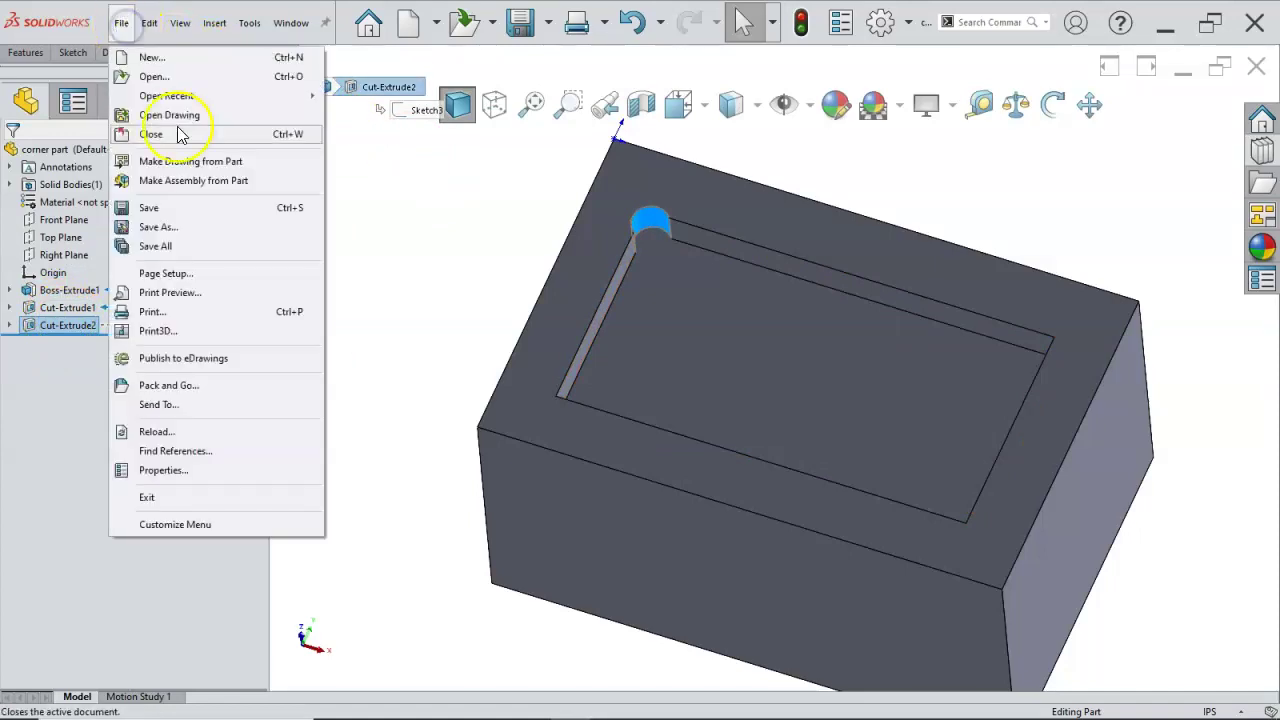
left_click(160, 227)
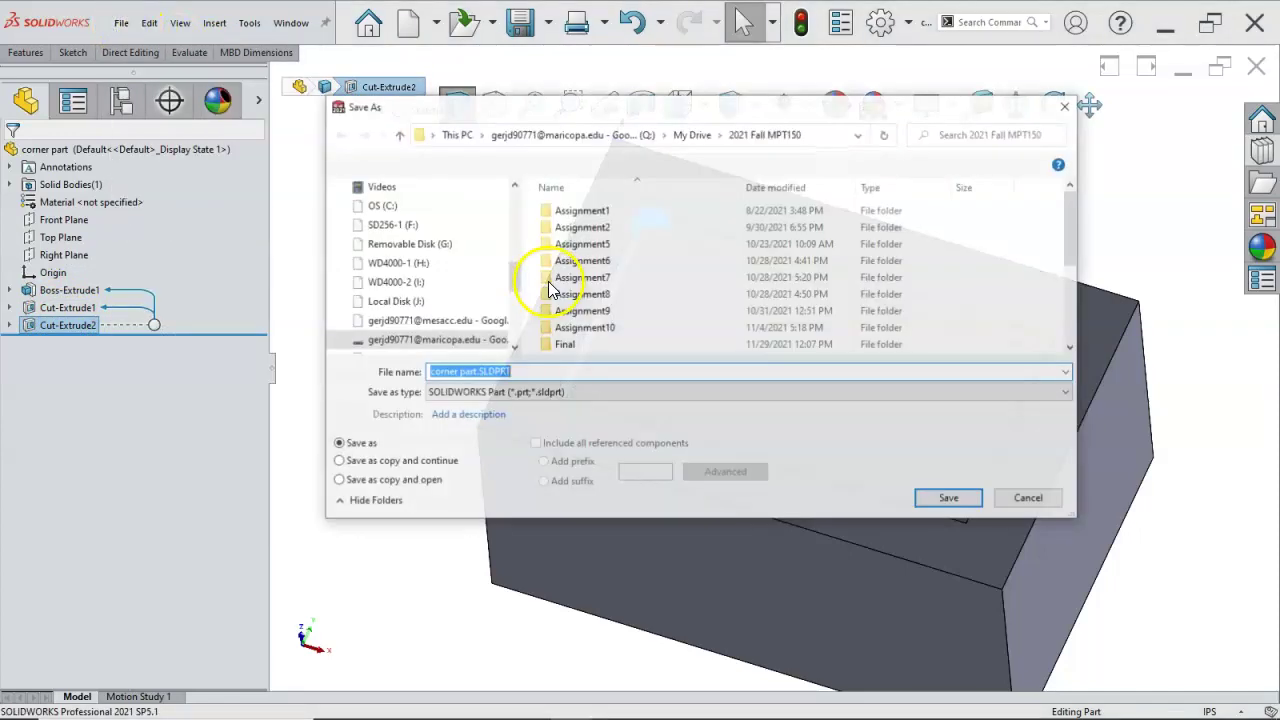
left_click(560, 392)
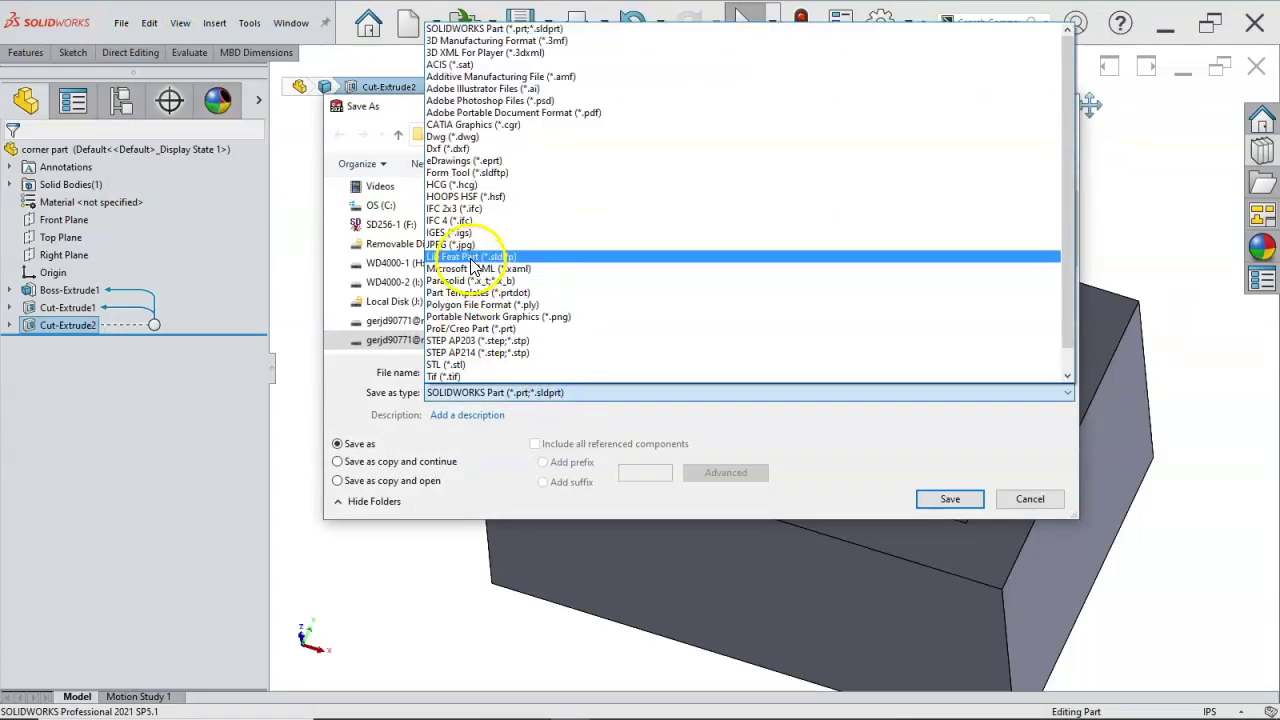
left_click(471, 258)
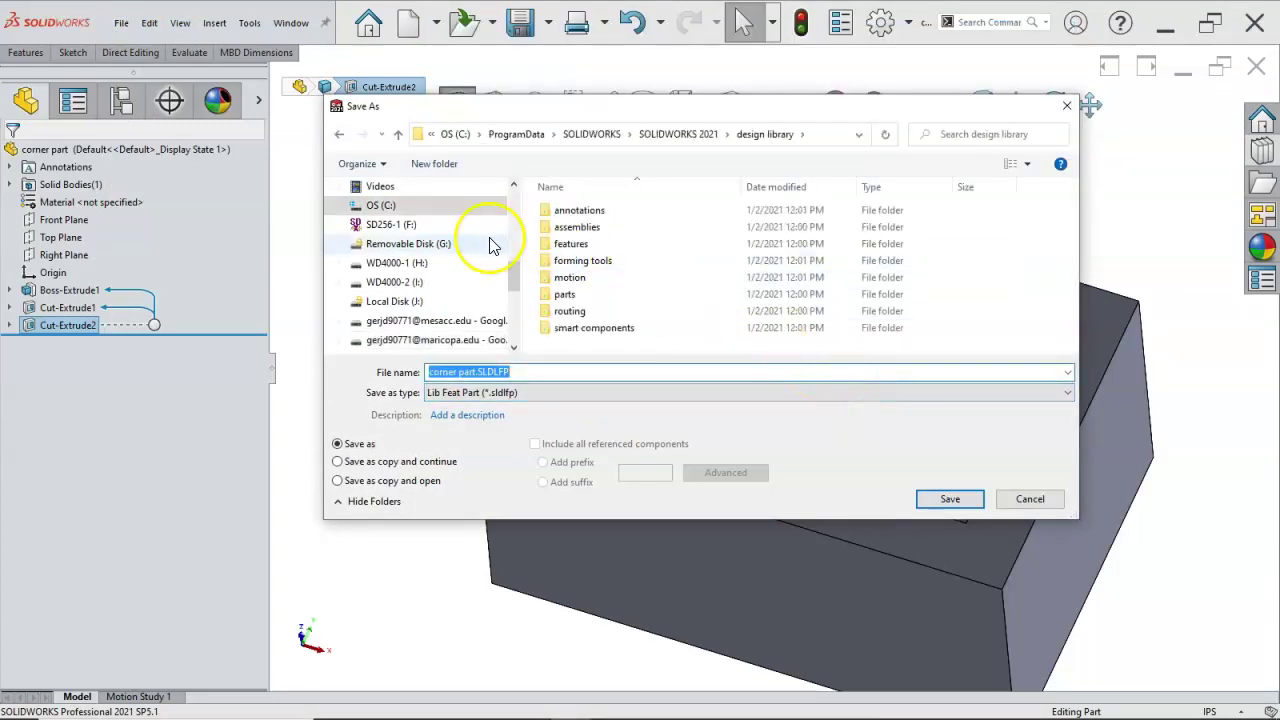
left_click_drag(512, 262, 503, 210)
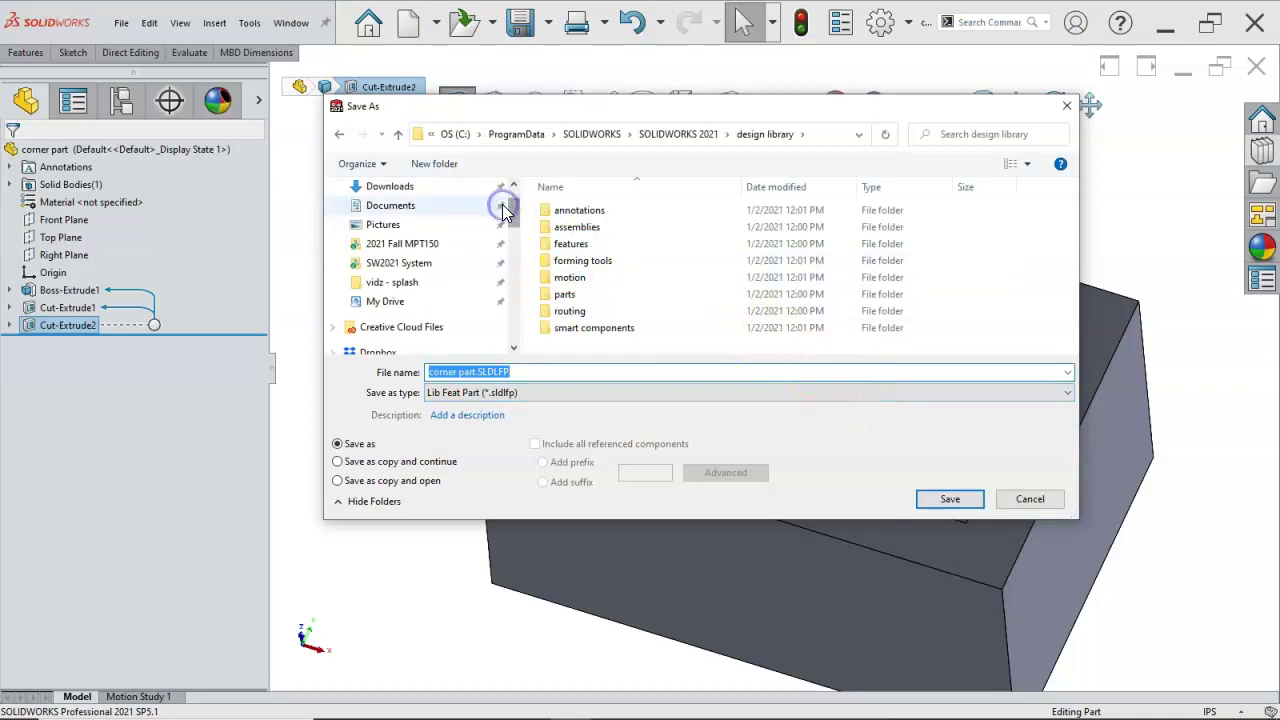
left_click(428, 262)
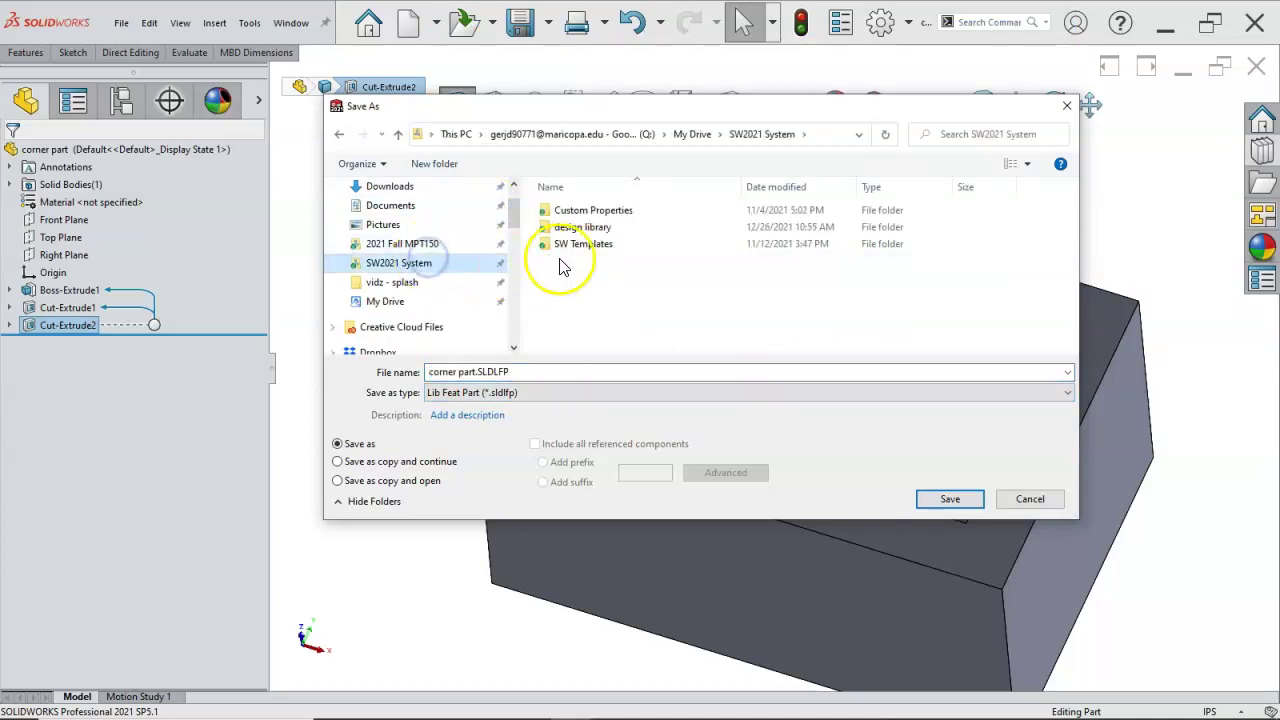
double_click(582, 227)
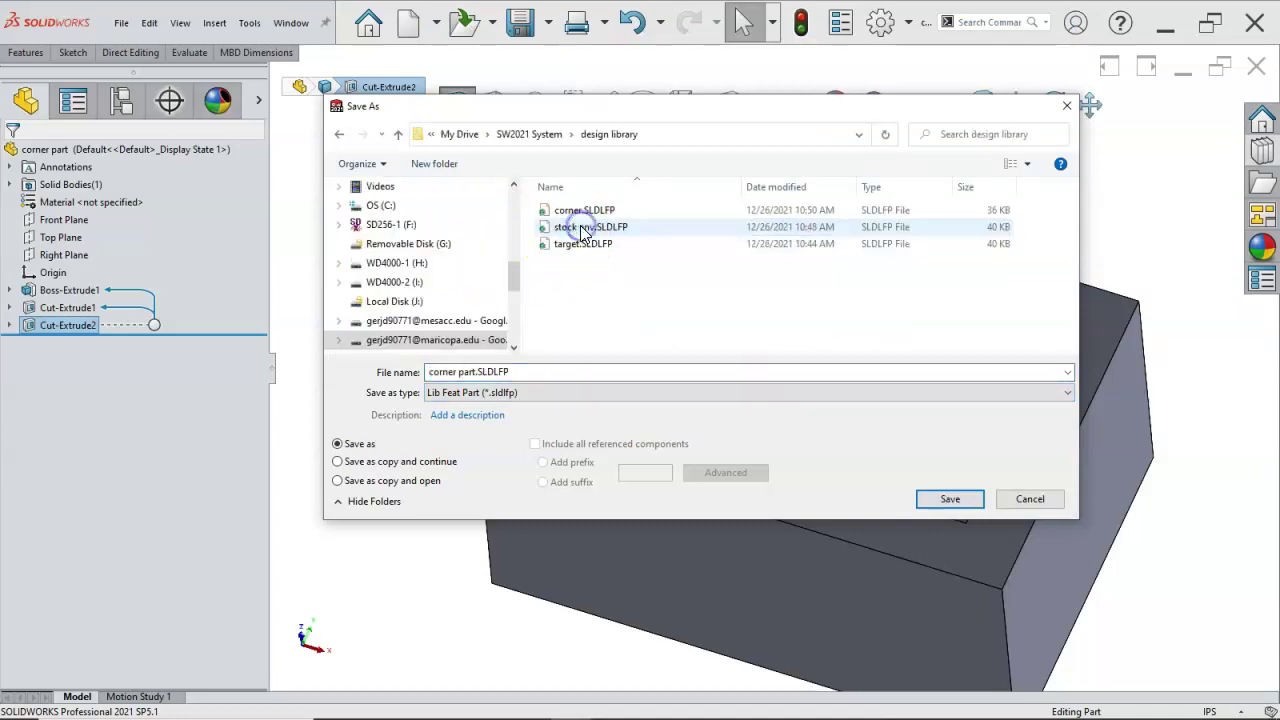
Name the library feature file "corner feature.SLDLFP", save it, and close the part
left_click(461, 372)
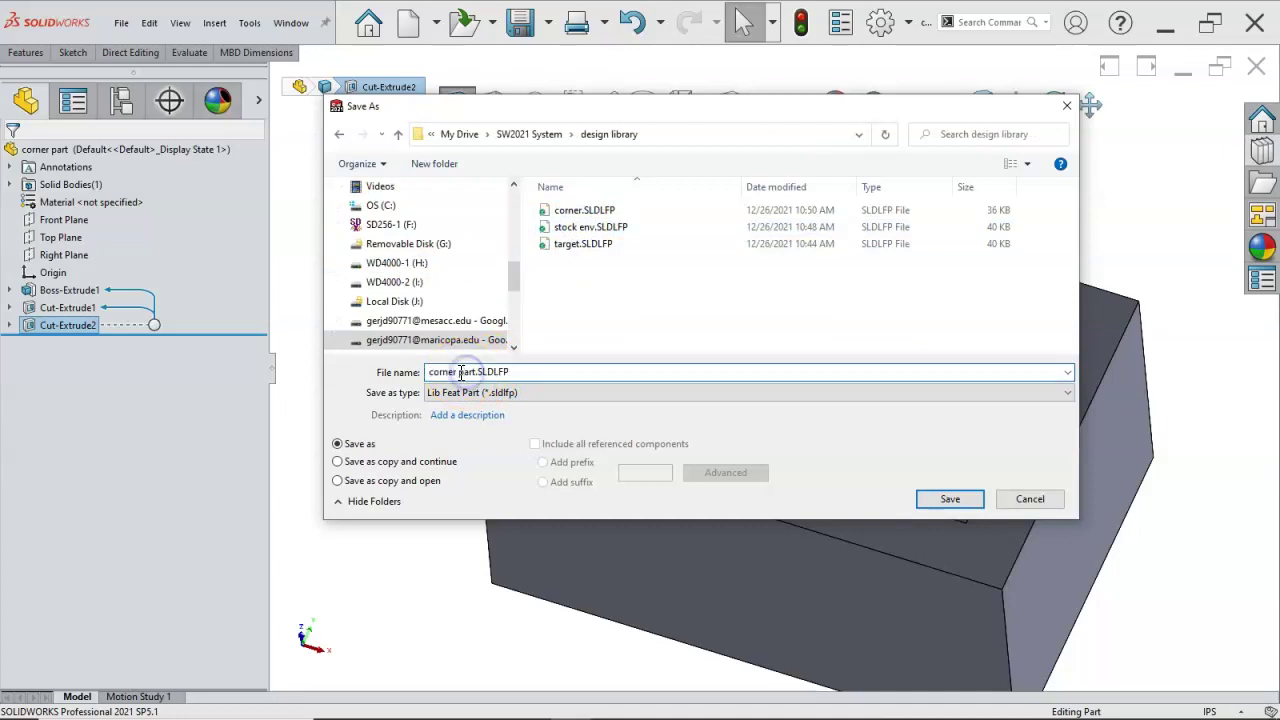
double_click(472, 372)
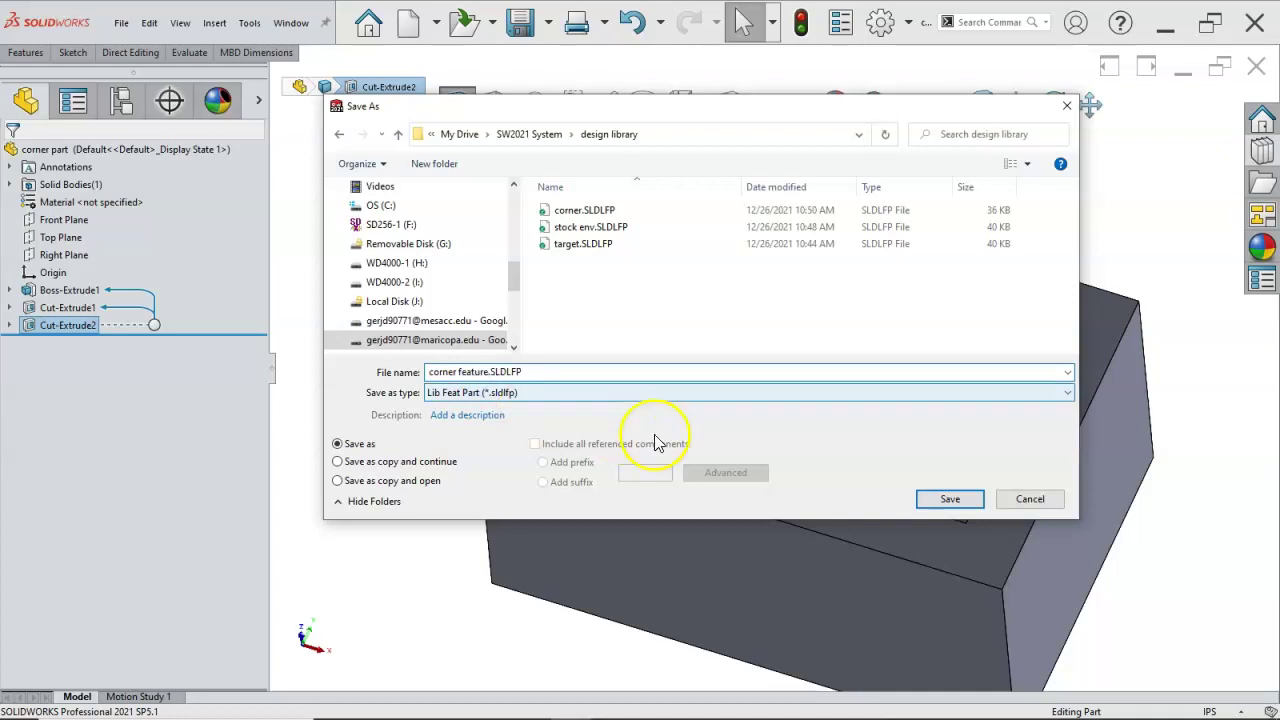
left_click(947, 499)
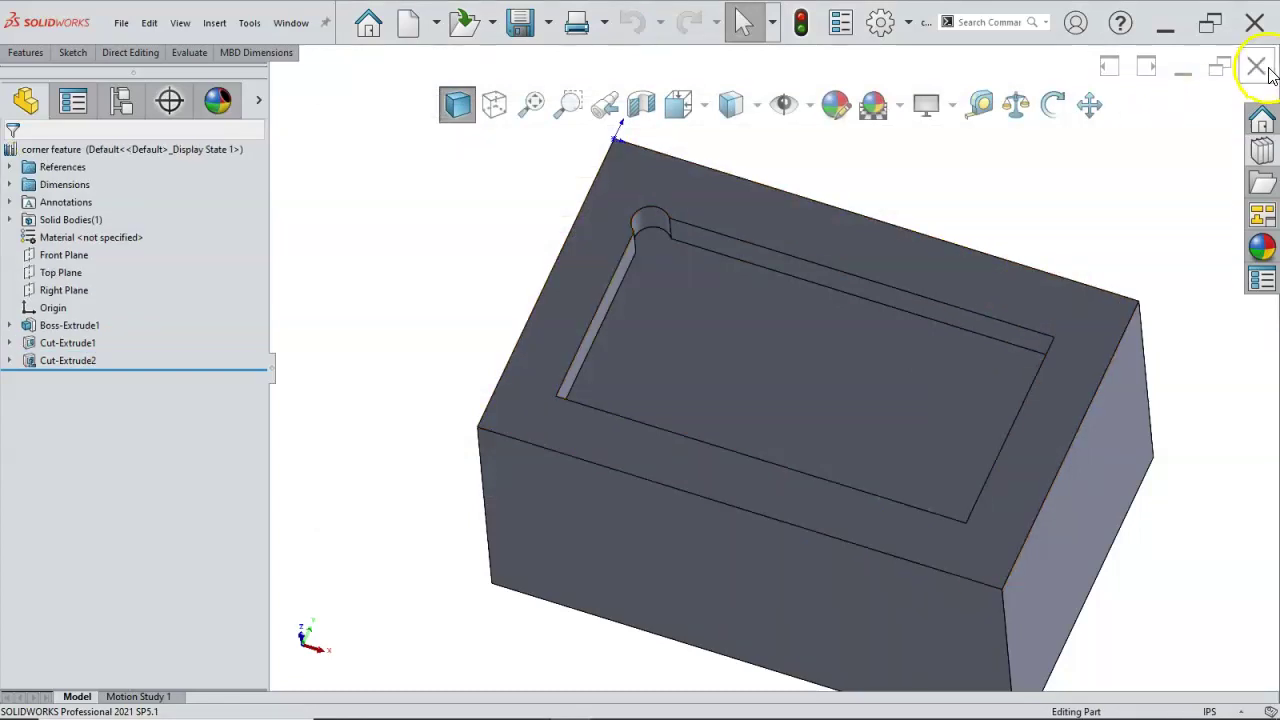
left_click(1257, 67)
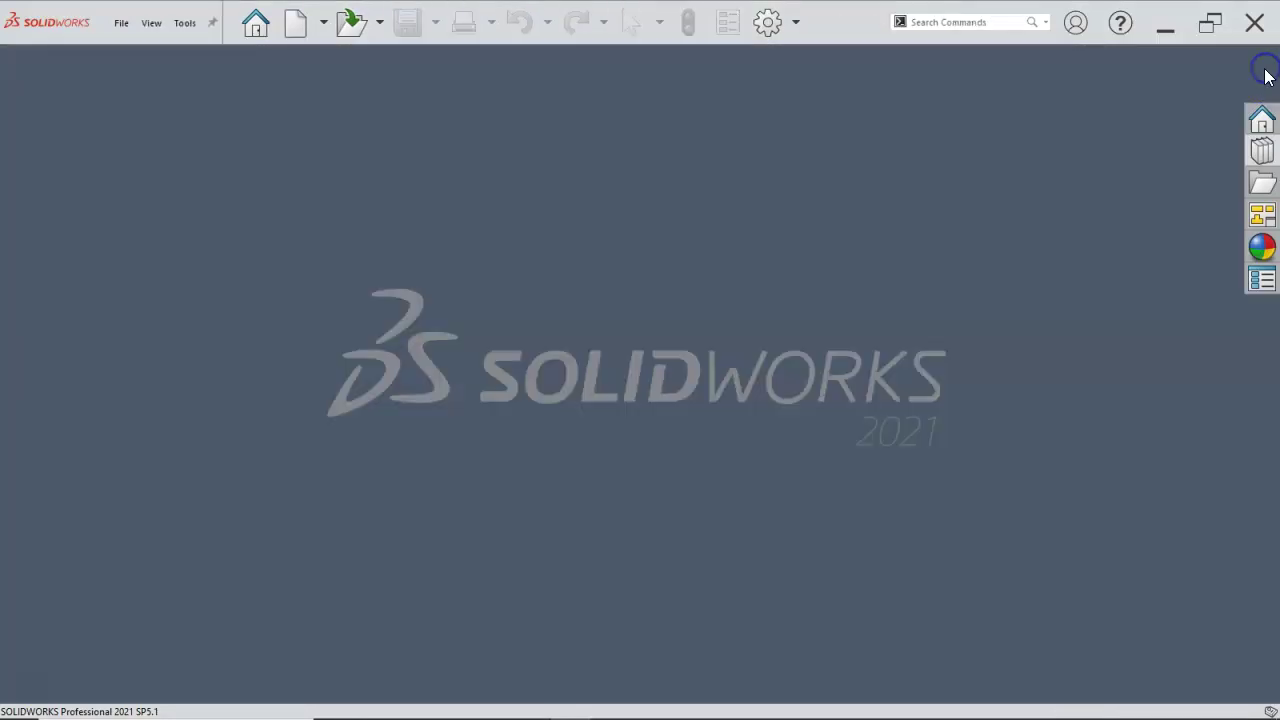
Create a new part from the "Part in" template
left_click(293, 30)
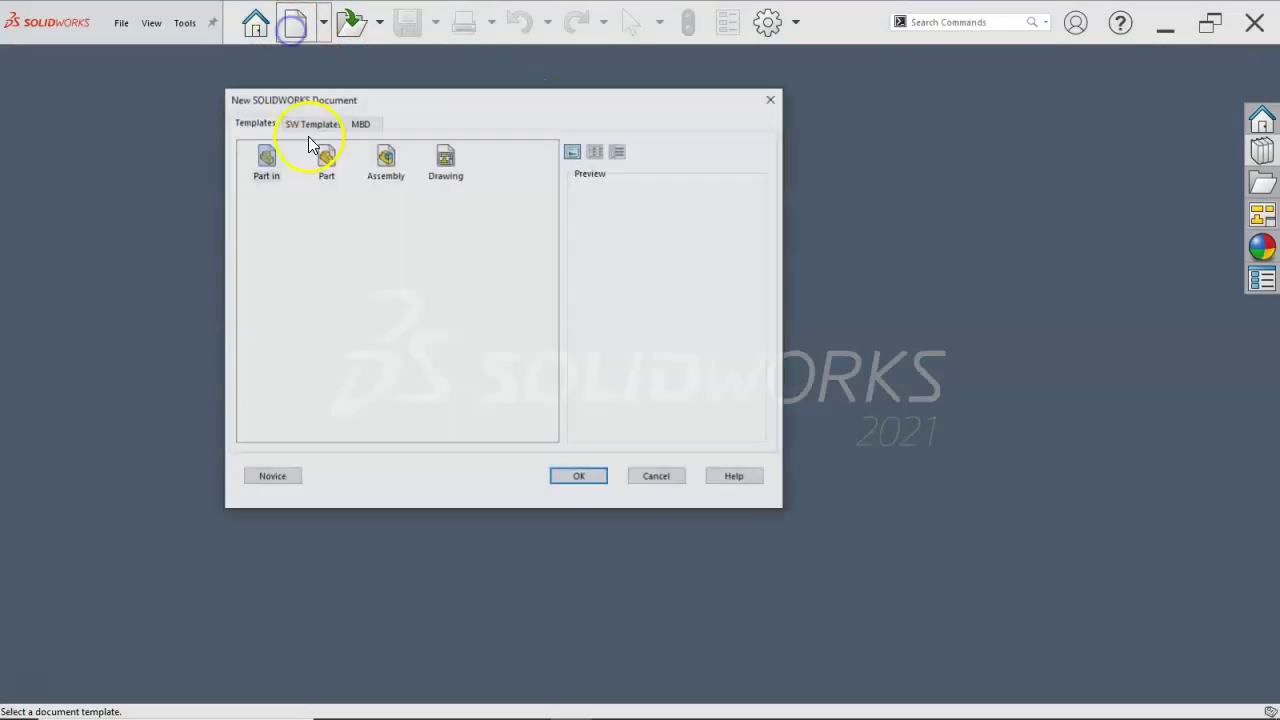
left_click(266, 160)
double_click(266, 160)
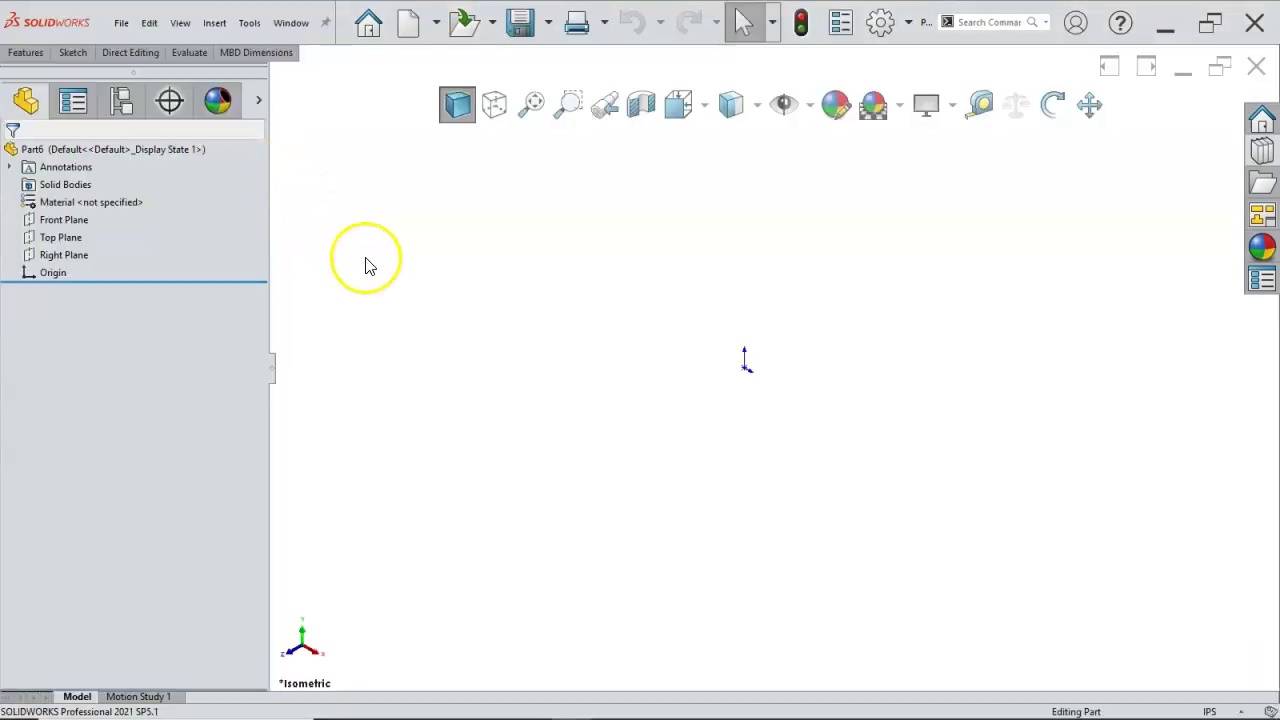
Sketch a corner rectangle on the Front Plane starting at the origin, about 5.94 in wide and 3.39 in high
left_click(66, 220)
right_click(66, 220)
left_click(83, 187)
key("s")
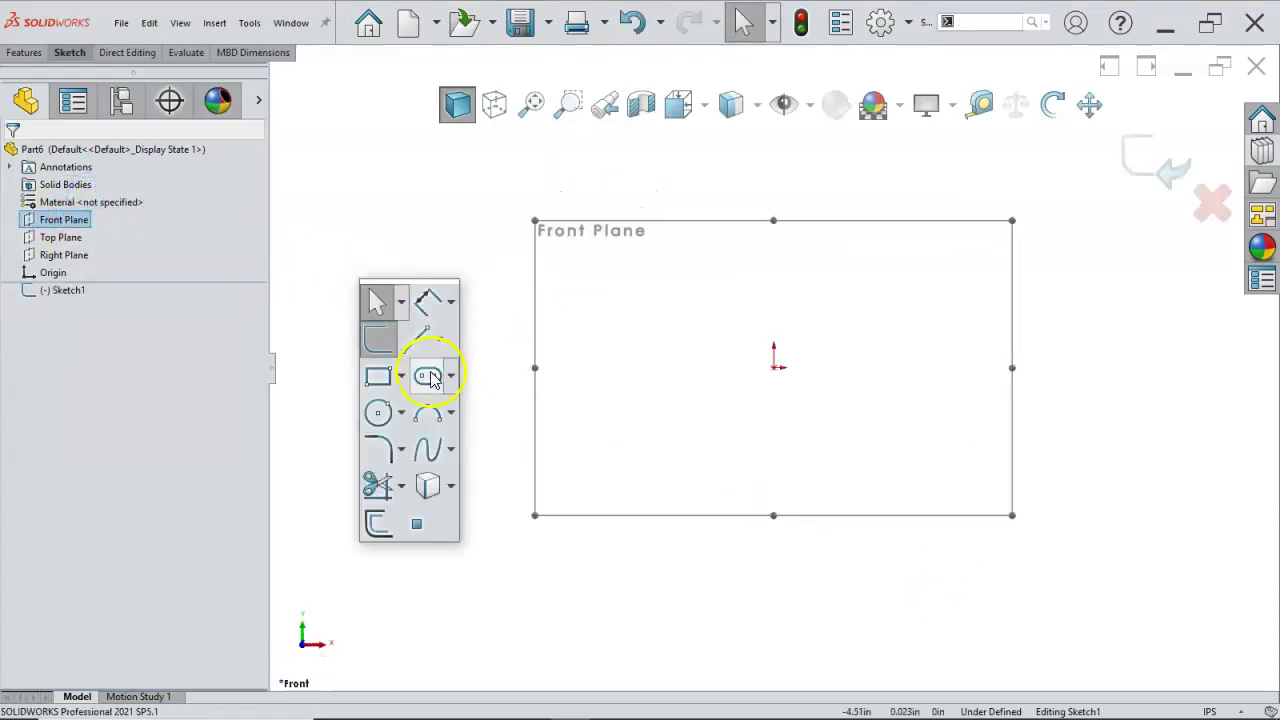
left_click(378, 375)
left_click_drag(773, 368, 1178, 598)
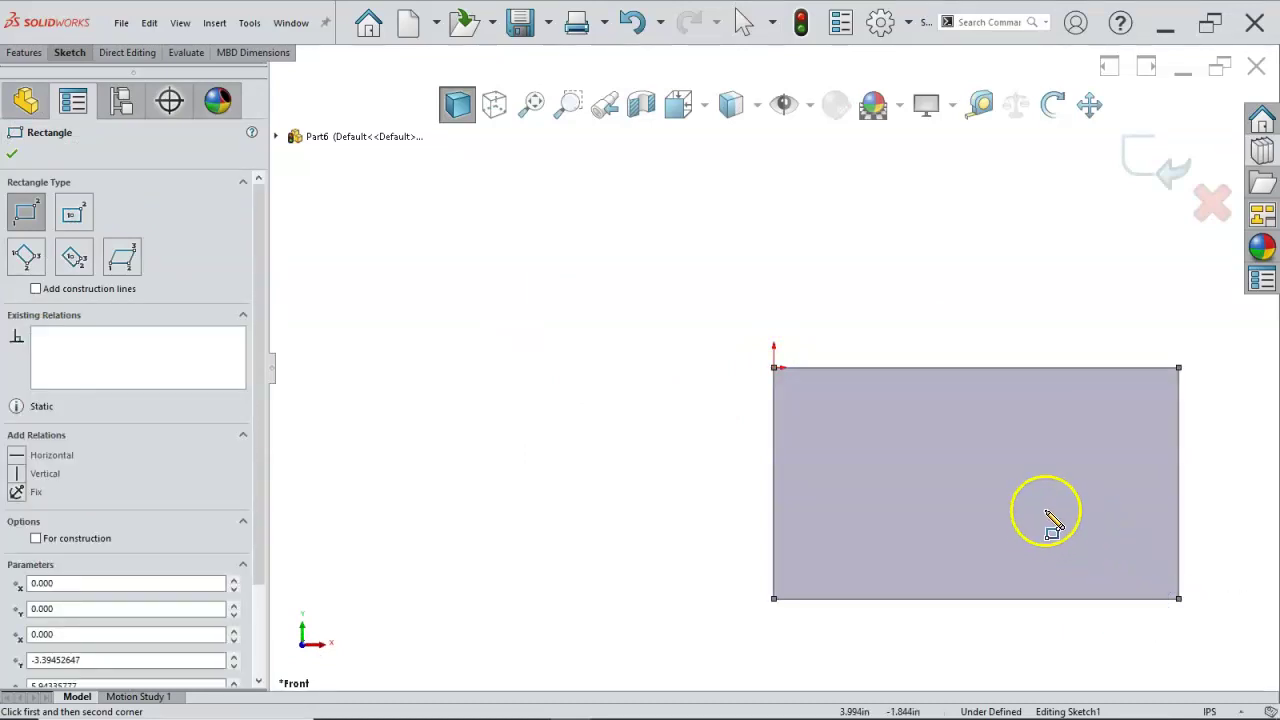
Extrude the rectangle into a solid block with a blind depth of about 2.33 in
right_click(908, 316)
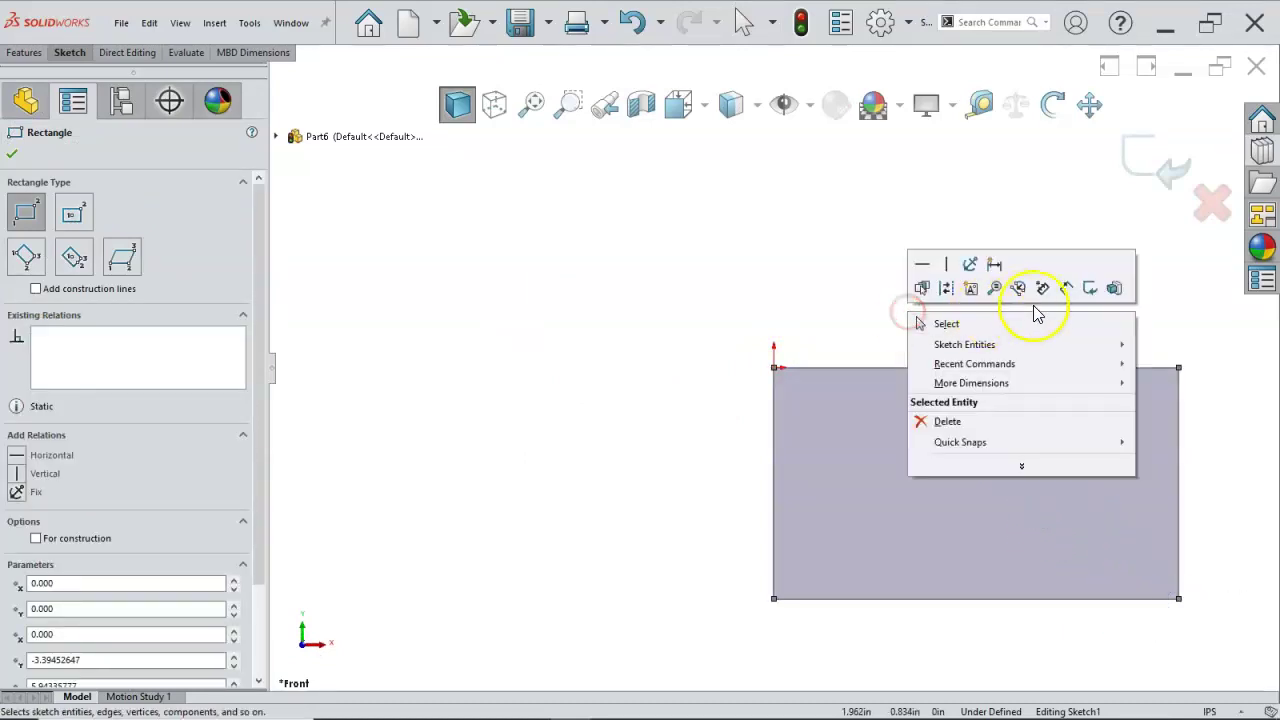
left_click(1110, 280)
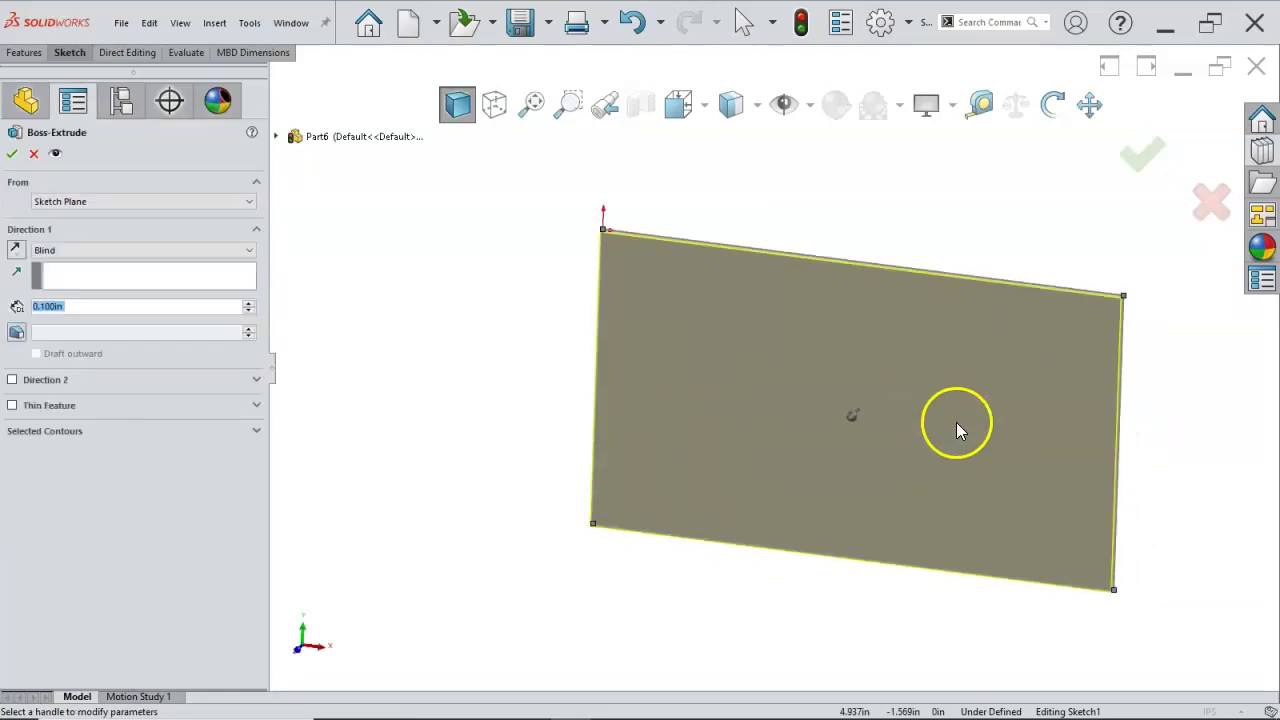
left_click_drag(761, 382, 900, 263)
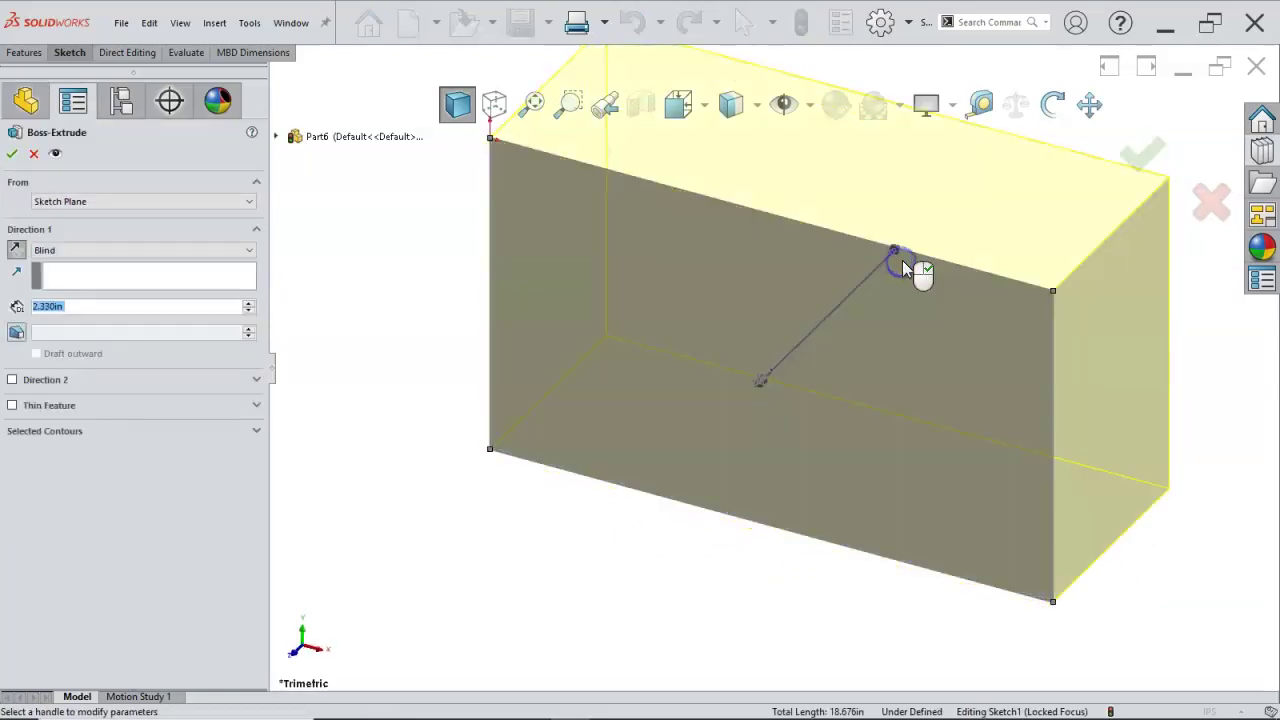
key("Return")
Sketch a corner rectangle about 4.2 in by 2.08 in inside the block's front face
left_click(688, 336)
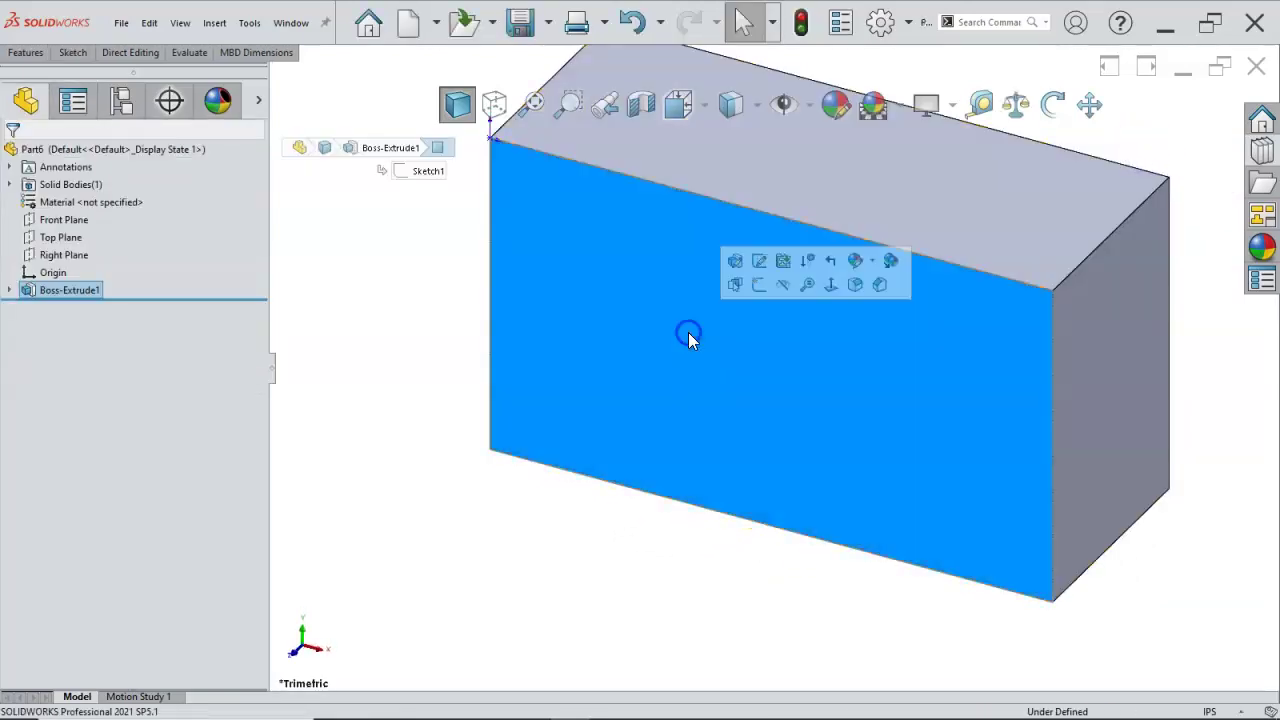
key("s")
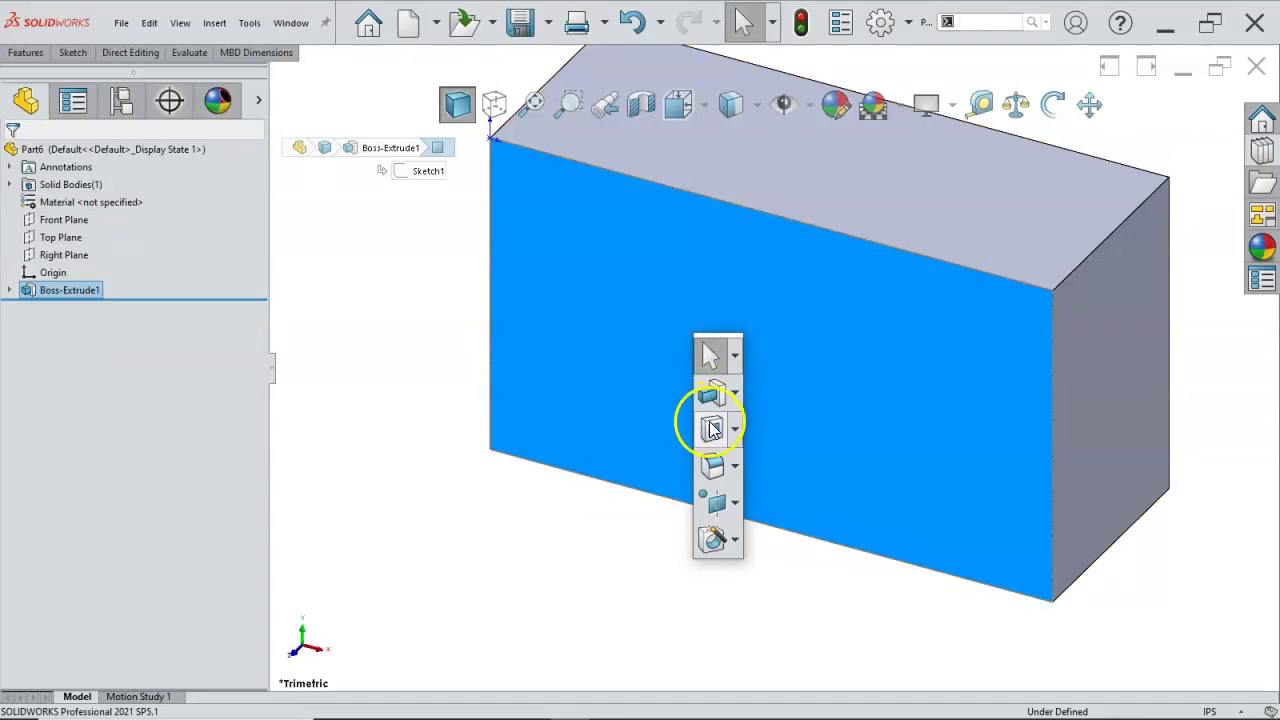
right_click(636, 360)
left_click(675, 338)
key("s")
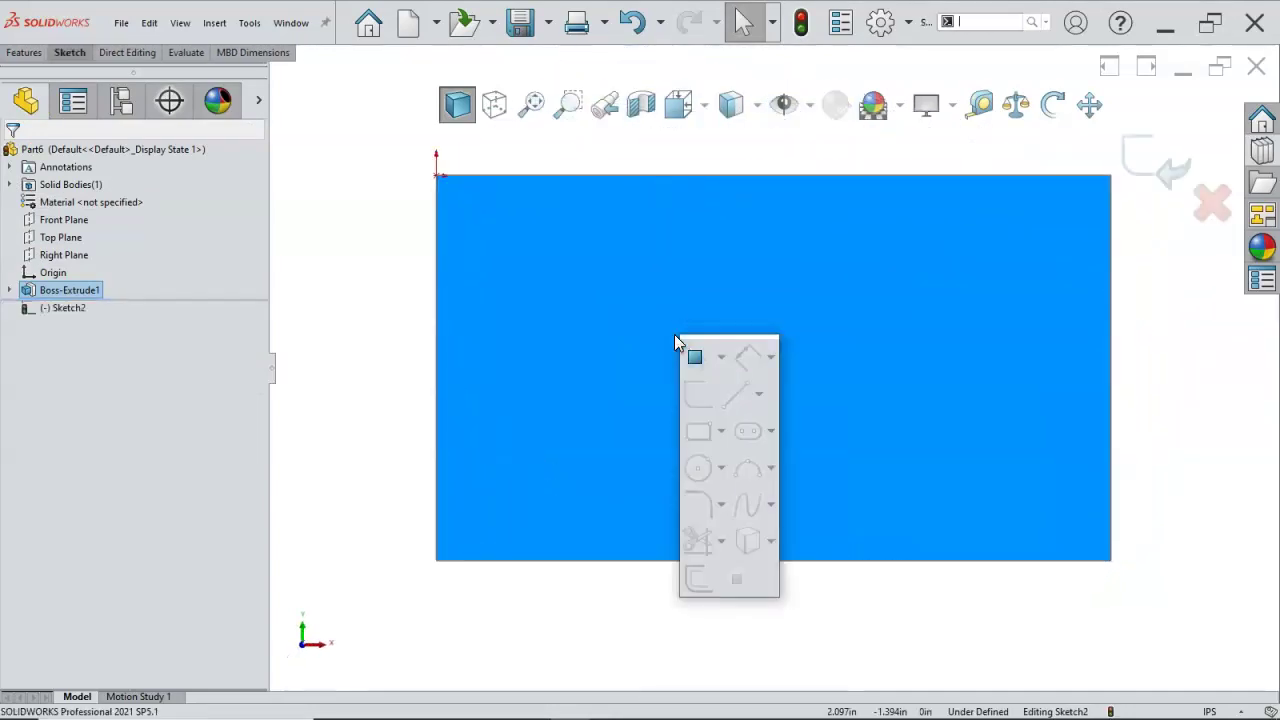
left_click(699, 427)
left_click_drag(536, 262, 1010, 495)
right_click(990, 438)
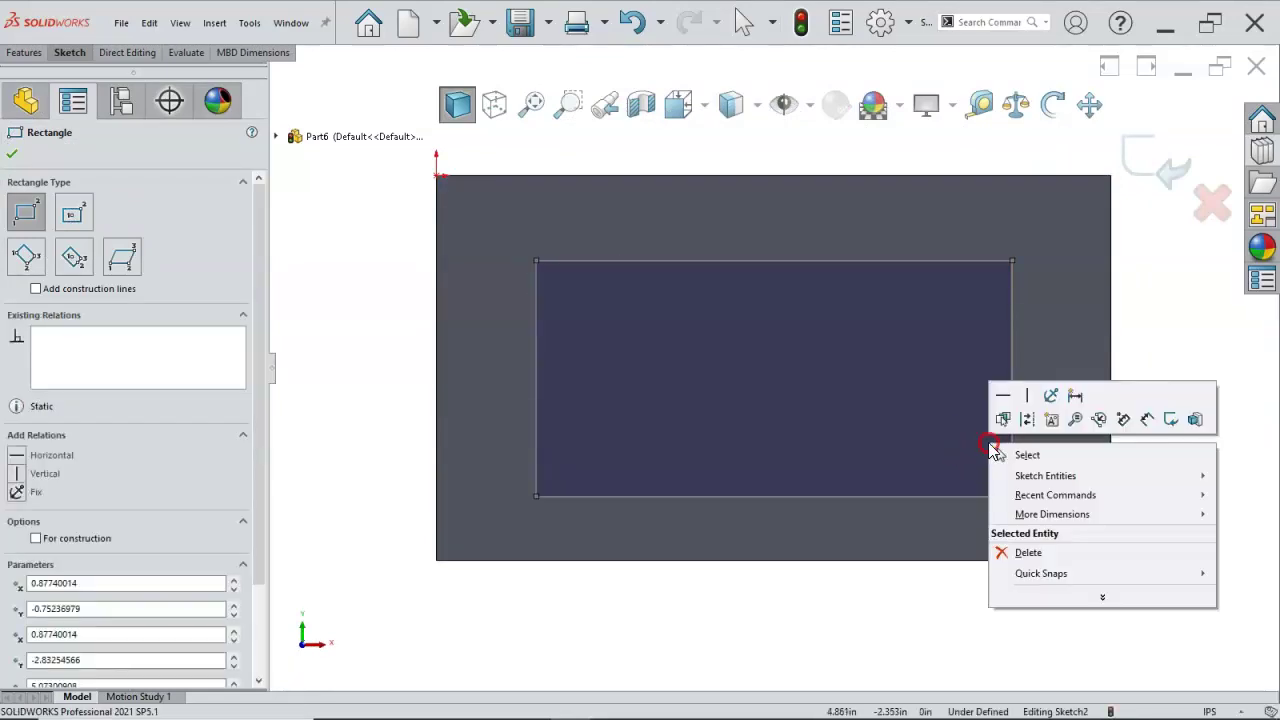
left_click(1040, 455)
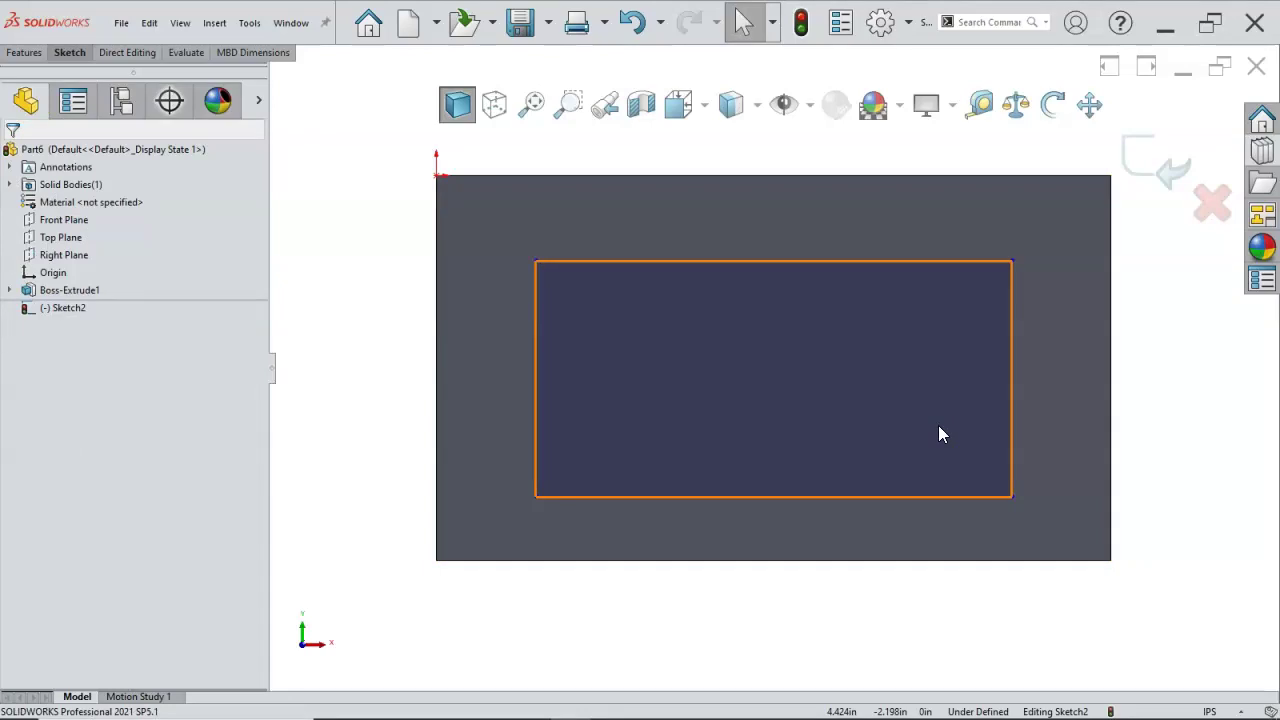
Cut the inner rectangle into the block as a pocket with a blind depth of 0.5 in
middle_click_drag(938, 434, 517, 311)
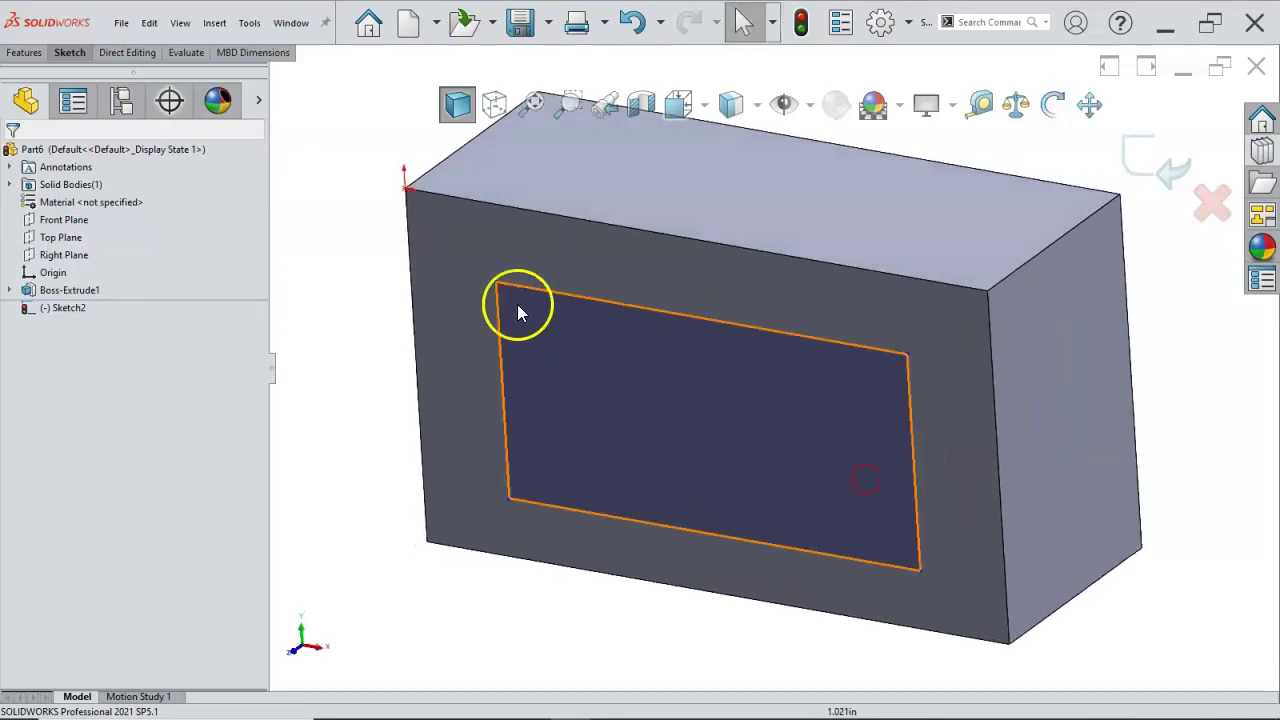
left_click(24, 52)
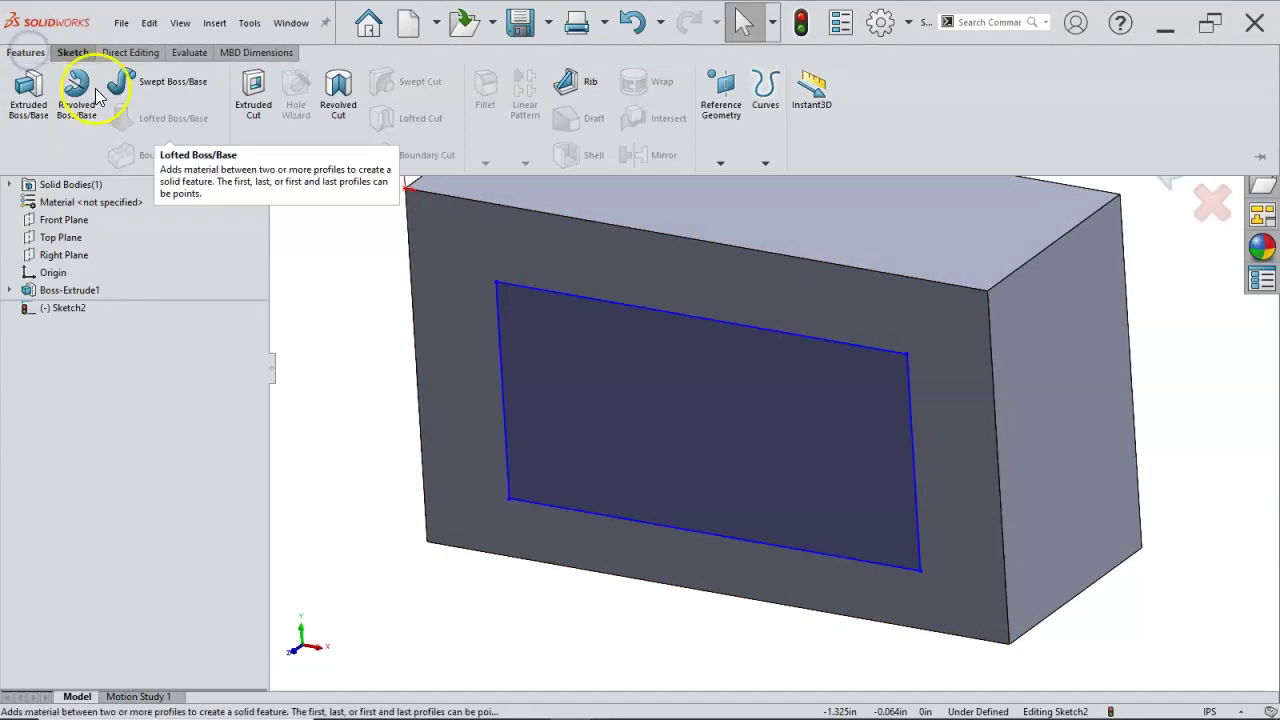
left_click(253, 95)
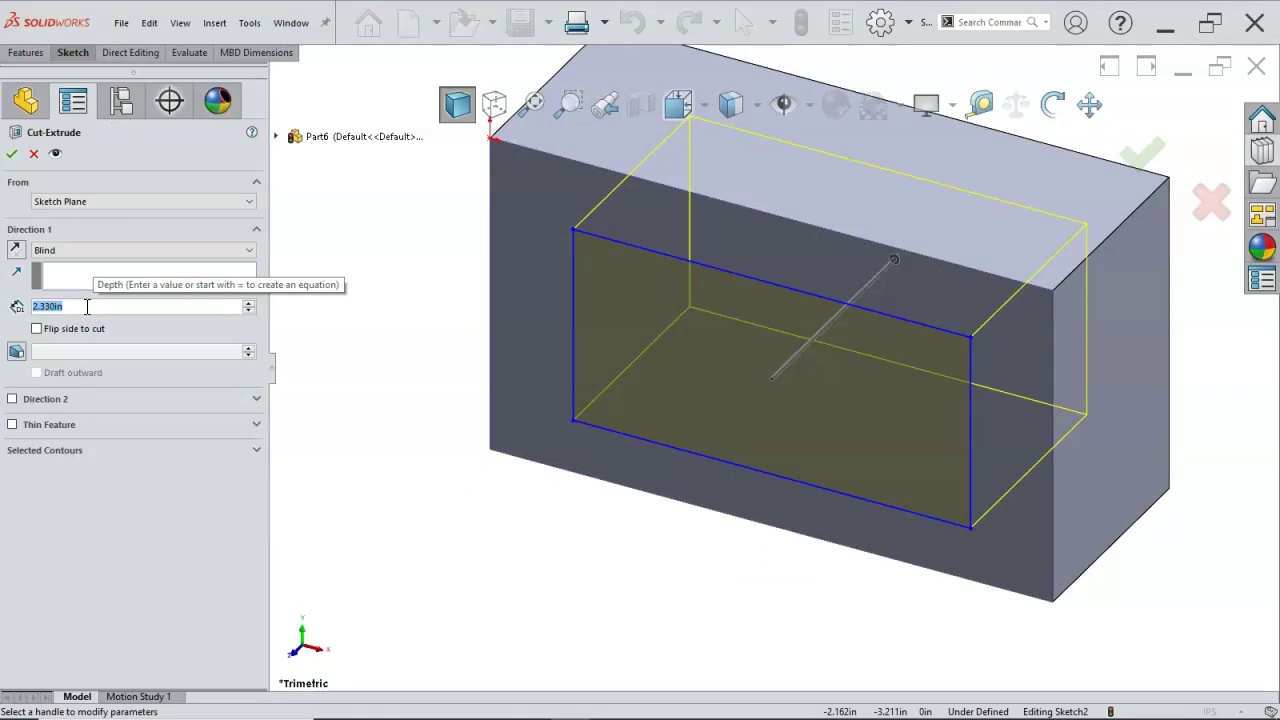
key("BackSpace")
type("0.5")
key("Return")
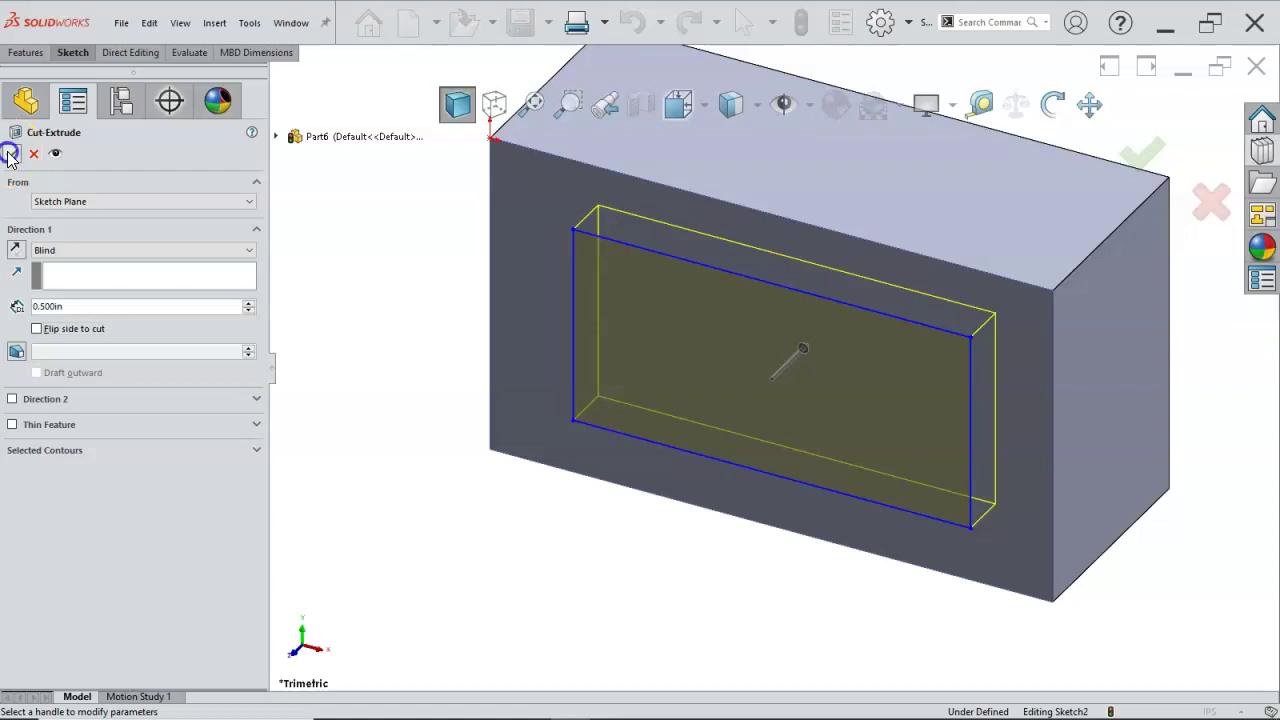
left_click(11, 154)
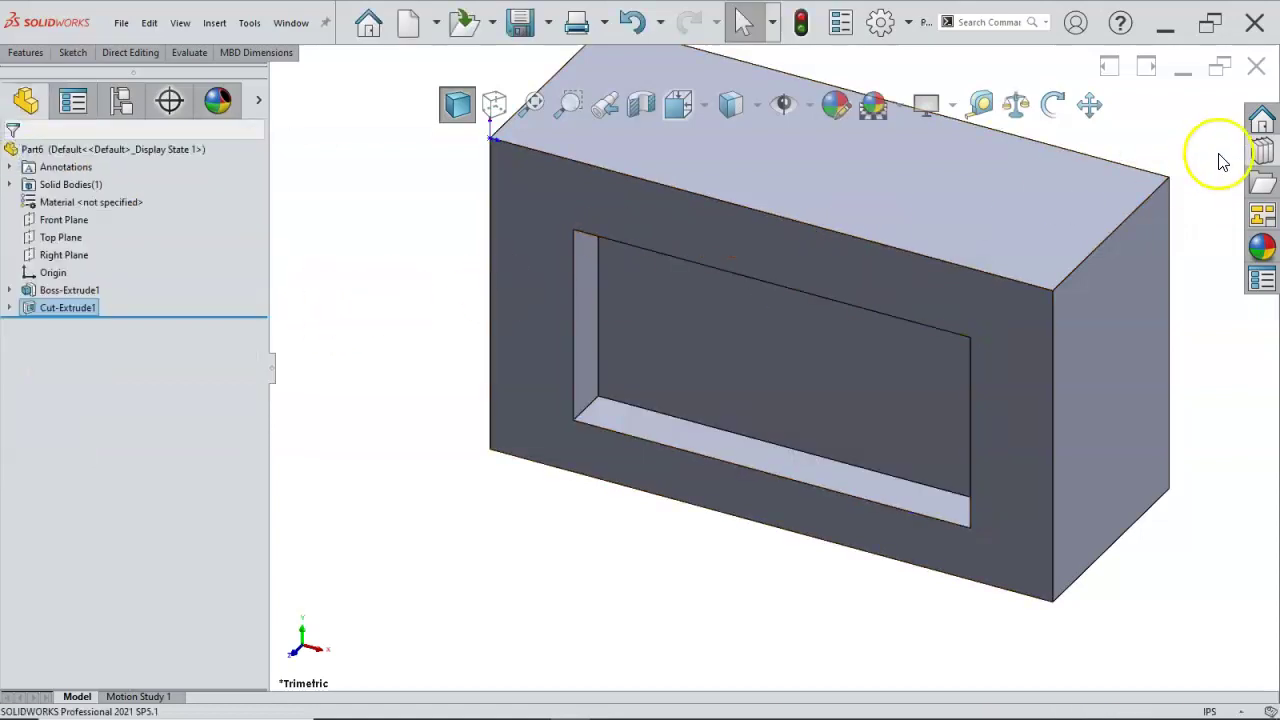
Insert the library feature "corner feature" from the design library onto the block's front face at the pocket's upper-left corner
left_click(1262, 150)
left_click_drag(1133, 325, 737, 280)
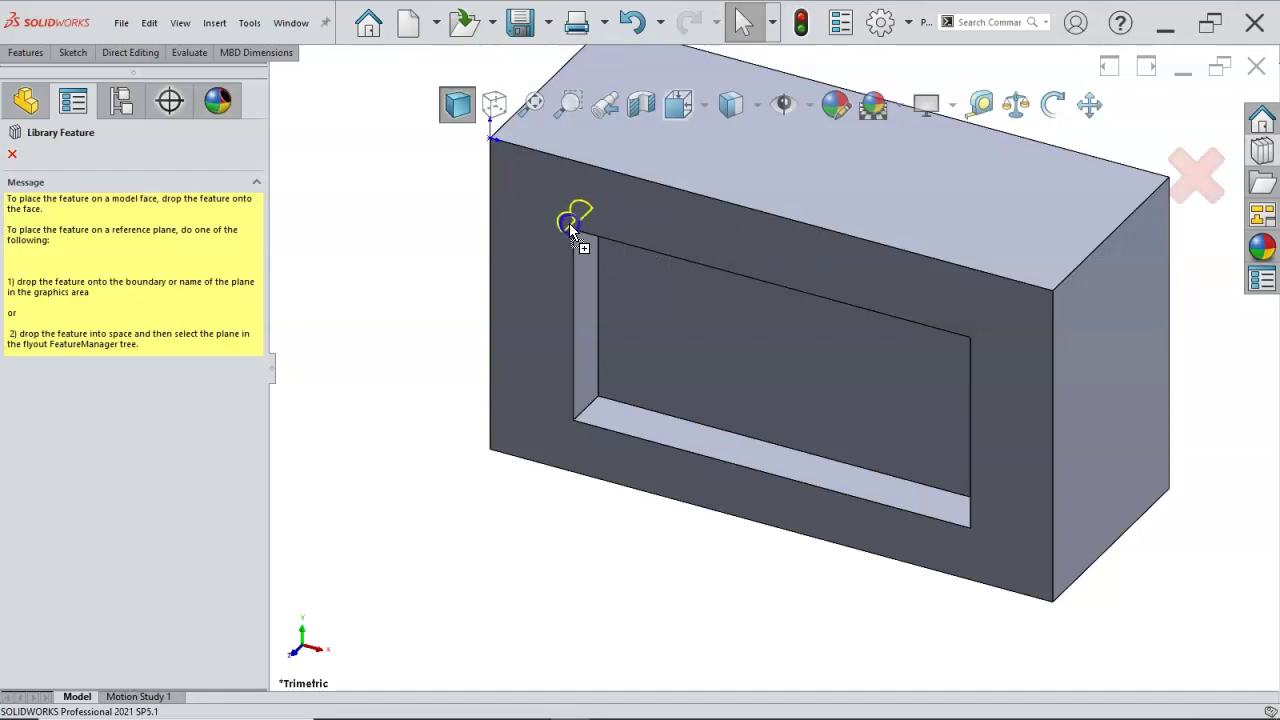
left_click_drag(570, 228, 610, 326)
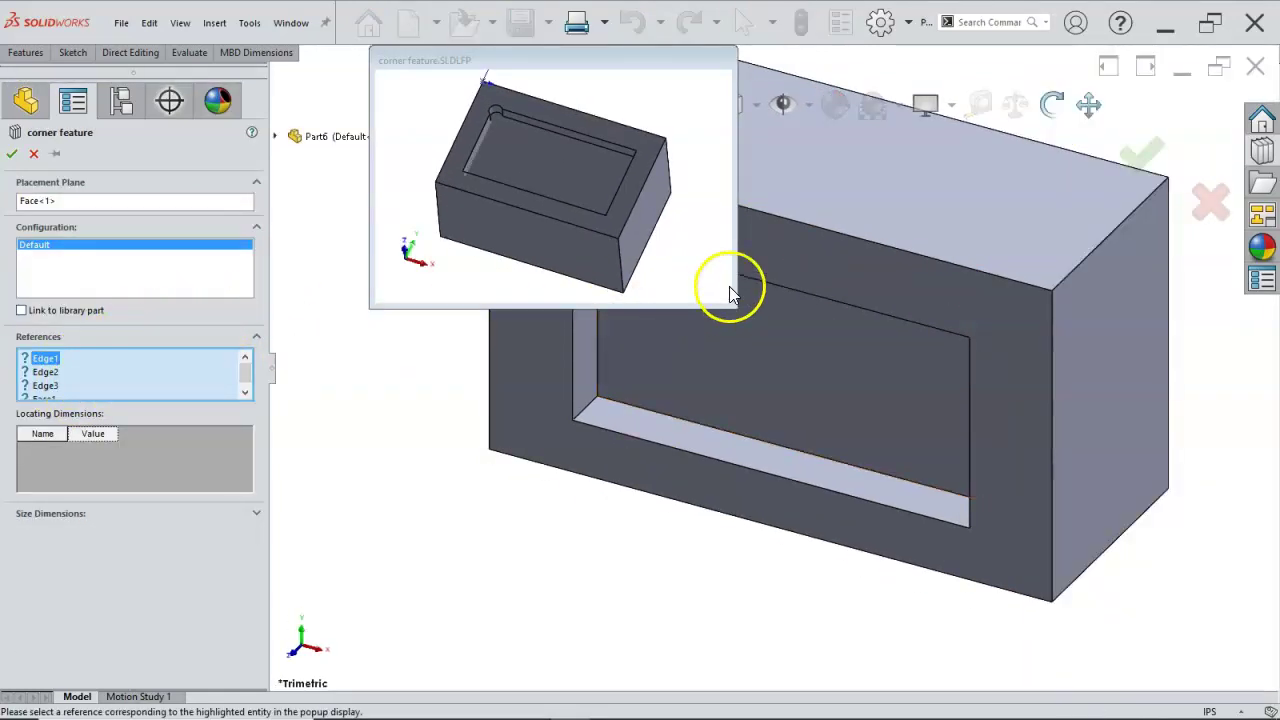
Match the library feature's Edge1 reference to the upper edge of the pocket
scroll(813, 264, "up", 3)
scroll(765, 227, "down", 4)
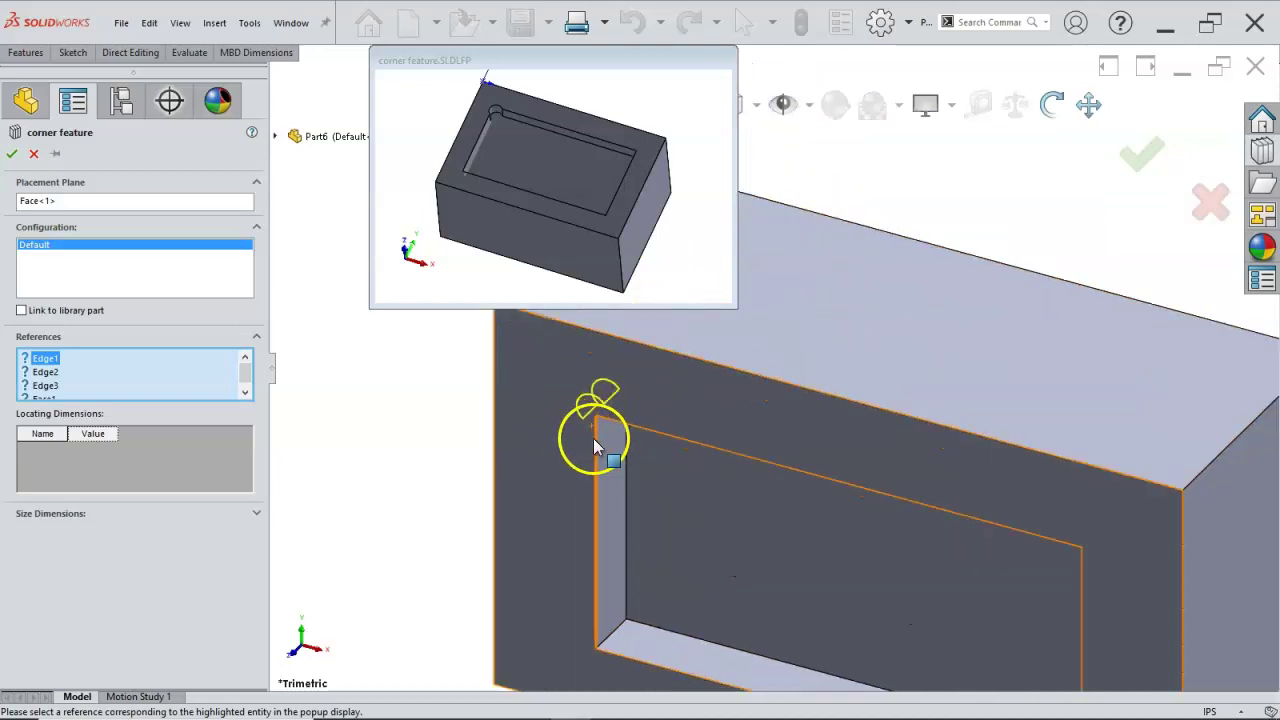
left_click(638, 426)
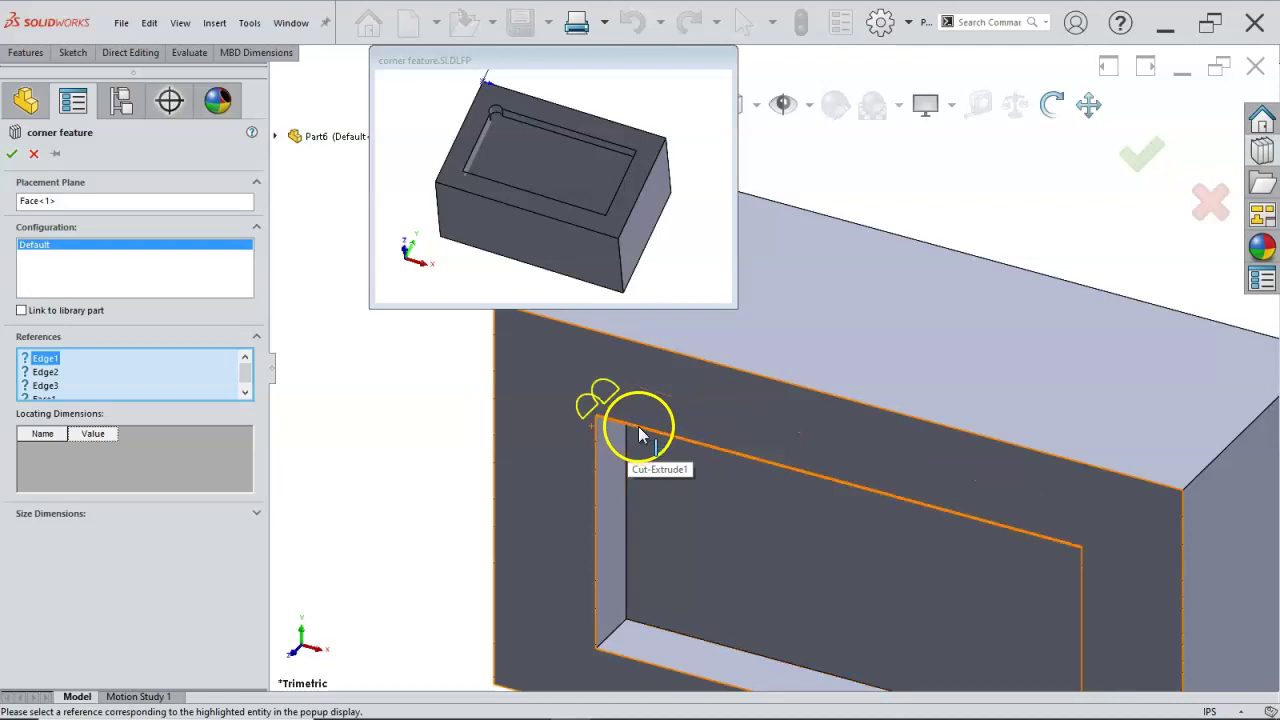
left_click(85, 372)
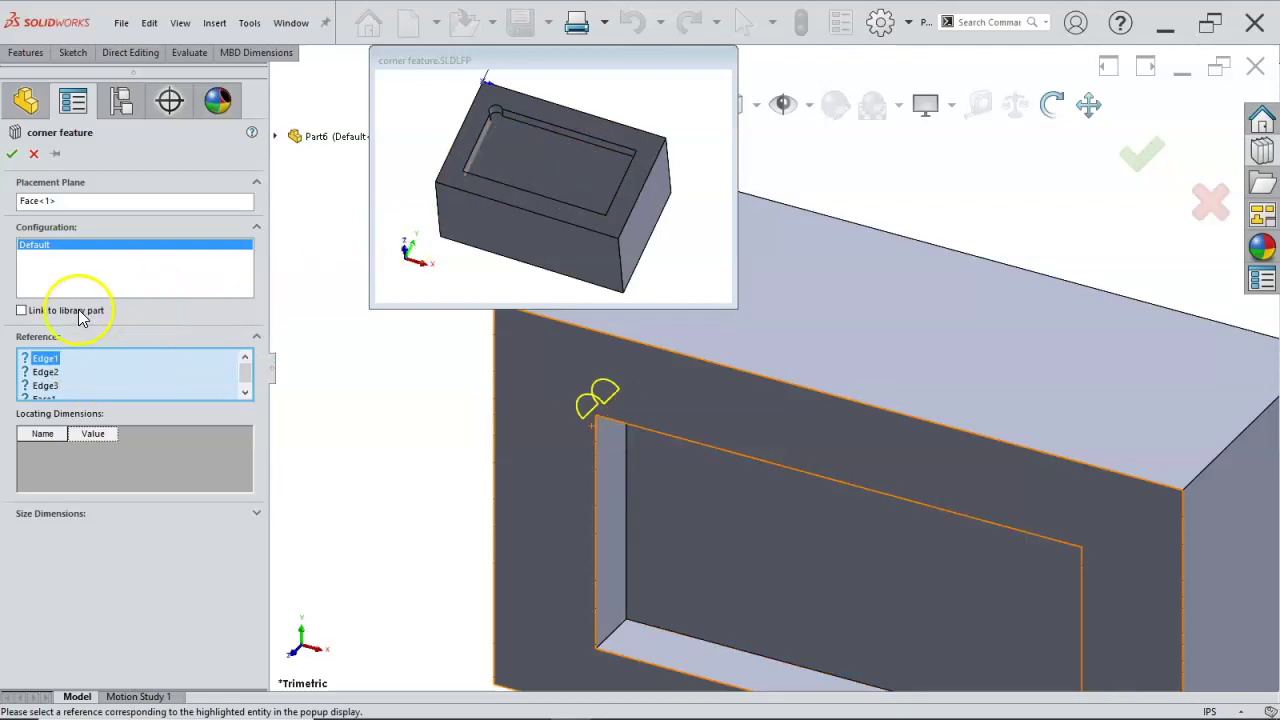
left_click(42, 366)
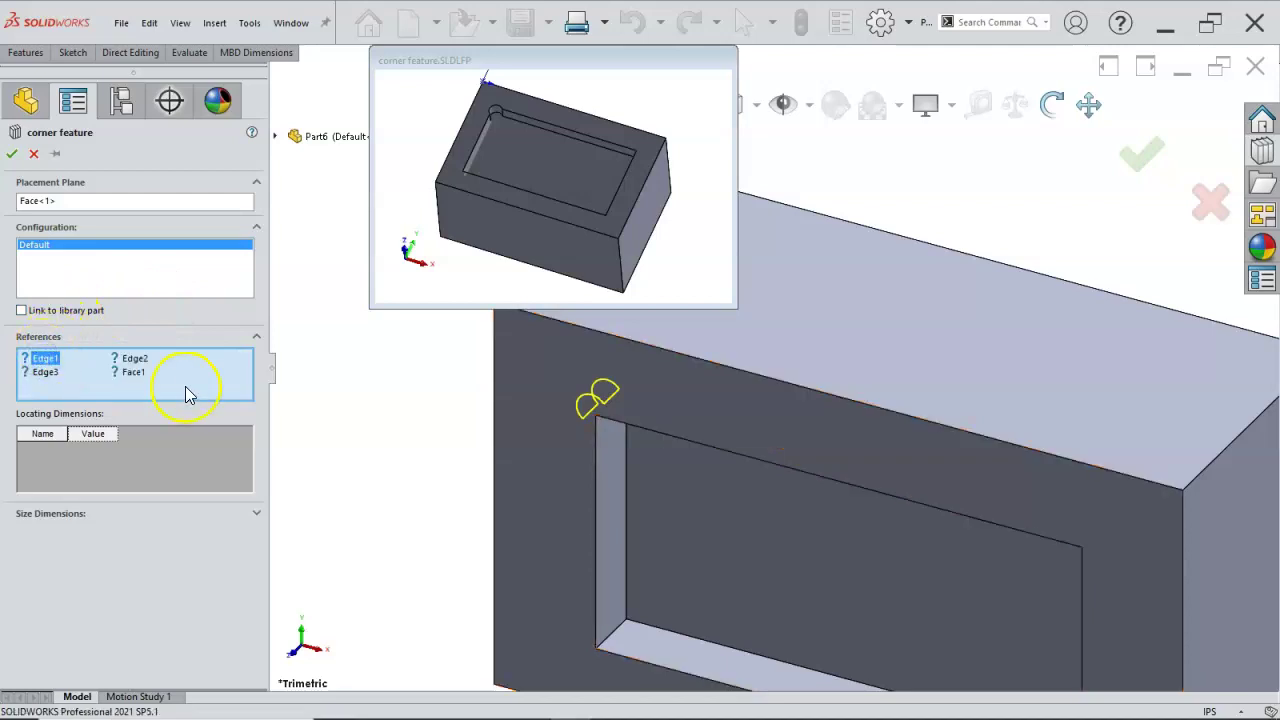
left_click(627, 424)
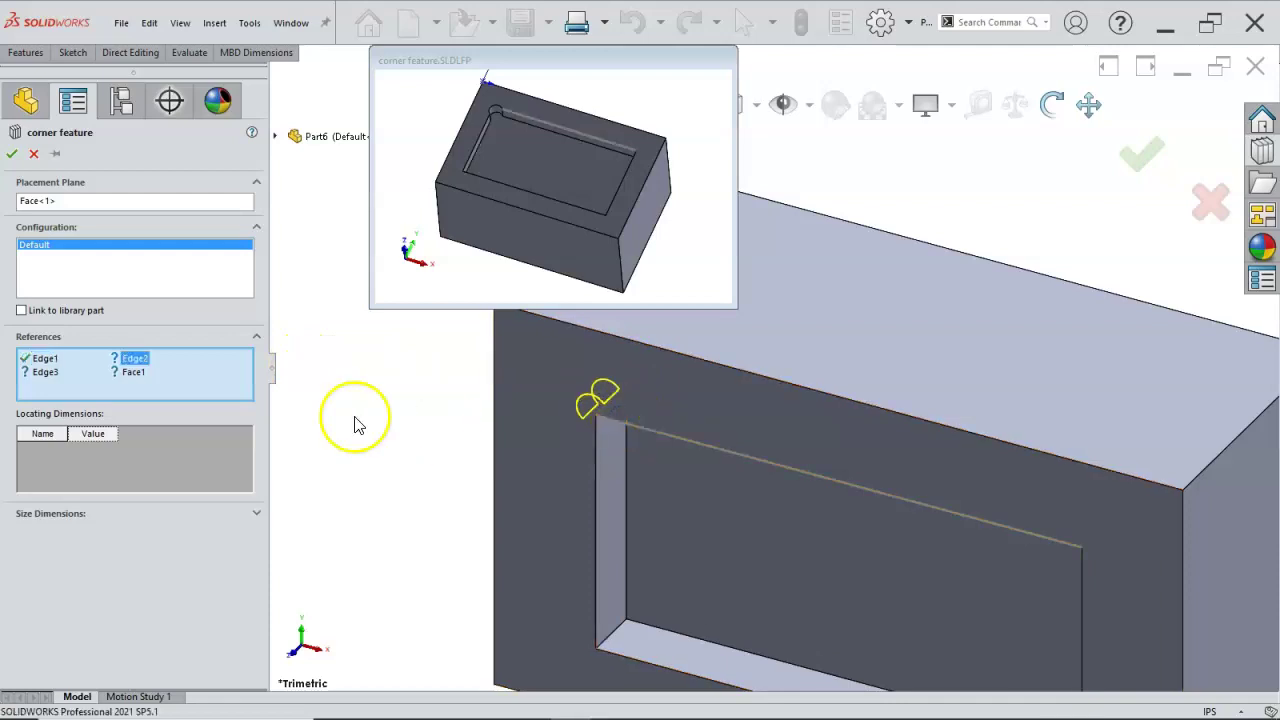
Match Edge3 to the pocket's left edge and Face1 to the pocket floor, and complete the library feature's insertion
left_click(54, 376)
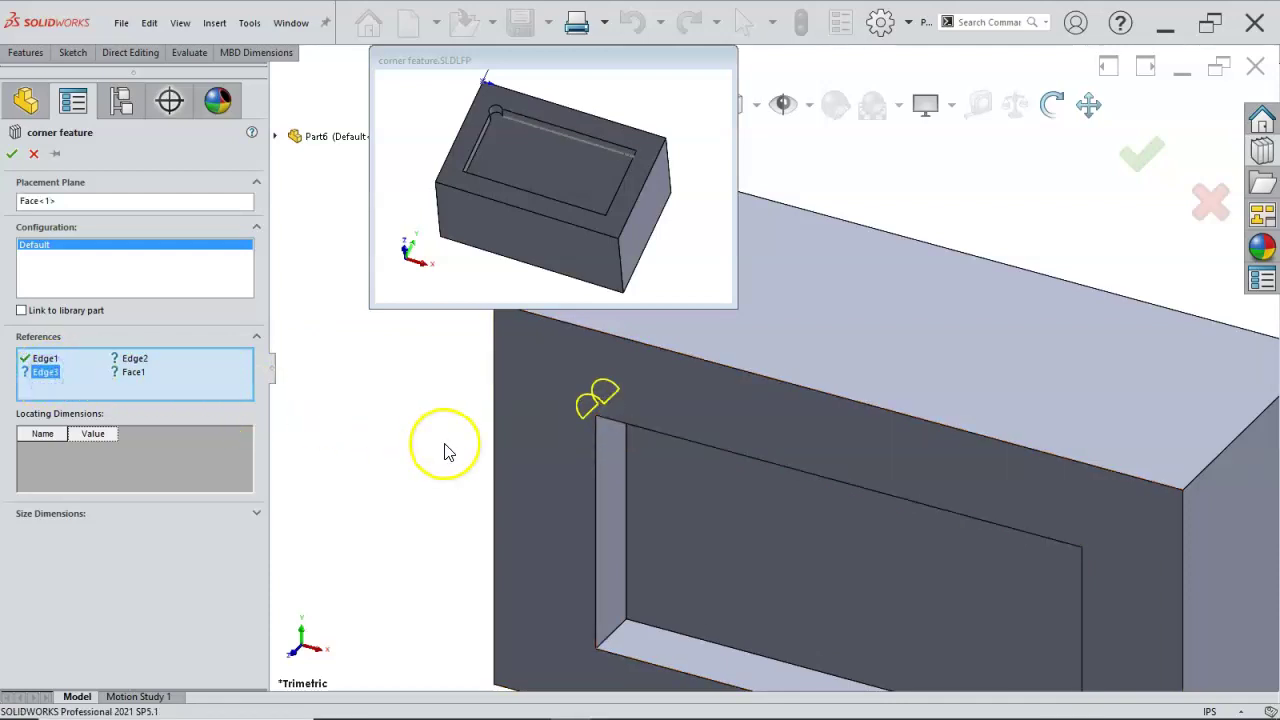
left_click(597, 500)
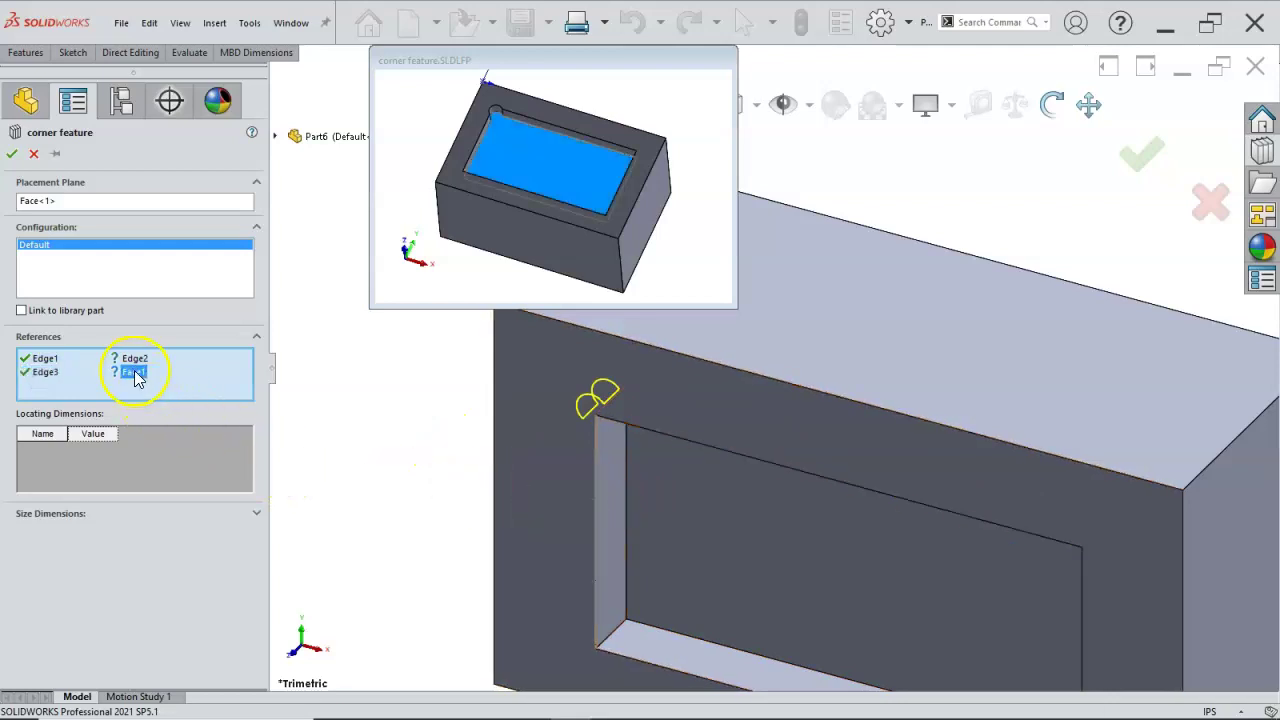
left_click(724, 536)
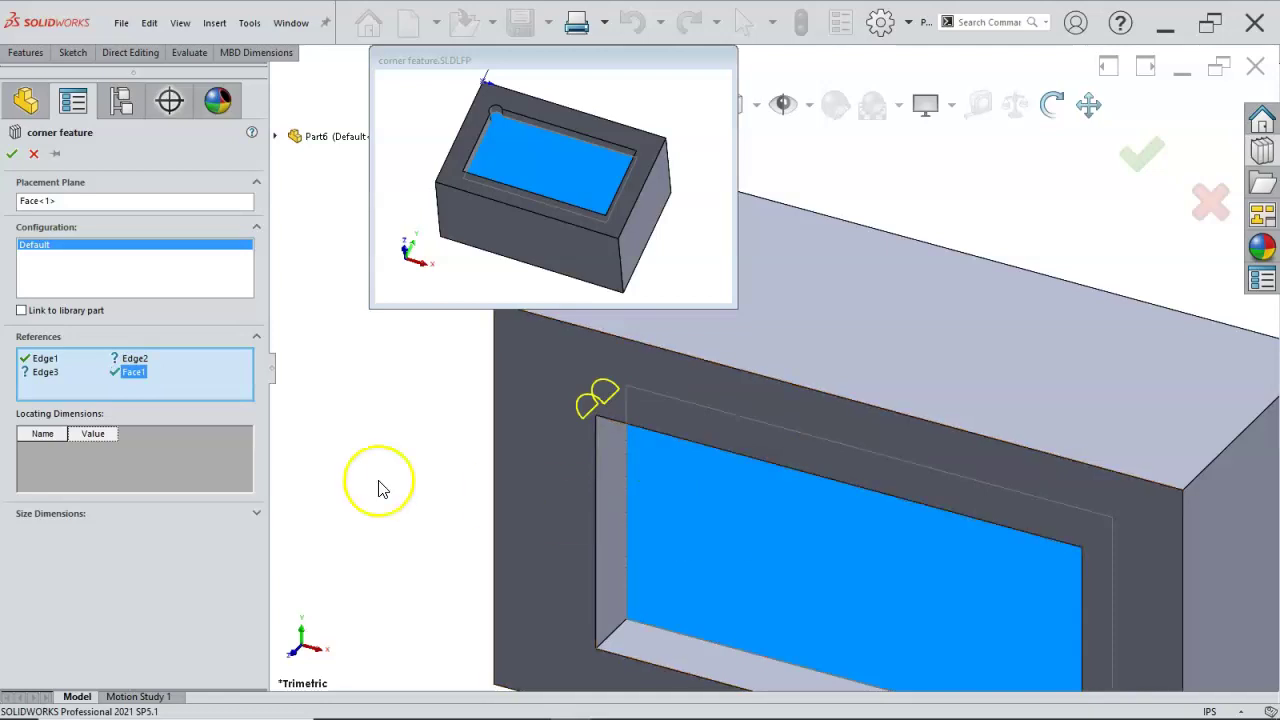
left_click(14, 153)
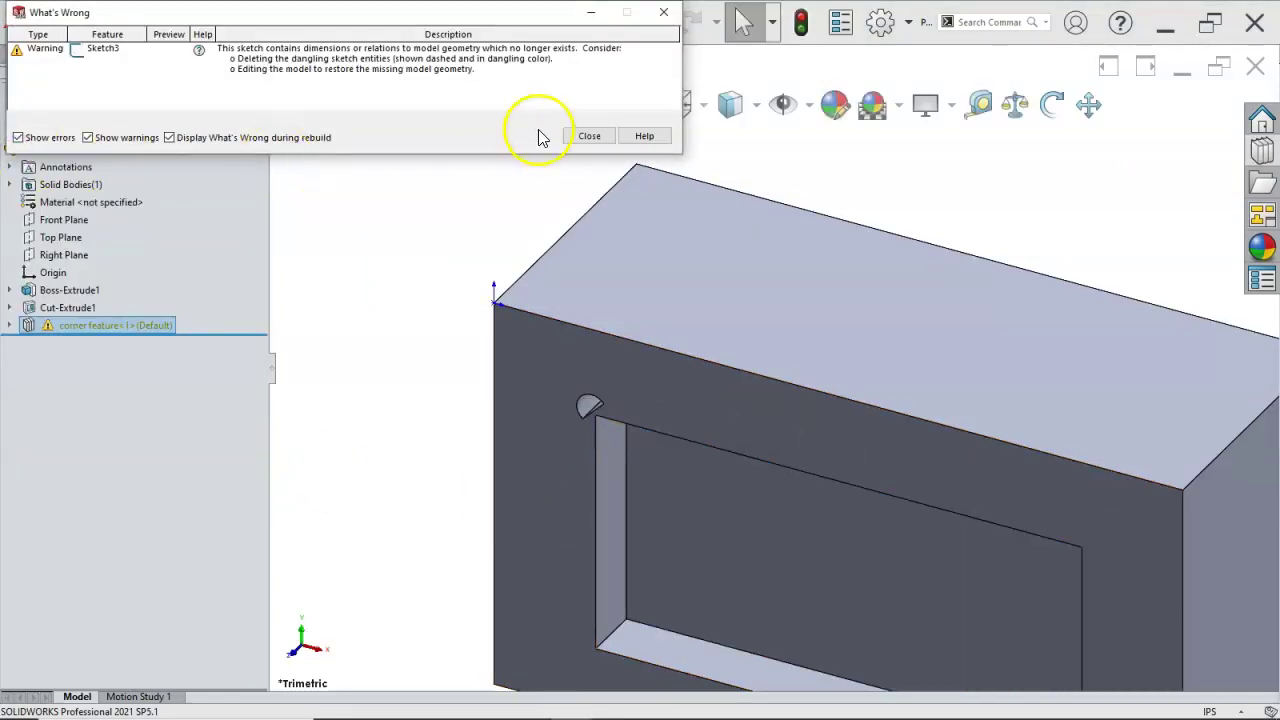
left_click(586, 136)
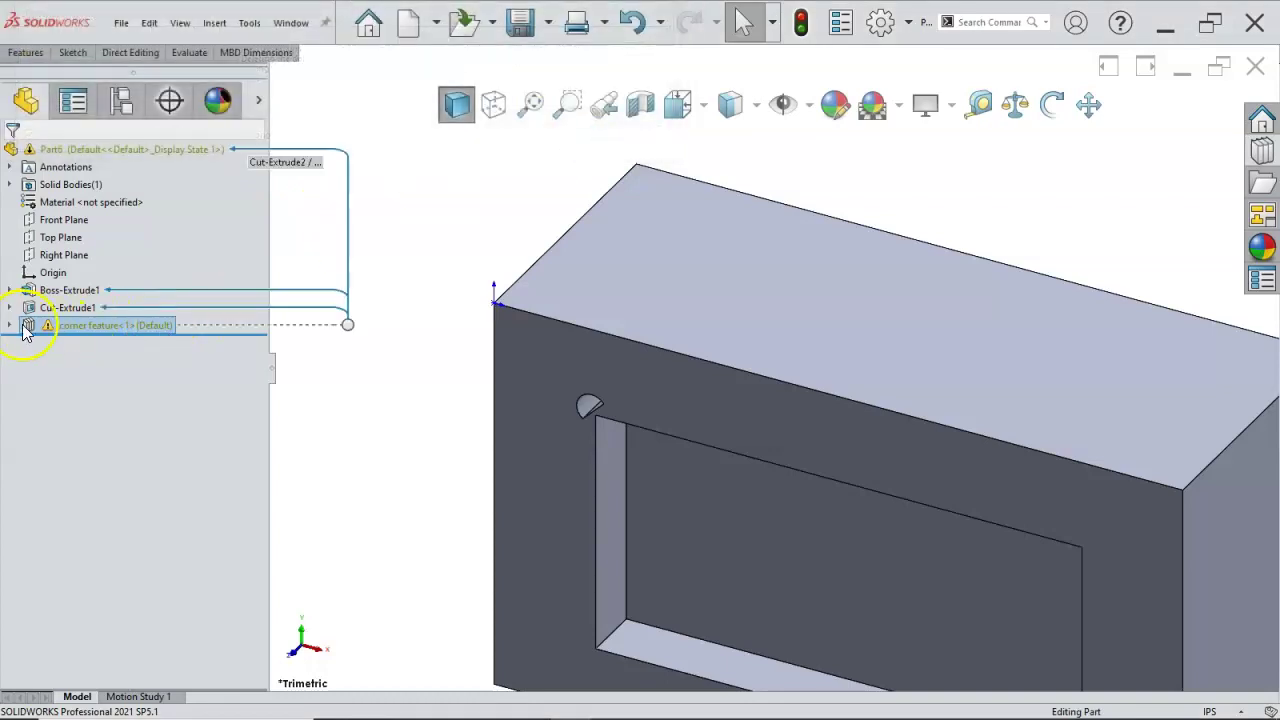
Open the inserted corner feature's extruded cut for editing and examine its profile, relations and end condition near the pocket corner
left_click(10, 325)
left_click(95, 343)
right_click(75, 345)
left_click(88, 290)
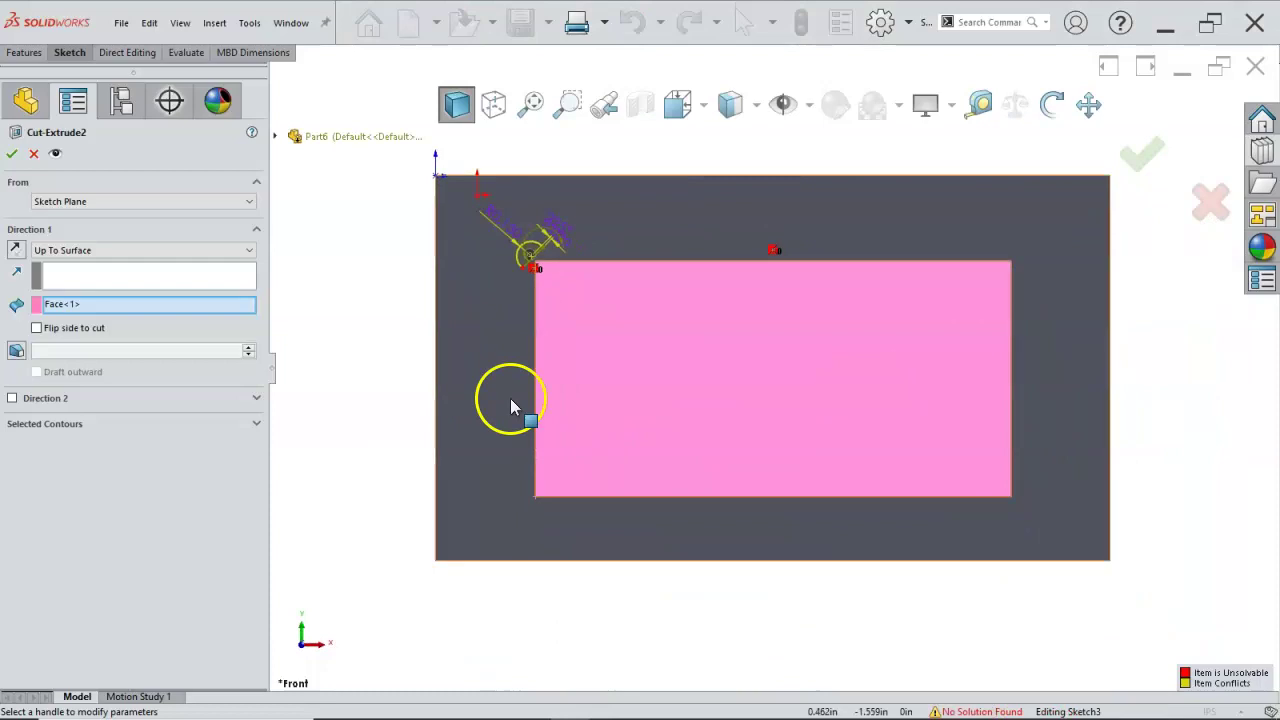
scroll(493, 176, "down", 8)
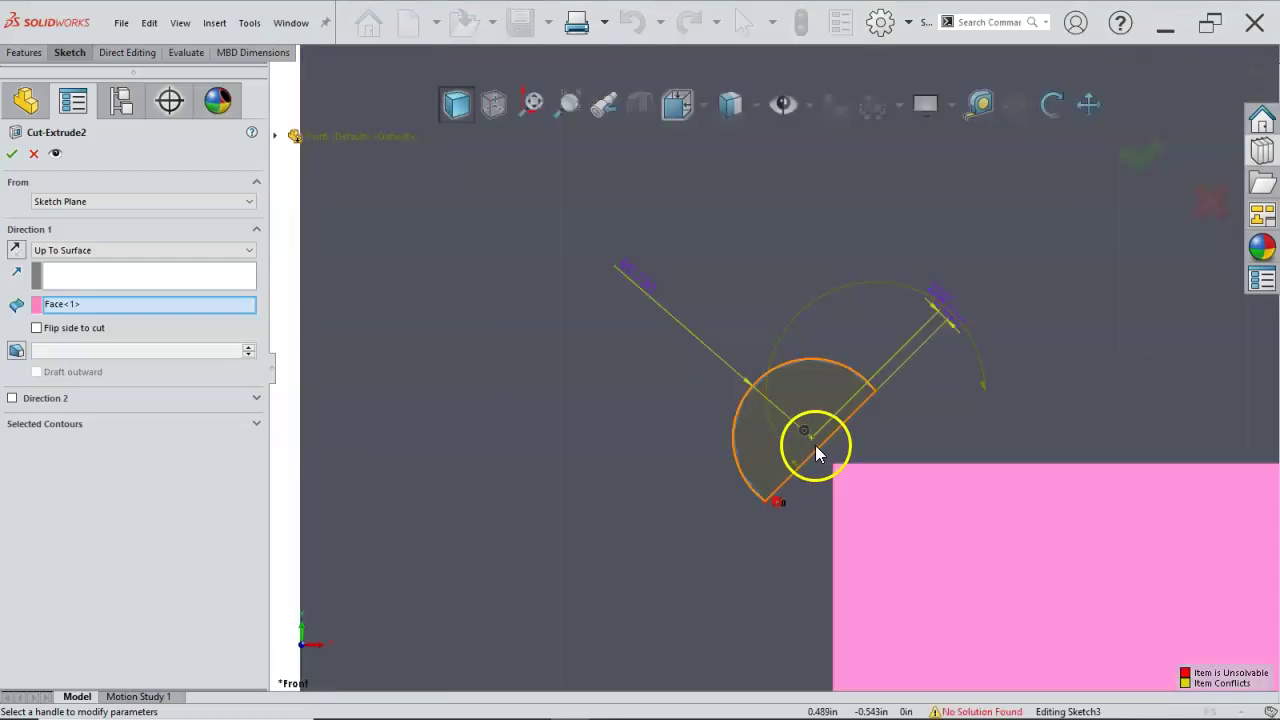
scroll(805, 437, "up", 3)
middle_click_drag(823, 462, 846, 477)
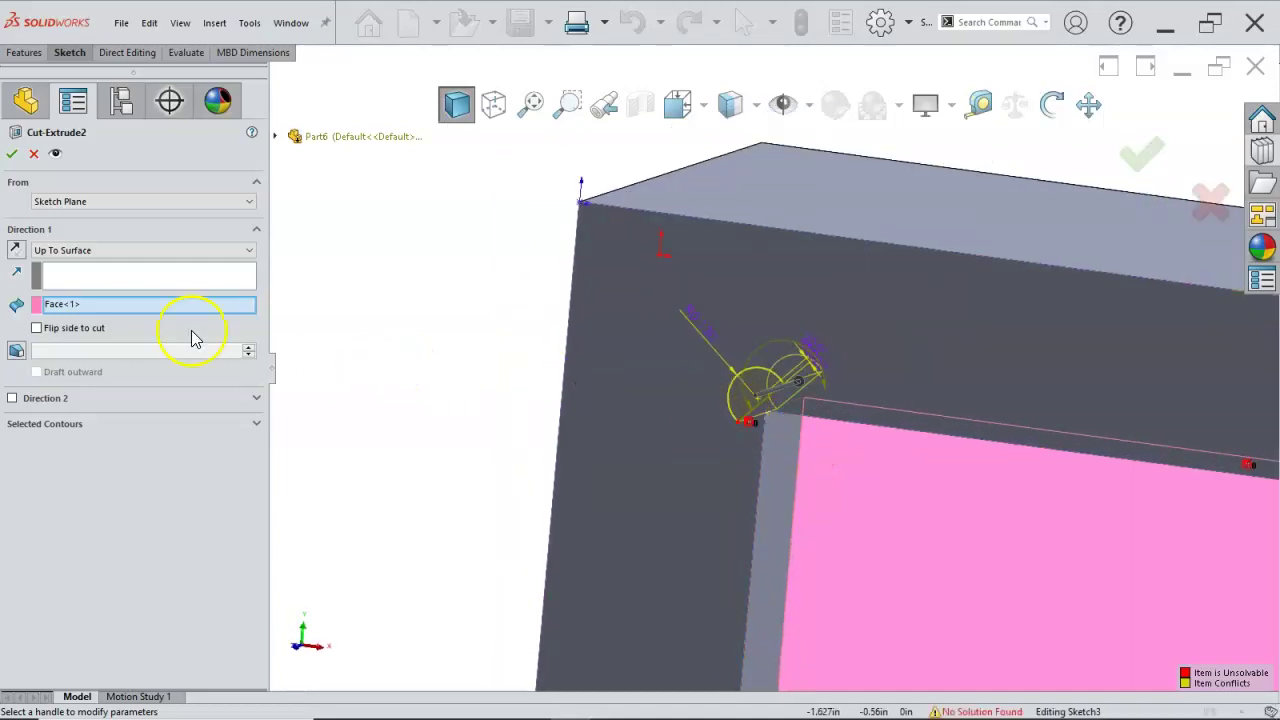
left_click(97, 313)
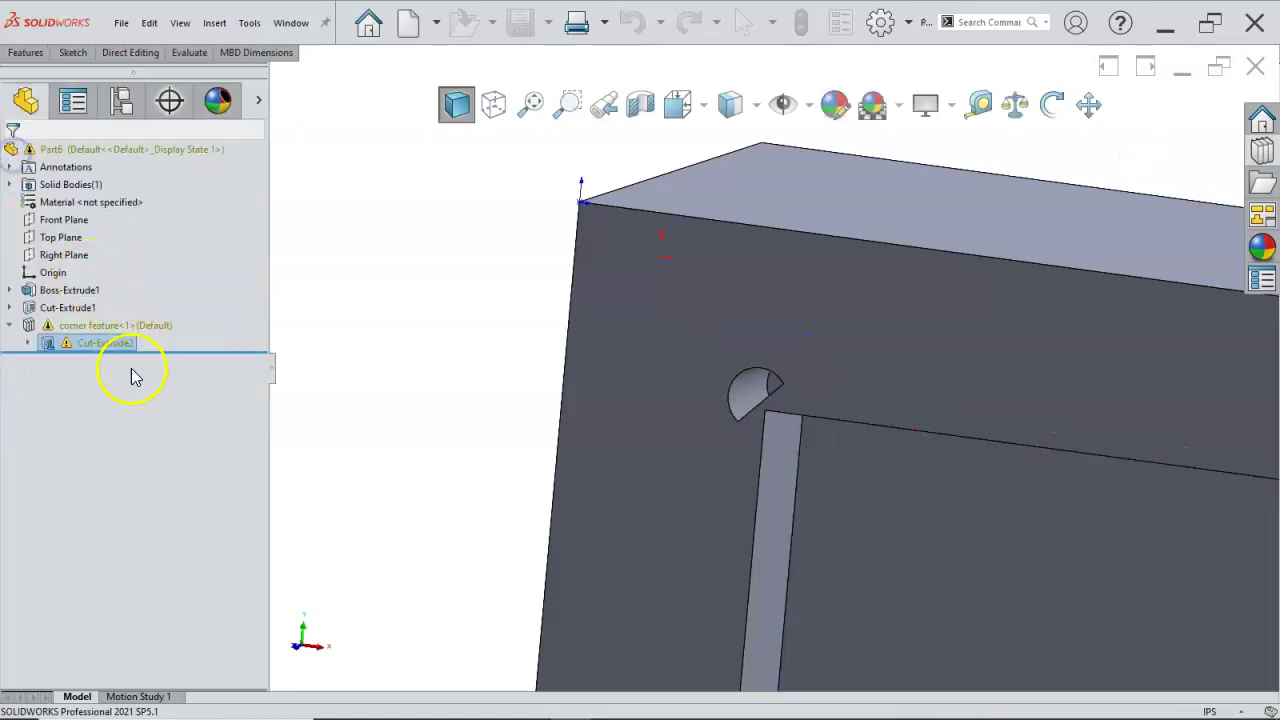
Edit the sketch of the corner feature's extruded cut and delete the conflicting relation at the arc's lower endpoint
left_click(27, 343)
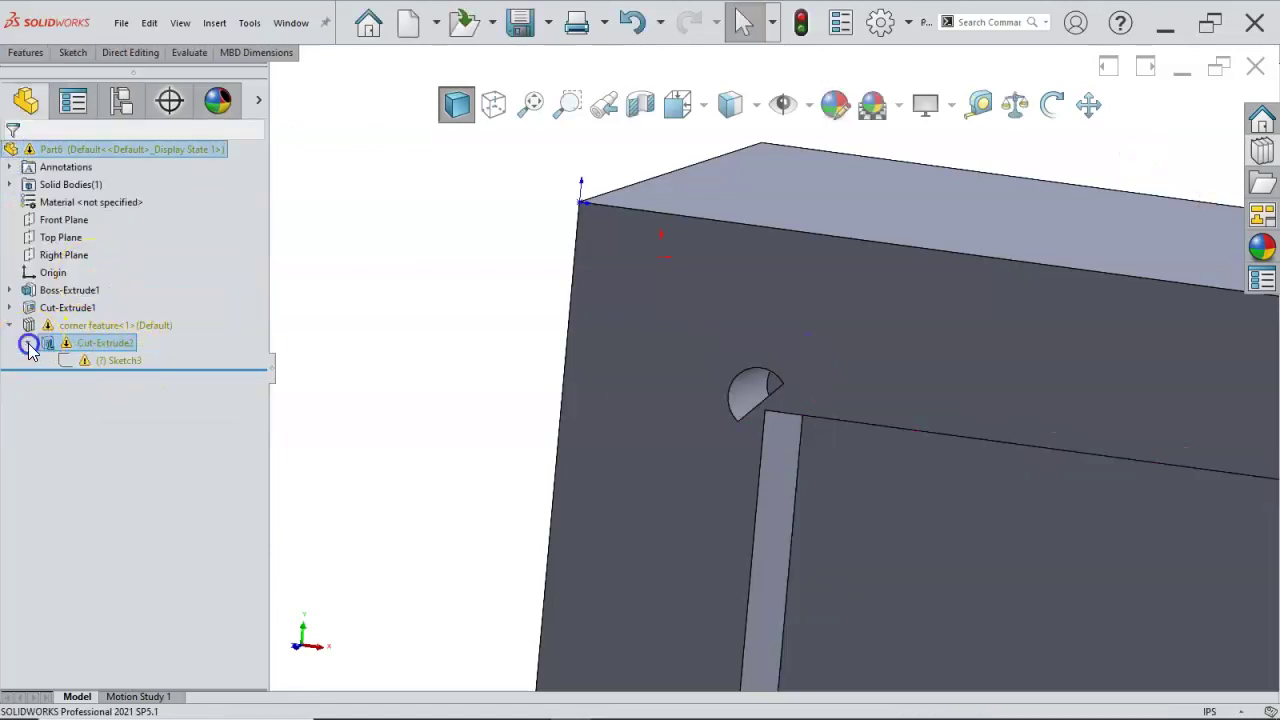
right_click(126, 360)
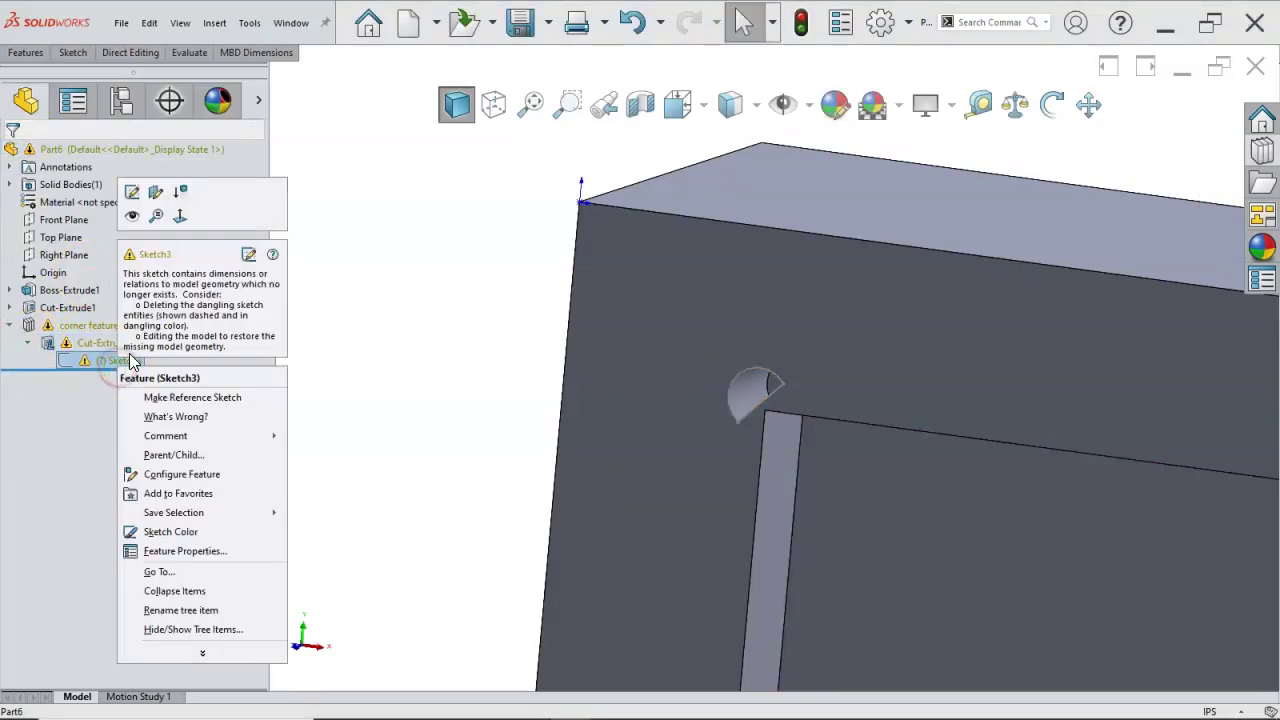
left_click(132, 192)
scroll(563, 277, "down", 5)
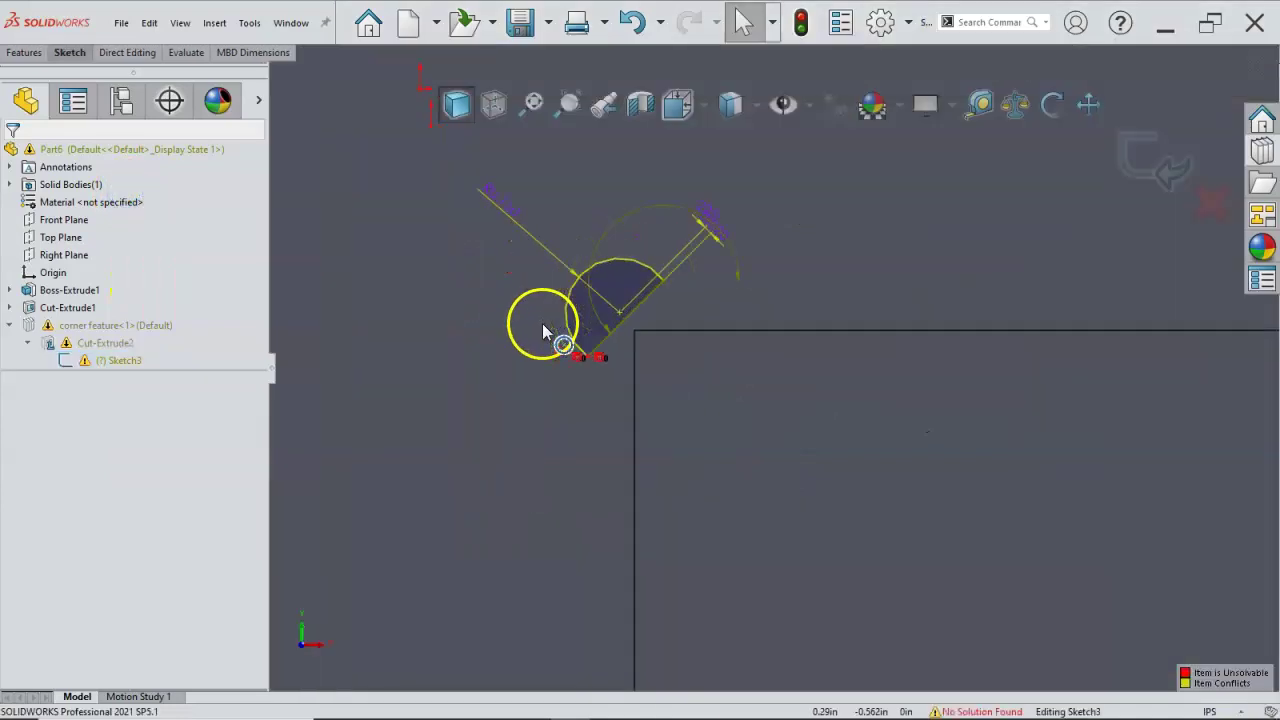
left_click(573, 358)
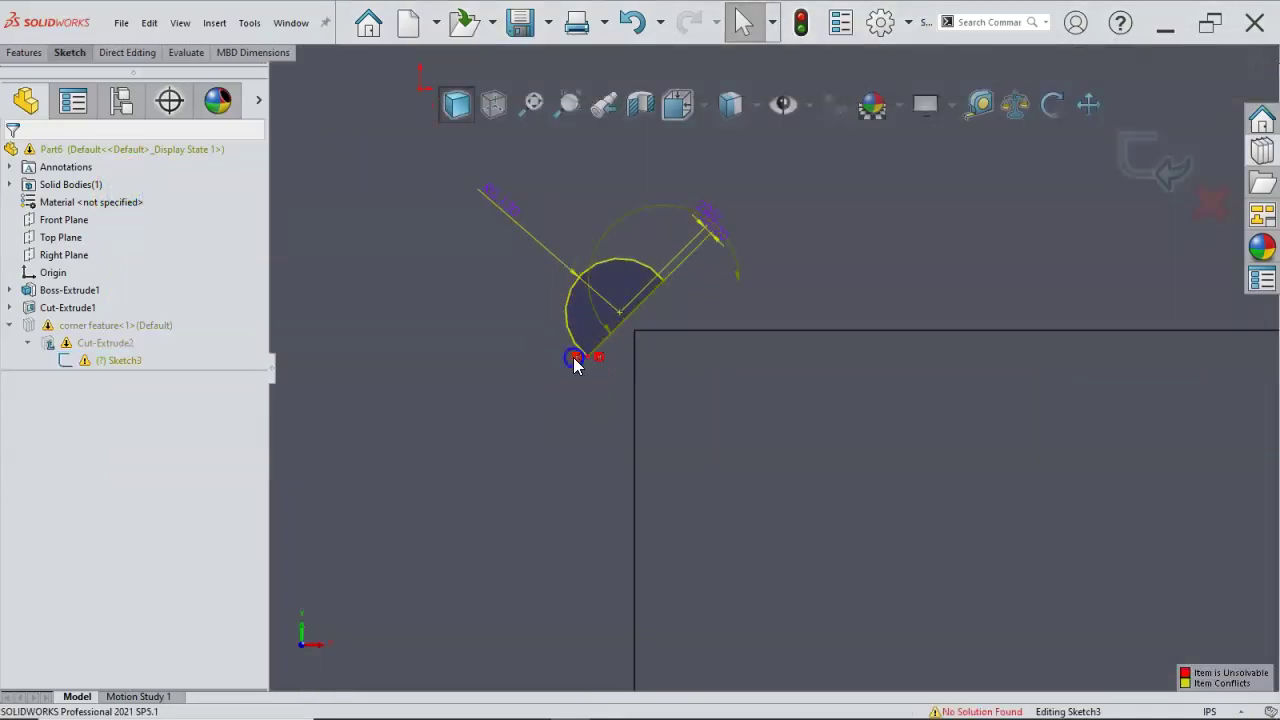
key("Delete")
left_click(605, 386)
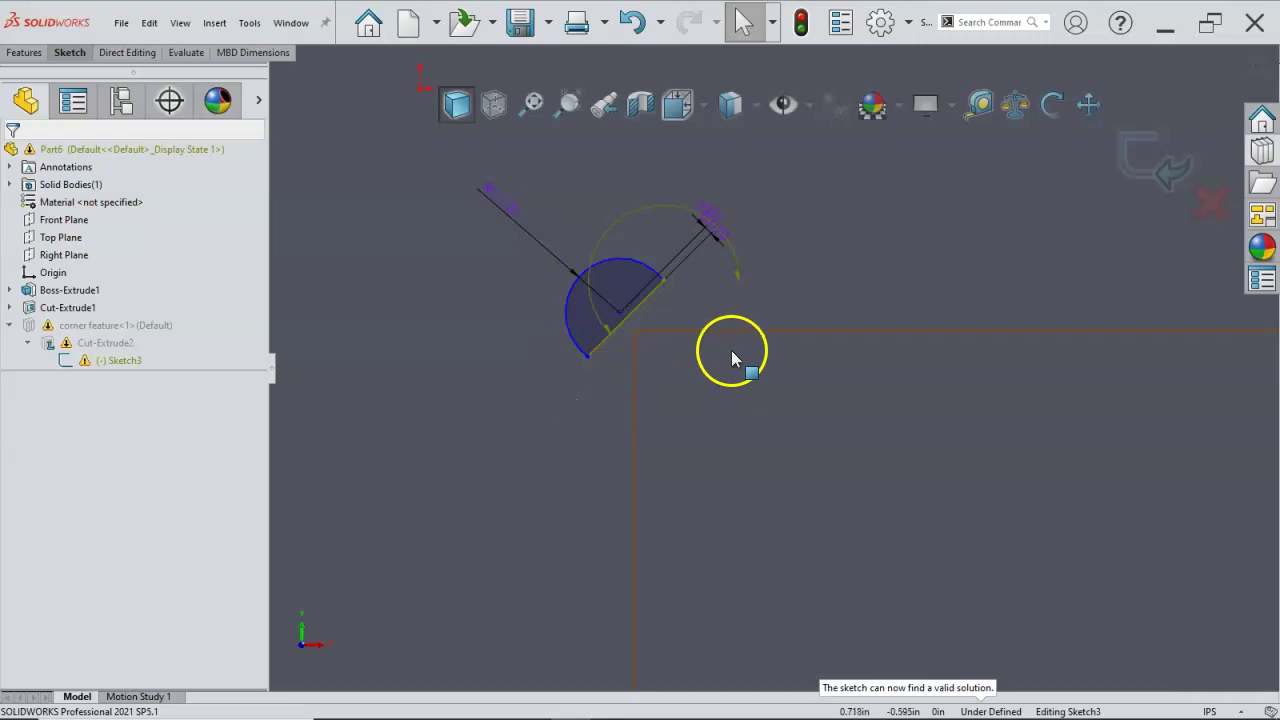
Move the arc's upper endpoint toward the pocket corner and delete the relation still attached to it
mouse_move(678, 296)
middle_mouse_down("ctrl")
mouse_move(714, 316)
mouse_move(720, 346)
middle_mouse_up("ctrl")
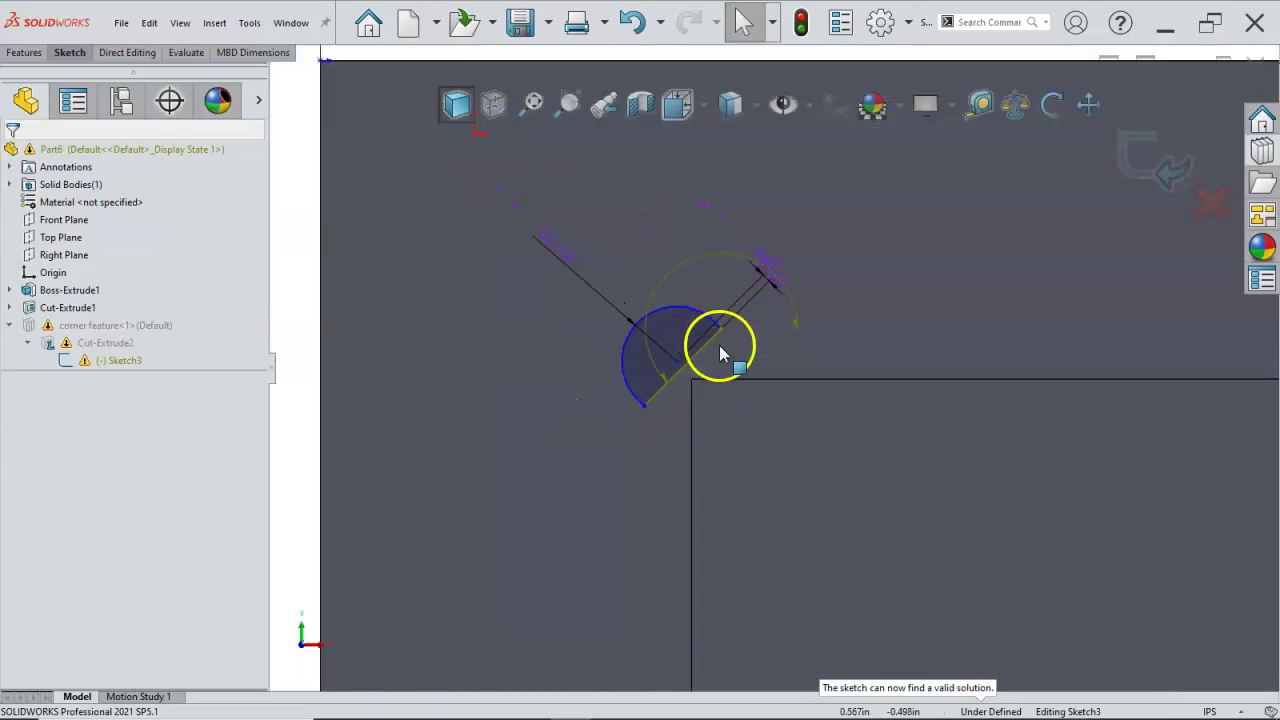
left_click_drag(724, 334, 736, 345)
left_click(160, 200)
key("Delete")
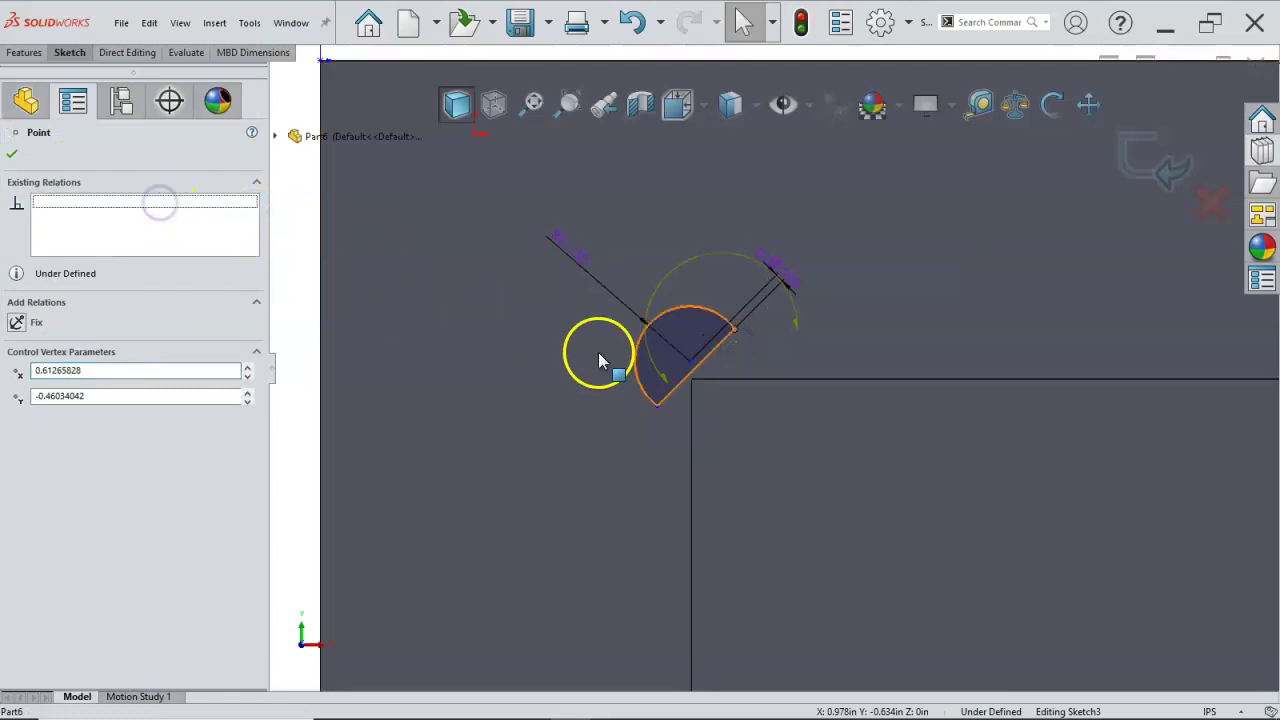
Attach the arc's upper endpoint to the pocket's upper edge and make its lower endpoint coincident with the pocket's left edge
left_click_drag(736, 340, 750, 374)
left_click(692, 480, "ctrl")
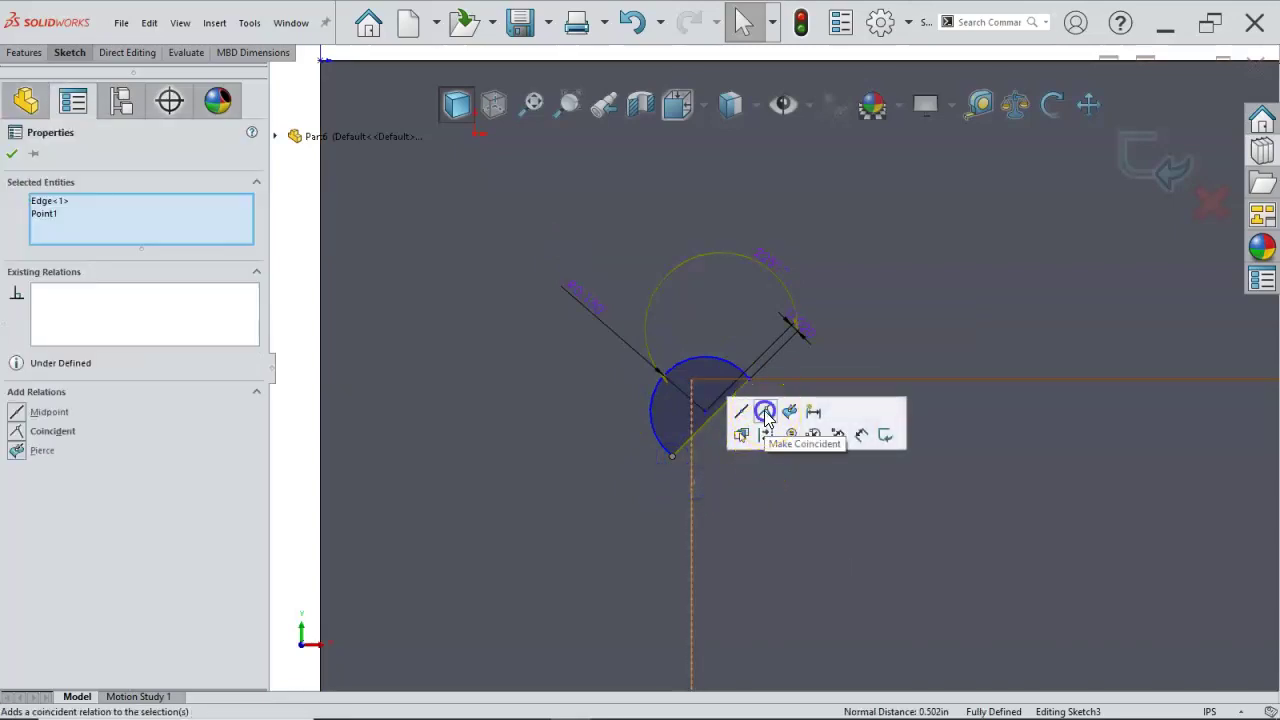
left_click(765, 413)
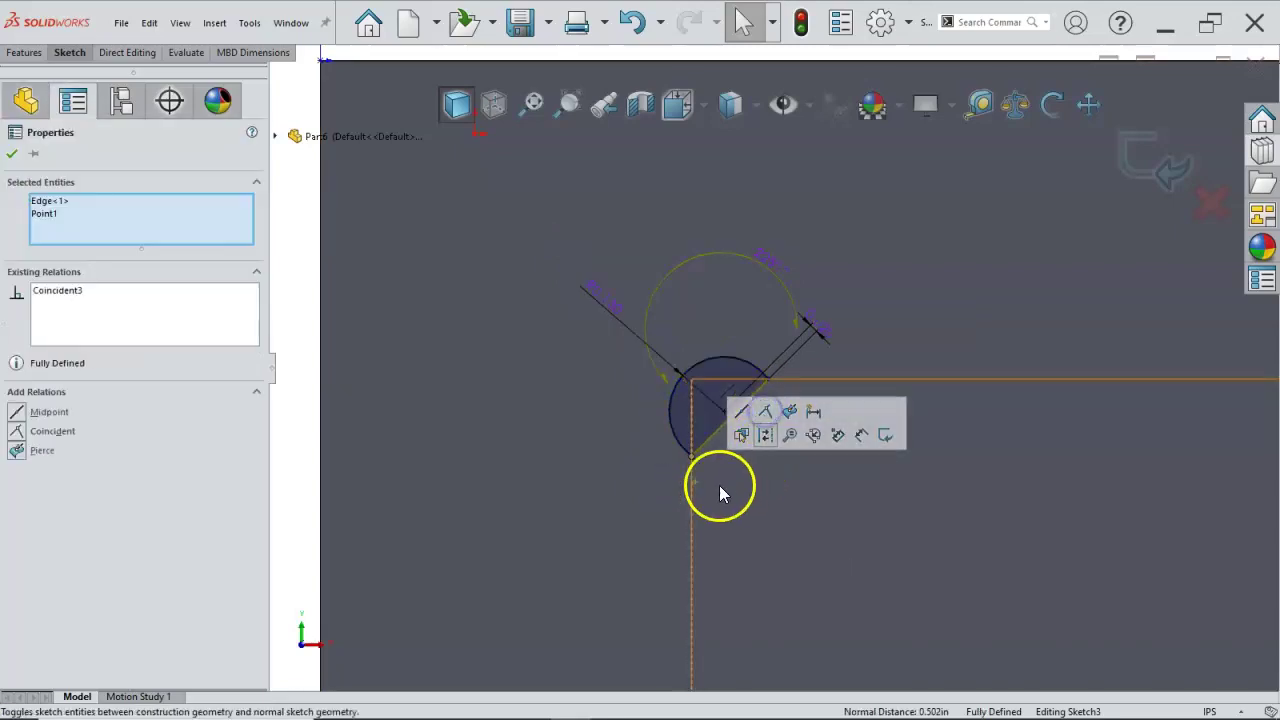
Replace the dangling angle dimension with a 45° dimension between the profile's straight line and the pocket's upper edge, and exit the sketch
left_click(758, 255)
key("Delete")
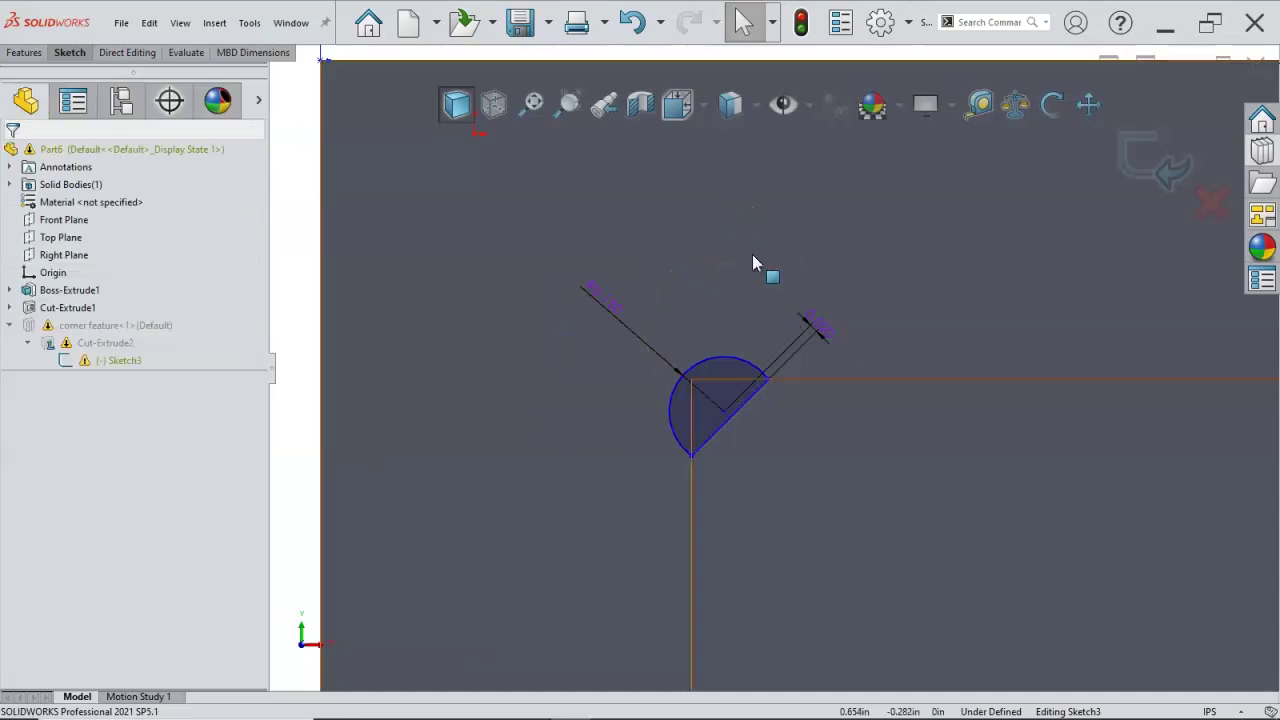
right_click(754, 262)
left_click(902, 241)
left_click(752, 394)
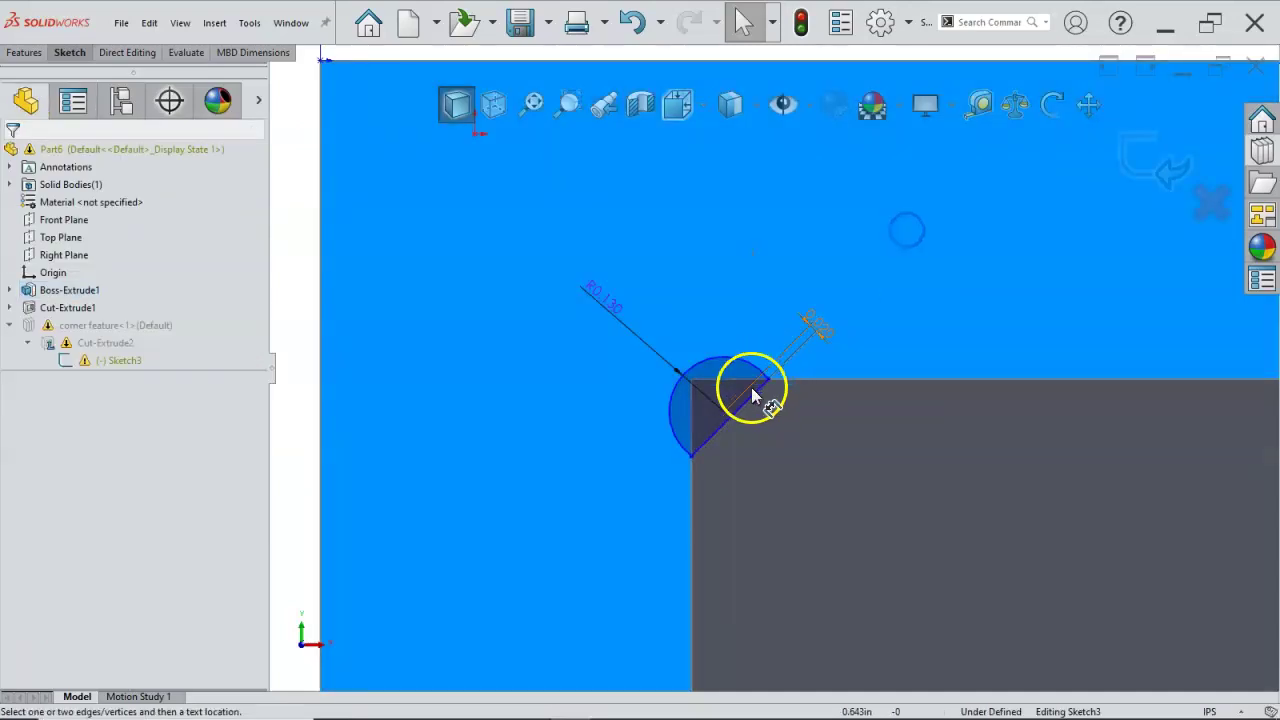
left_click(794, 380)
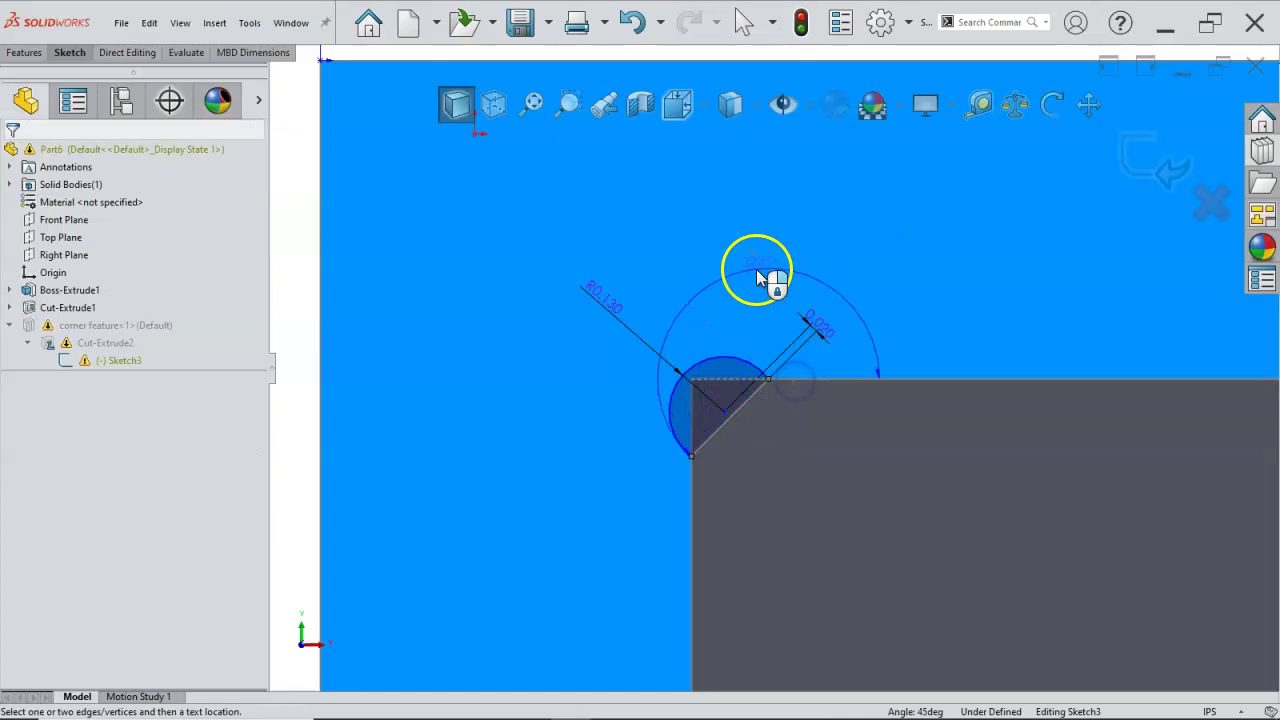
left_click(630, 466)
left_click(526, 411)
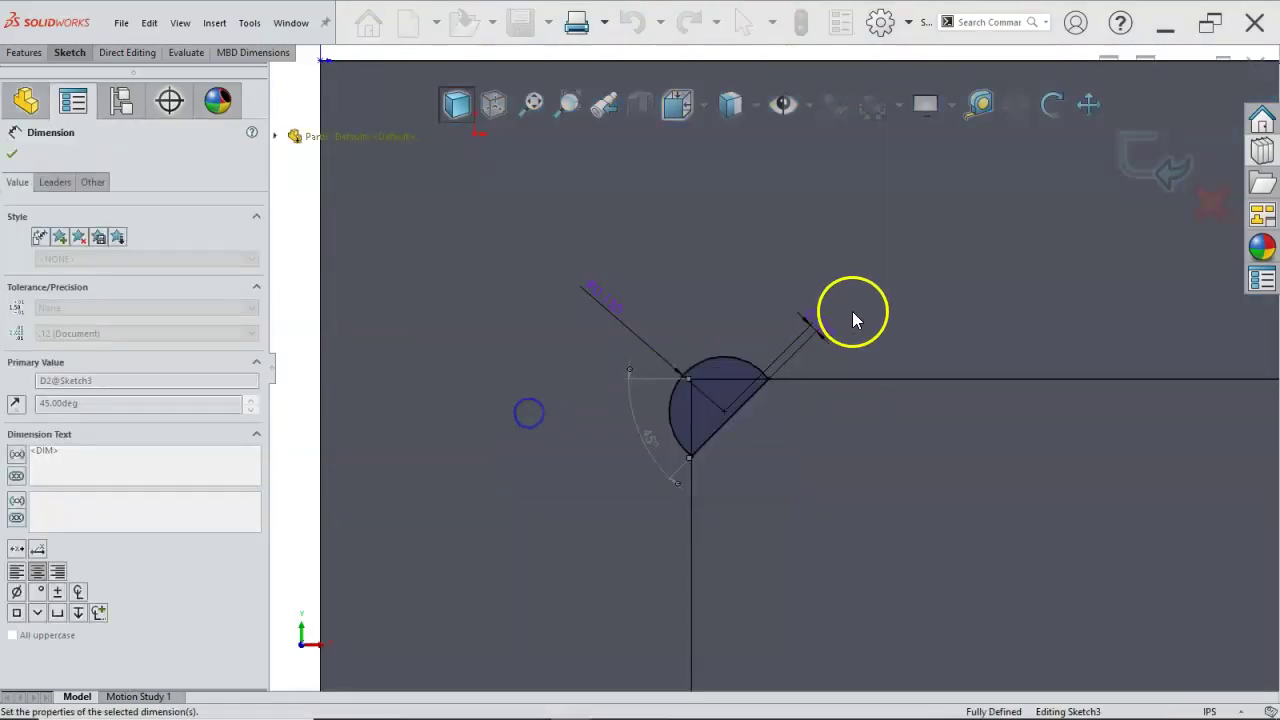
left_click(1120, 160)
Examine the repaired relief cut at the pocket corner and the remaining pocket corners from several angles
mouse_move(878, 343)
middle_mouse_down()
mouse_move(916, 258)
mouse_move(831, 194)
mouse_move(857, 257)
mouse_move(880, 246)
mouse_move(805, 164)
mouse_move(853, 259)
middle_mouse_up()
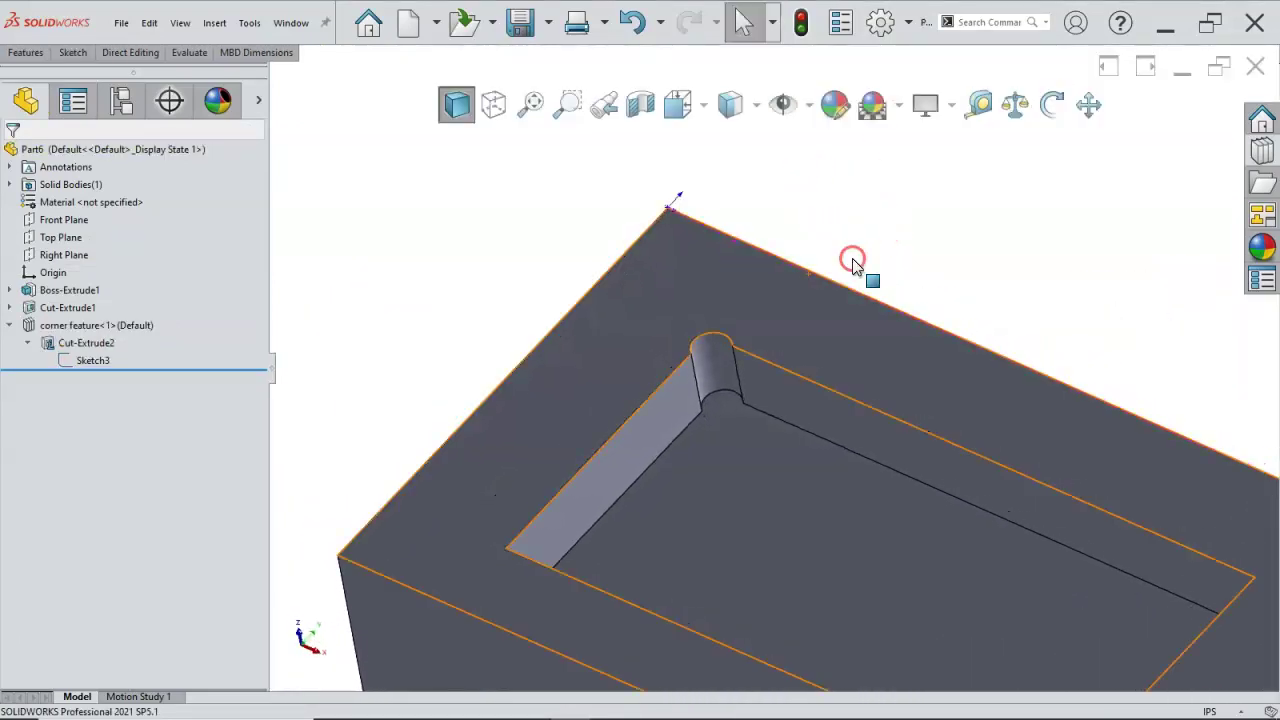
scroll(853, 259, "up", 3)
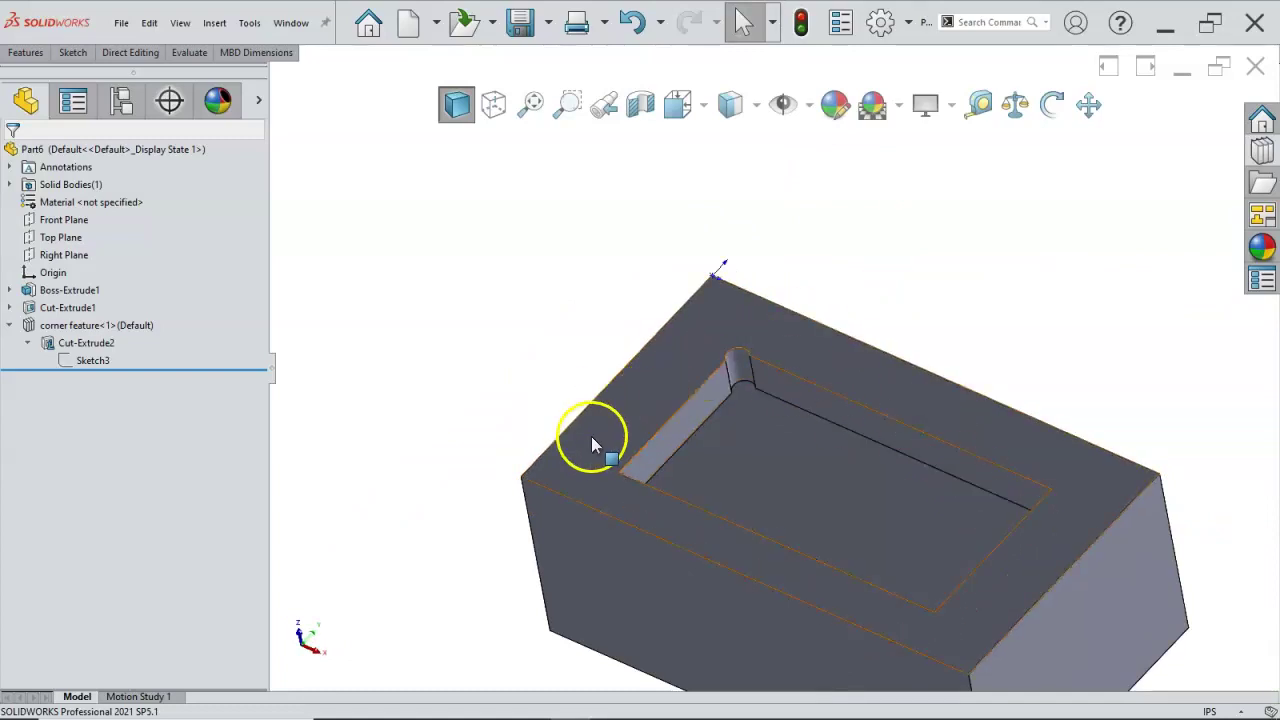
middle_click_drag(774, 405, 792, 408)
scroll(815, 440, "down", 4)
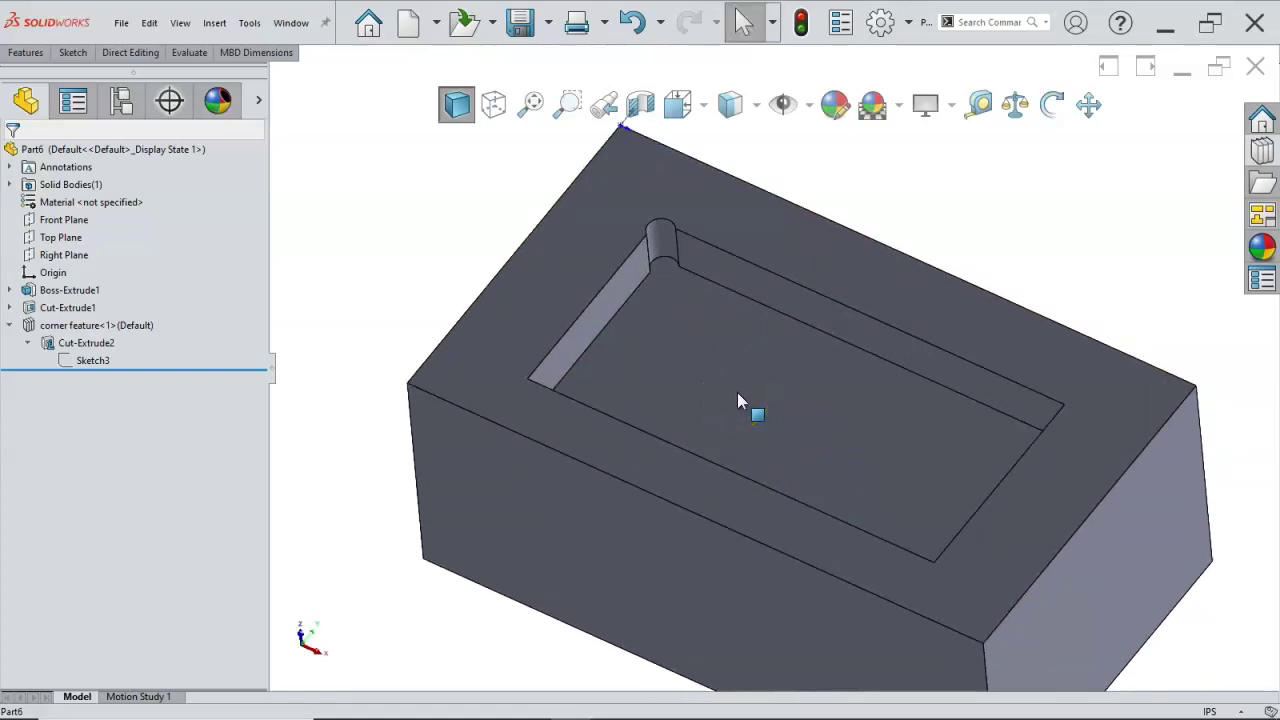
scroll(737, 395, "up", 3)
middle_click_drag(729, 375, 725, 403)
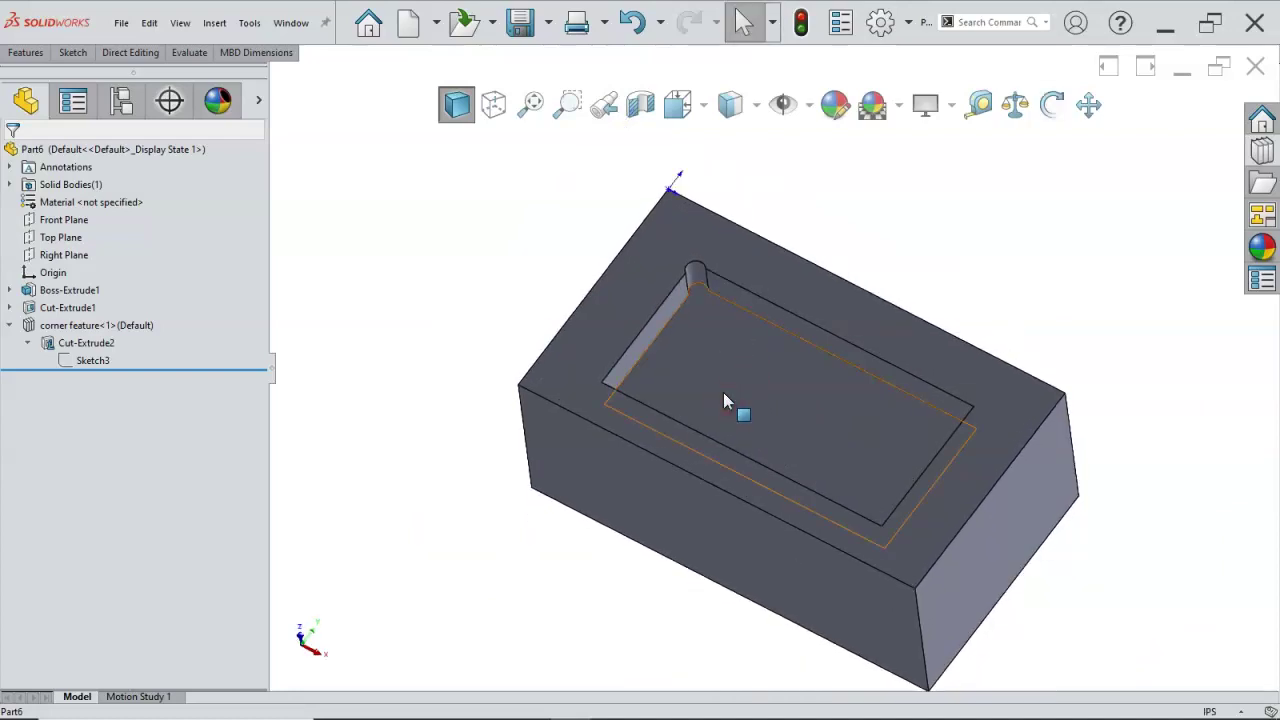